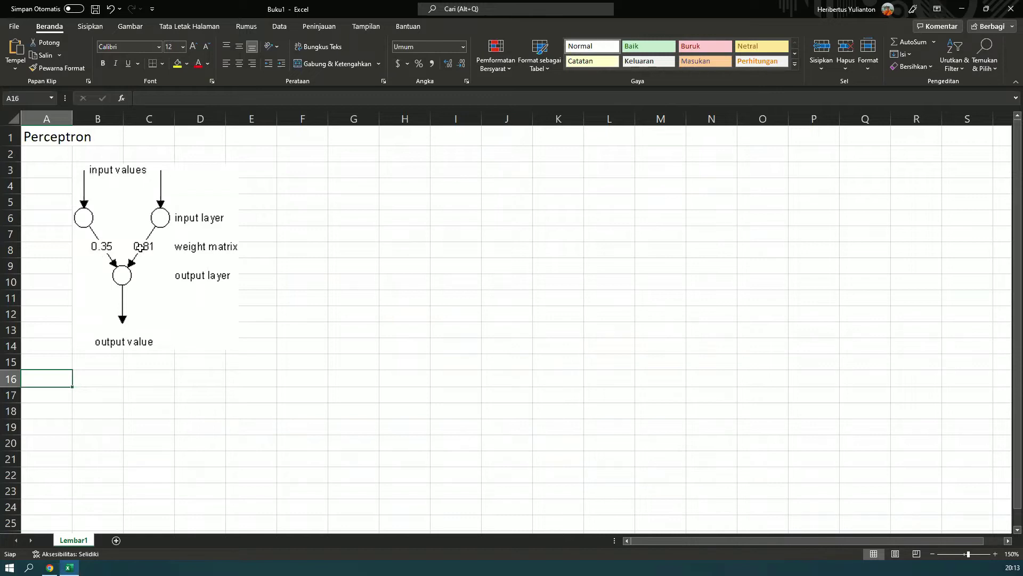
Consult the iris dataset and perceptron article, then title the table 'Data' in G2
key("alt+Tab")
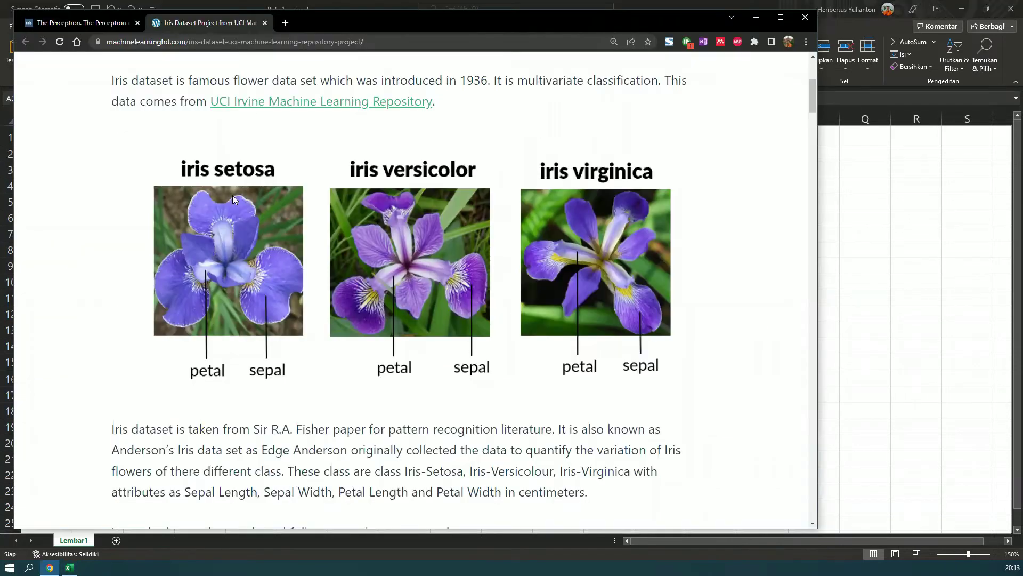
key("ctrl+Page_Up")
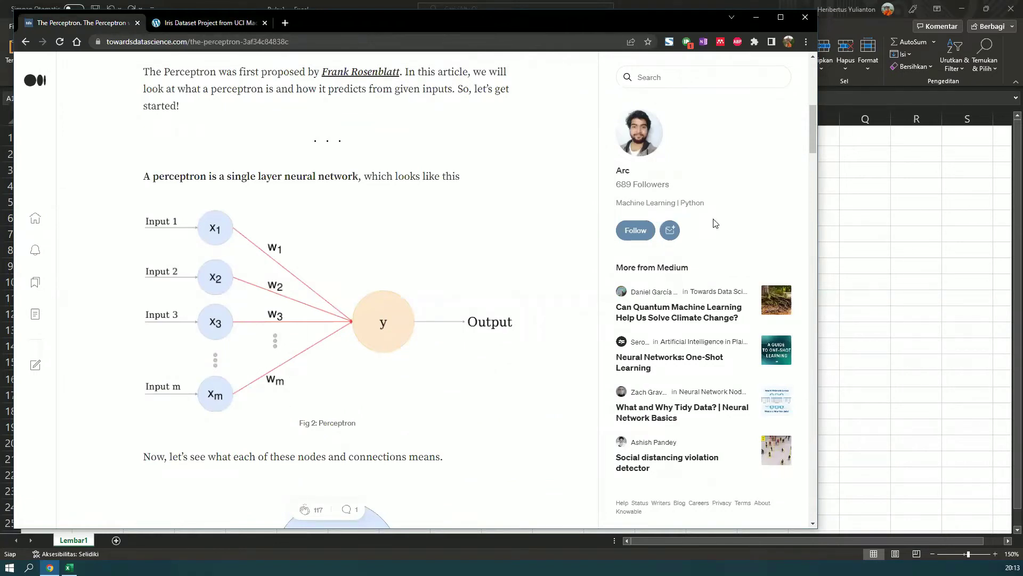
key("alt+Tab")
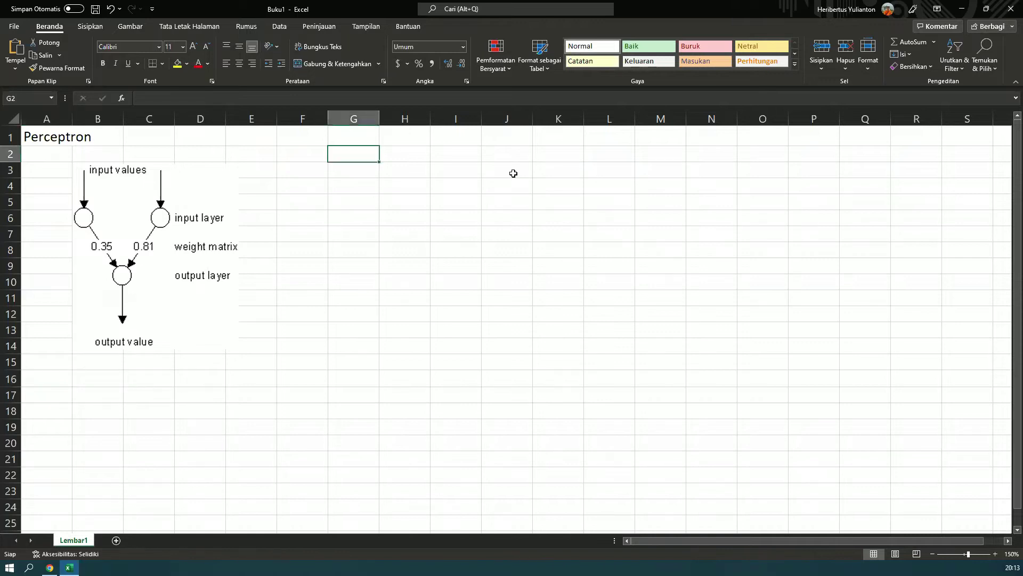
type("Data")
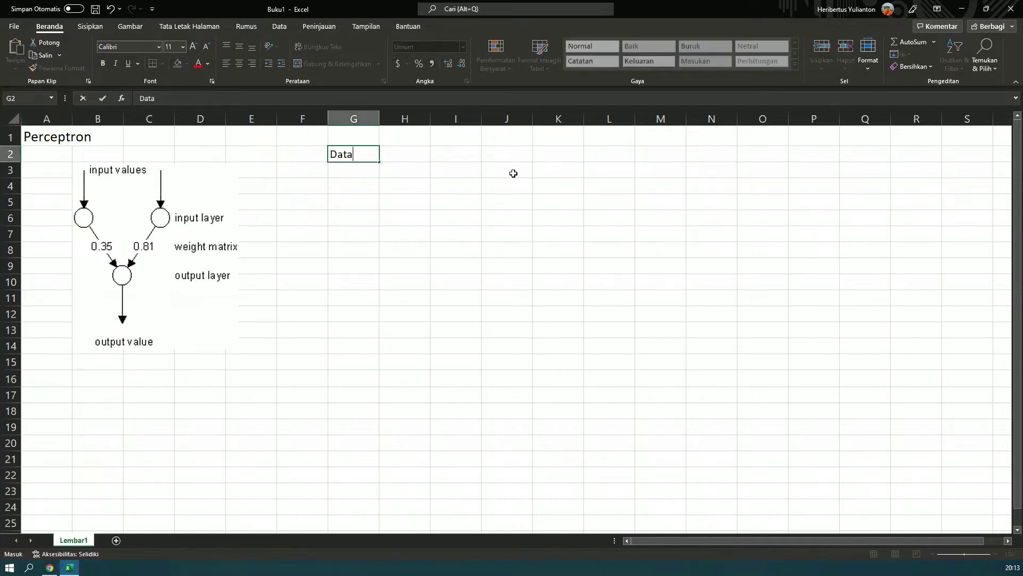
key("Return")
Enter the headers x1, x2 and y (kelas/label) in G3:I3
type("x1")
key("Tab")
type("x")
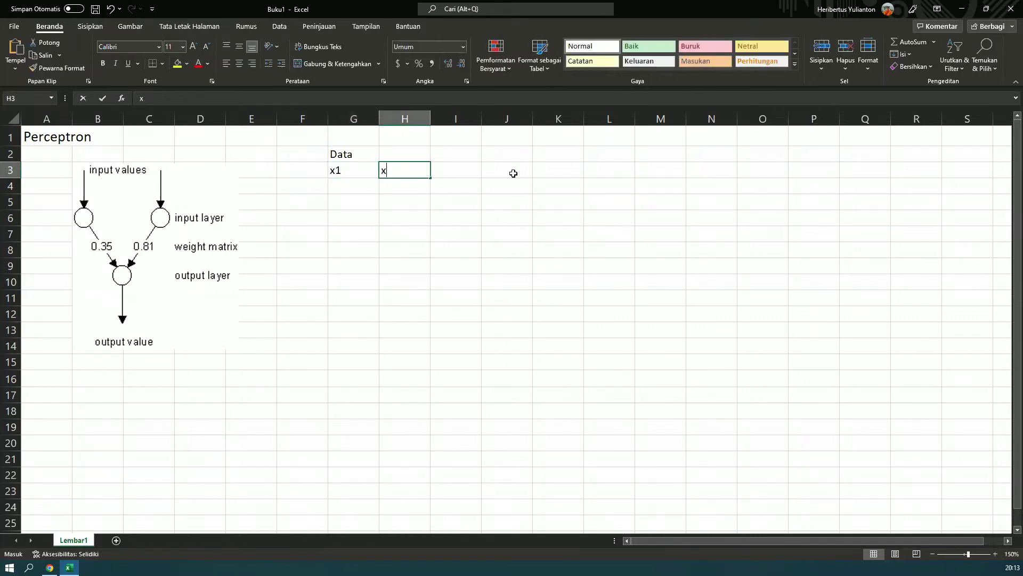
type("2")
key("Tab")
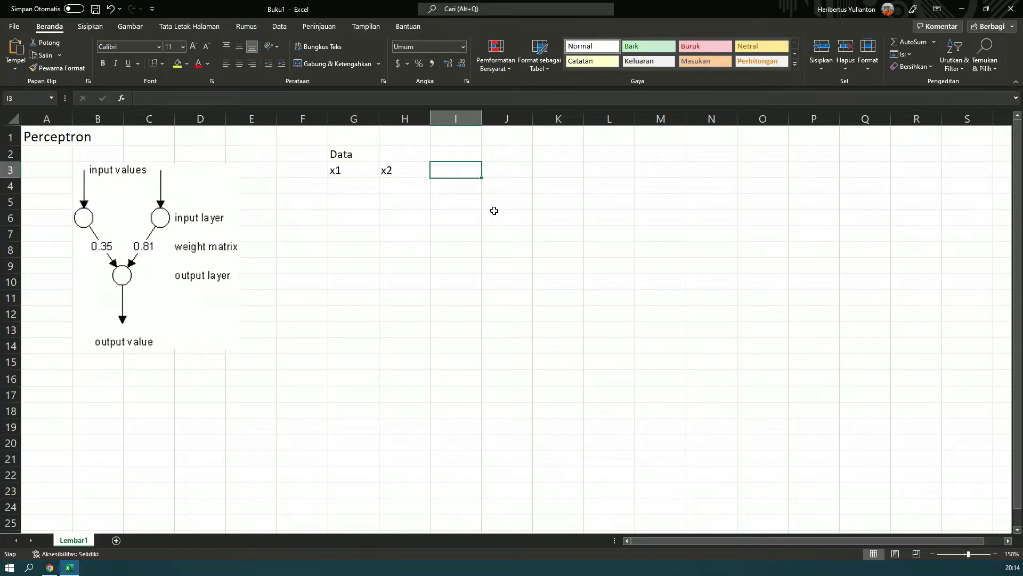
type("y")
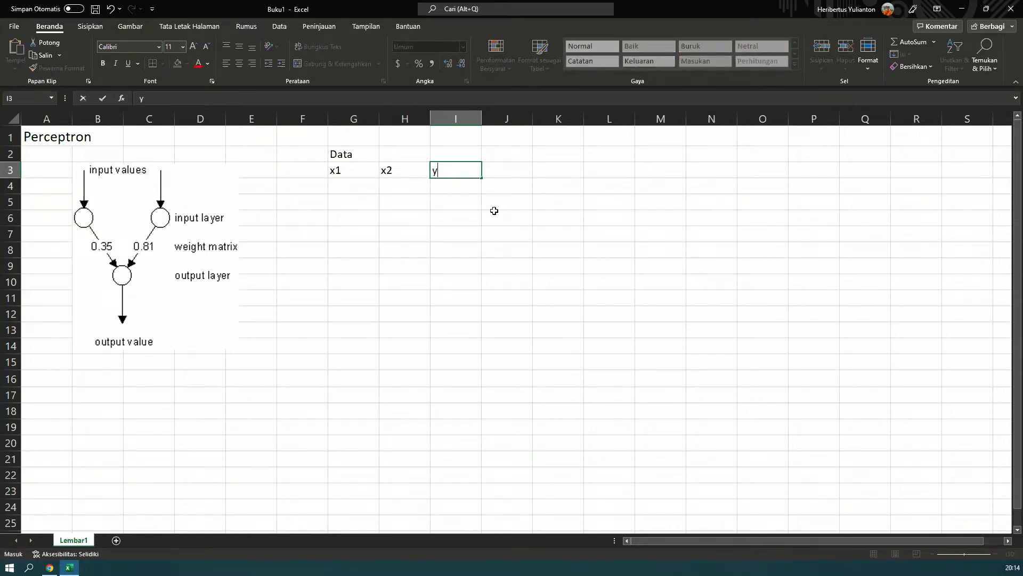
key("ctrl+Return")
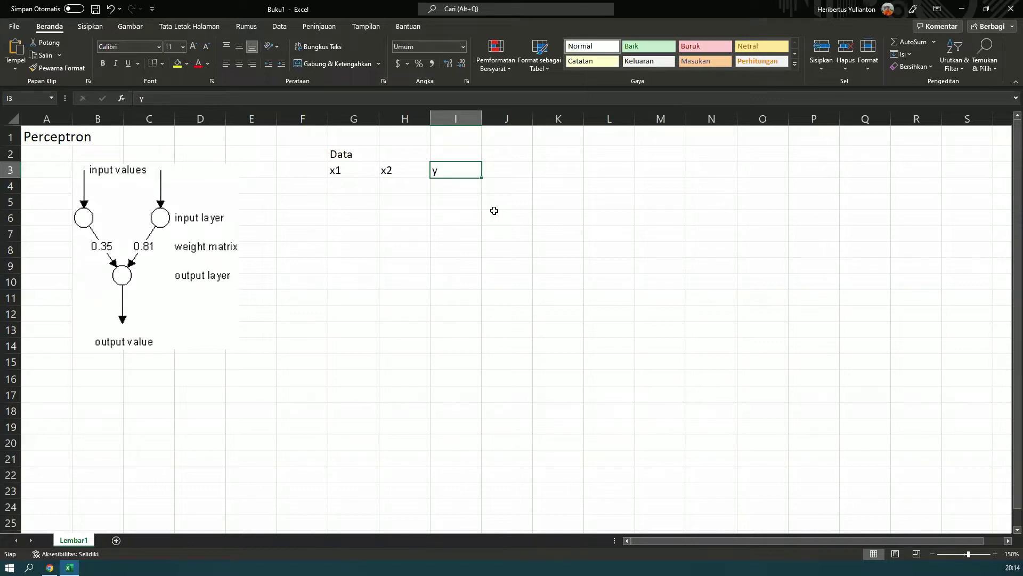
key("F2")
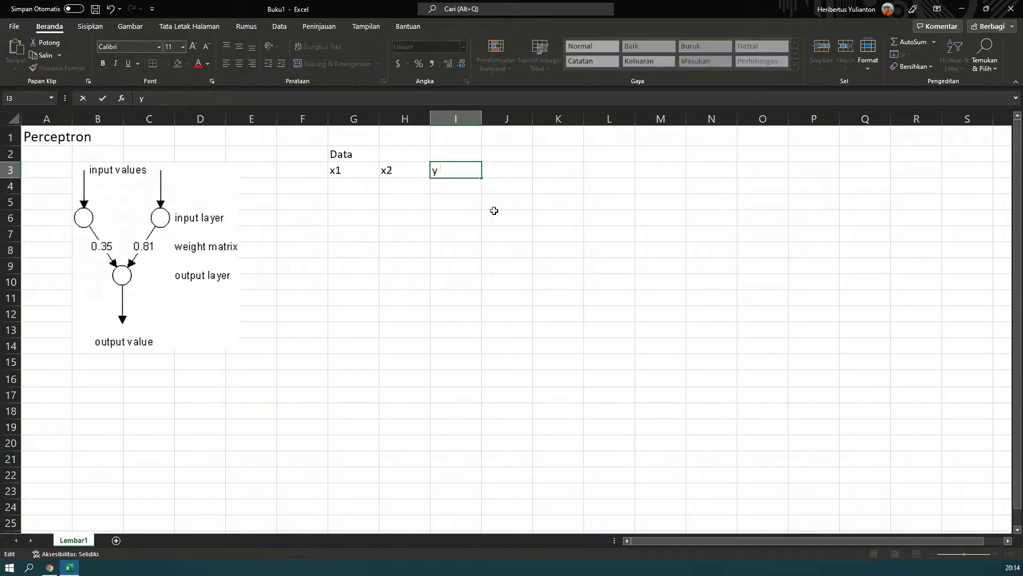
type("(kelas/label)")
key("Return")
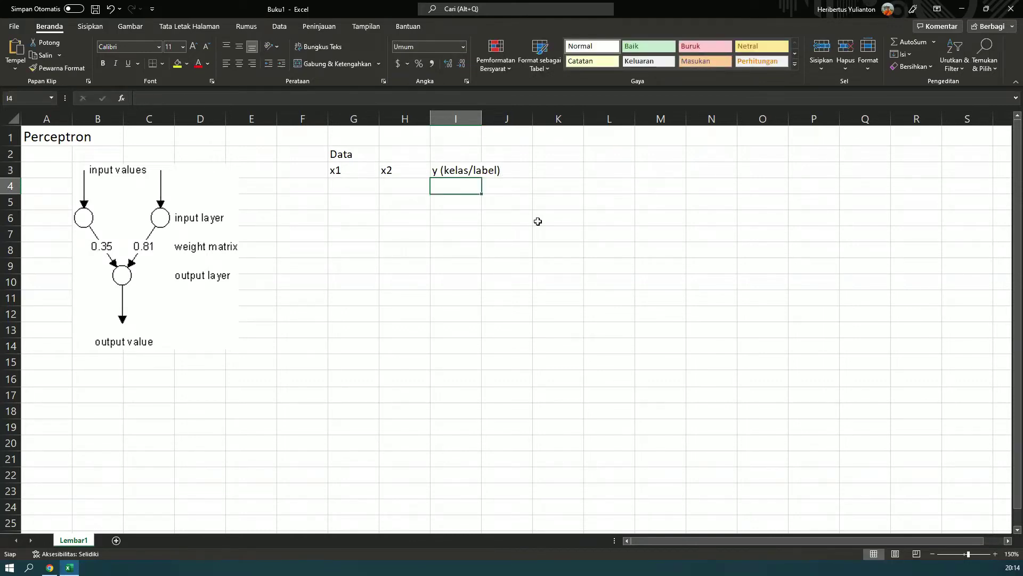
Fill the first data row with 0, 1, 0
key("Left")
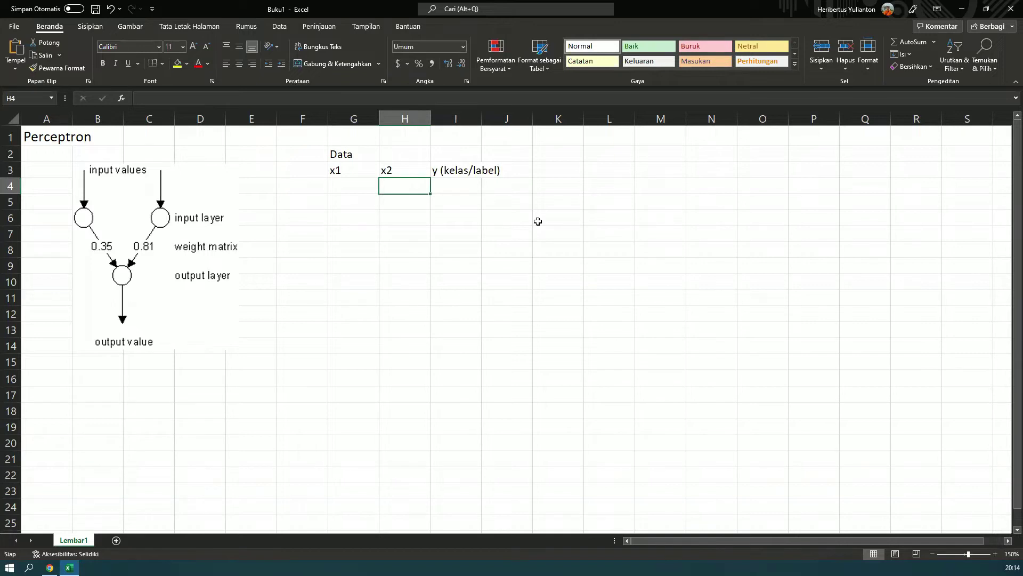
key("Left")
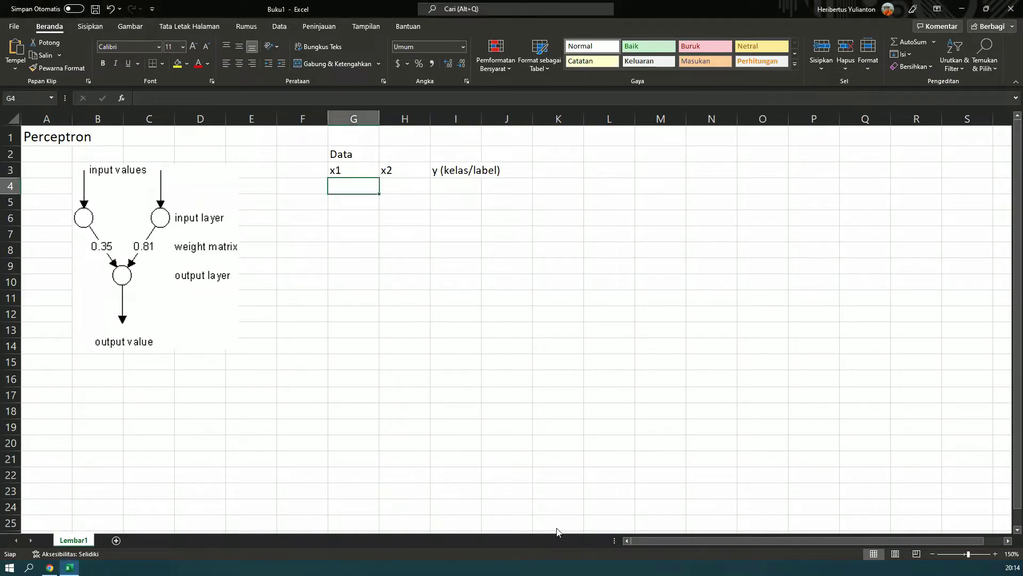
type("0")
key("Tab")
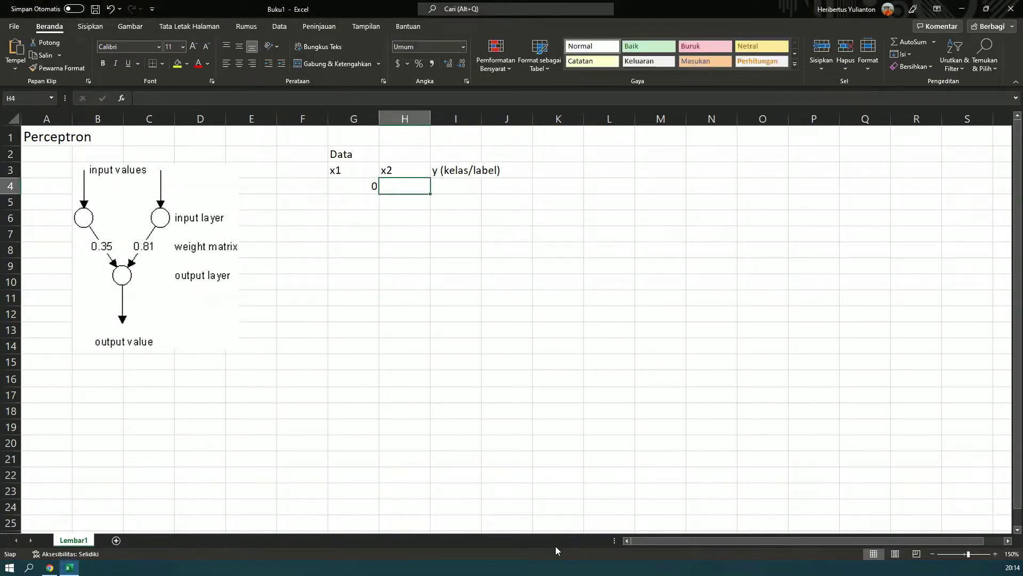
type("1")
key("Tab")
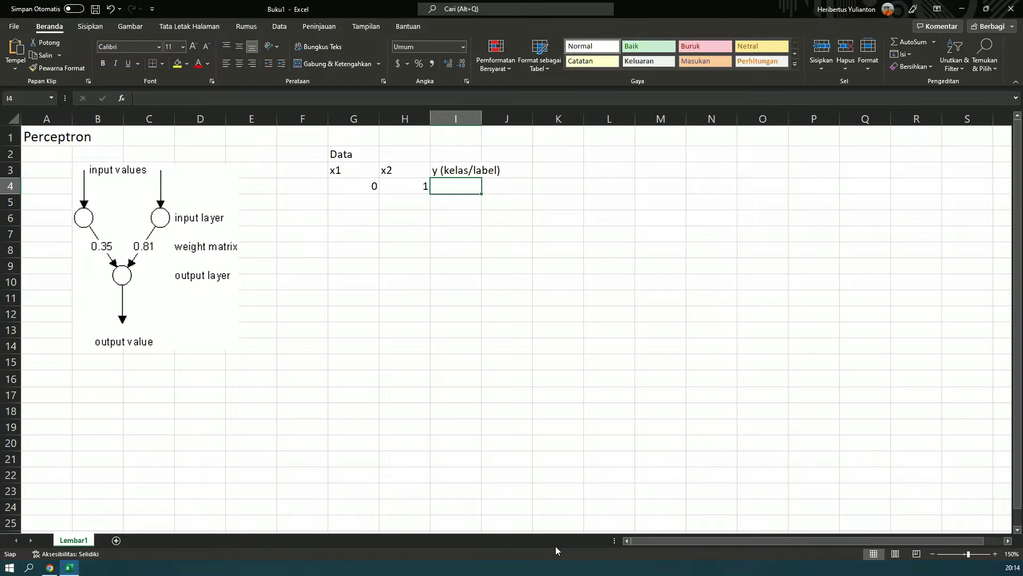
type("0")
key("Return")
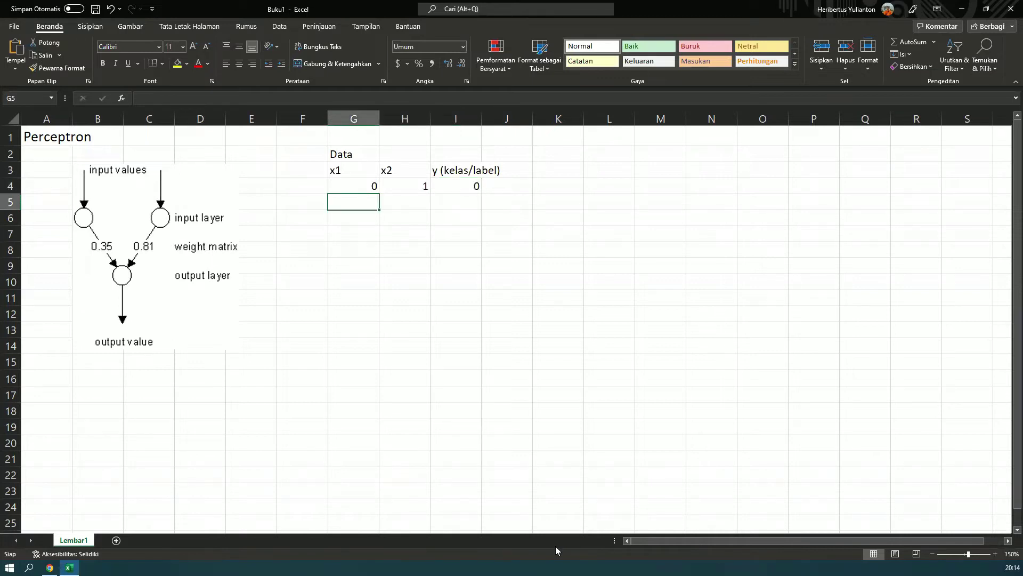
Fill the second data row with 1, 1, 1
type("1")
key("Tab")
type("1")
key("Tab")
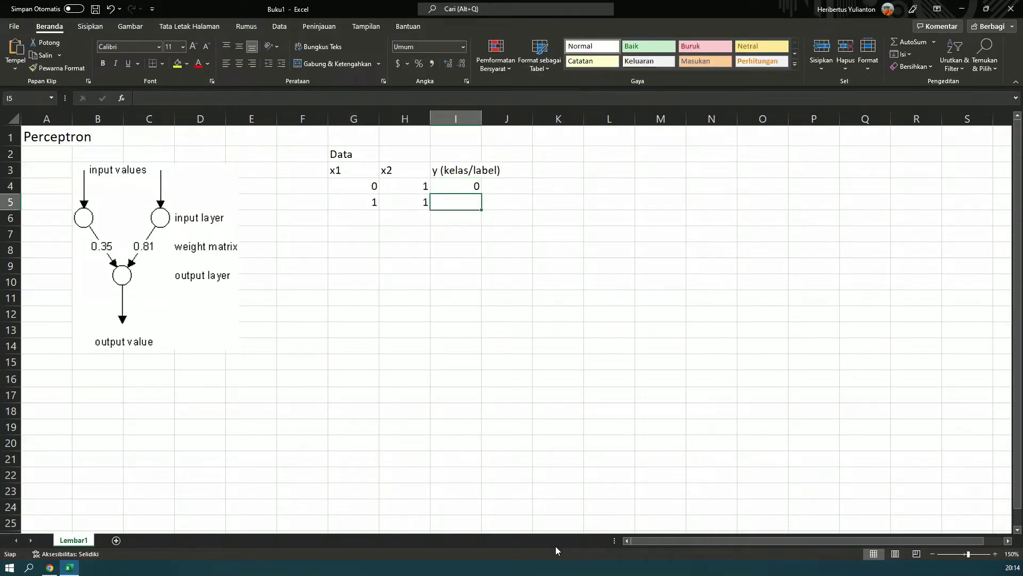
type("1")
key("Tab")
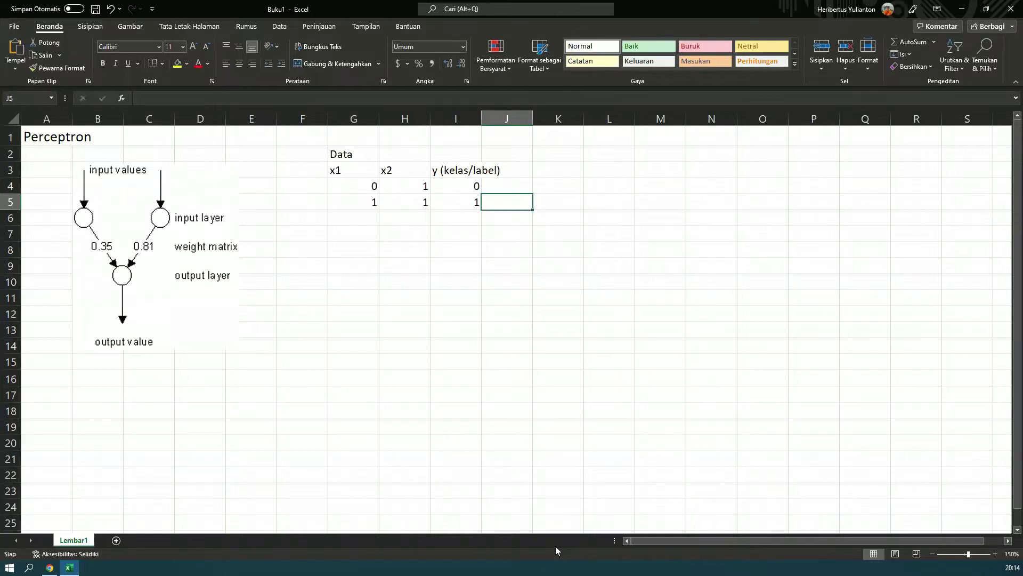
key("Down")
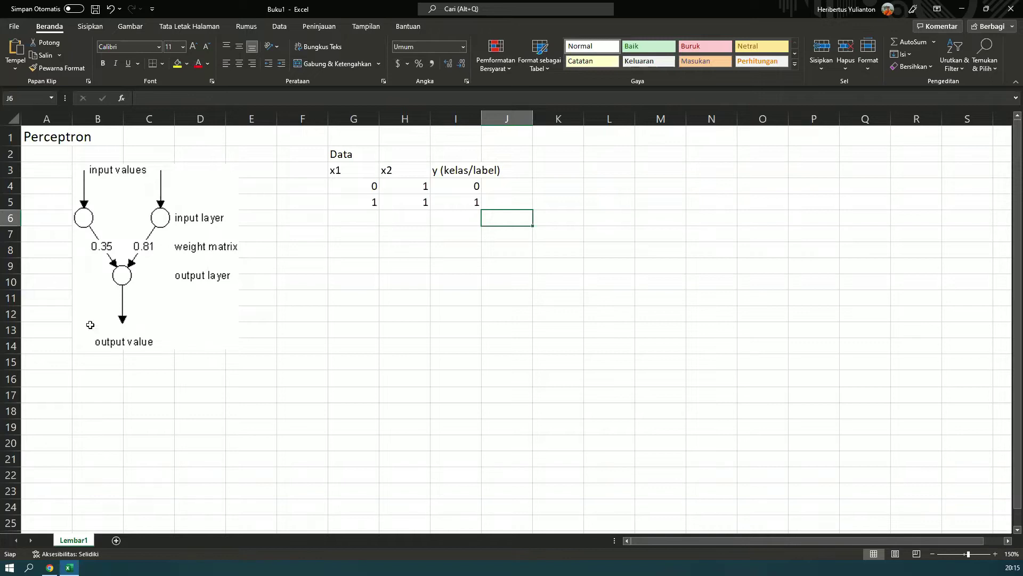
left_click(480, 187)
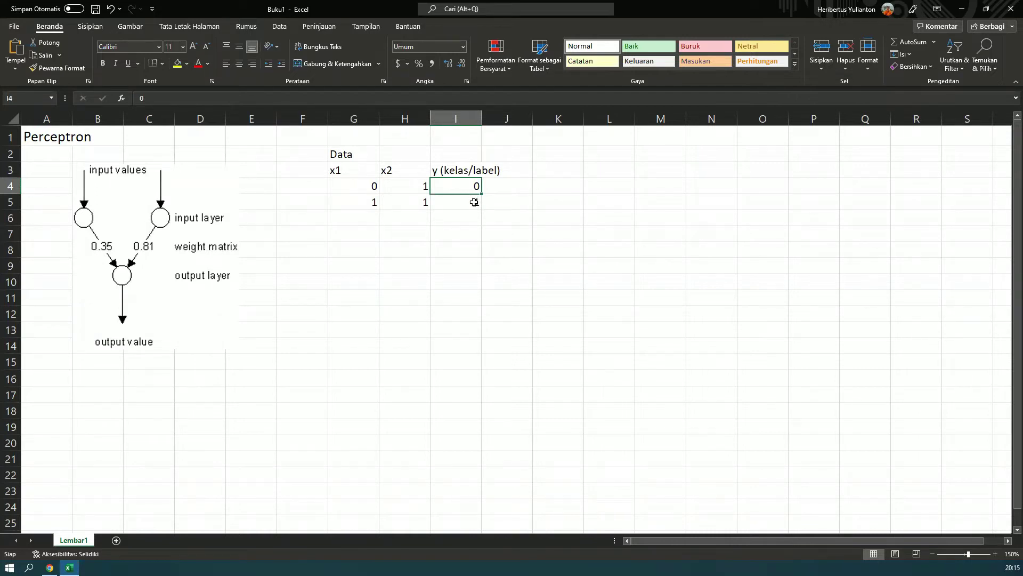
key("Down")
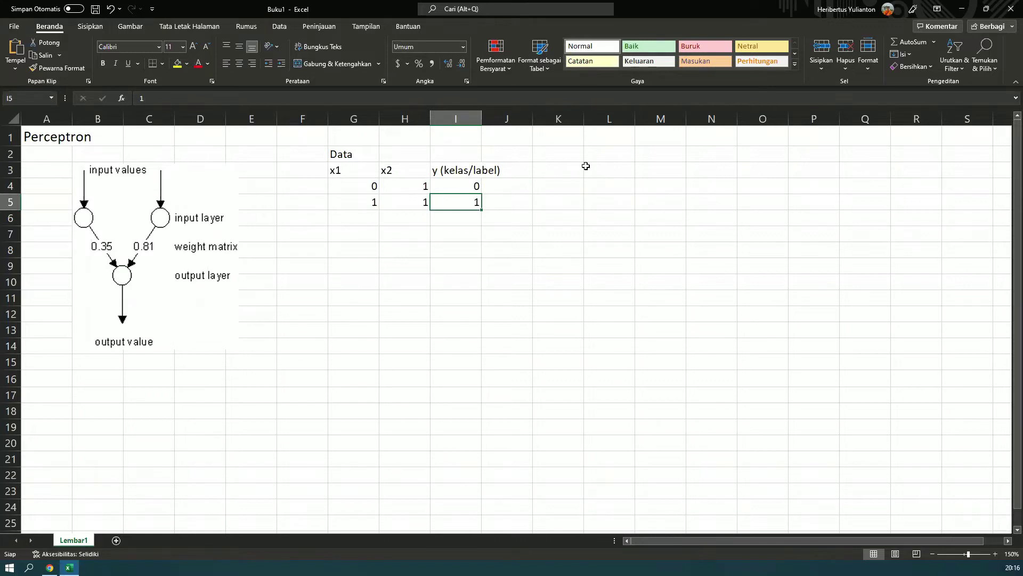
Enter 'Learning rate' in L2 with the value 0.5 beneath it in L3
left_click(596, 153)
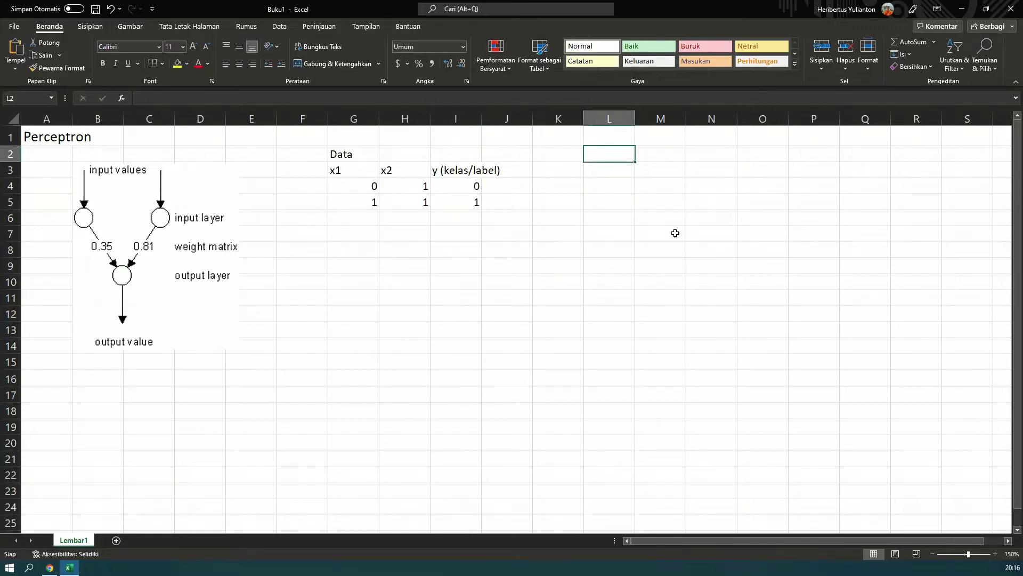
type("Learning rate")
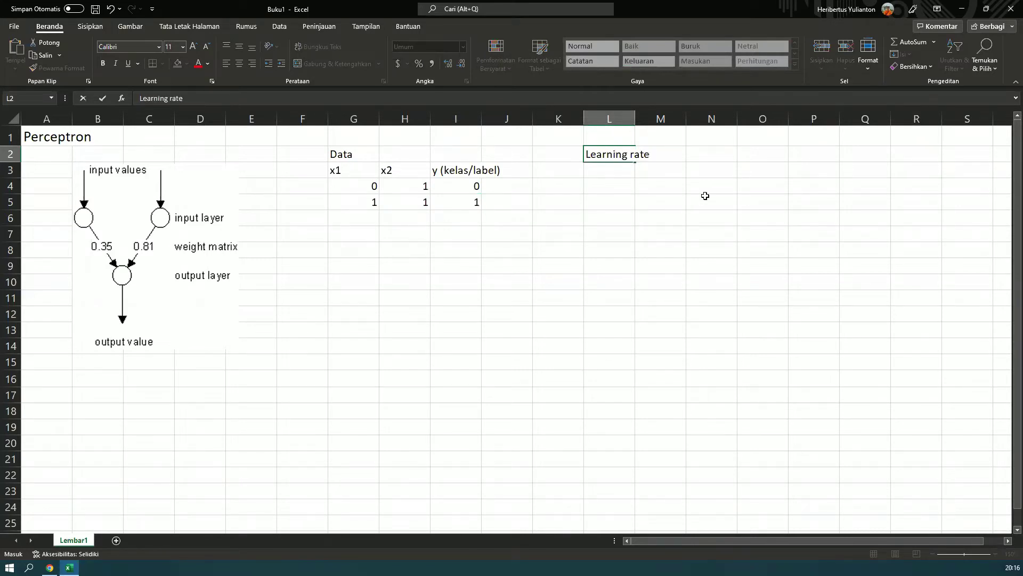
left_click(611, 170)
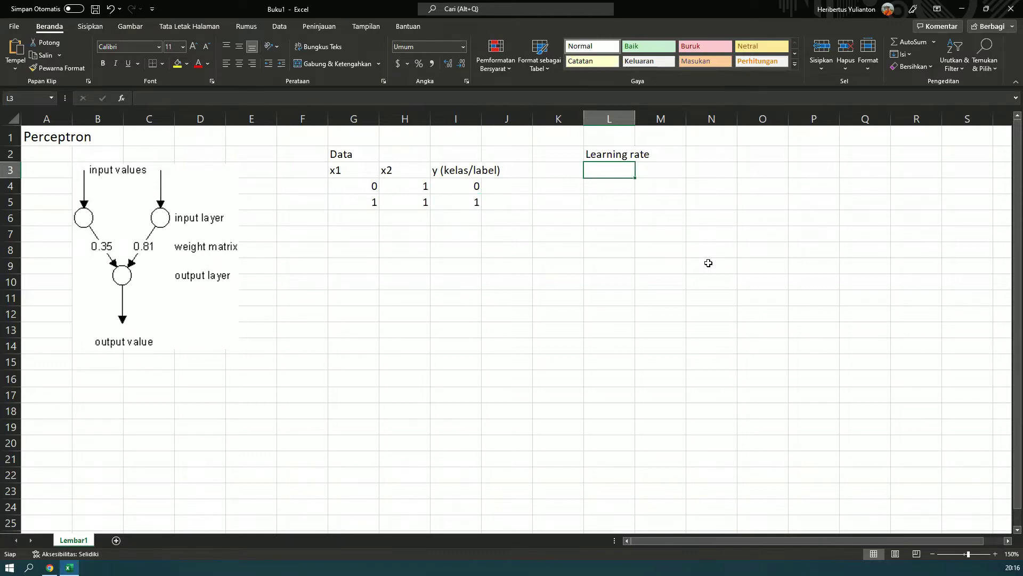
type("0.5")
key("Return")
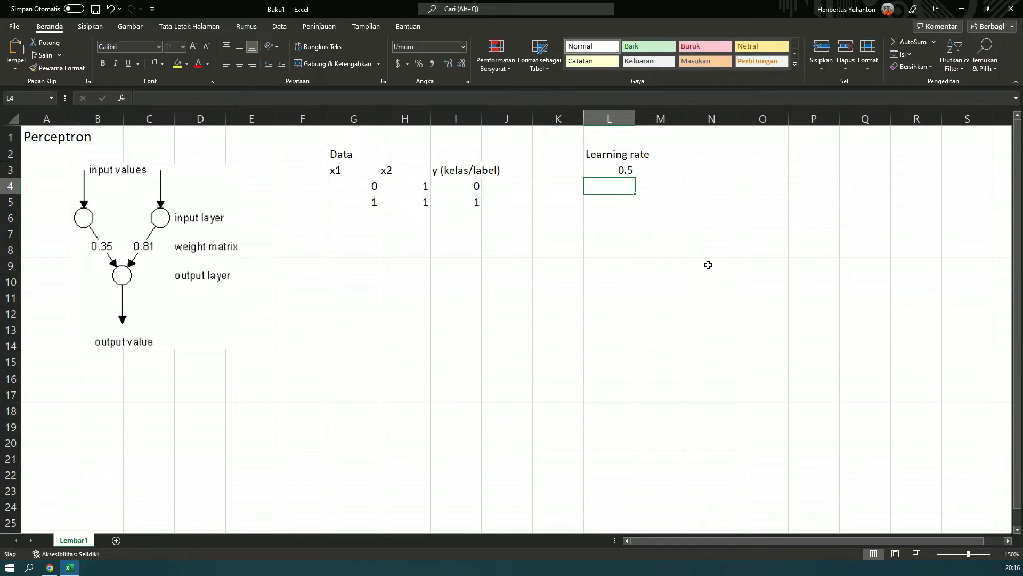
key("Up")
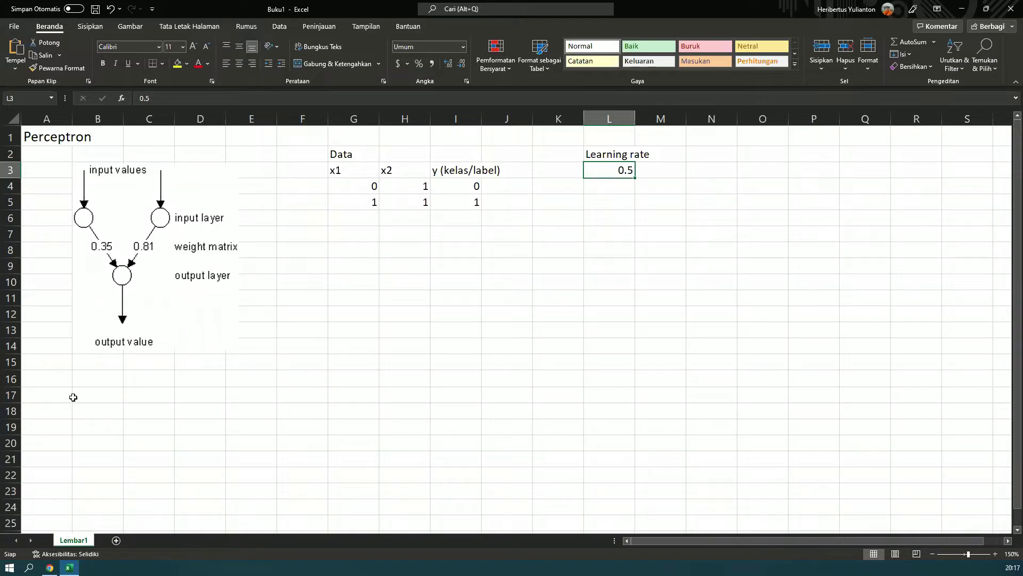
Enter row 16 headers iterasi, x1, x2, w1 and w2 in A16:E16
left_click(98, 380)
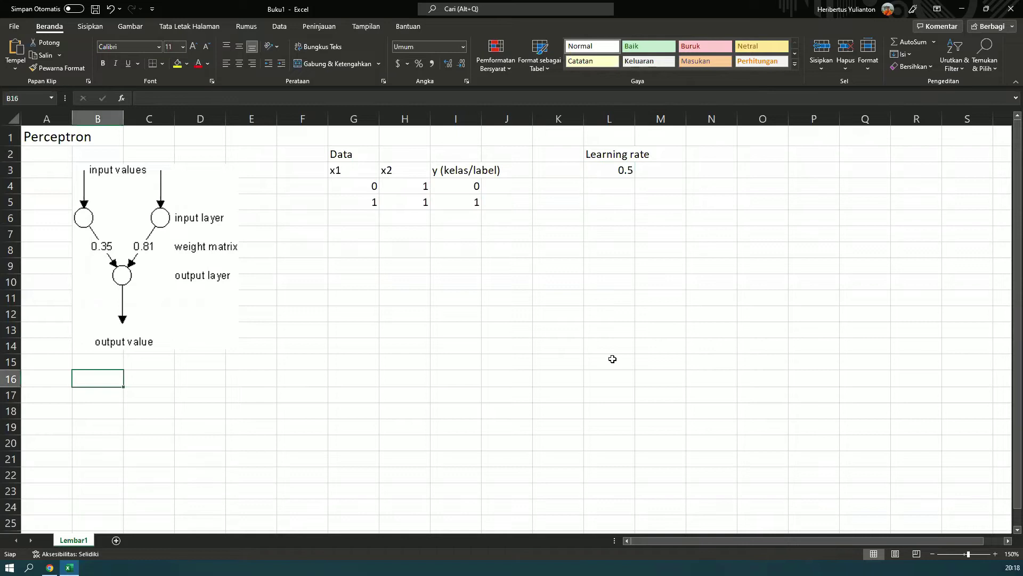
type("x")
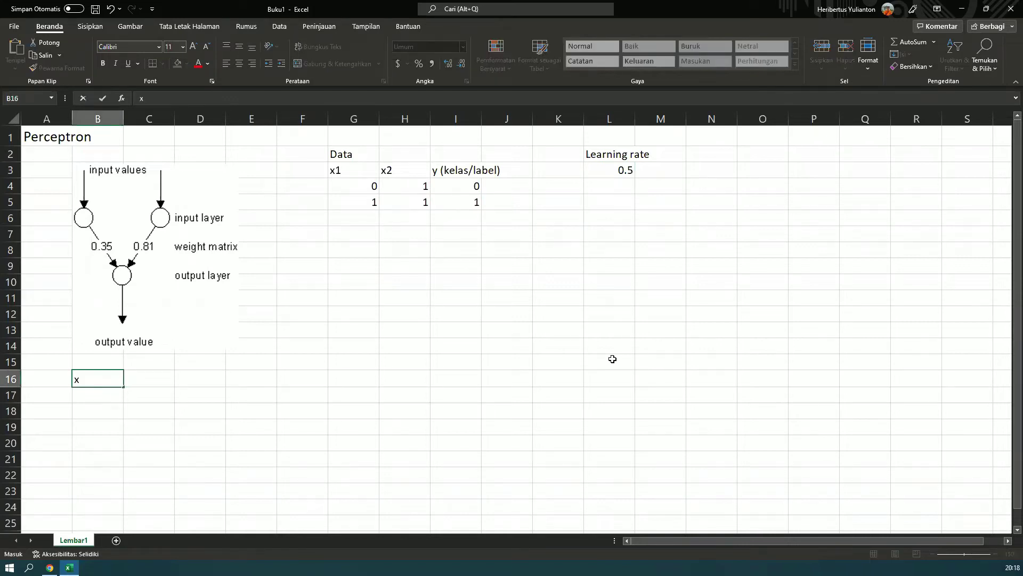
type("1")
key("Tab")
type("x2")
key("Left")
key("Left")
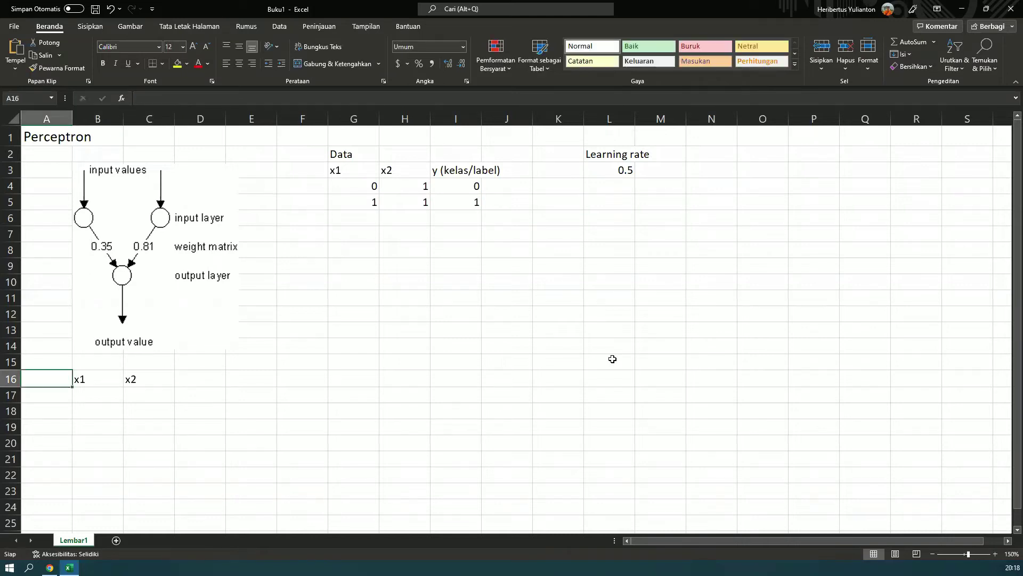
type("iter")
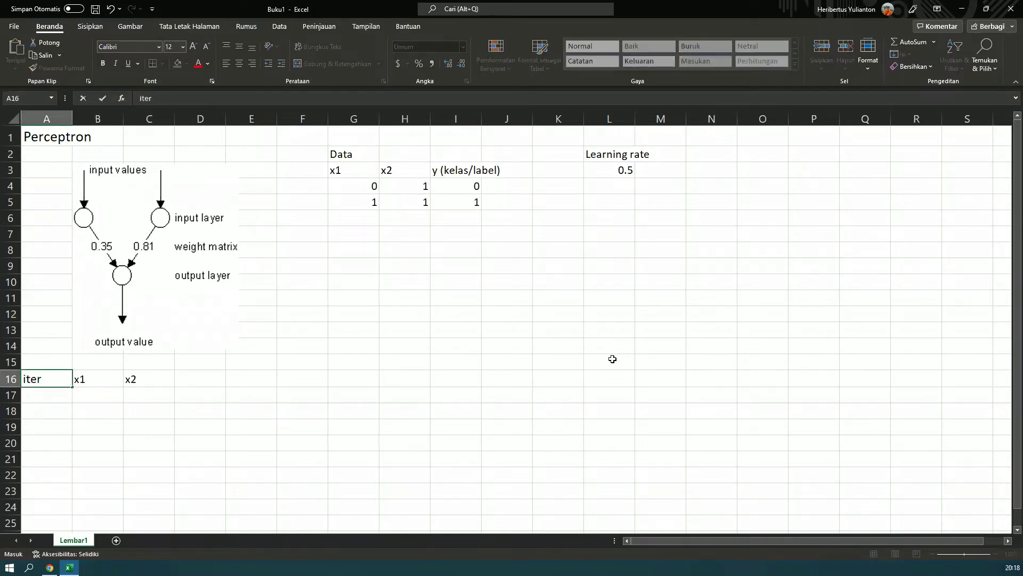
type("asi")
key("Right")
key("Right")
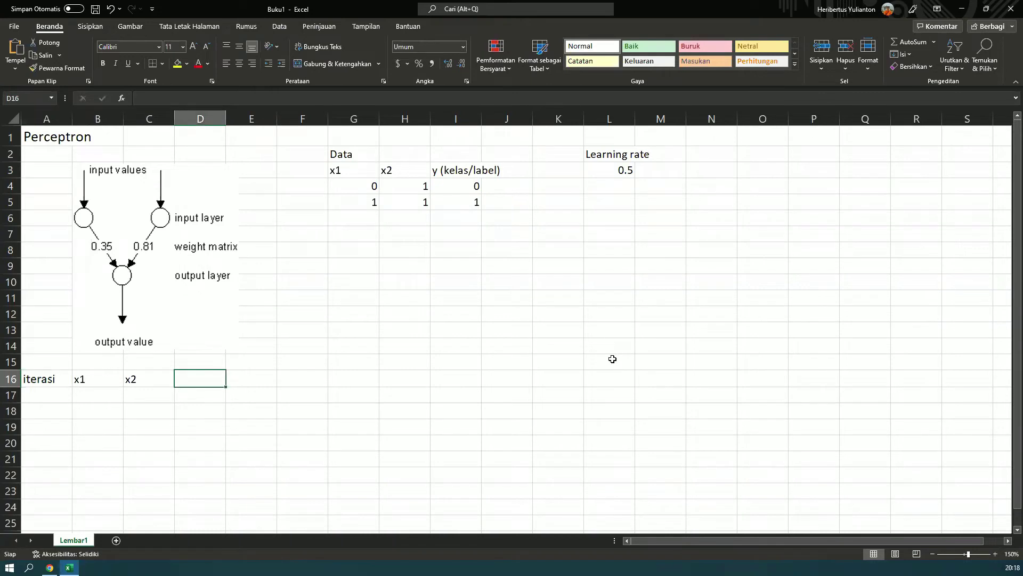
type("w1")
key("Right")
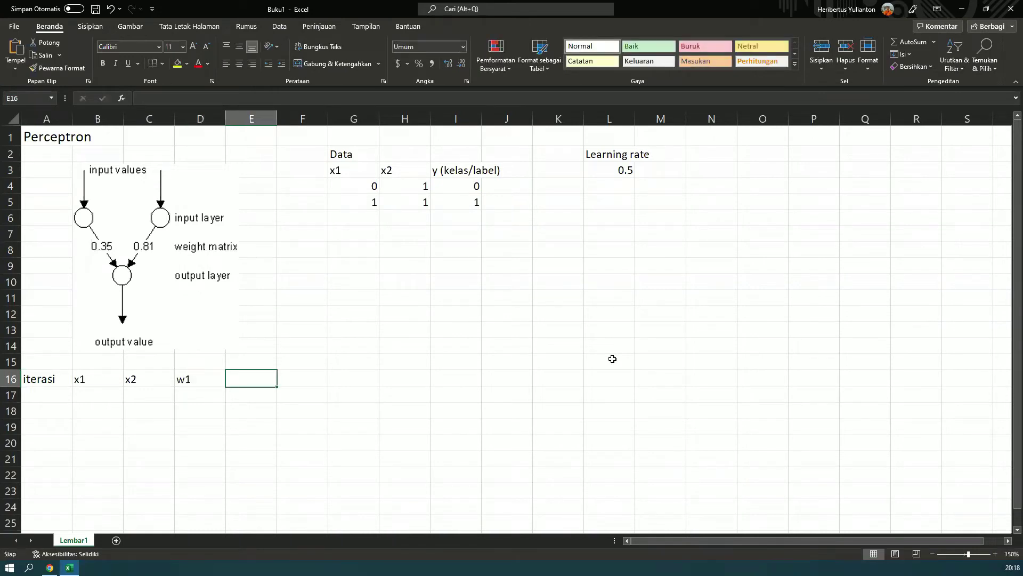
type("w2")
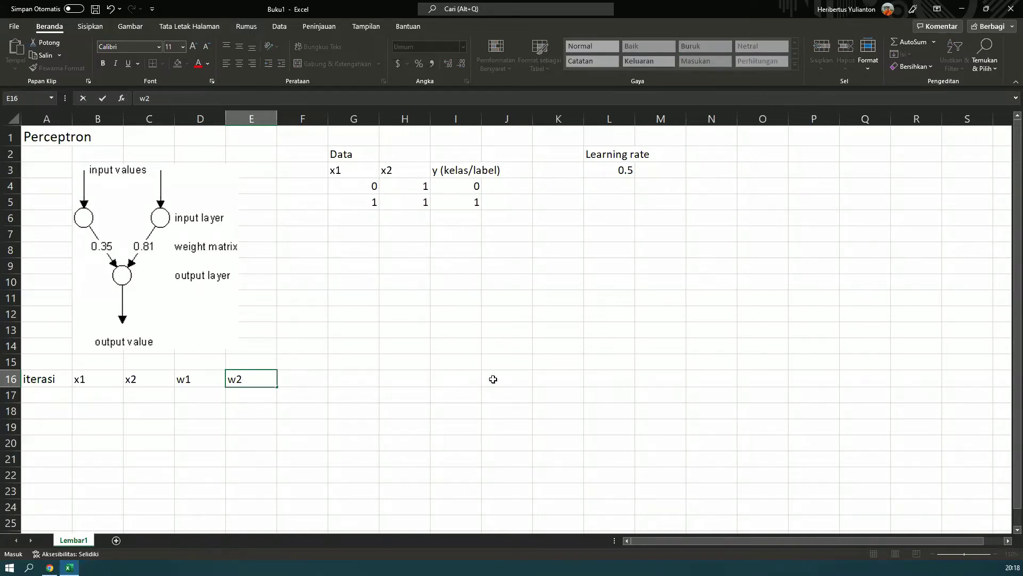
key("Tab")
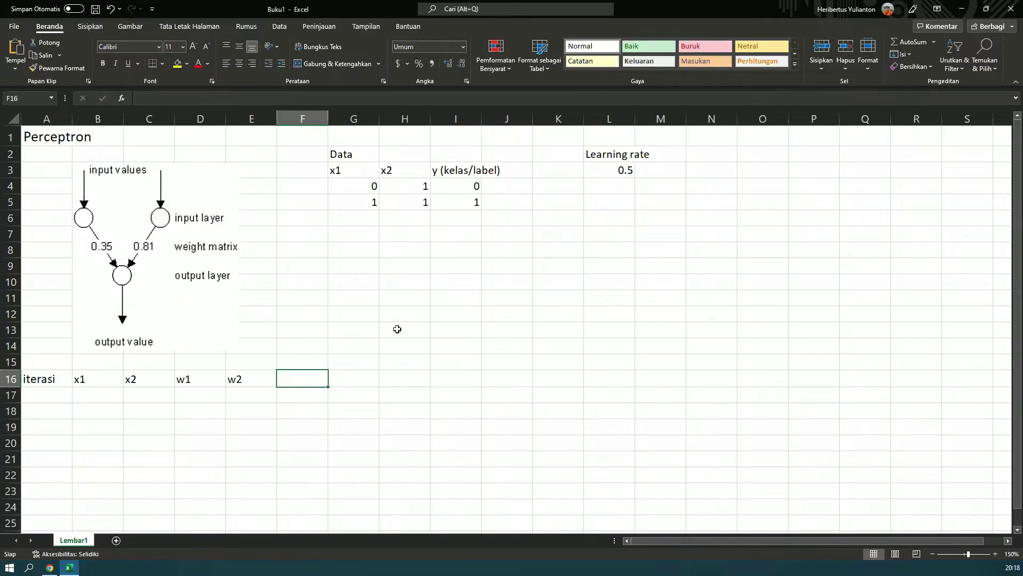
Continue the row 16 headers with x1w1, x2w2, output and selisih
type("x1w1")
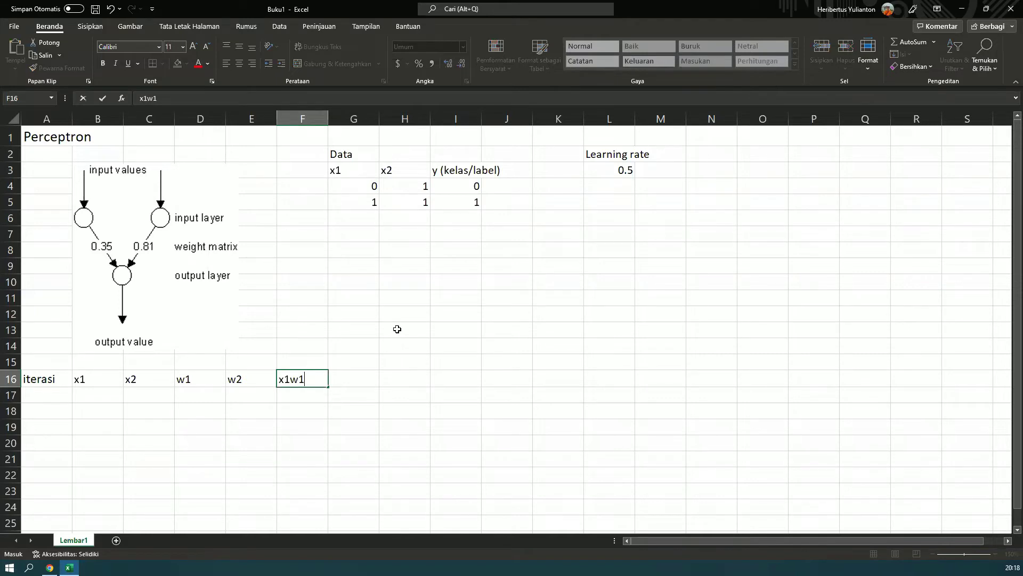
key("Tab")
type("x2w2")
key("Tab")
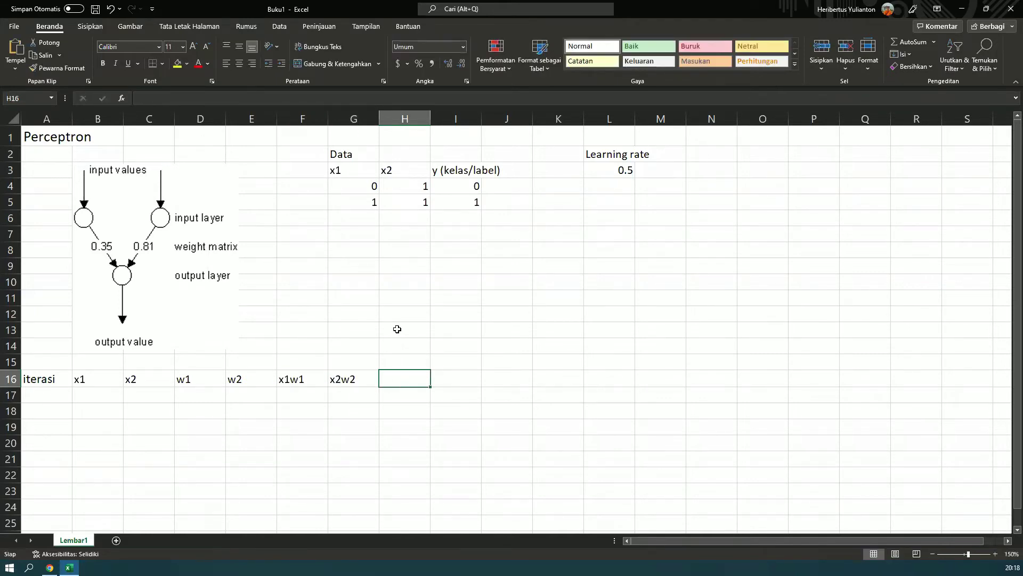
type("output")
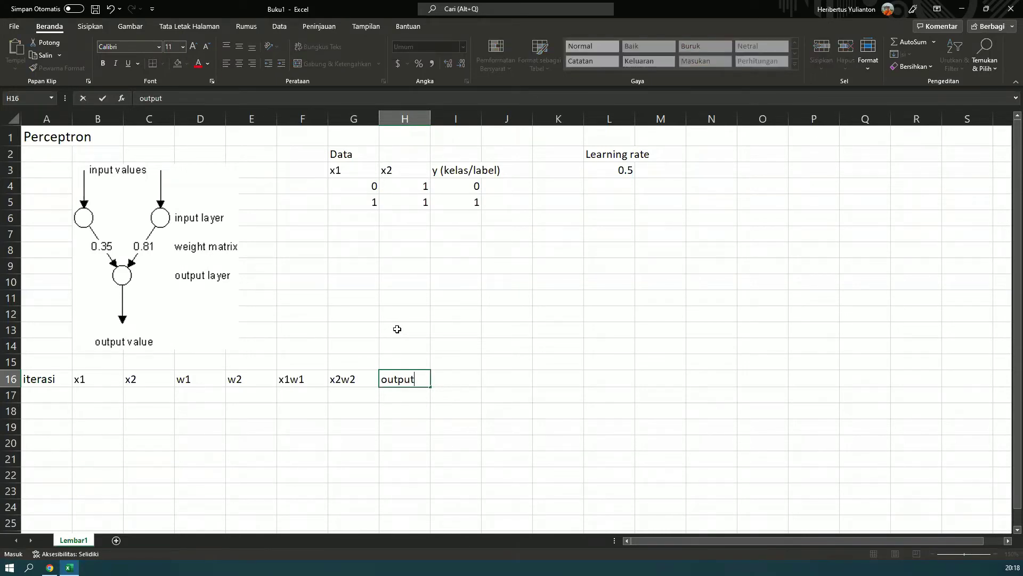
key("Tab")
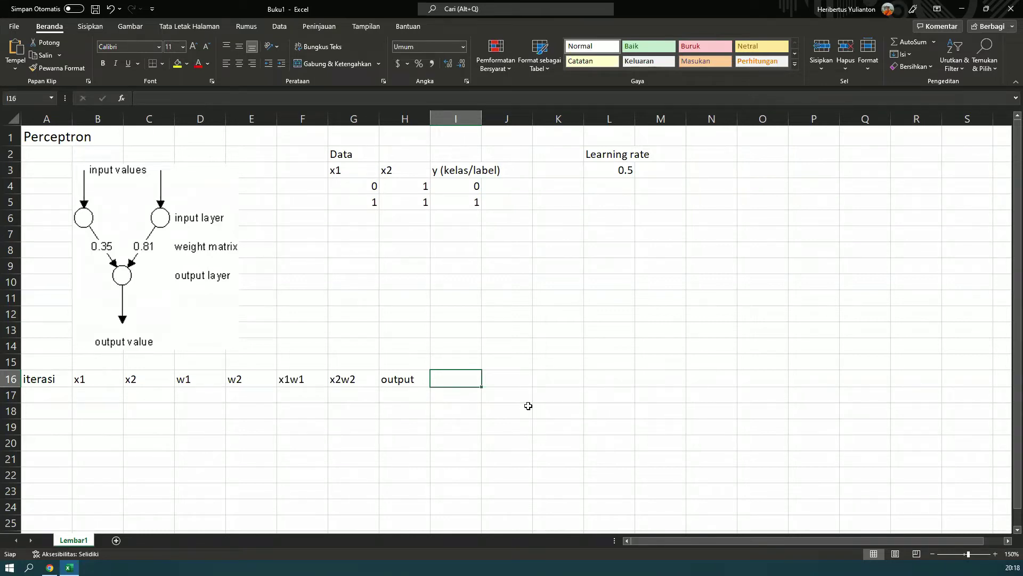
type("selisih")
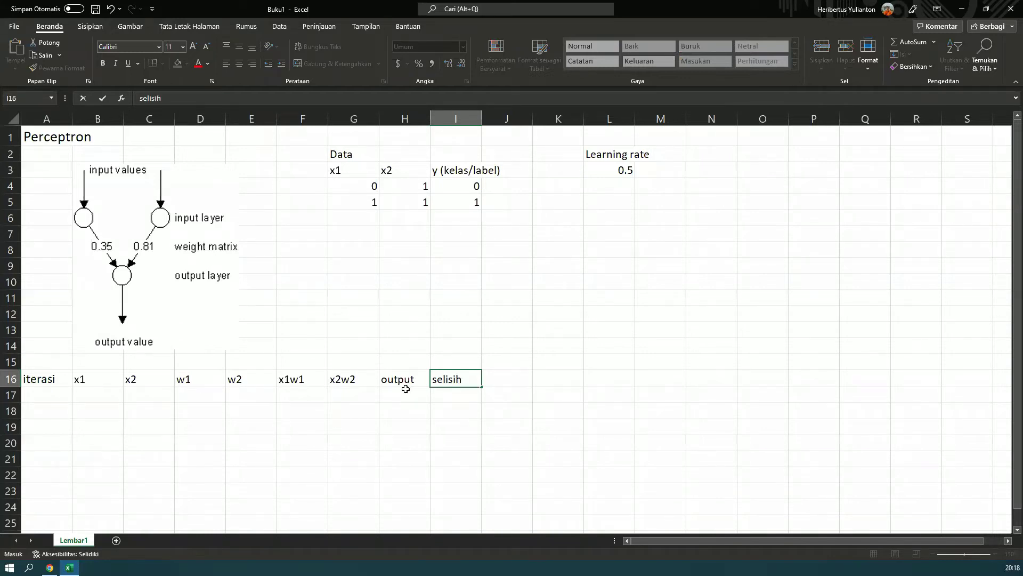
left_click(406, 389)
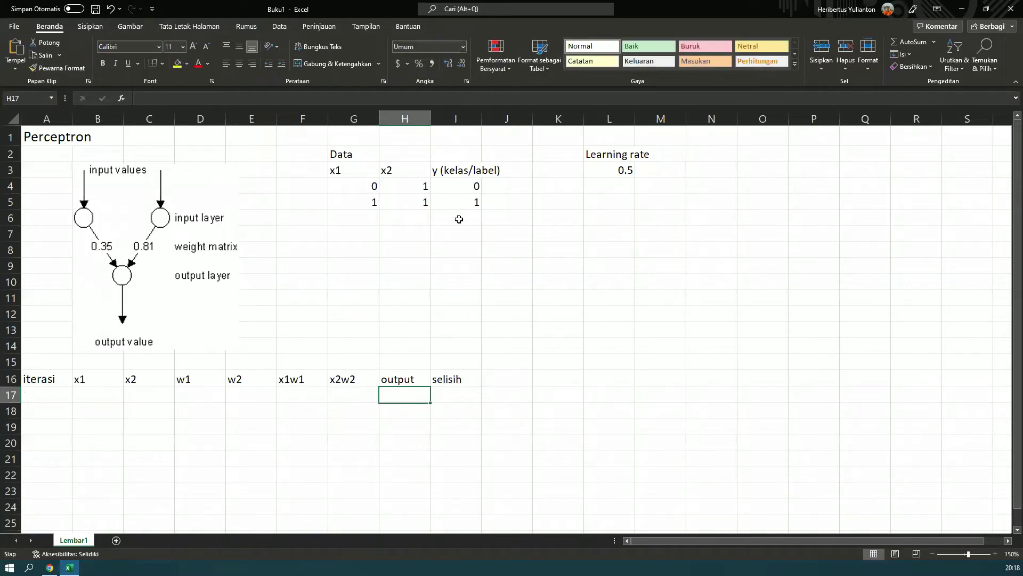
Review the label values in I4 and I5, then return to the selisih header
left_click(459, 188)
left_click(458, 200)
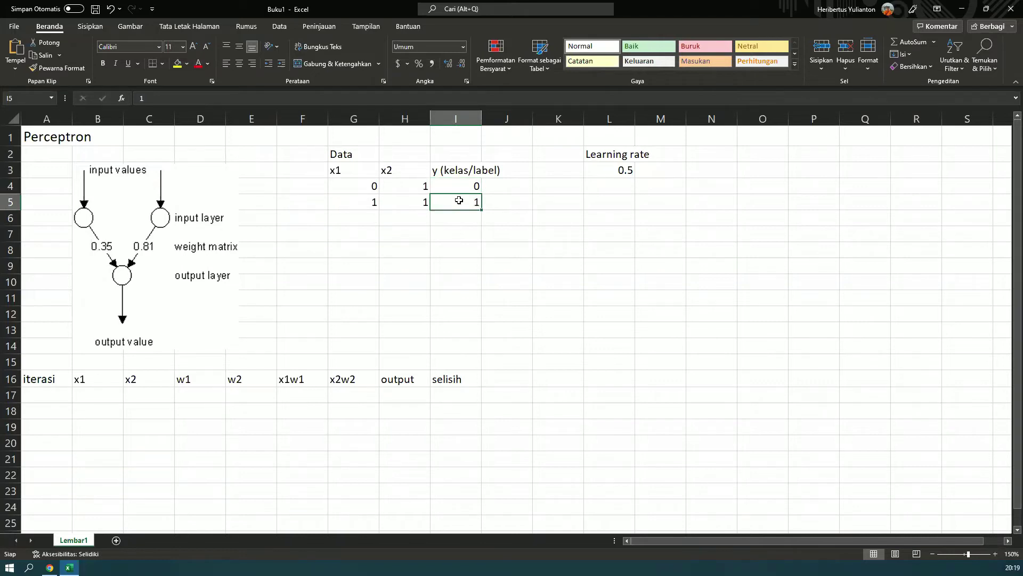
key("Up")
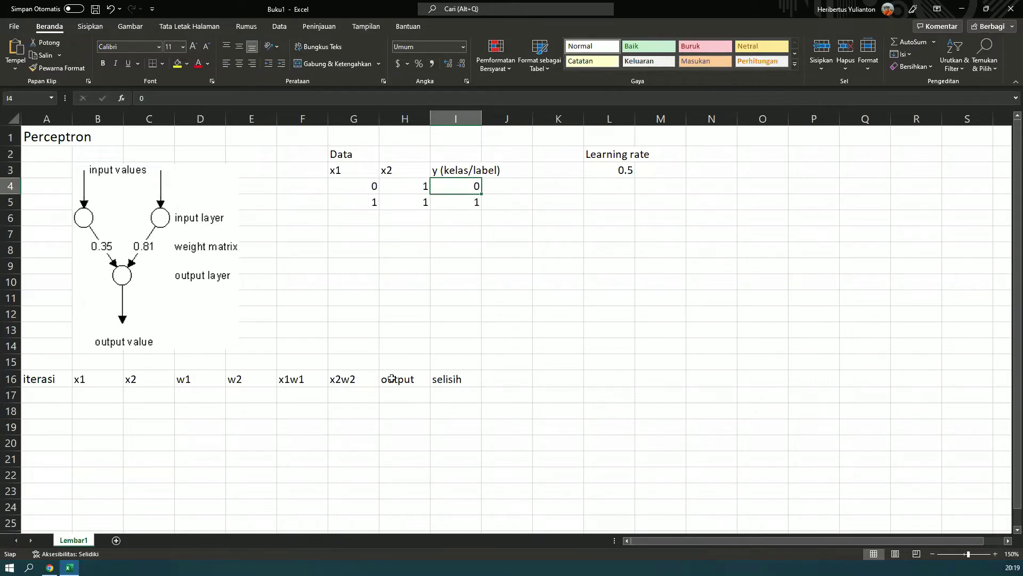
key("Down")
left_click(402, 406)
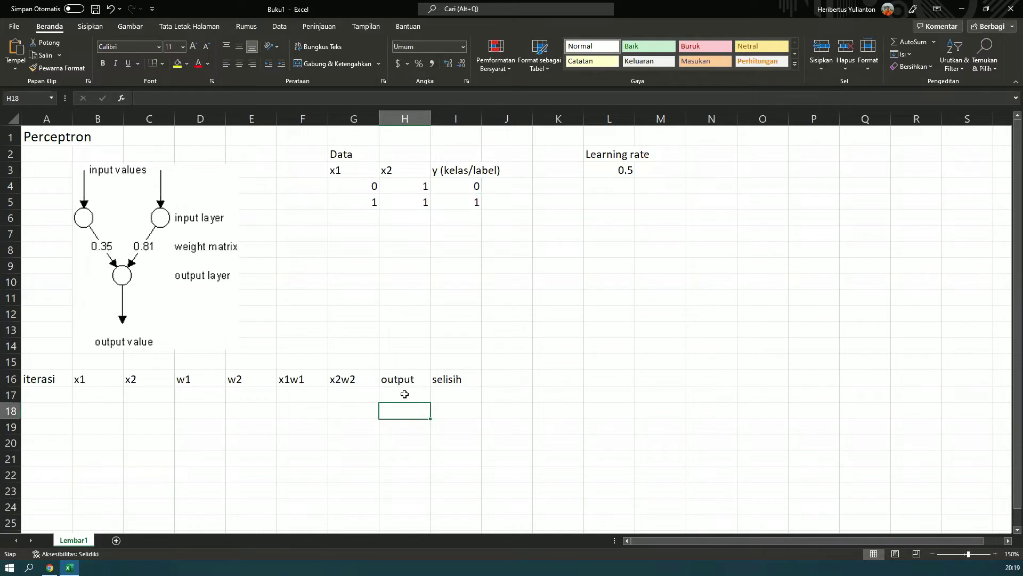
left_click(459, 187)
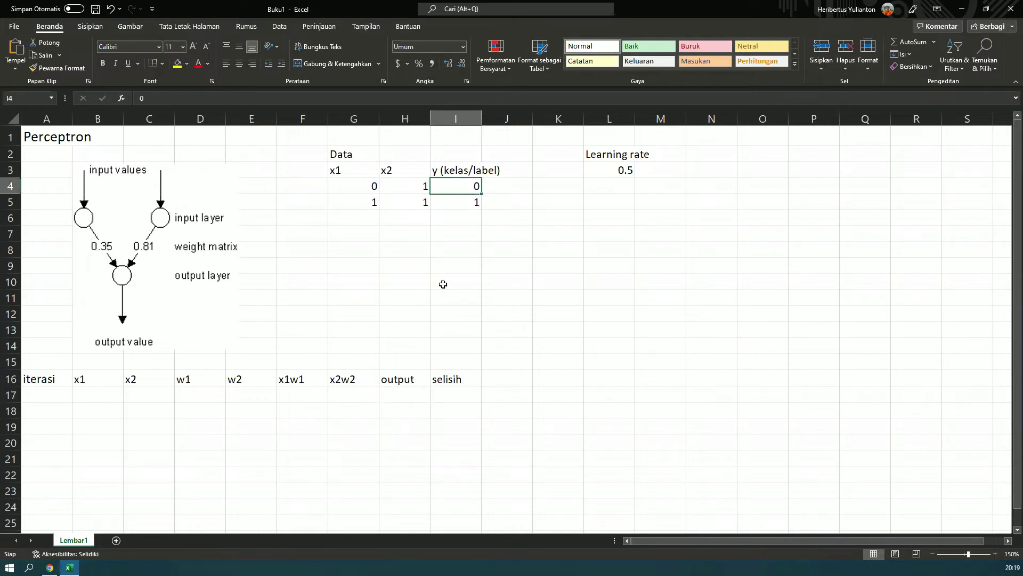
left_click(455, 380)
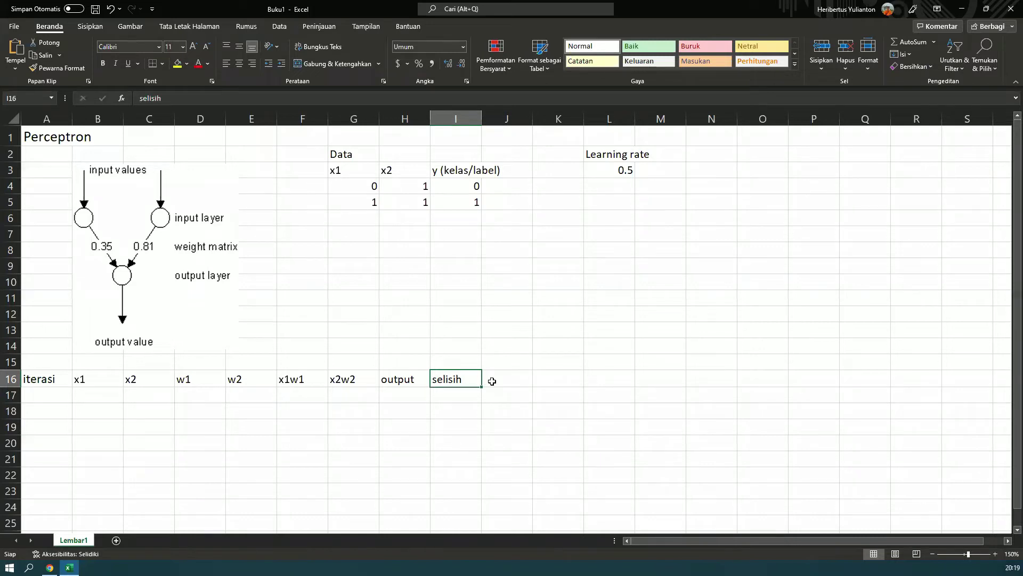
Add the pw1 and pw2 headers in J16 and K16
left_click(499, 382)
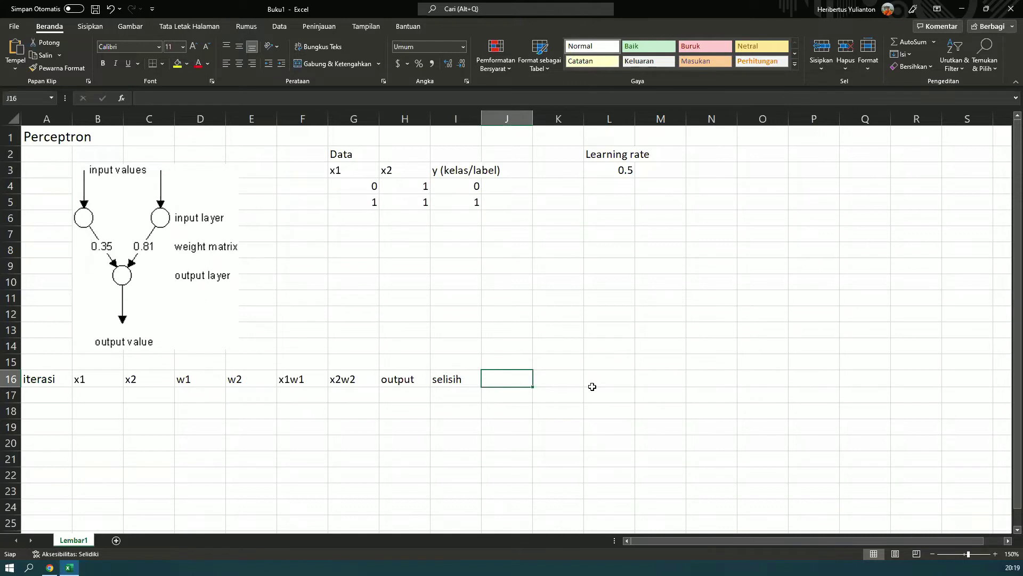
type("pw1")
key("Tab")
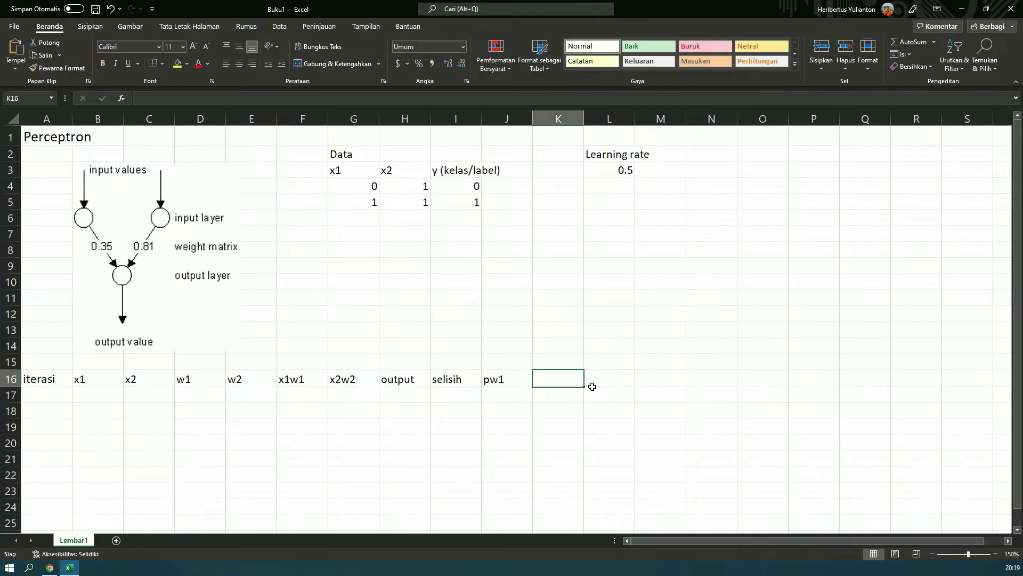
type("pw2")
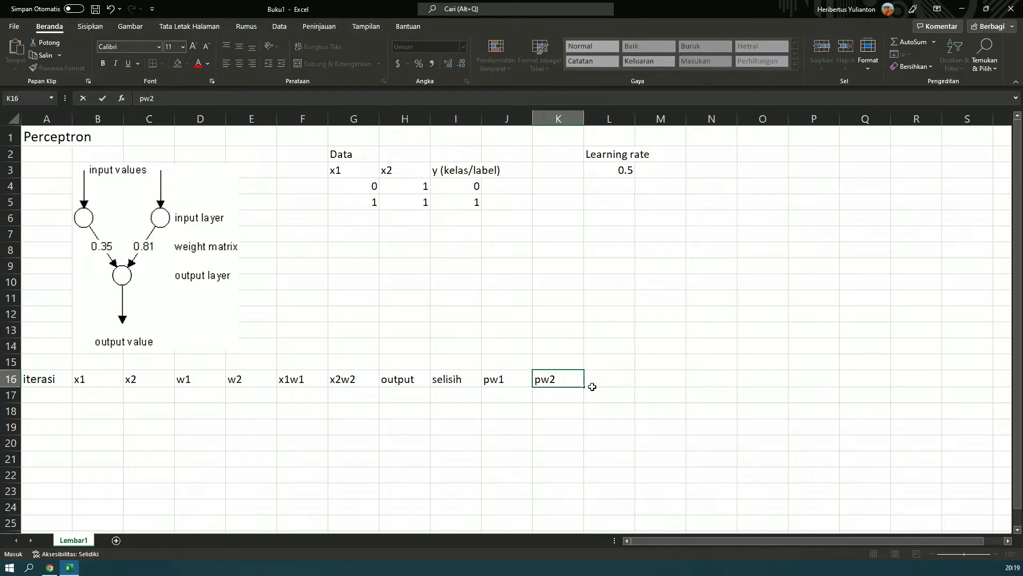
key("Return")
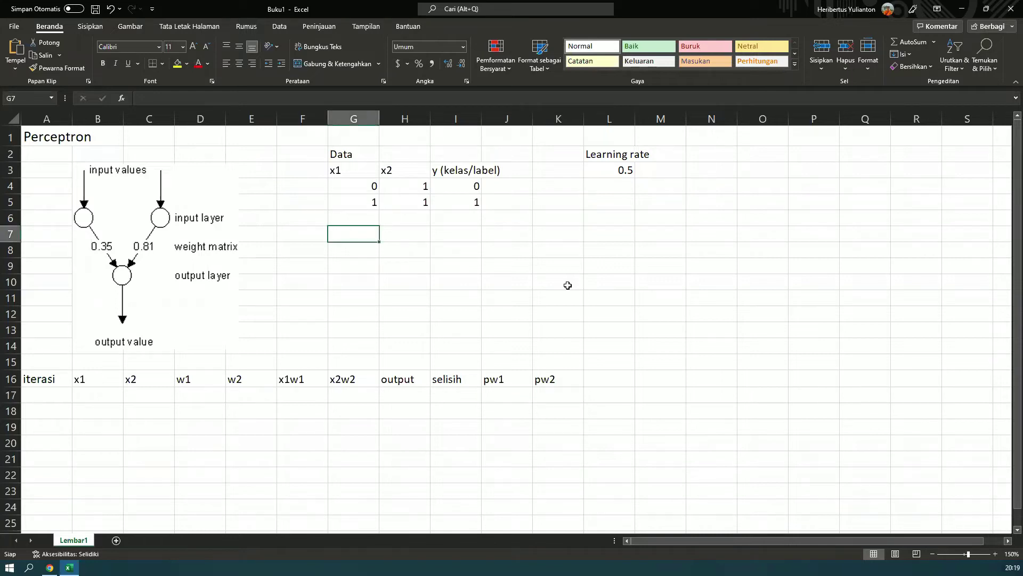
Write the notes 'pw=lr*x1*w1' in G7 and "w1'=w1+pw1" in G8
type("pw=lr")
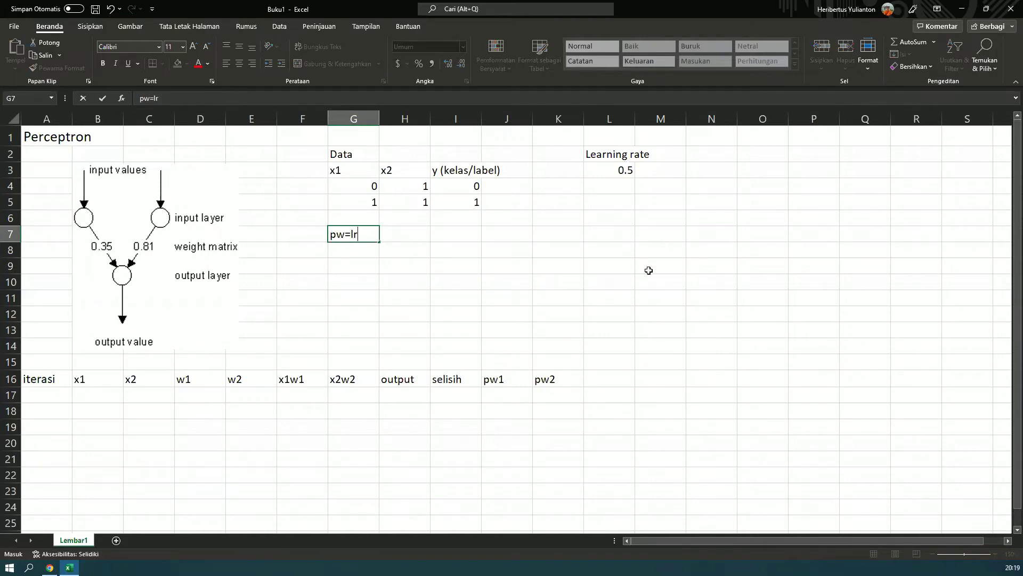
type("*x1")
type("*")
type("w1")
key("Return")
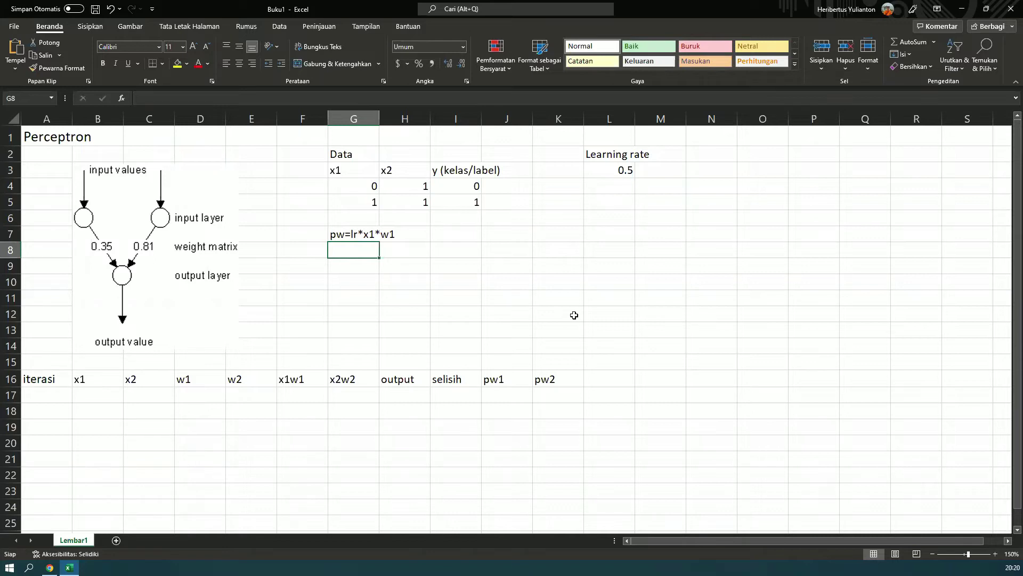
type("w1'=")
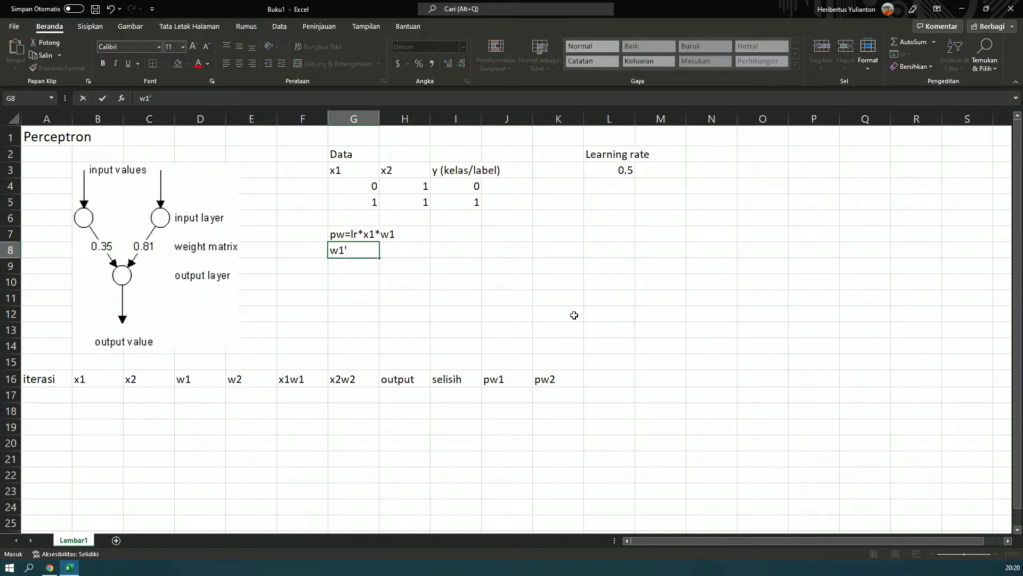
type("w1")
type("+pw1")
key("ctrl+Return")
Correct the G7 note to read 'pw1=lr*x1*w1'
key("Up")
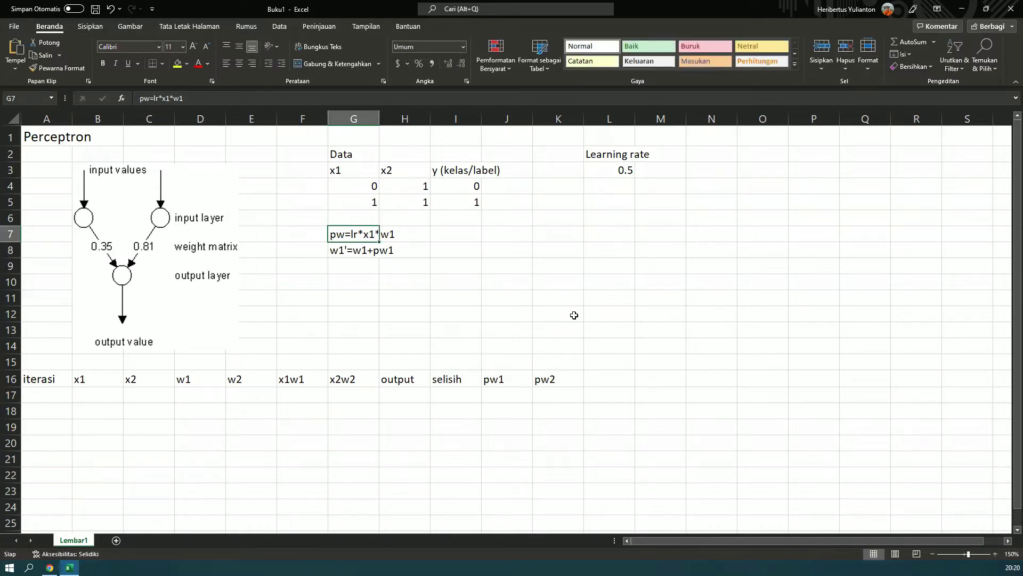
key("F2")
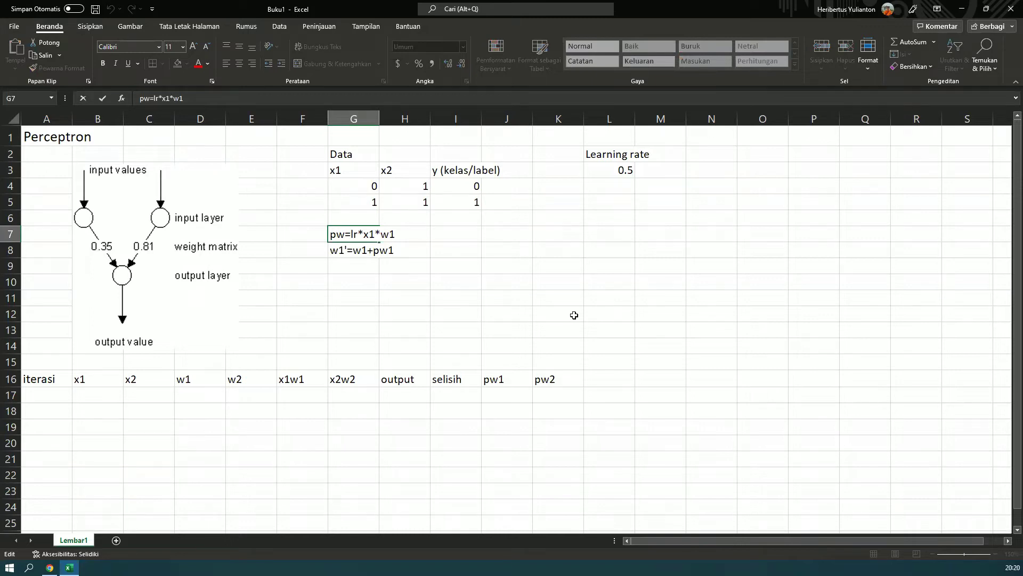
type("1")
key("Return")
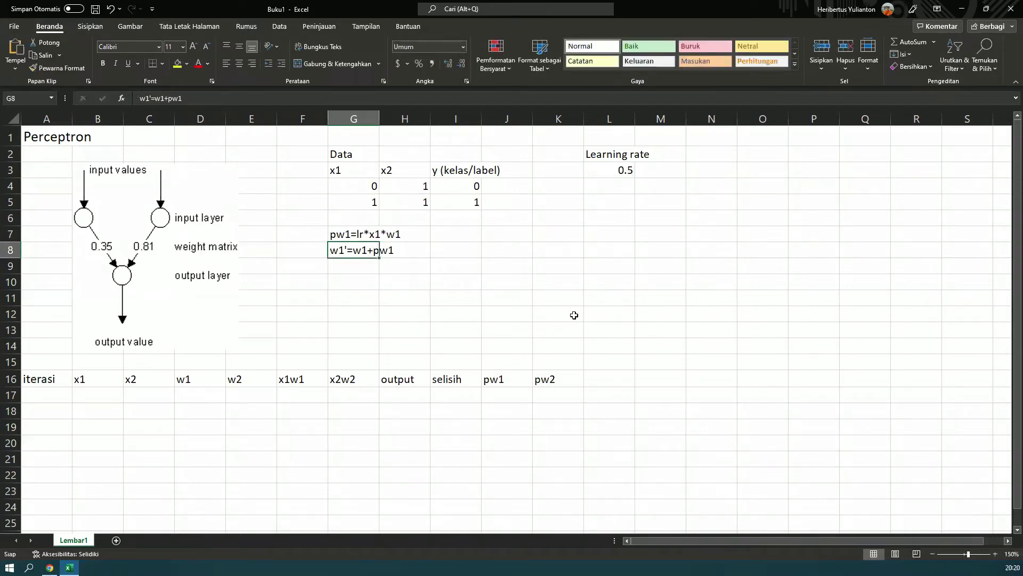
key("Return")
key("Return")
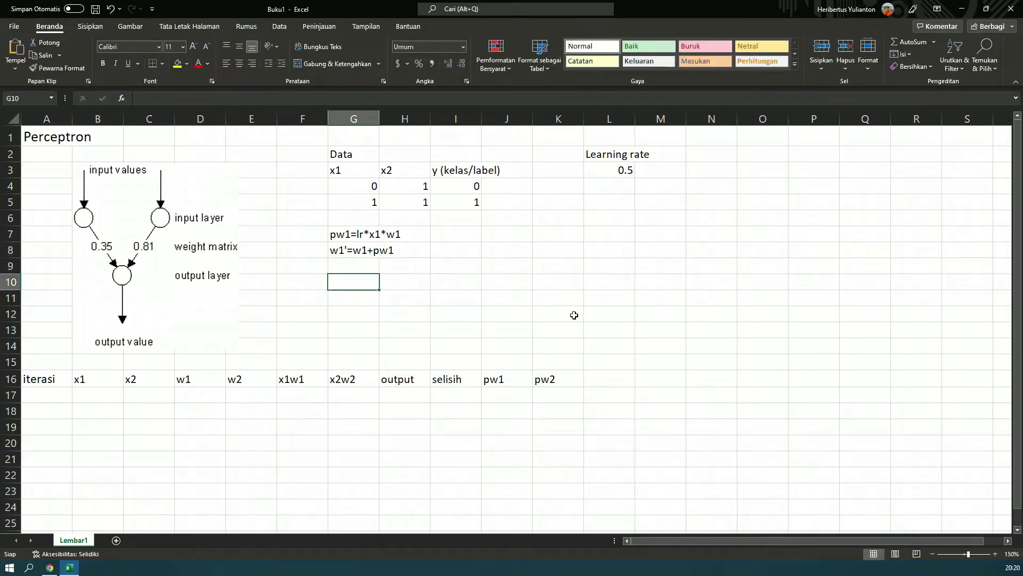
key("Up")
key("Up")
key("Down")
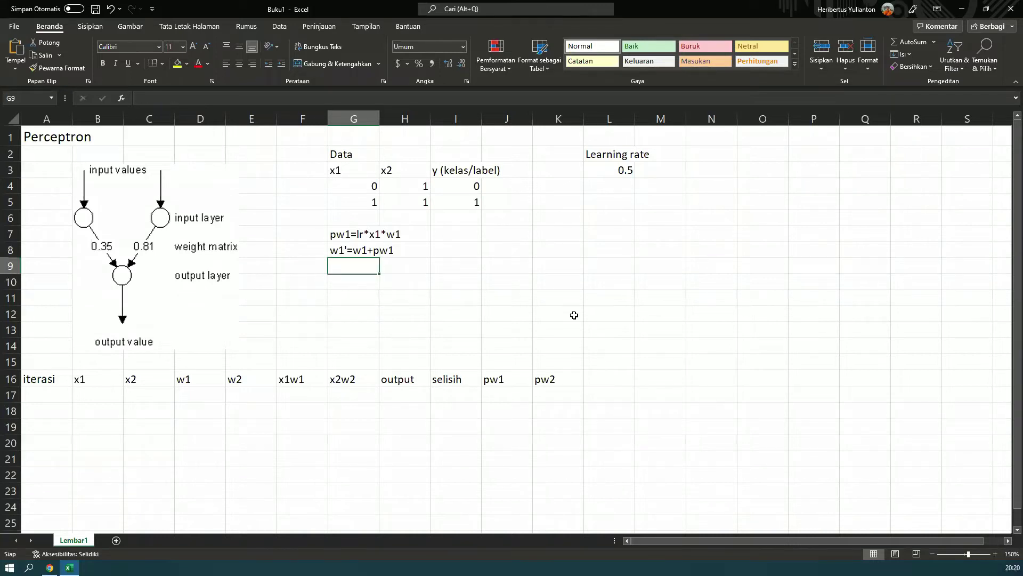
key("Down")
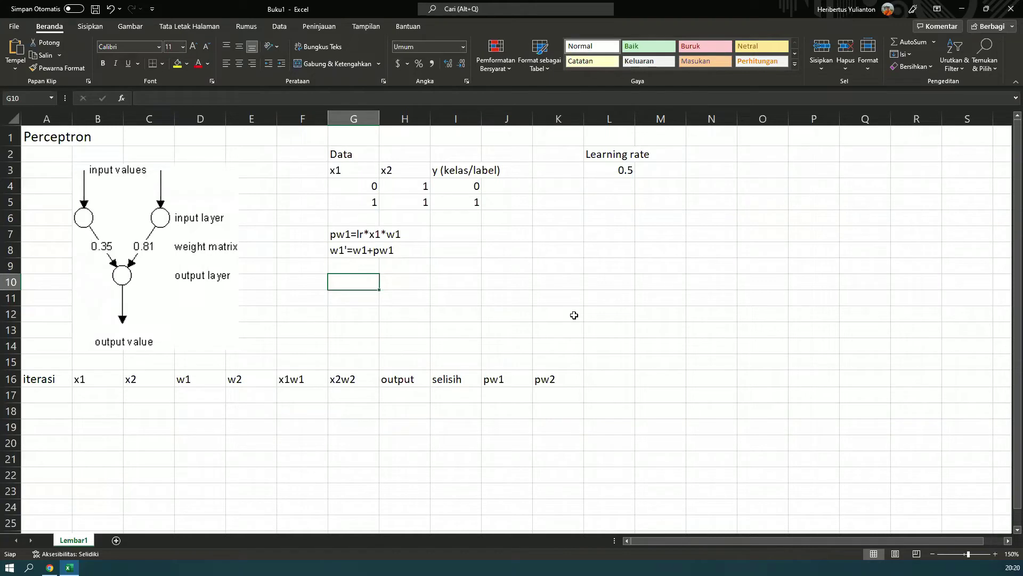
key("Down")
key("Down")
key("Down")
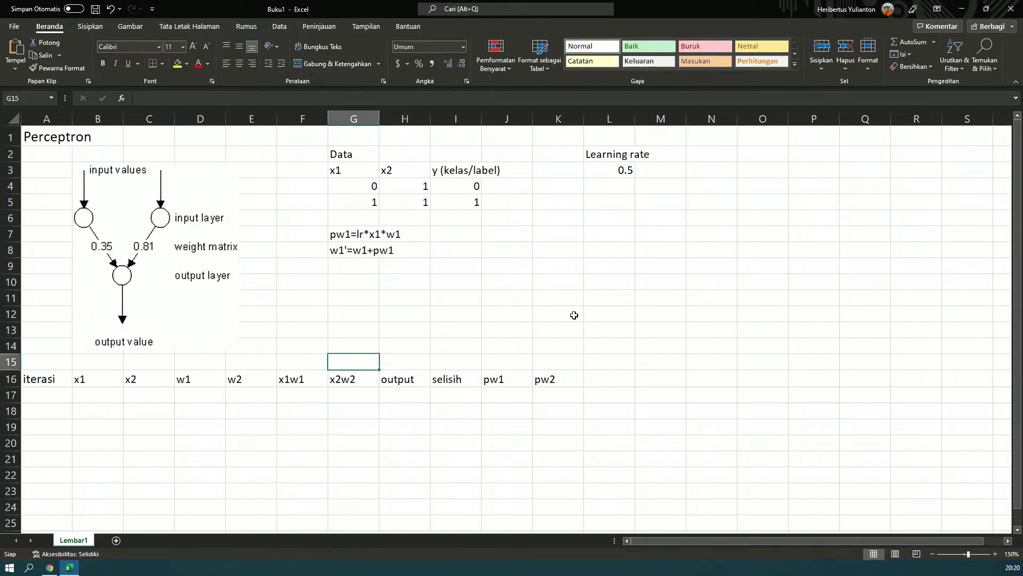
Number the first iteration as 1 in A17
key("Left")
key("Down")
key("Down")
key("Down")
key("Left")
key("Left")
key("Left")
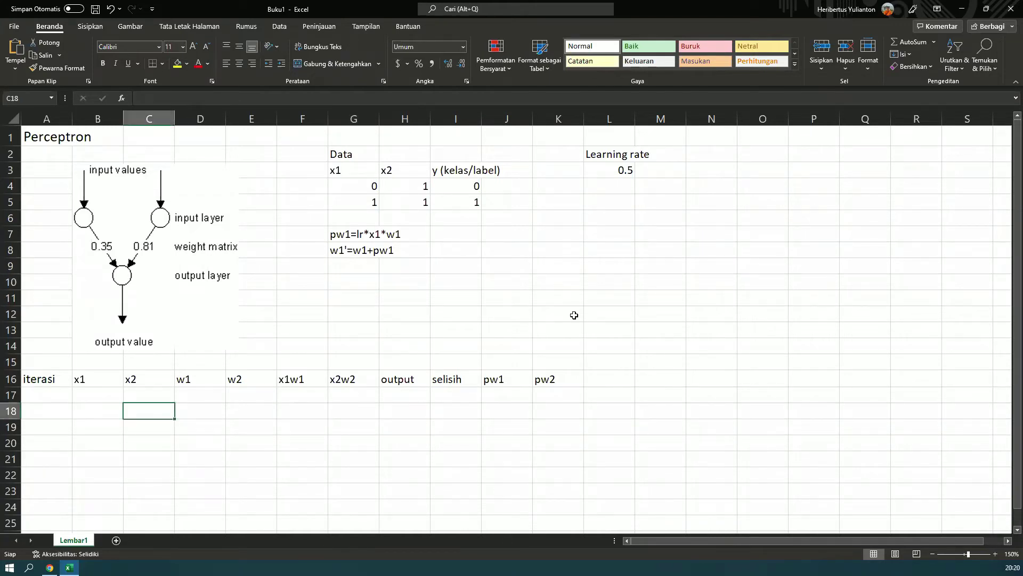
key("Right")
key("Up")
key("Left")
key("Left")
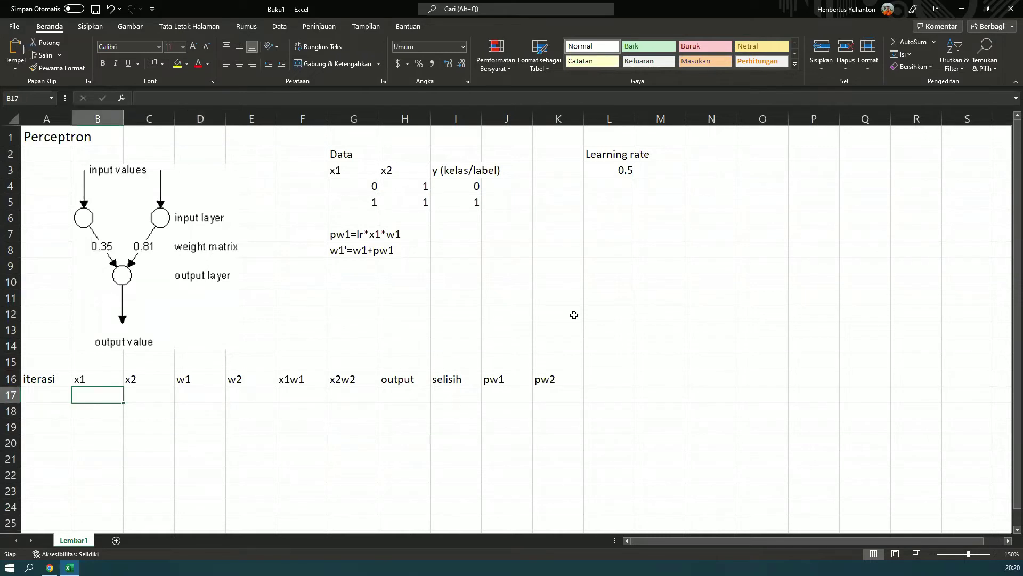
key("Left")
type("1")
key("Right")
key("Right")
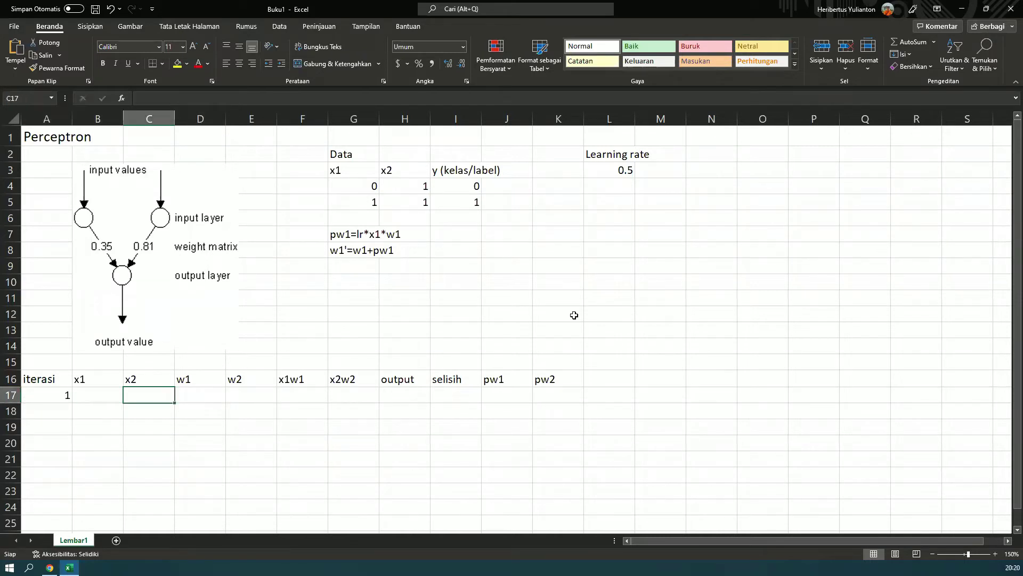
Enter x1 0, x2 1, w1 0.35 and w2 0.81 in B17:E17
key("Left")
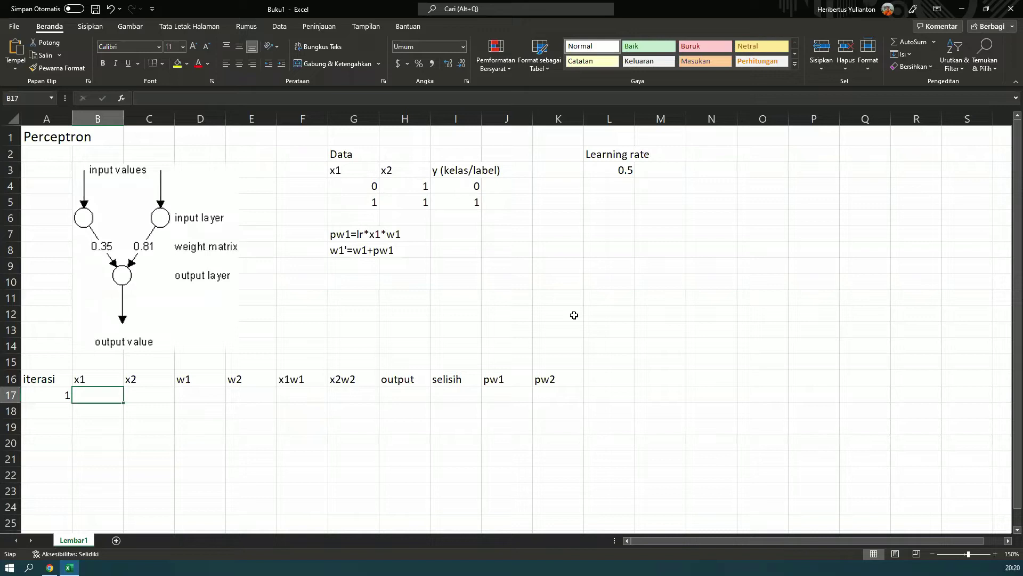
type("0")
key("Right")
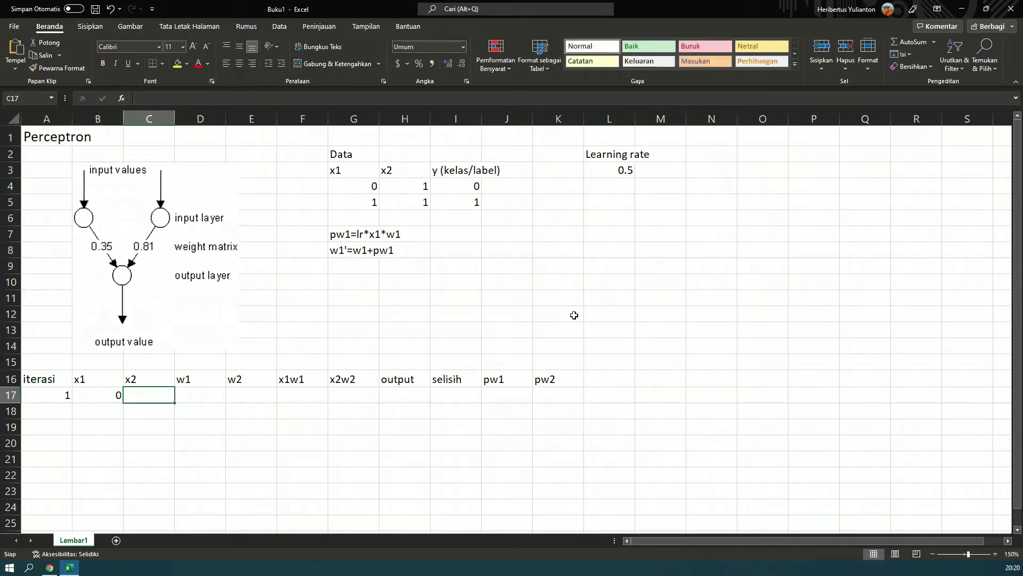
type("1")
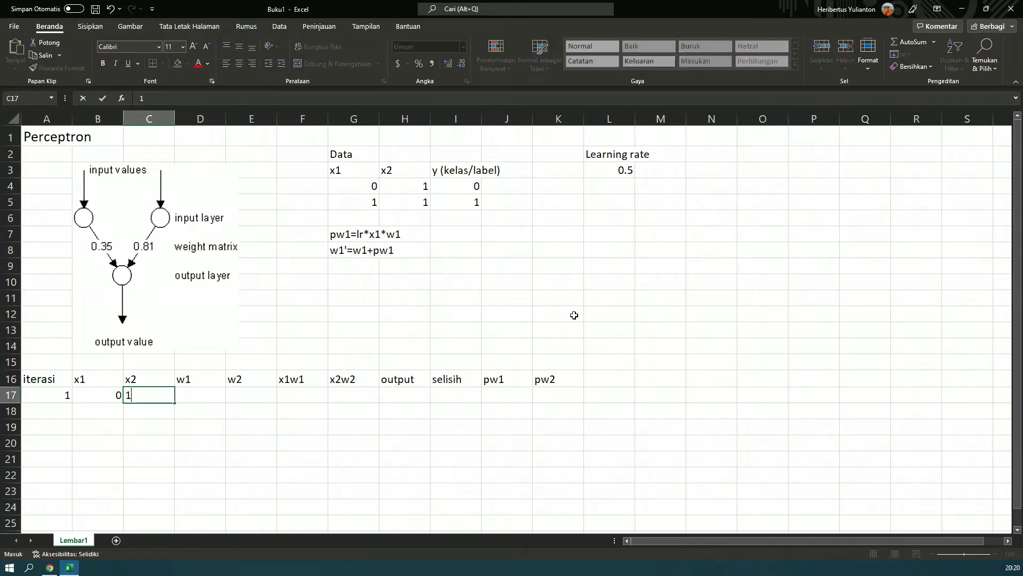
key("Right")
type("0")
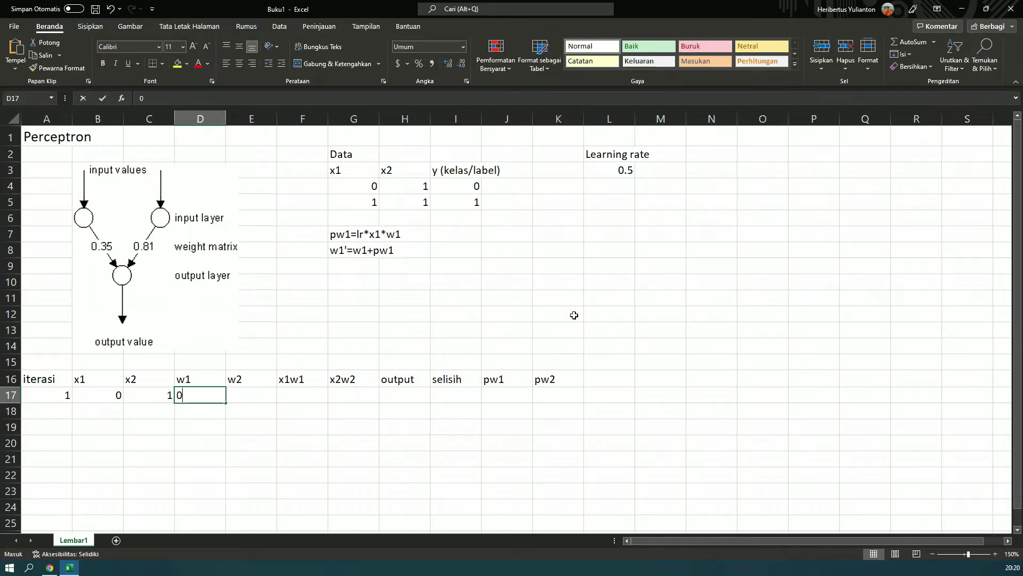
type(".35")
key("Right")
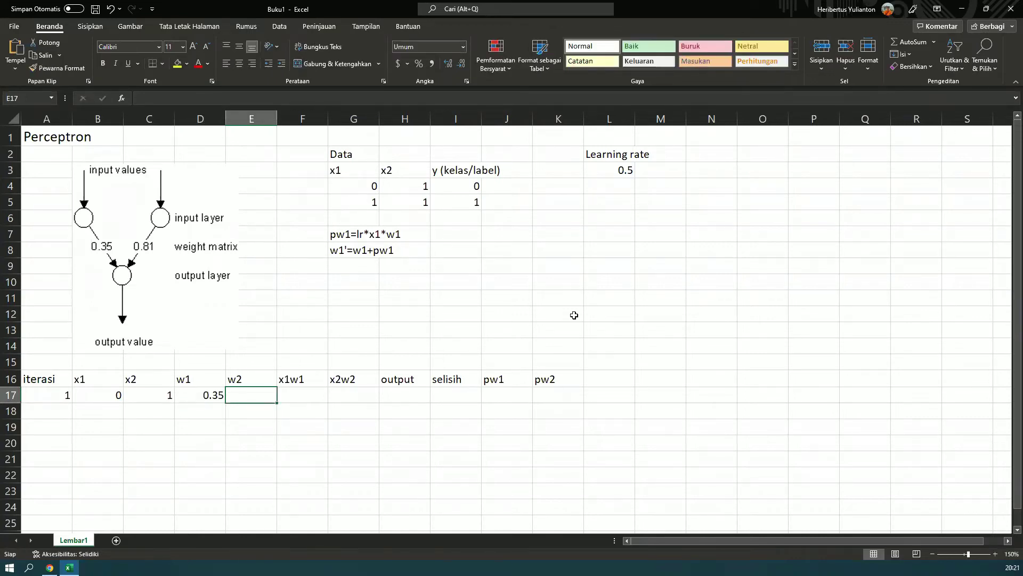
type("0.81")
key("Tab")
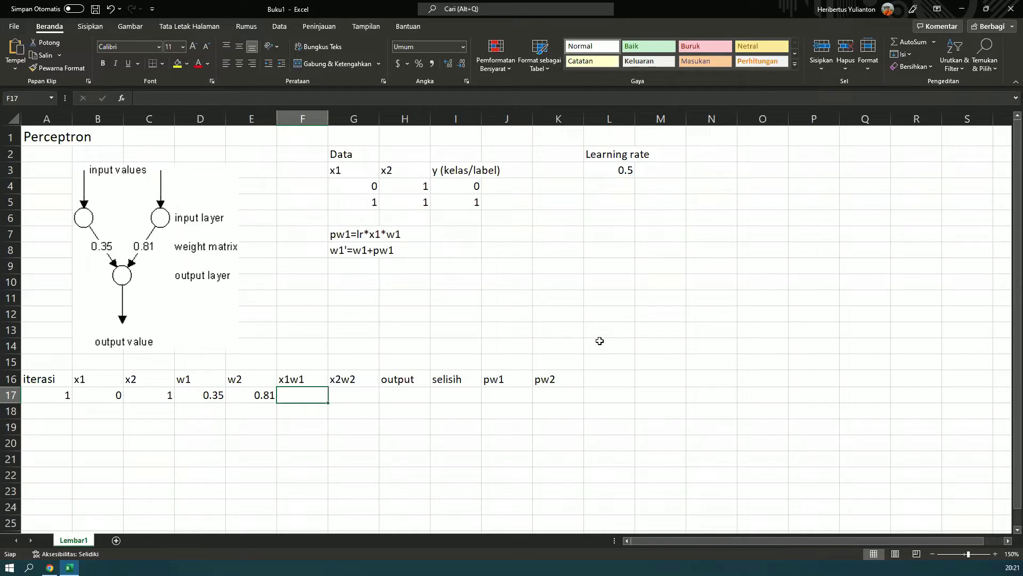
Compute x1w1 as =B17*D17 (0) and x2w2 as =C17*E17 (0.81)
type("=")
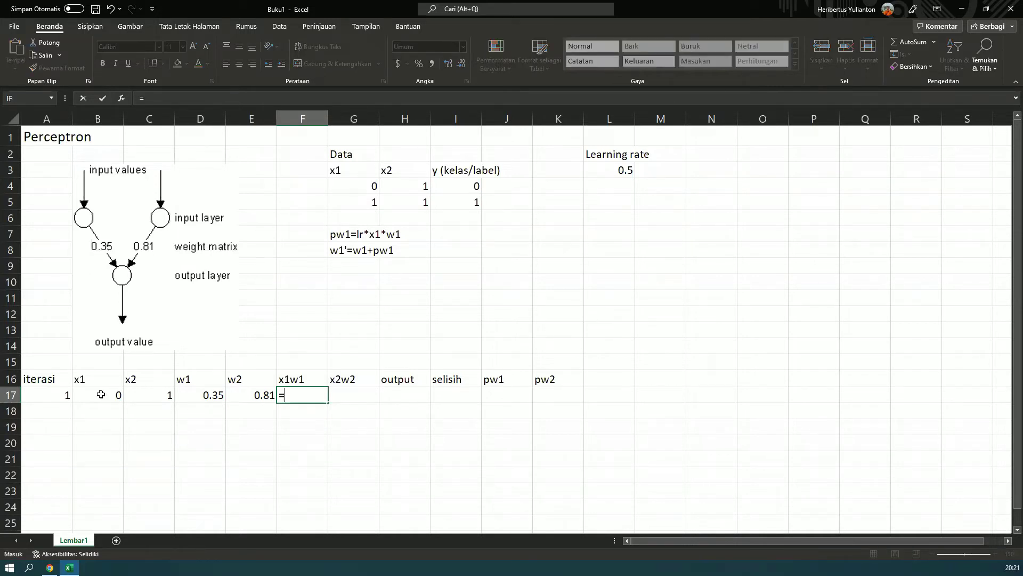
key("Left")
key("Left")
key("Left")
type("*")
key("Left")
key("Left")
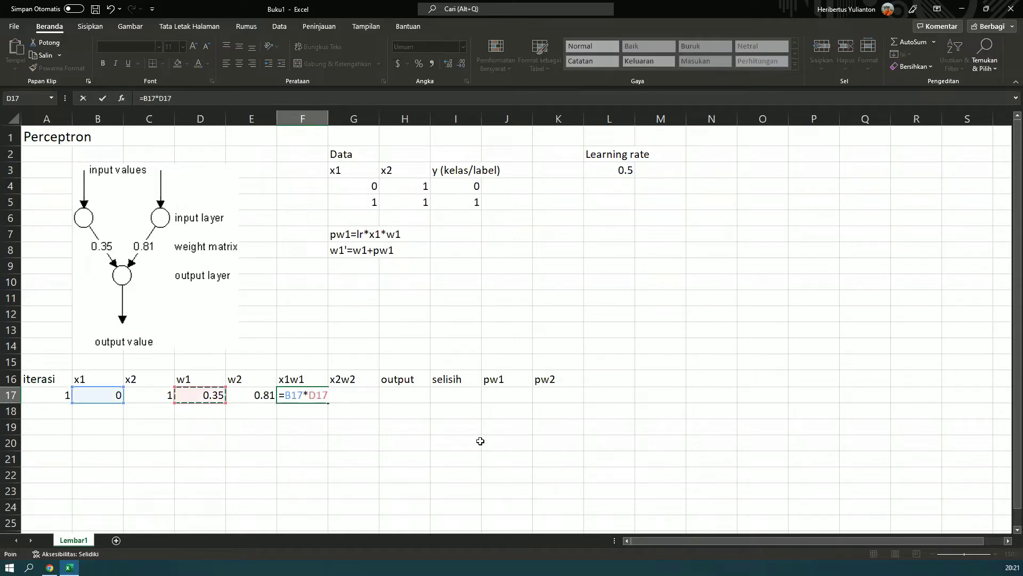
key("ctrl+Return")
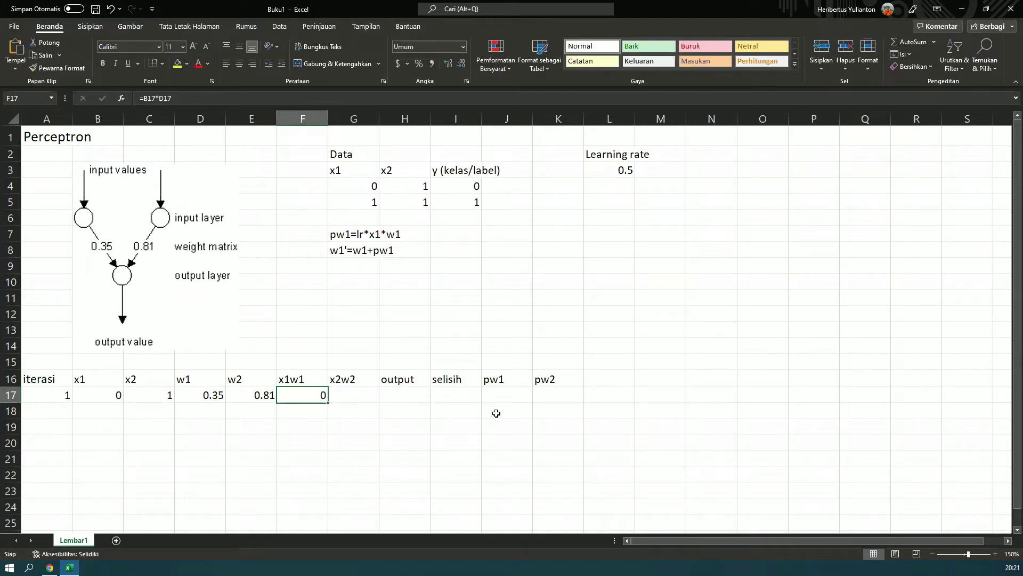
key("Right")
type("=")
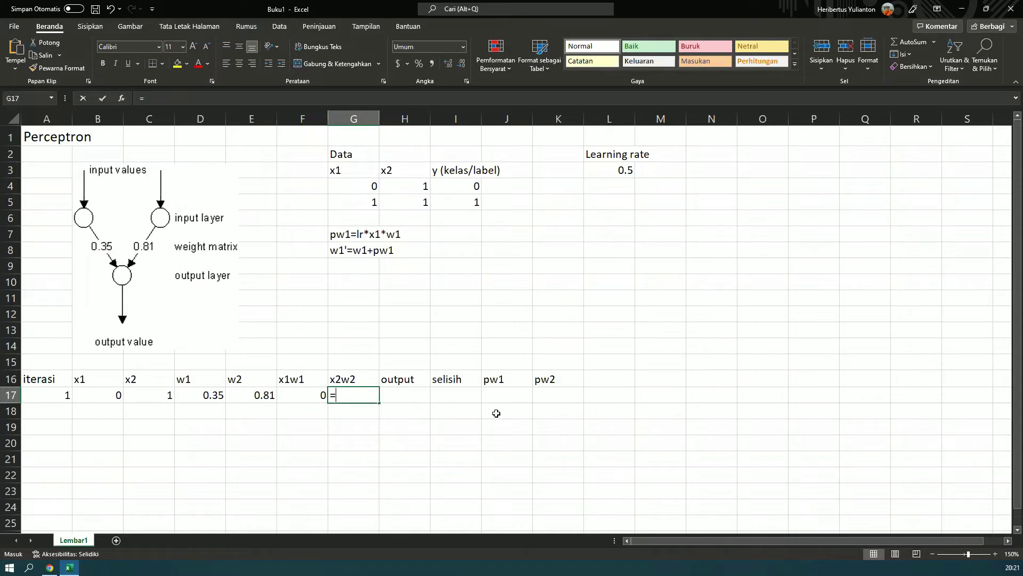
left_click(153, 396)
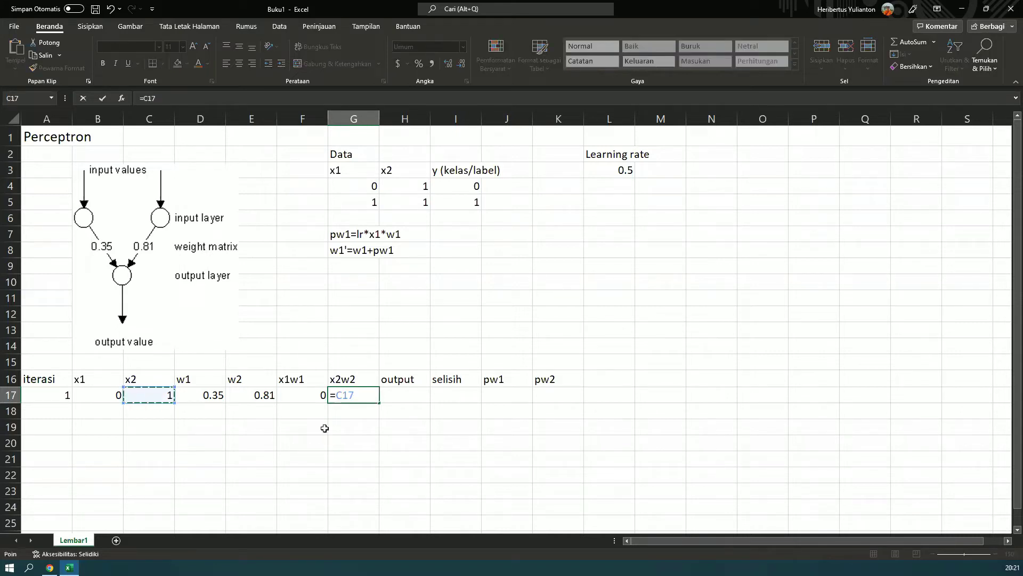
type("*")
key("Left")
key("Left")
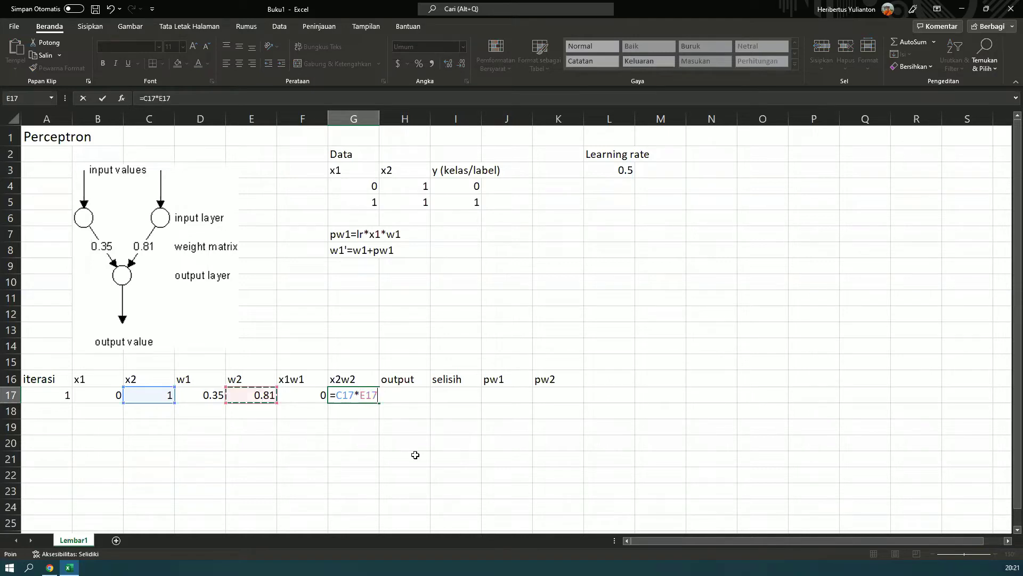
key("Return")
key("Up")
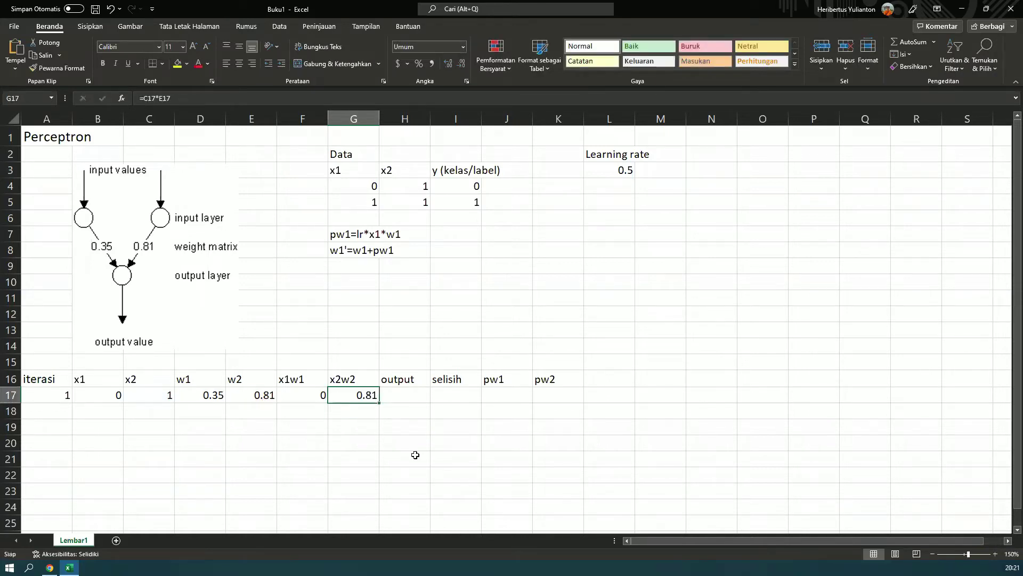
Compute the output in H17 as =F17+G17, giving 0.81
key("Right")
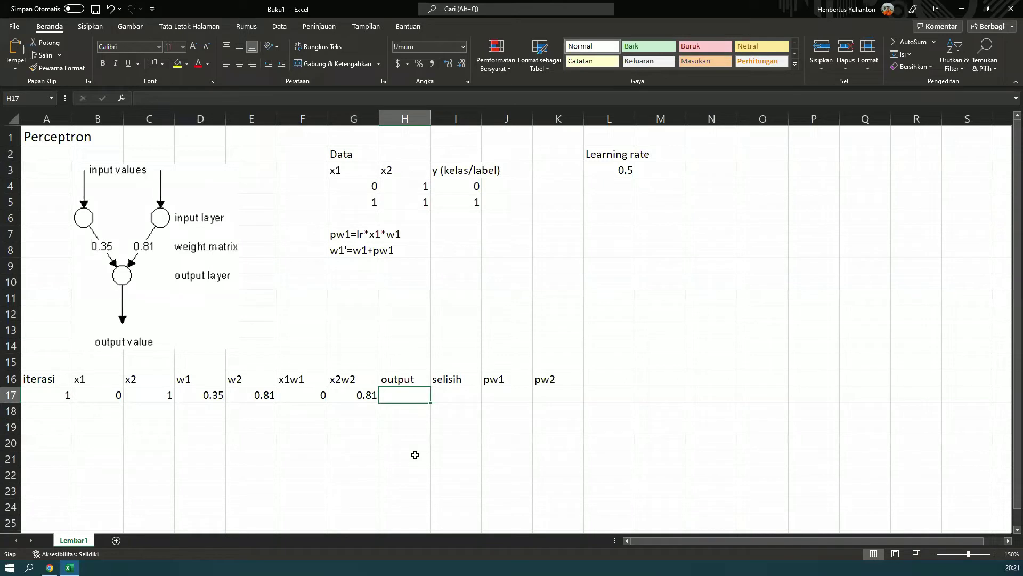
type("=")
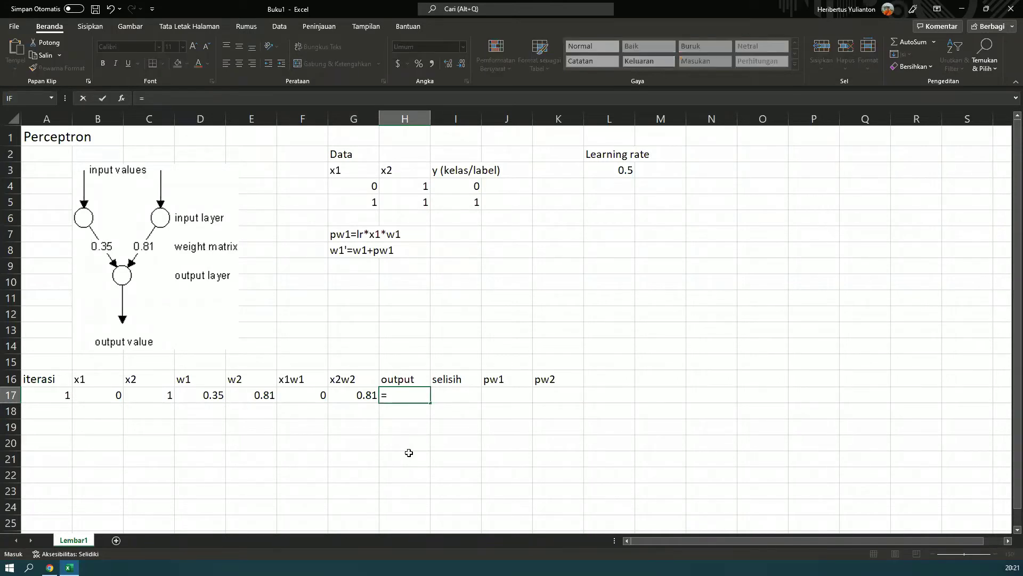
left_click(297, 397)
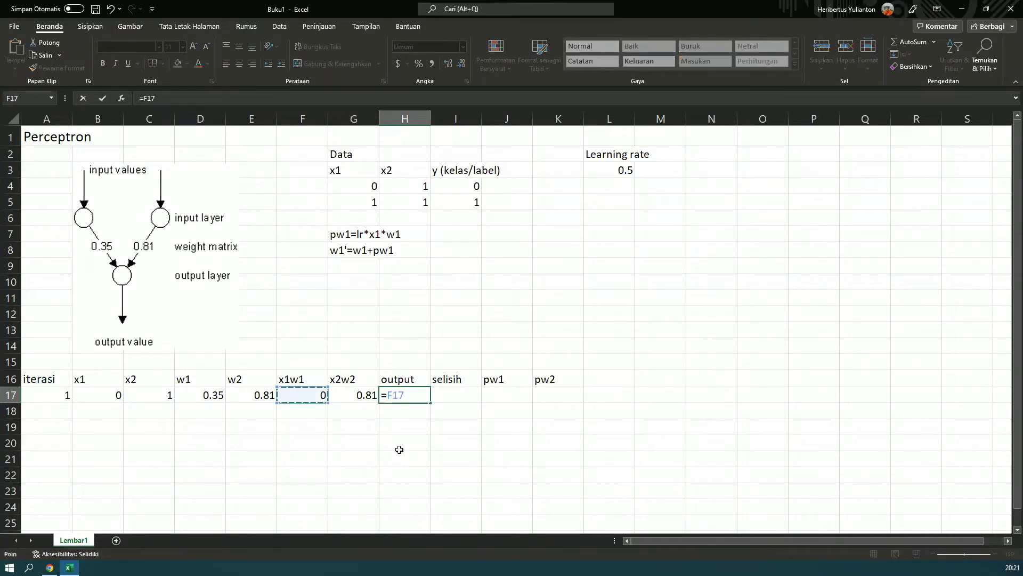
type("+")
key("Left")
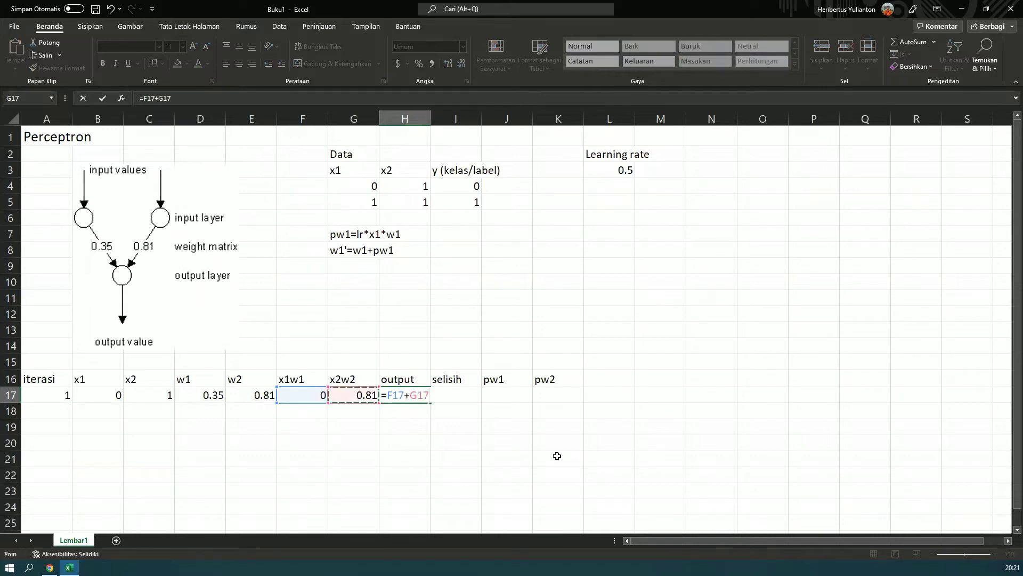
key("ctrl+Return")
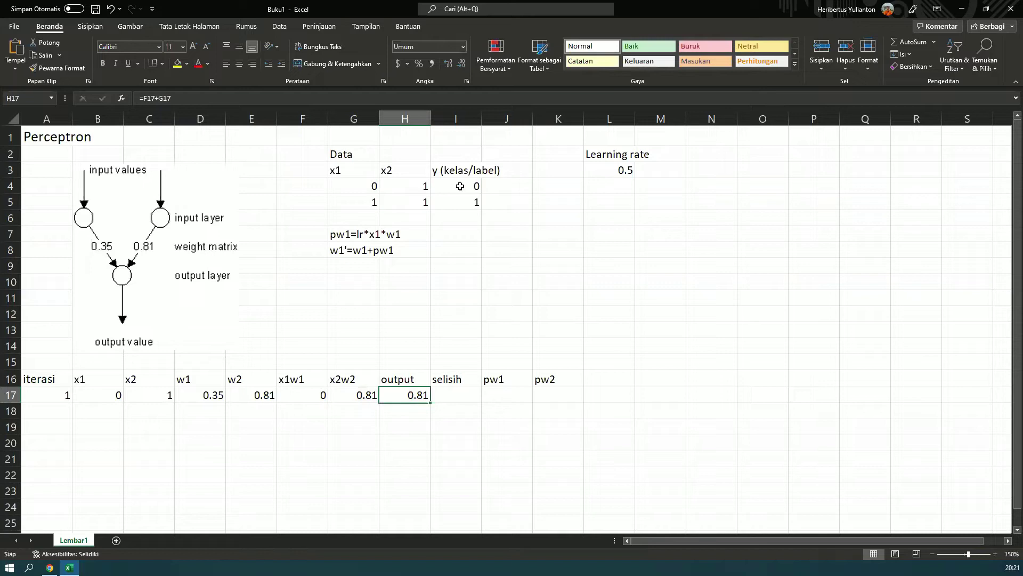
left_click(460, 186)
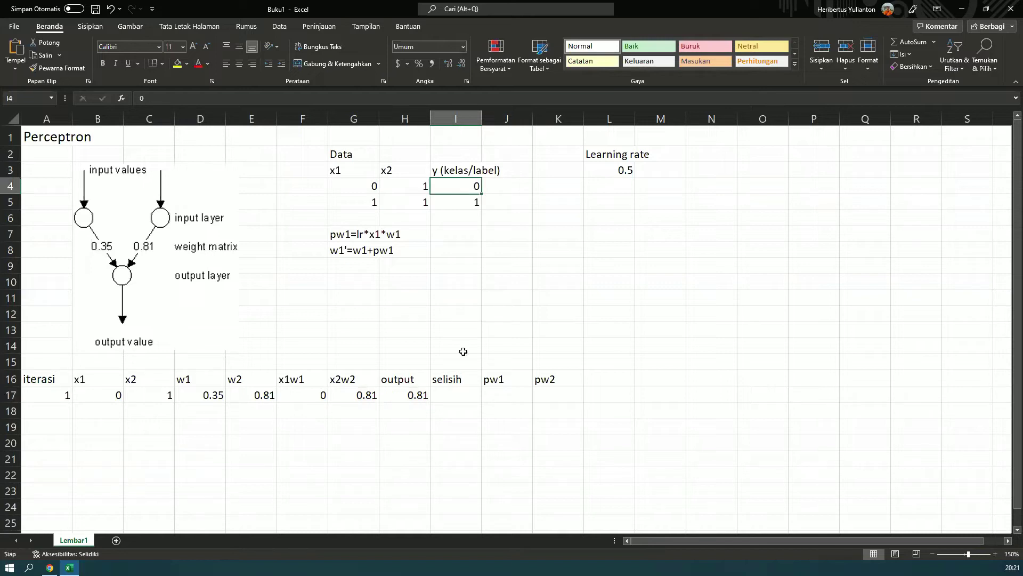
Enter the selisih in I17 as =$H$4-H17, giving 0.19
left_click(456, 395)
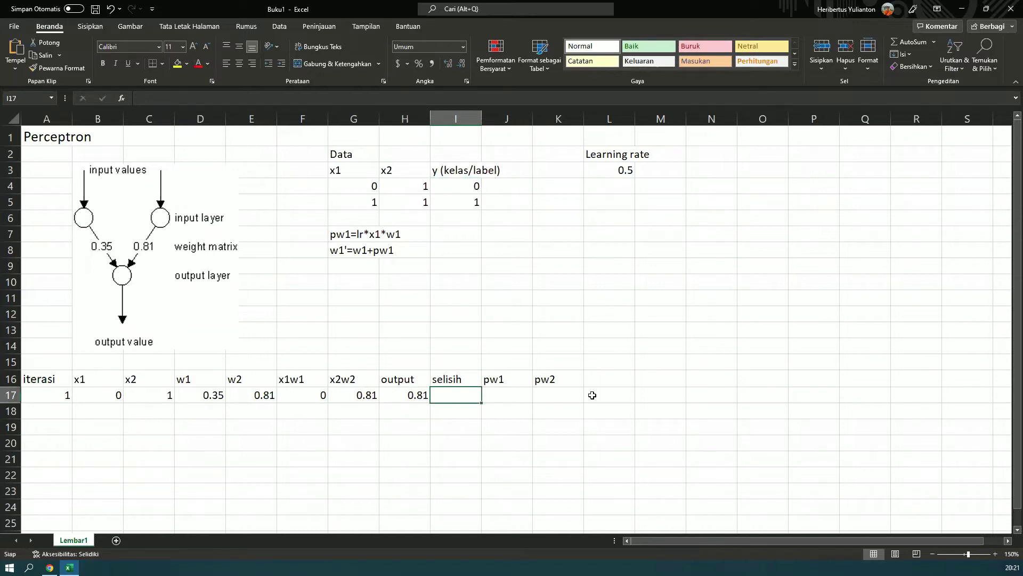
type("=")
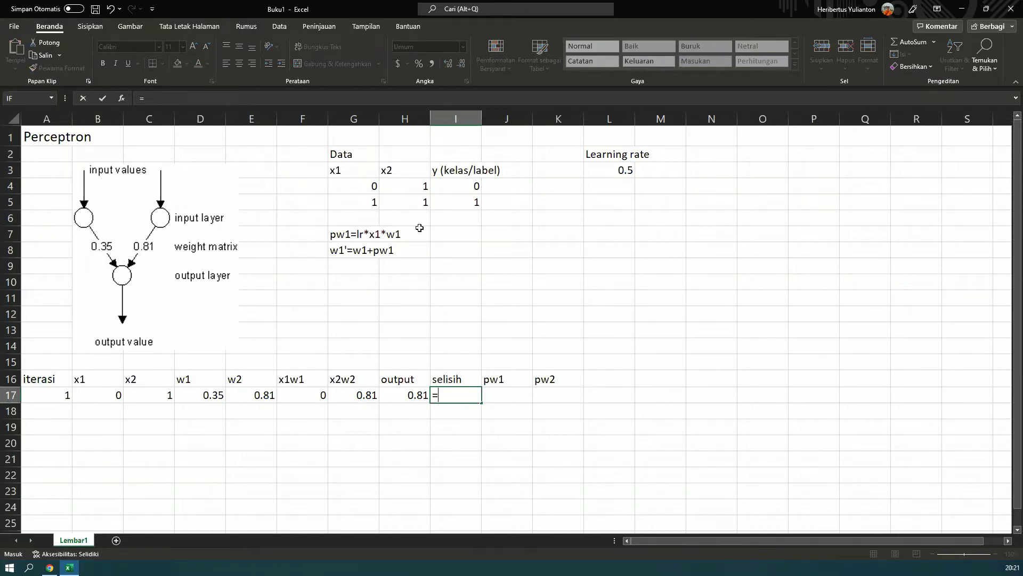
left_click(461, 186)
key("Left")
key("F4")
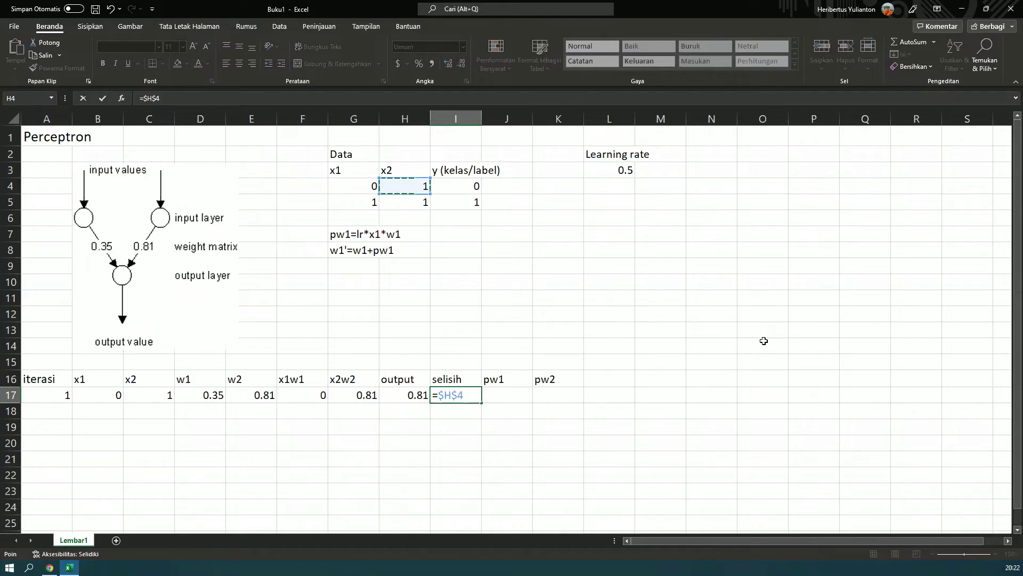
type("-")
key("Left")
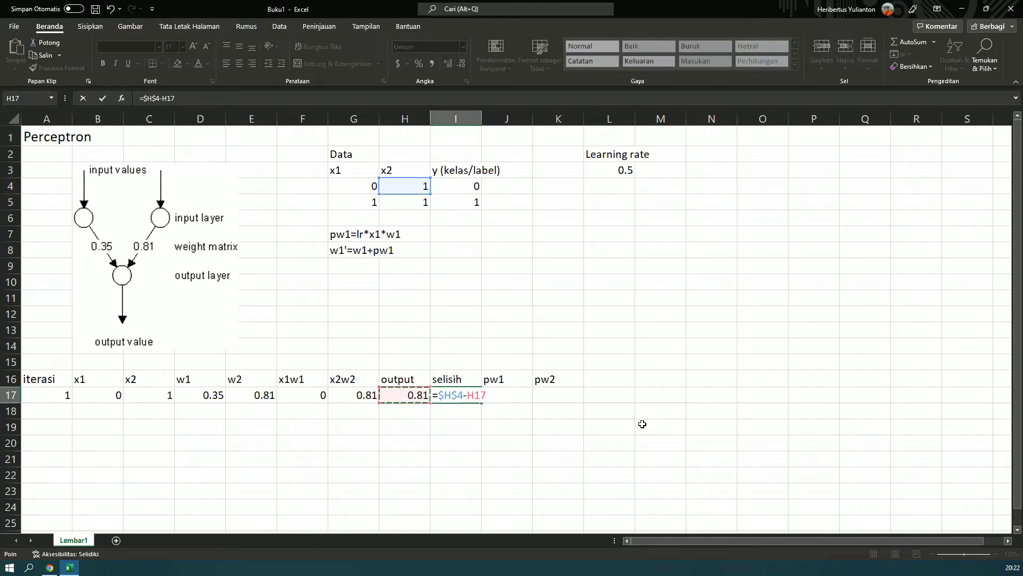
key("Return")
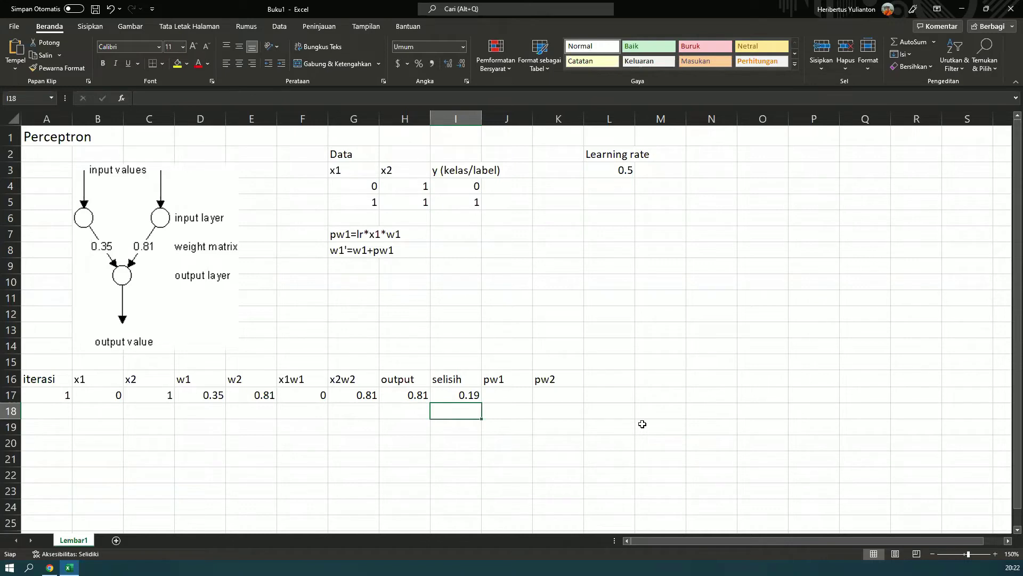
key("Up")
key("Left")
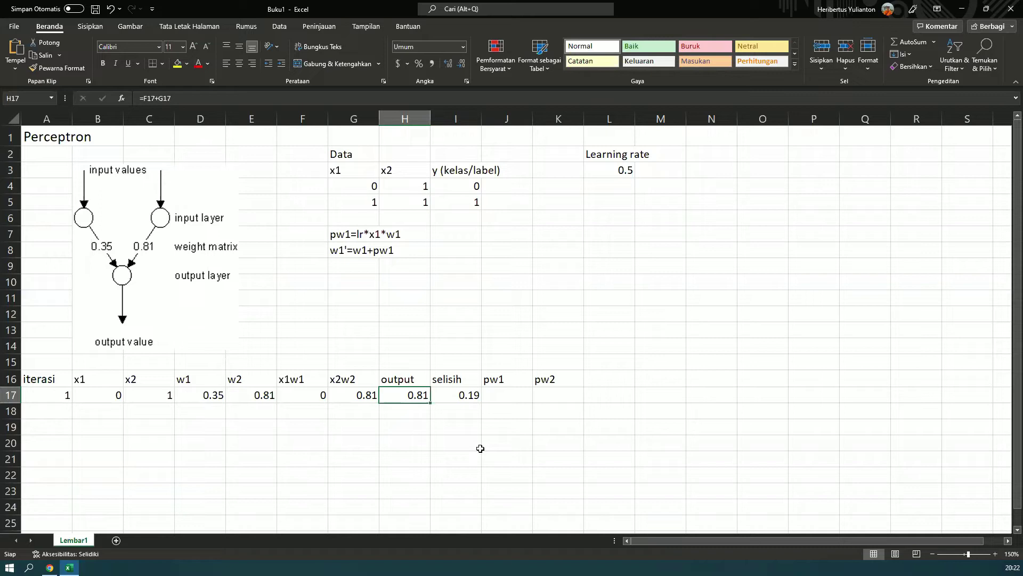
Start a formula with an absolute $I$4 reference in H17, then abandon it
type("=")
left_click(456, 187)
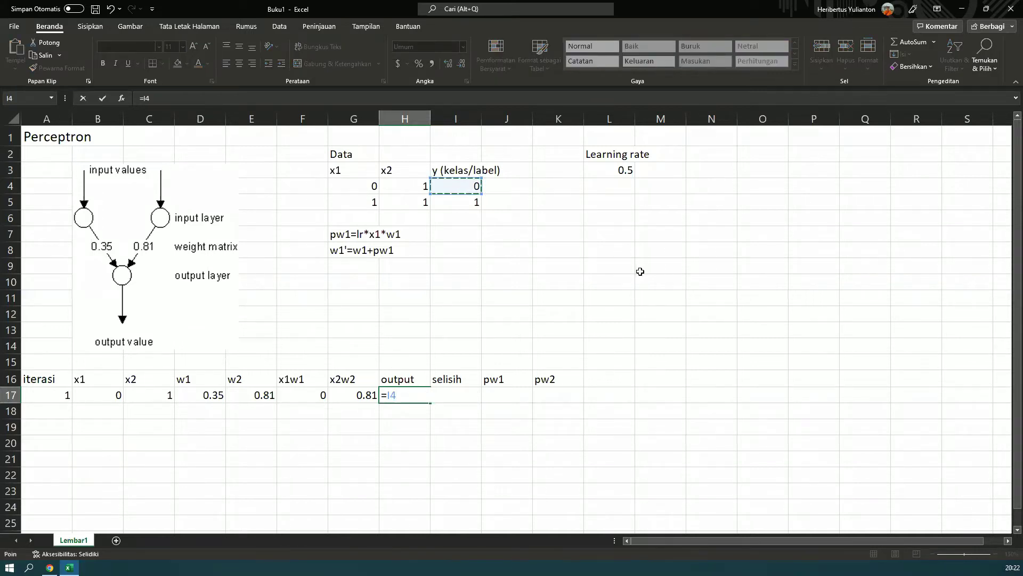
key("Left")
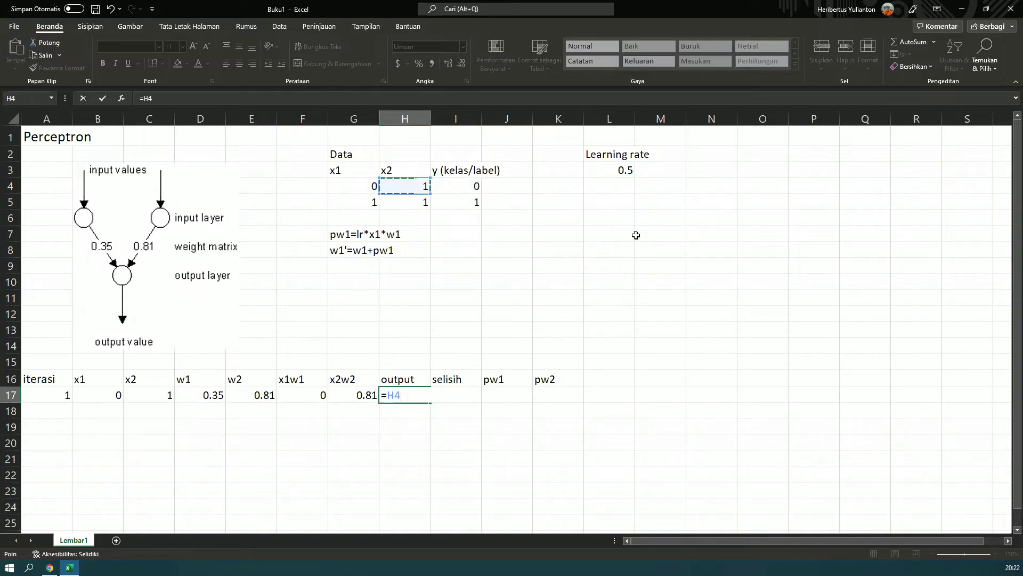
key("Right")
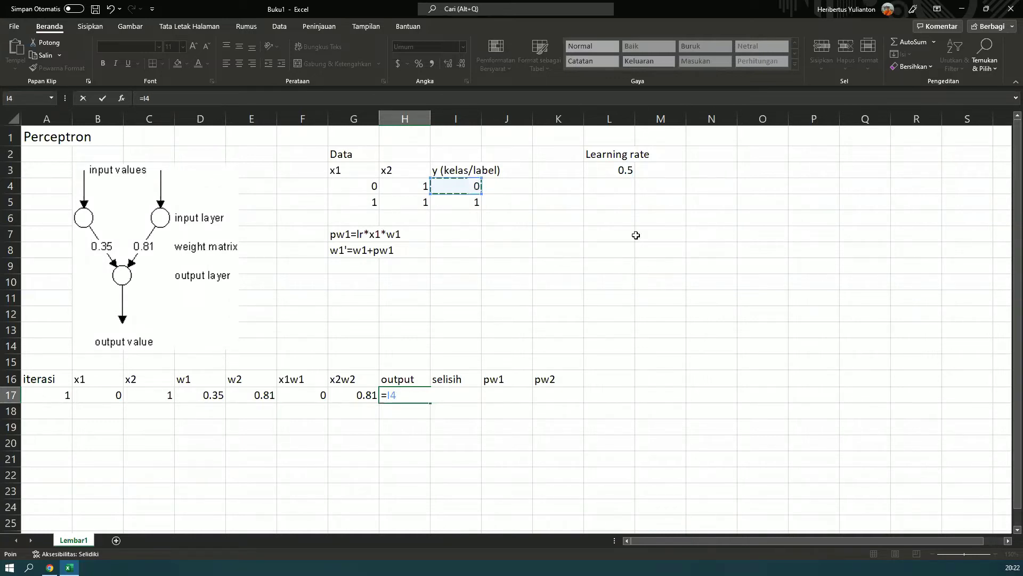
key("F4")
type("$I$4-")
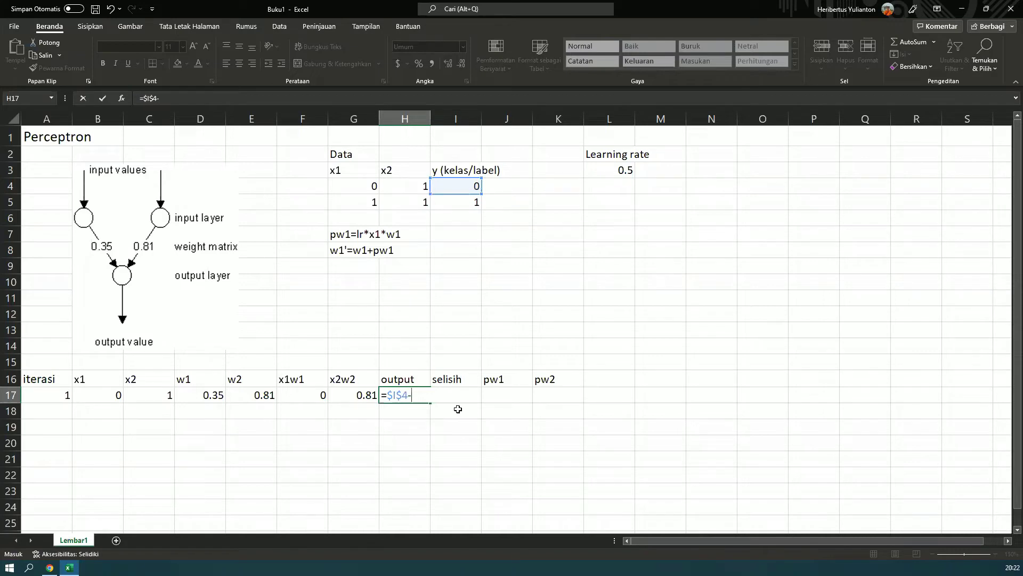
key("Right")
Enter the selisih in I17 as =$I$4-H17, now showing -0.81
type("=")
key("Up")
key("Up")
key("Up")
key("F4")
type("-")
key("Left")
key("Return")
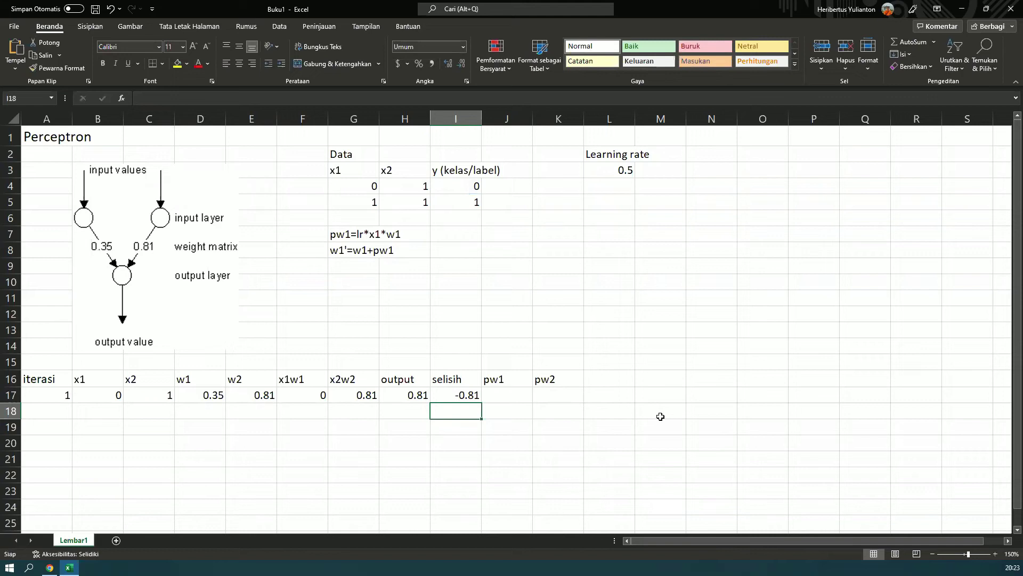
key("Up")
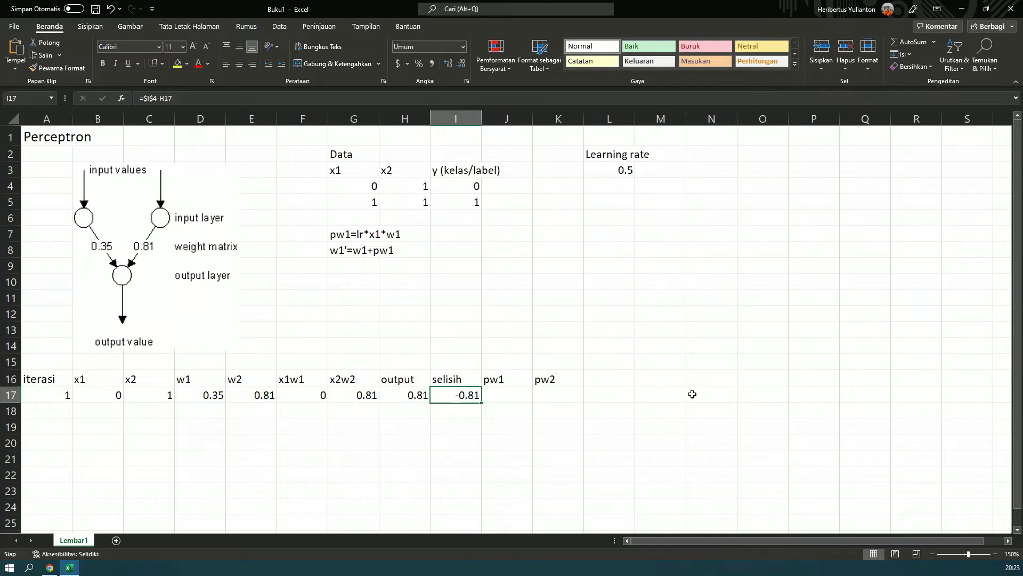
Enter pw1 in J17 as =$L$3*B17*I17 (learning rate × x1 × selisih), giving 0
key("Right")
type("=")
left_click(618, 170)
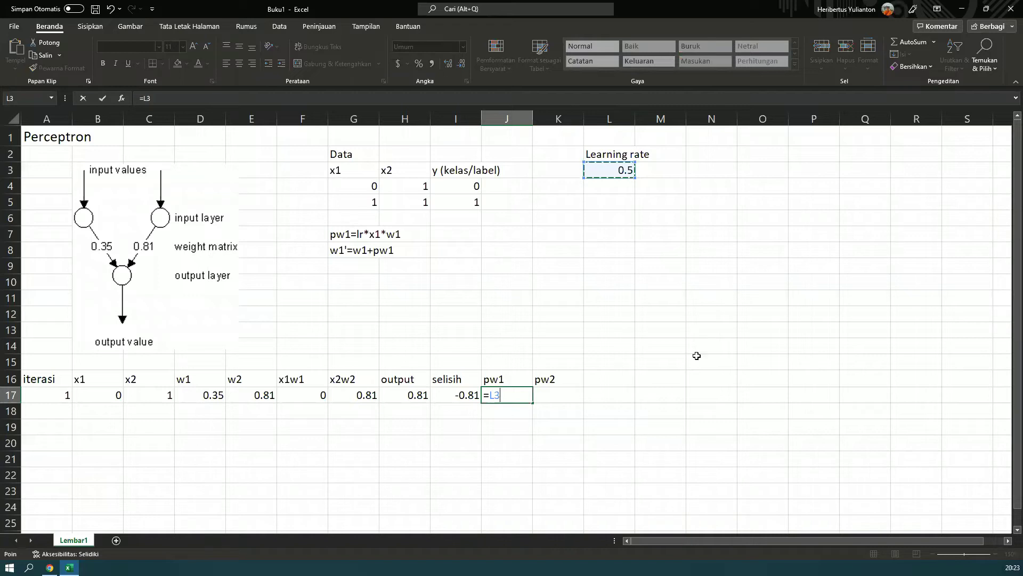
key("F4")
type("*")
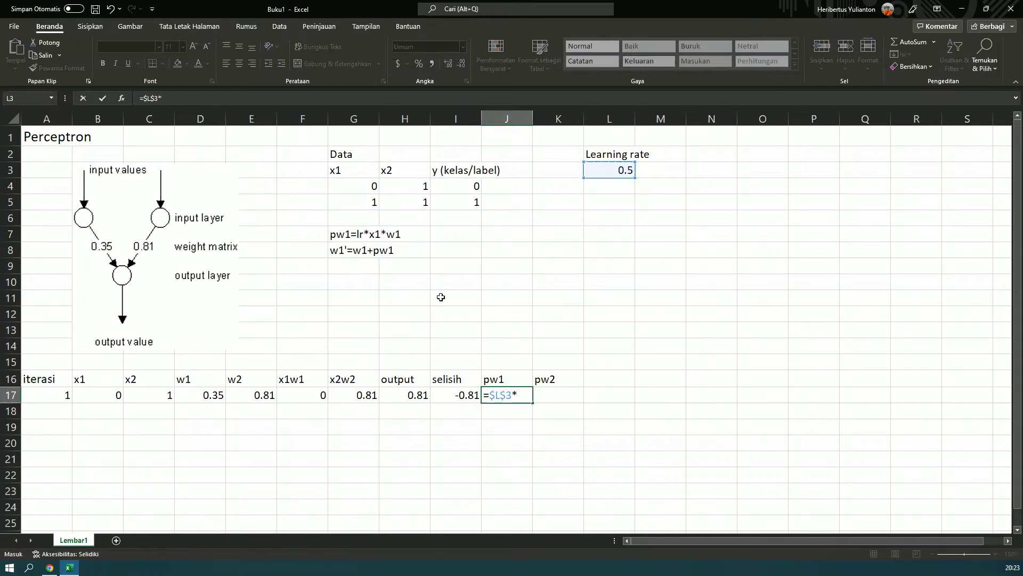
left_click(101, 395)
type("*")
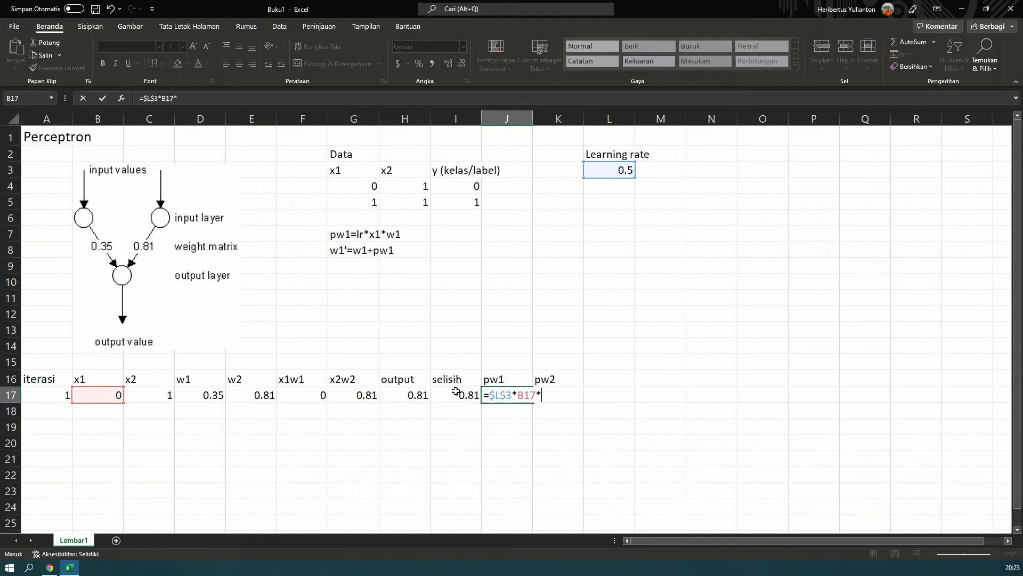
key("Left")
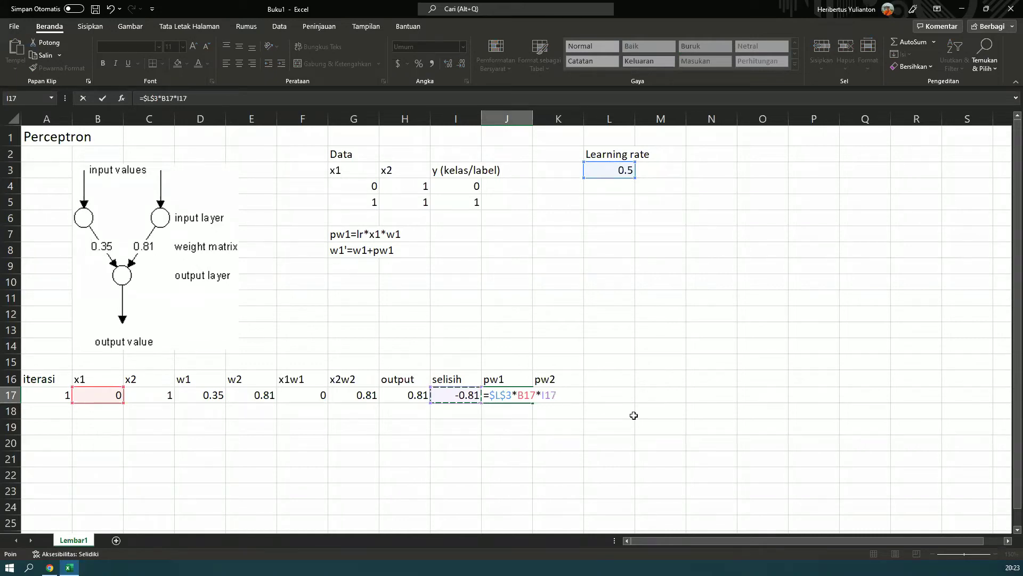
key("Return")
key("Up")
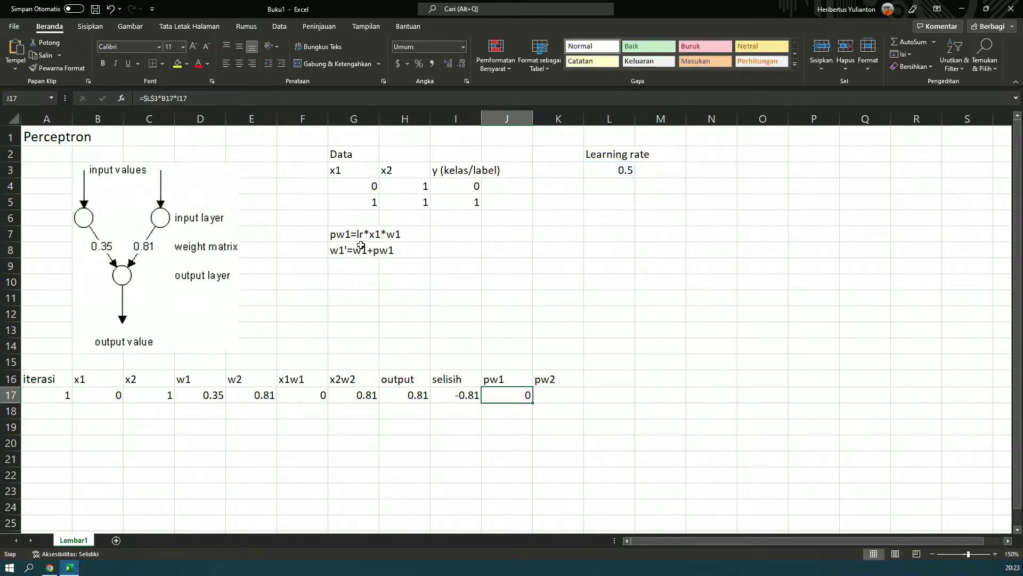
key("Up")
key("Up")
key("Up")
key("Left")
key("Left")
key("Left")
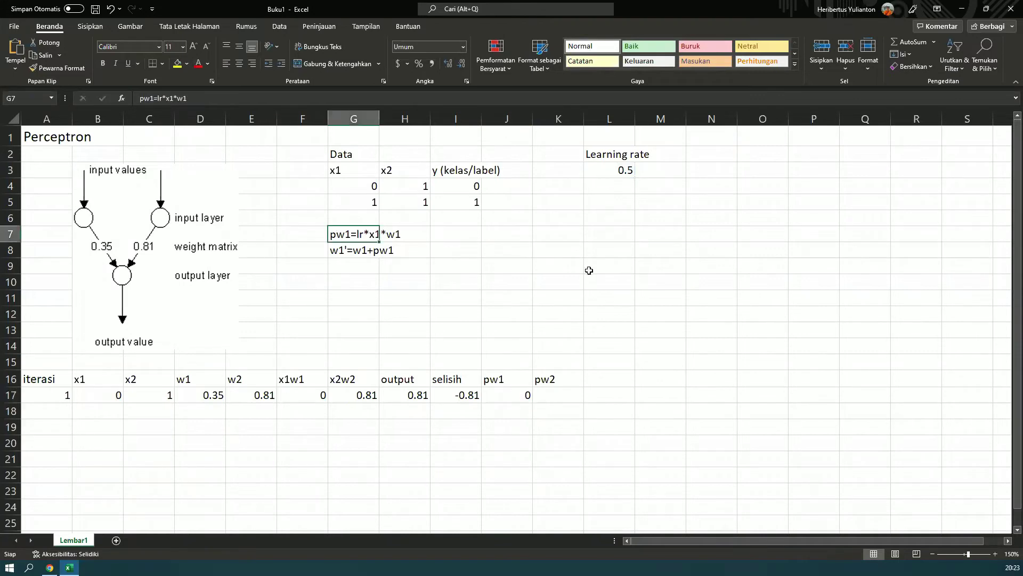
Correct the G7 note so it reads pw1=lr*x1*selisih
key("F2")
key("BackSpace")
key("BackSpace")
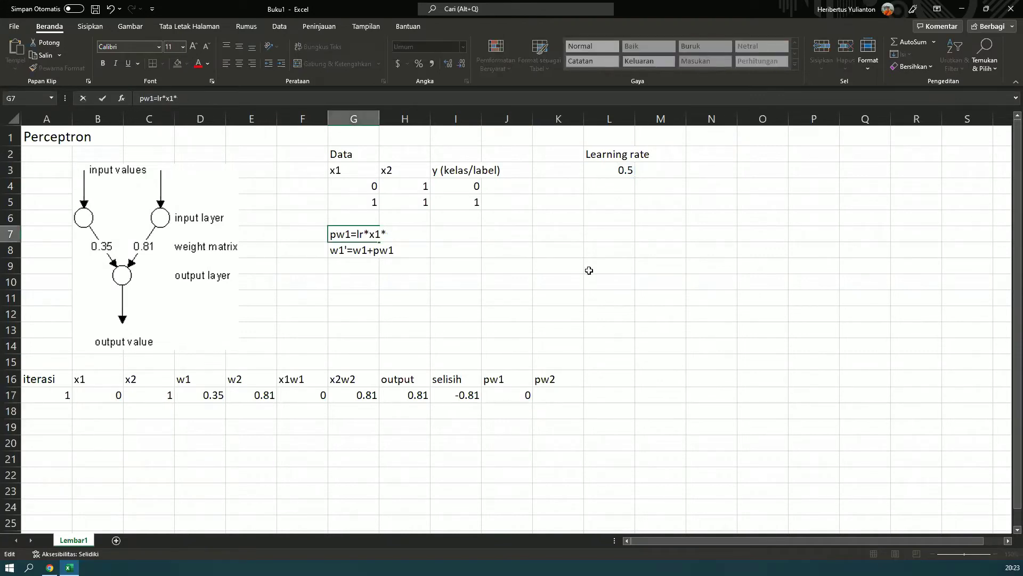
type("seli")
type("sih")
key("Return")
left_click(413, 278)
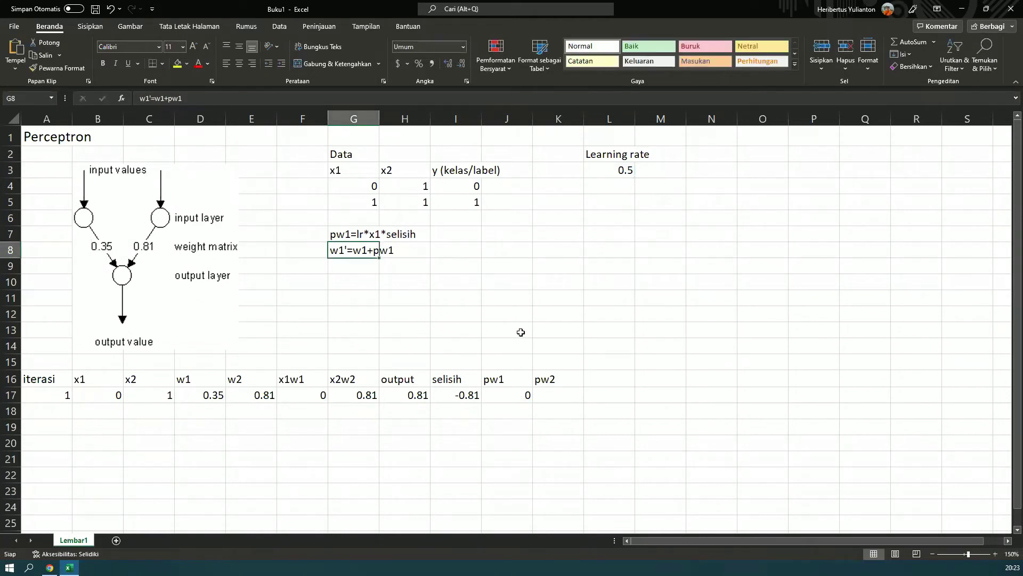
Enter pw2 in K17 as =$L$3*C17*I17, giving -0.405
left_click(528, 395)
type("=$L$3*B17*I17")
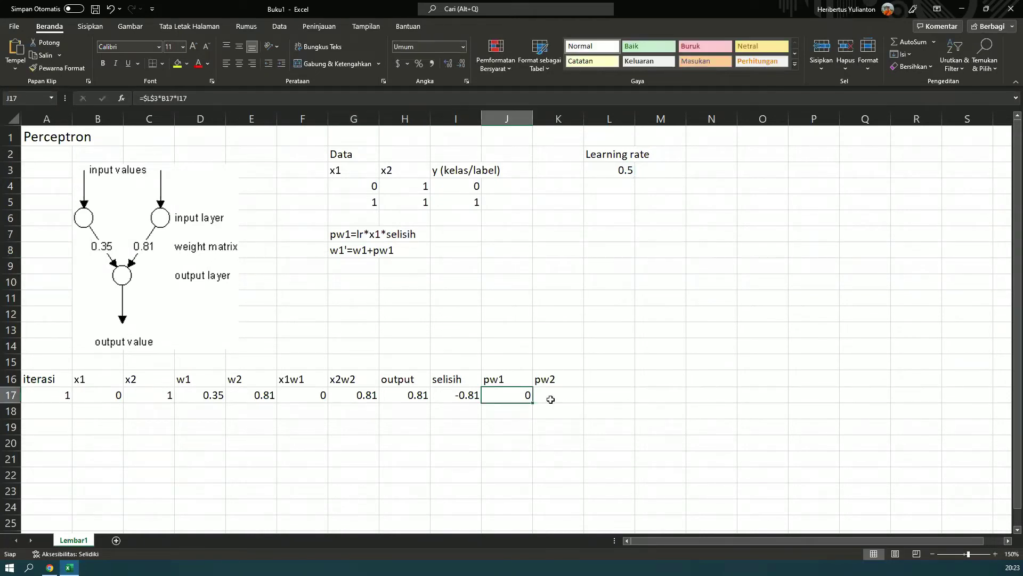
key("Right")
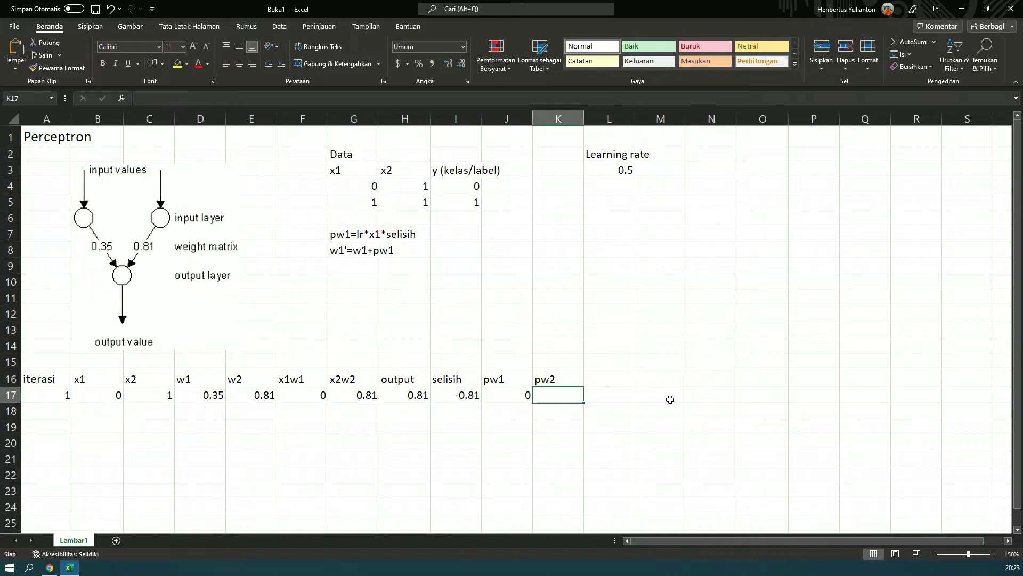
type("=")
left_click(614, 166)
key("F4")
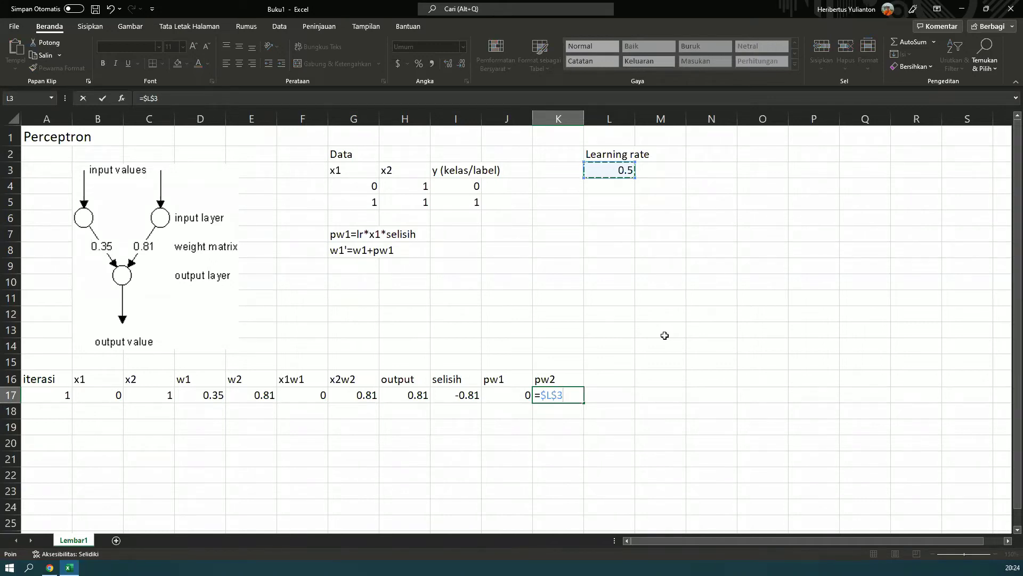
type("*")
left_click(151, 395)
type("*")
key("Left")
key("Left")
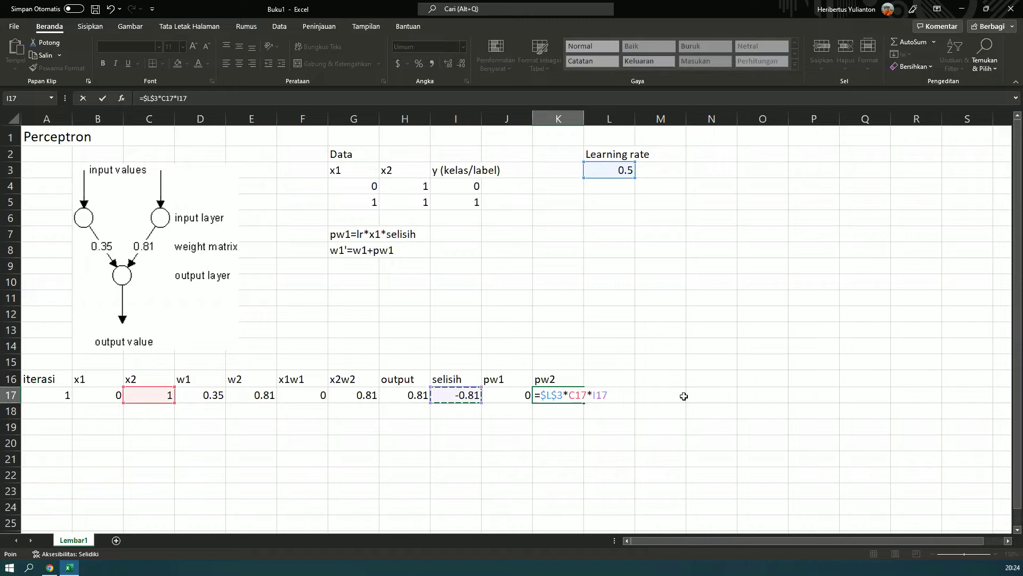
key("Return")
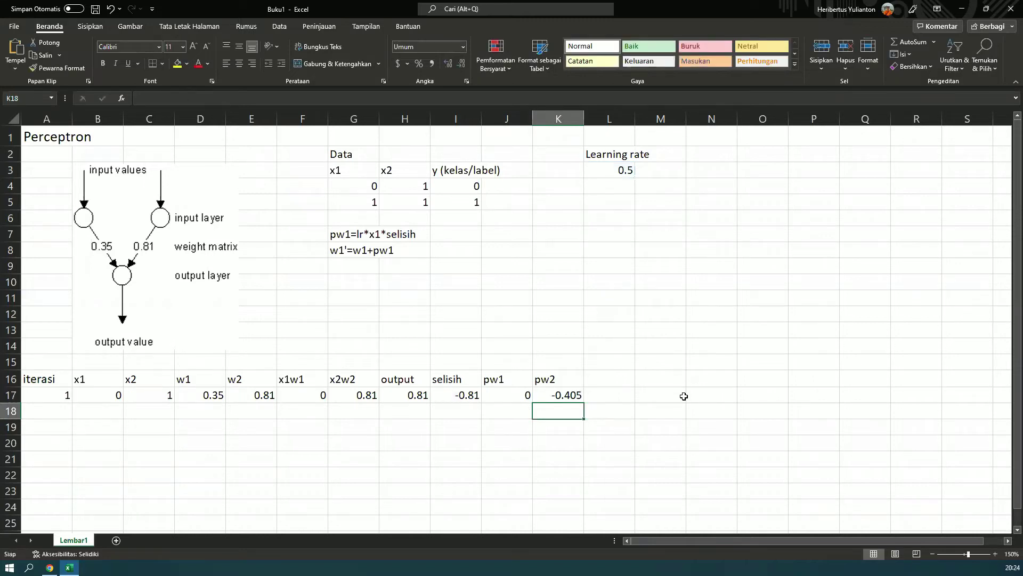
key("Up")
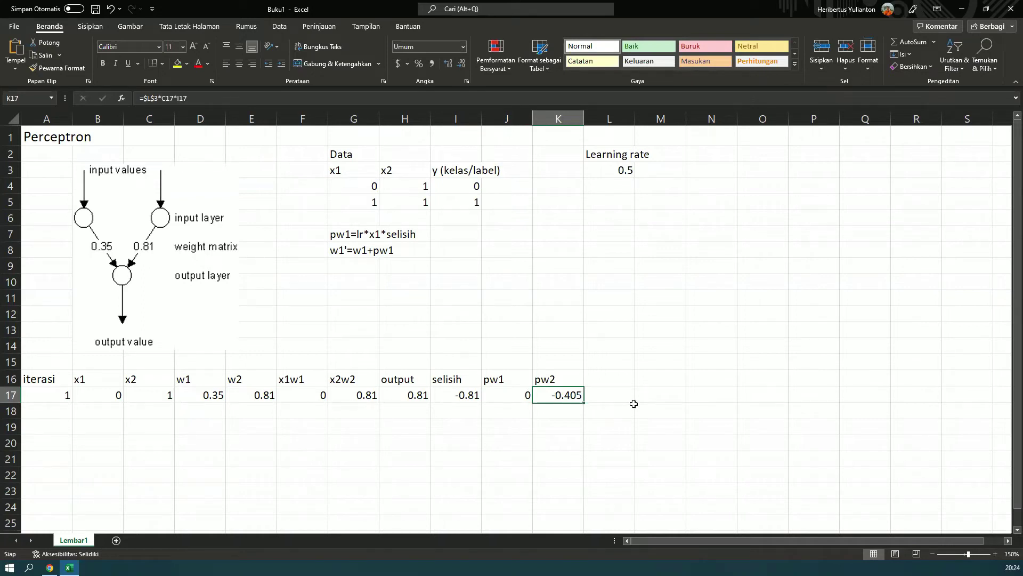
key("Down")
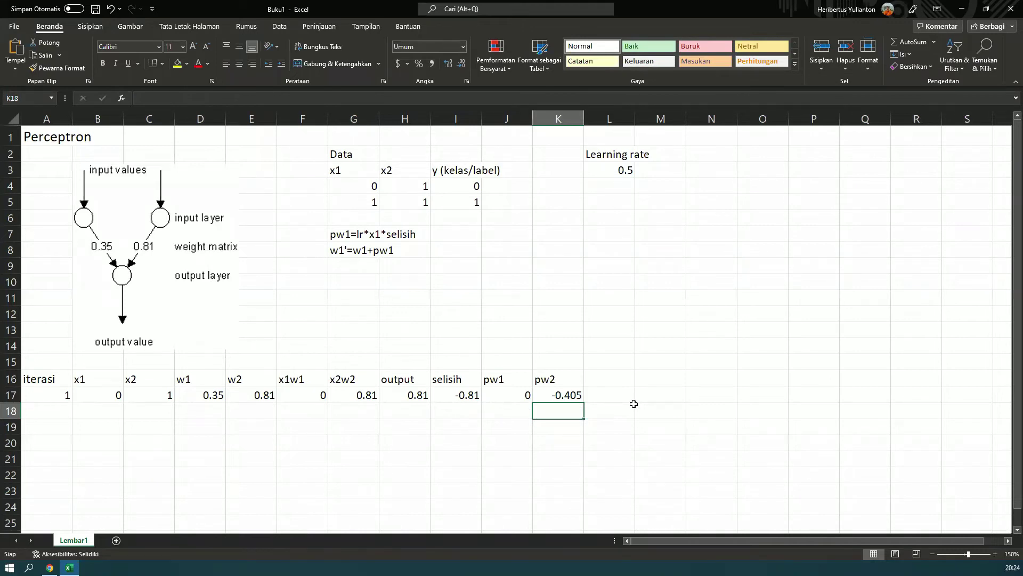
key("Up")
key("Left")
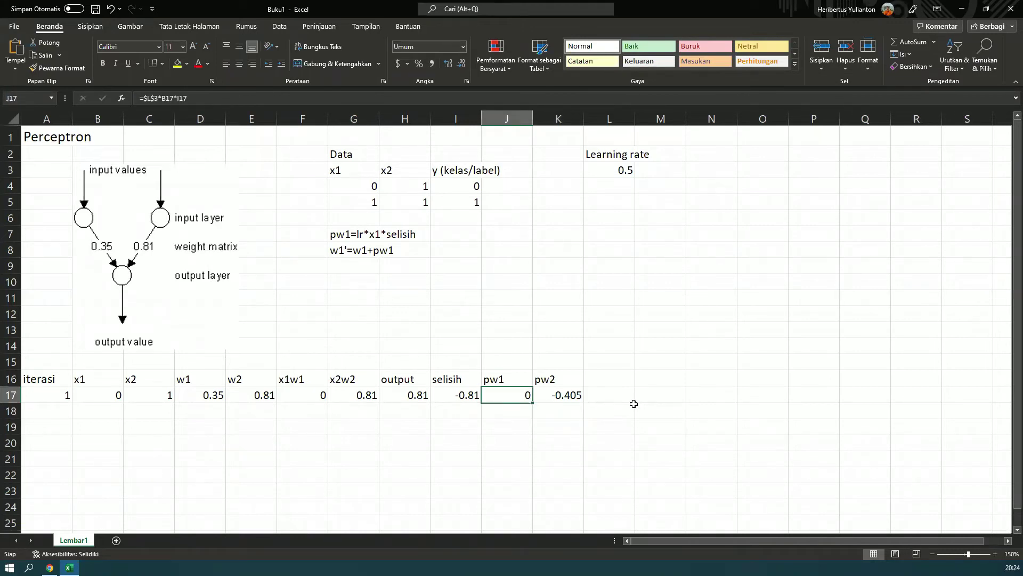
key("Right")
key("Down")
key("Down")
key("Up")
key("Left")
key("Left")
key("Left")
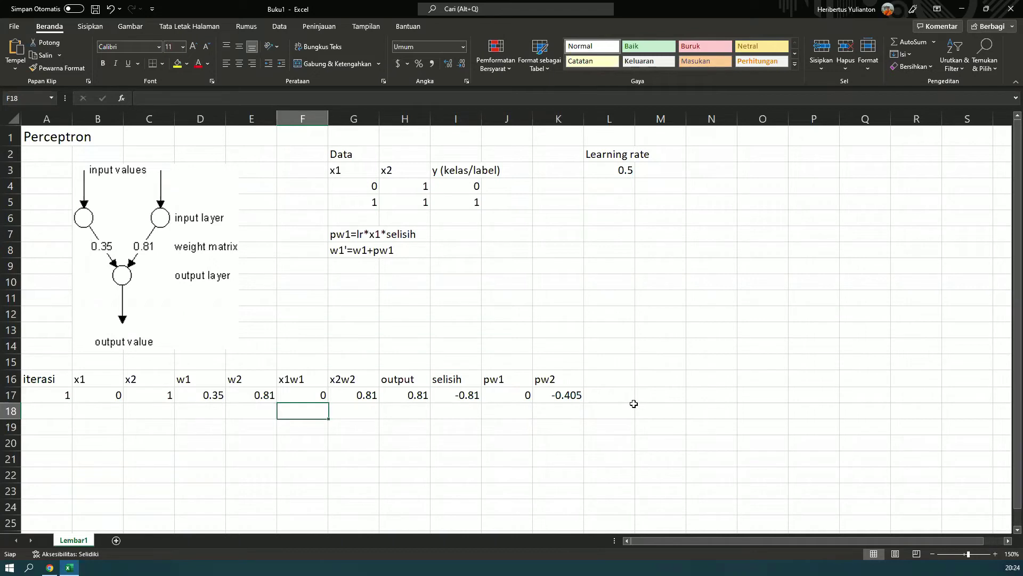
key("Left")
key("Left")
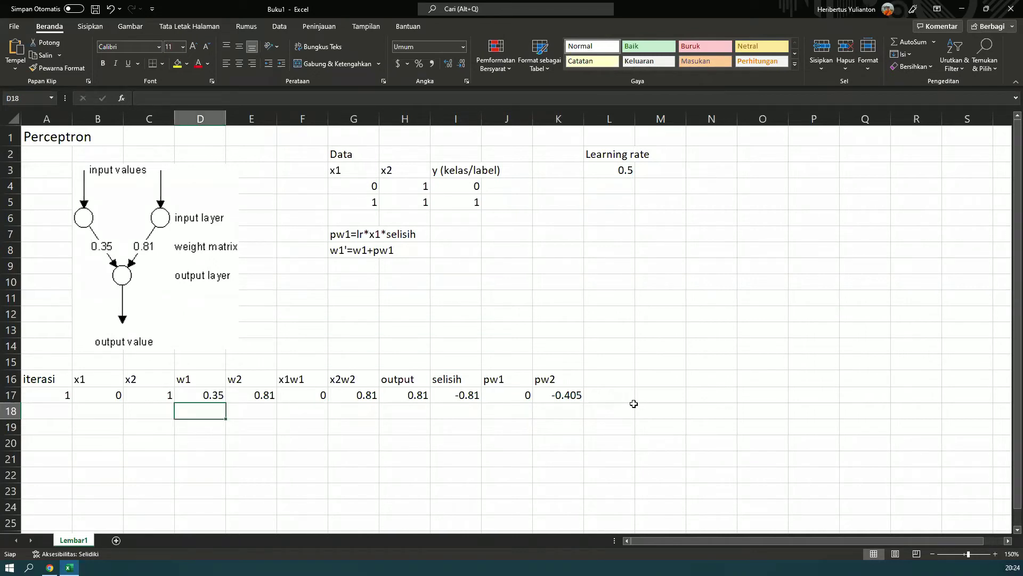
Enter the new w1 in D18 as =D17+J17, giving 0.35
type("=")
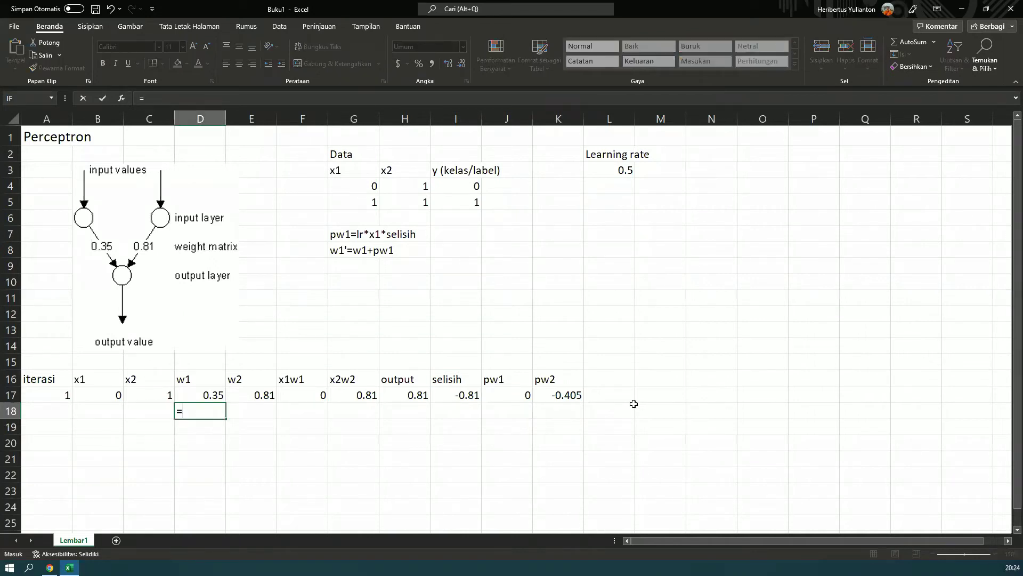
key("Up")
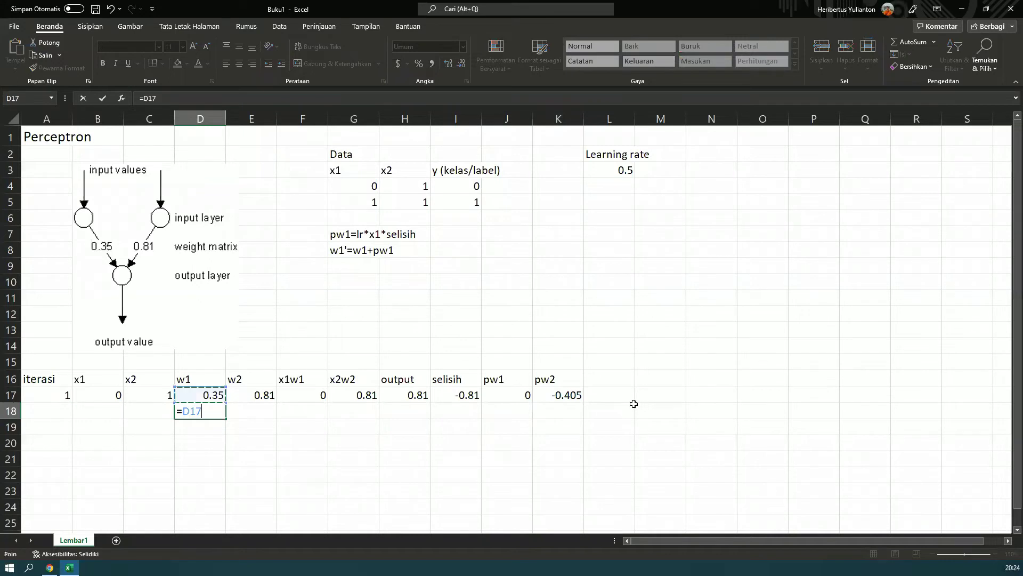
type("+")
left_click(505, 396)
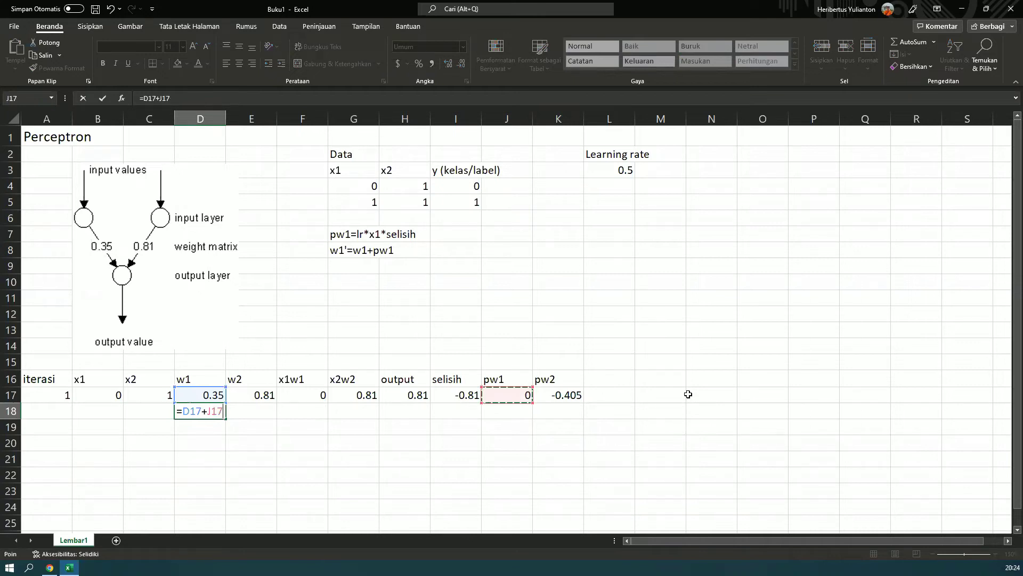
key("Return")
Enter the new w2 in E18 as =E17+K17, giving 0.405
key("Up")
key("Right")
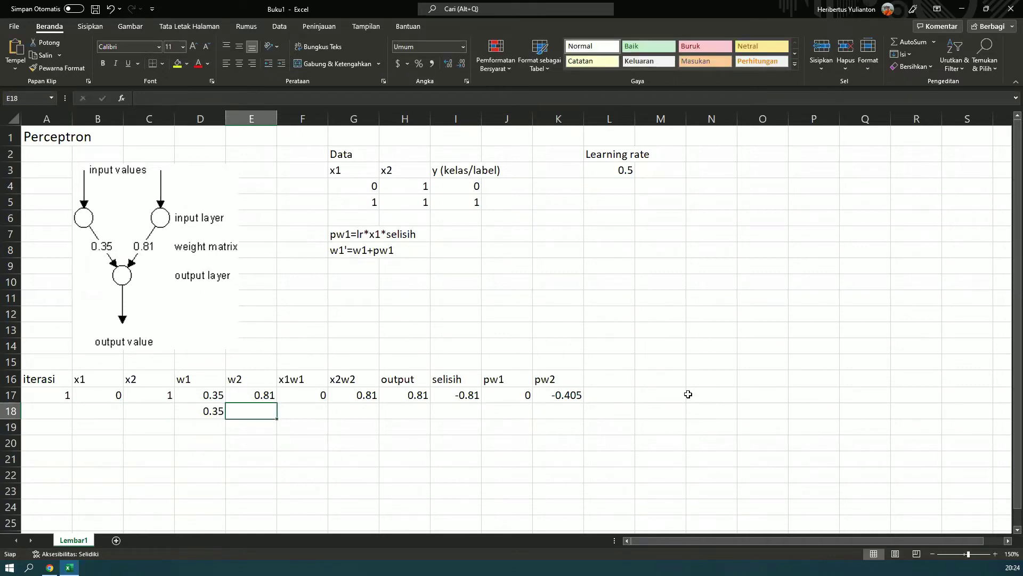
type("=")
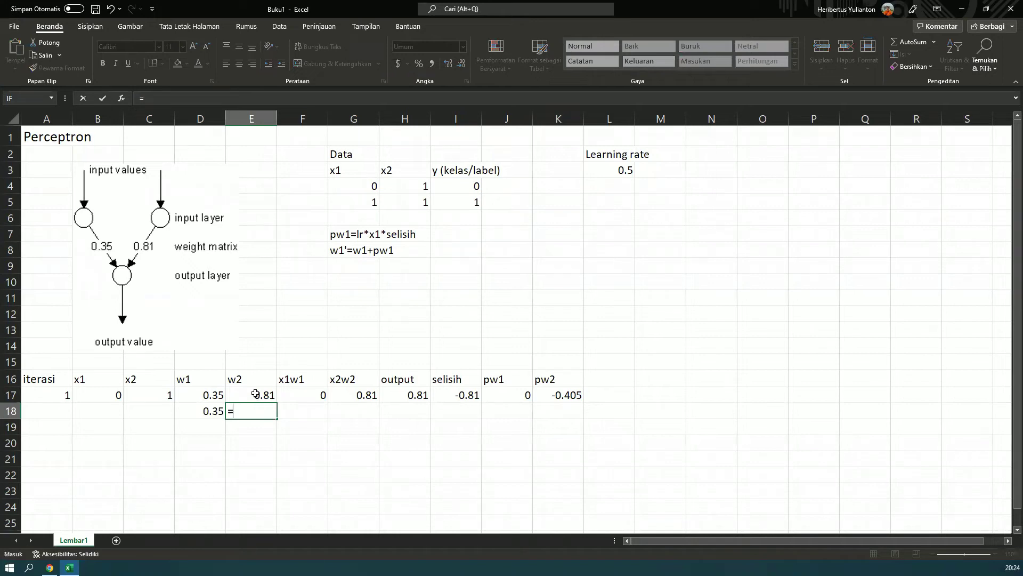
left_click(256, 394)
type("+")
key("Up")
key("Right")
key("Right")
key("Right")
key("ctrl+Return")
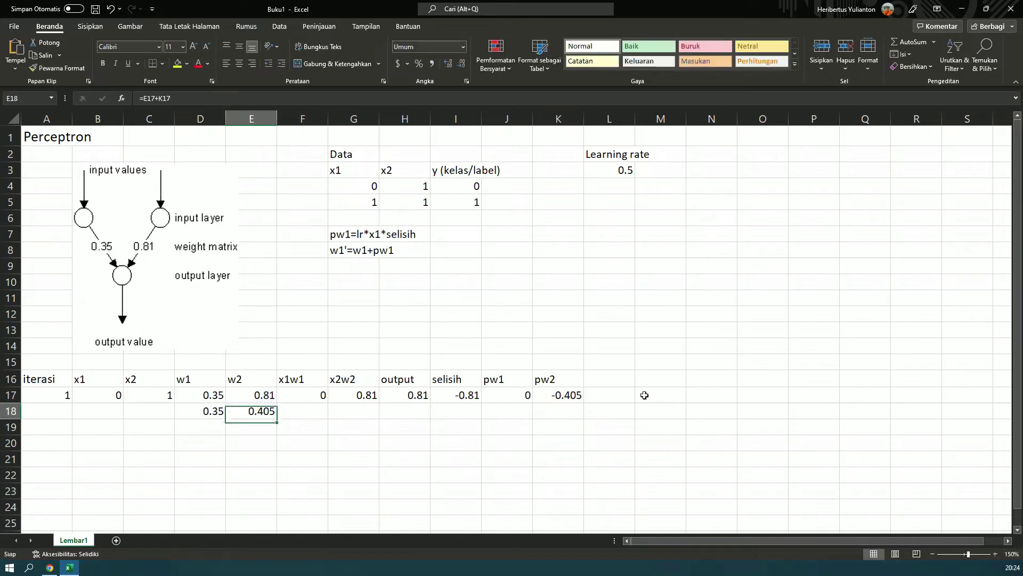
key("Left")
key("Left")
key("Left")
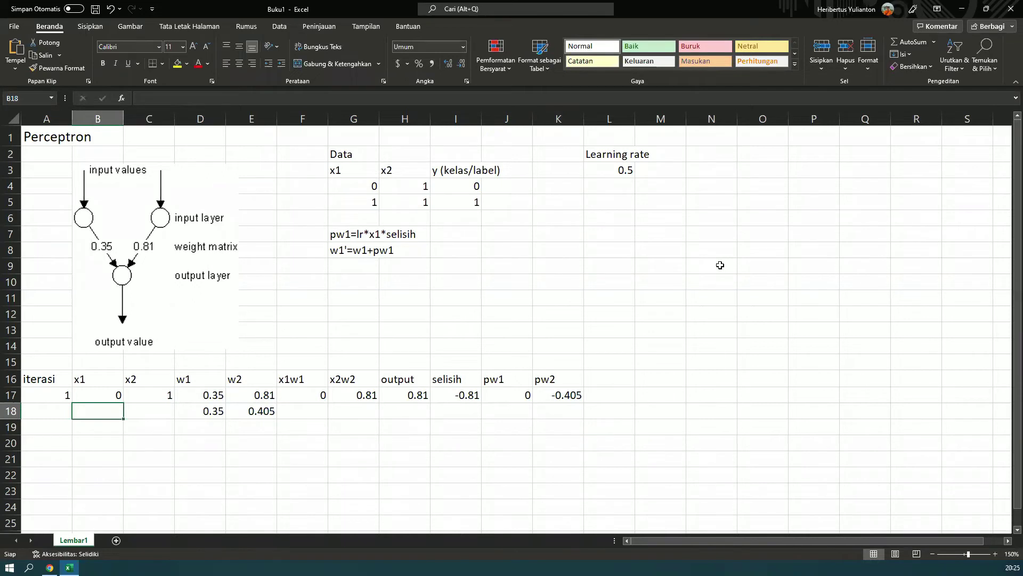
Enter x1 and x2 of 1 in row 18 and fill the x1w1 formula down to F18
type("1")
key("Tab")
type("1")
key("Tab")
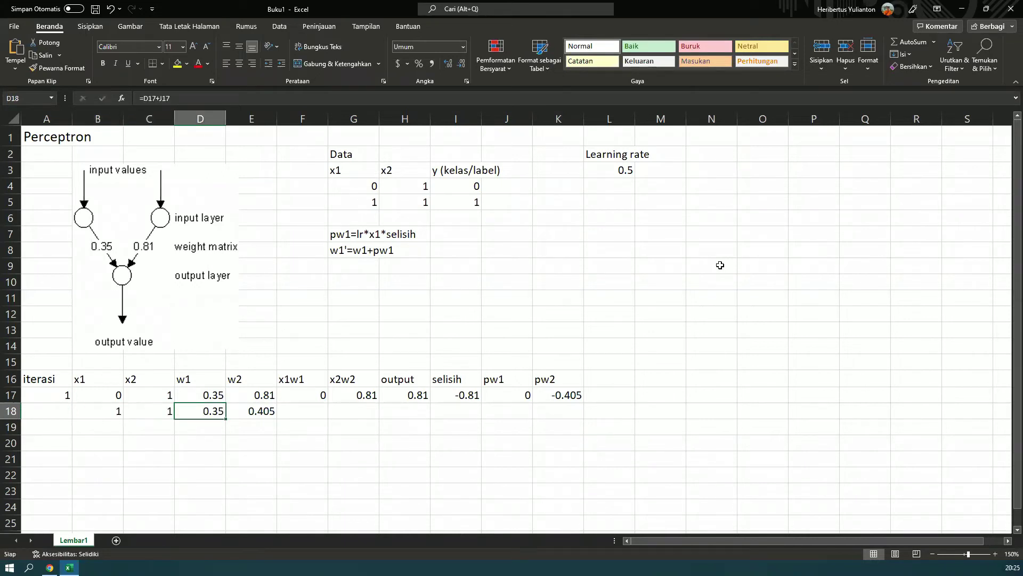
key("Tab")
key("Tab")
key("Up")
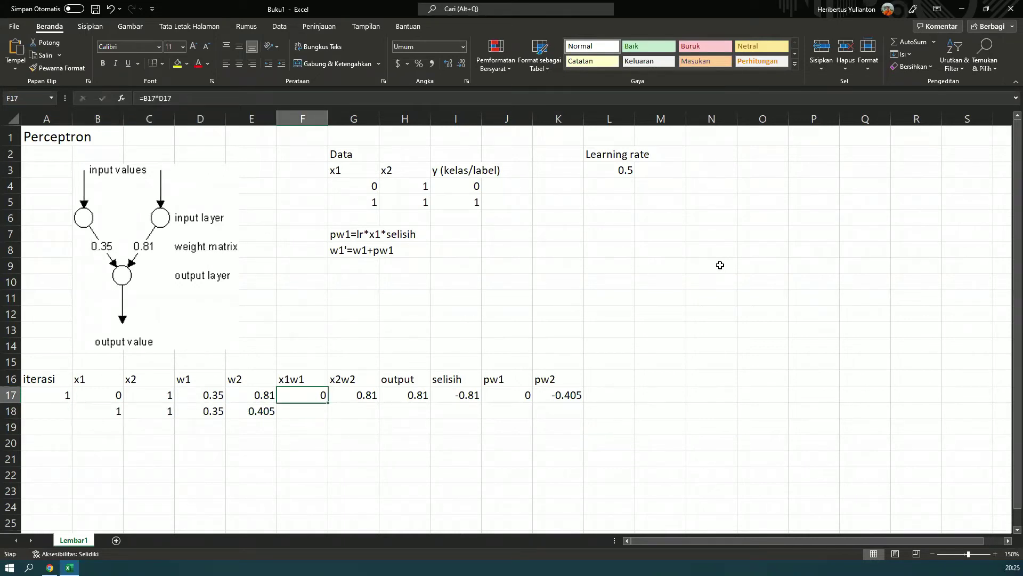
key("shift+Down")
key("ctrl+d")
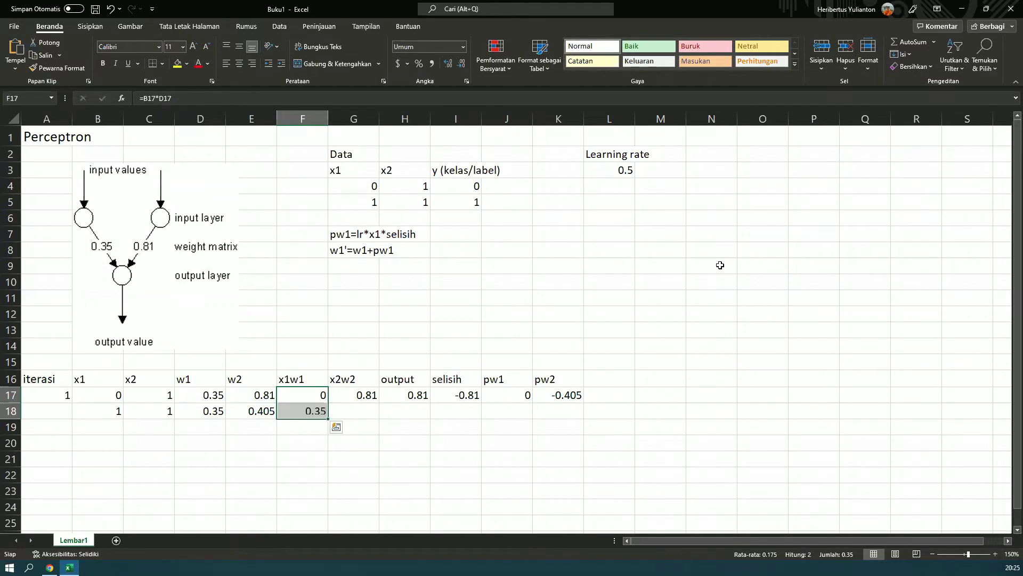
Fill the x2w2 formula down from G17 to G18
key("Down")
key("Right")
key("Left")
key("Left")
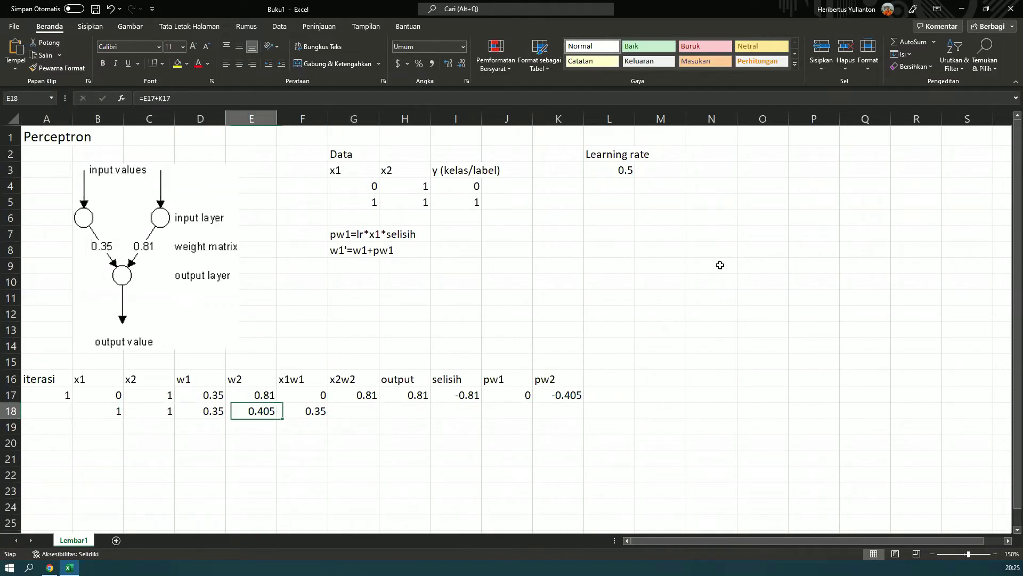
key("Left")
key("Right")
key("Right")
key("Right")
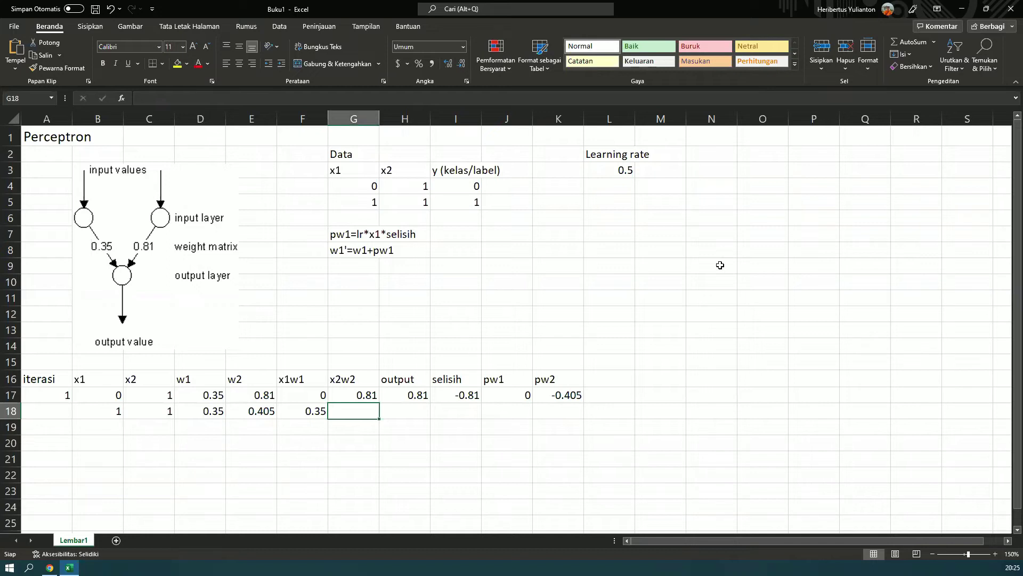
key("Up")
key("shift+Down")
key("ctrl+d")
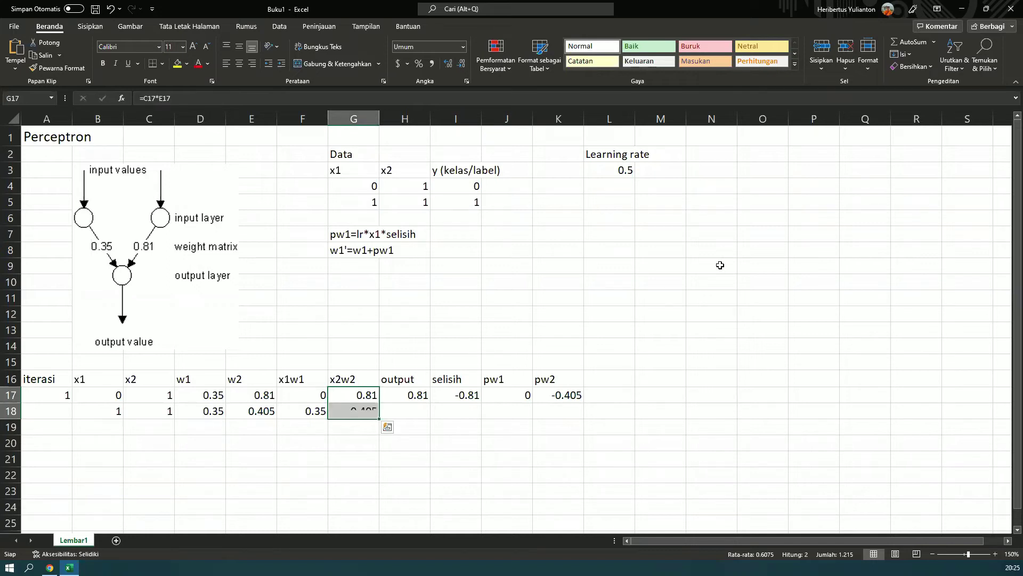
key("Return")
key("Left")
key("Left")
key("Left")
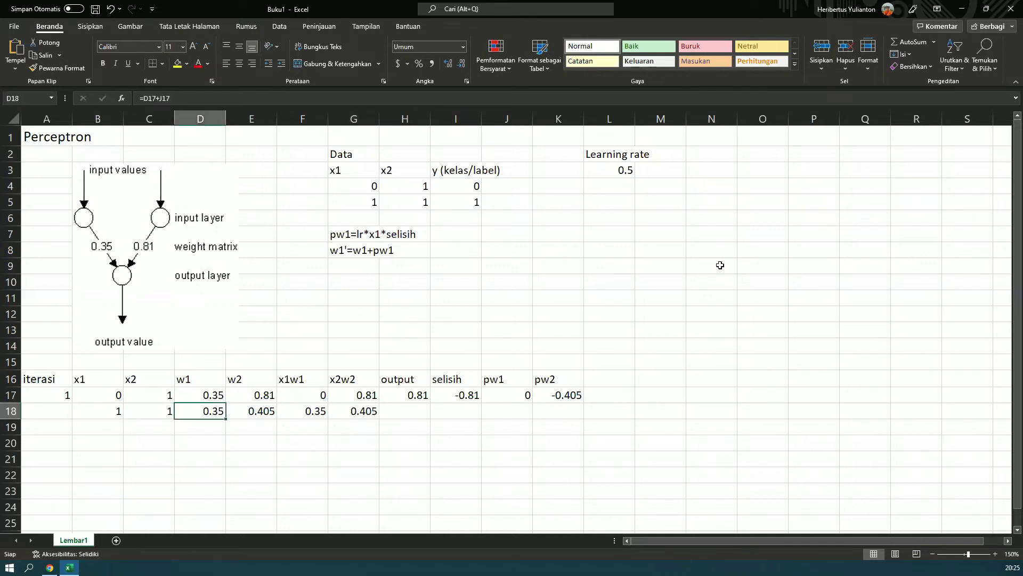
Fill the output and selisih formulas down to row 18, giving 0.755 and -0.755
key("Right")
key("Right")
key("Right")
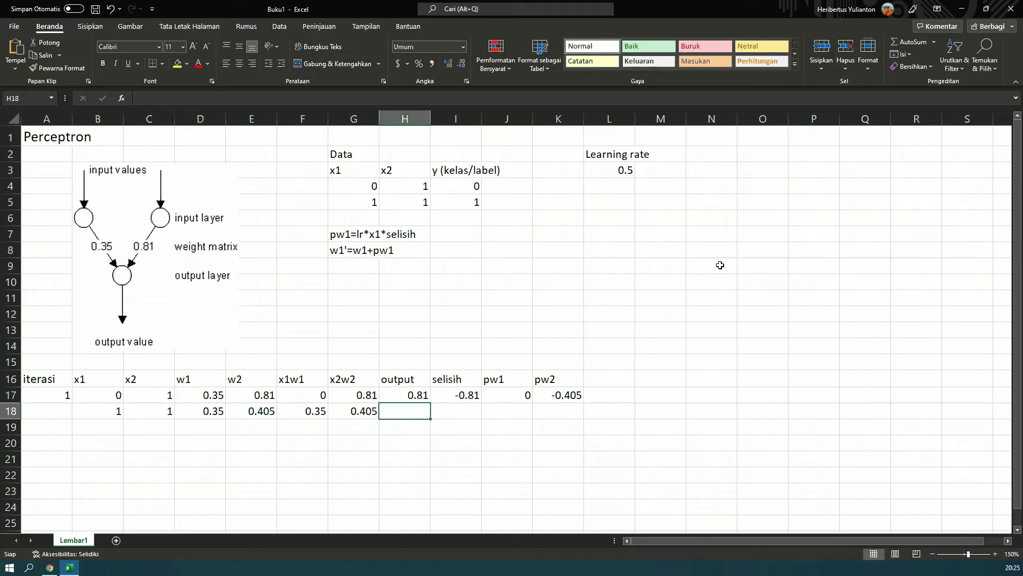
key("Up")
key("shift+Down")
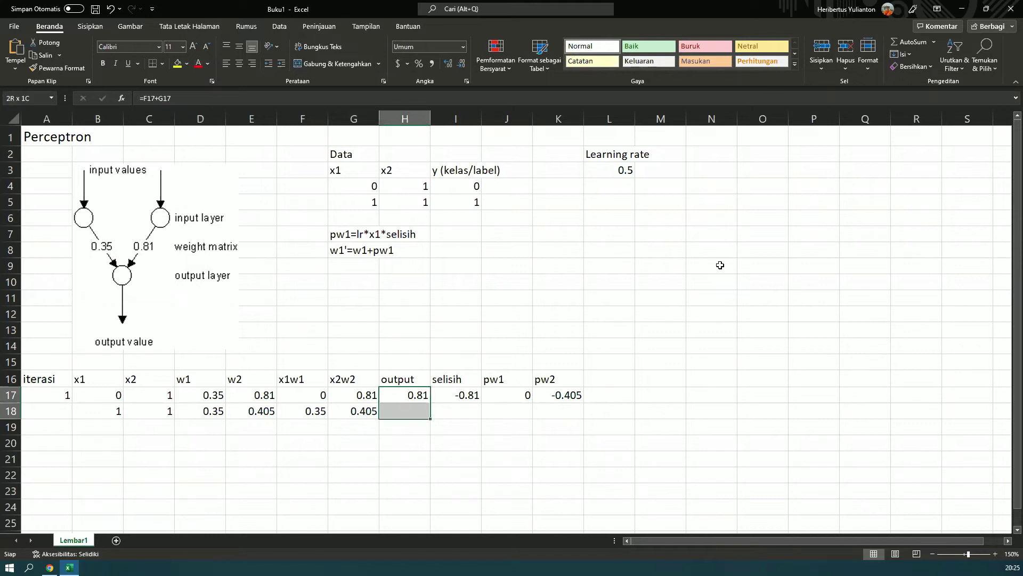
key("ctrl+d")
key("Right")
key("shift+Down")
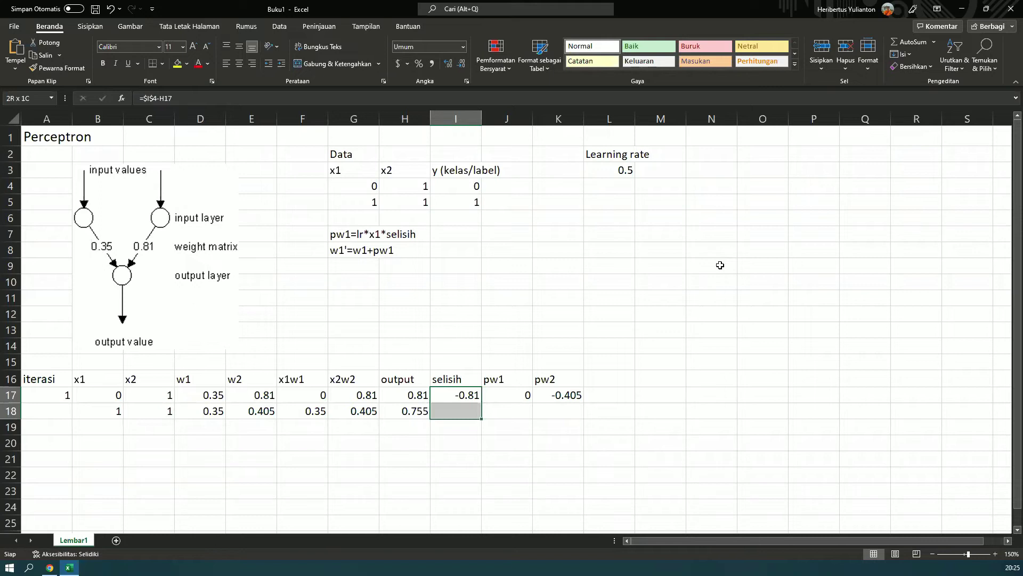
key("ctrl+d")
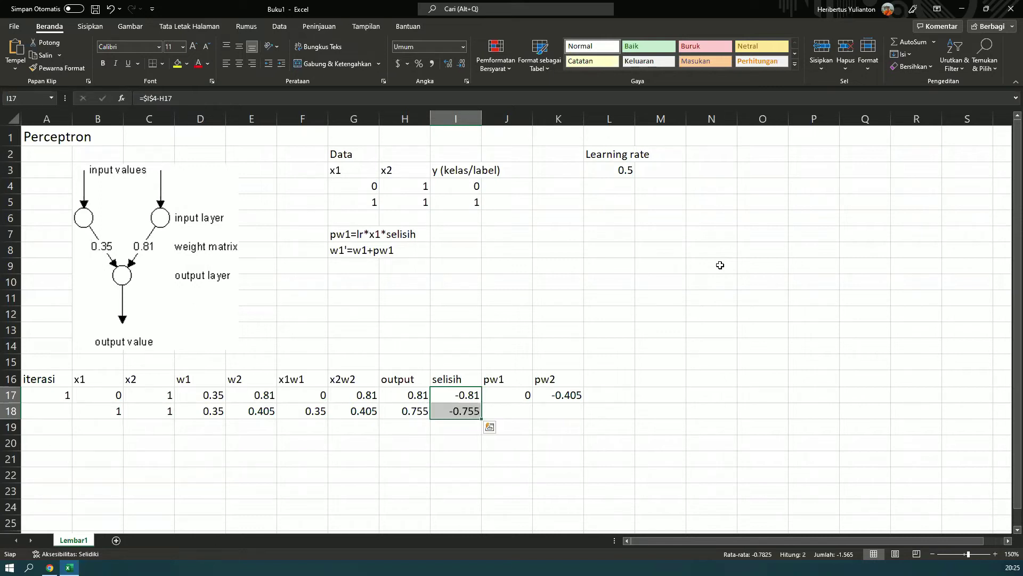
key("Down")
key("Right")
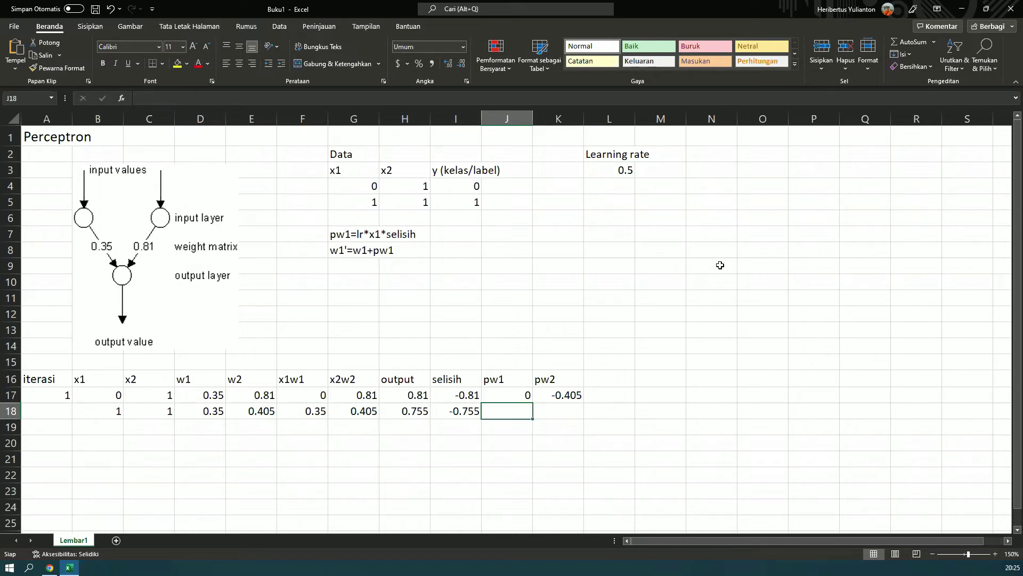
Fill the pw1 formula down to J18 and verify its references
key("Up")
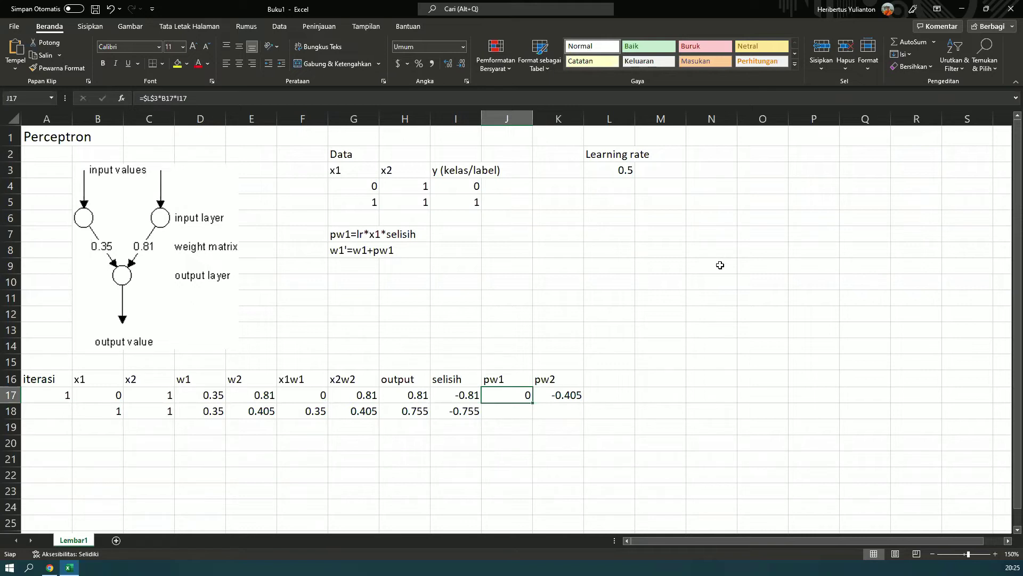
key("shift+Down")
key("ctrl+d")
key("Right")
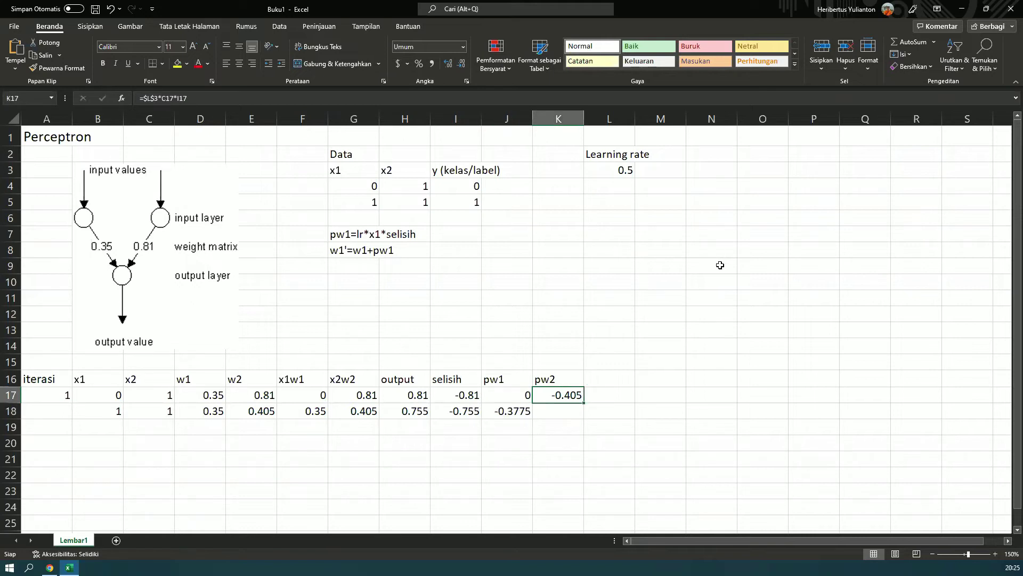
key("Down")
key("Left")
key("F2")
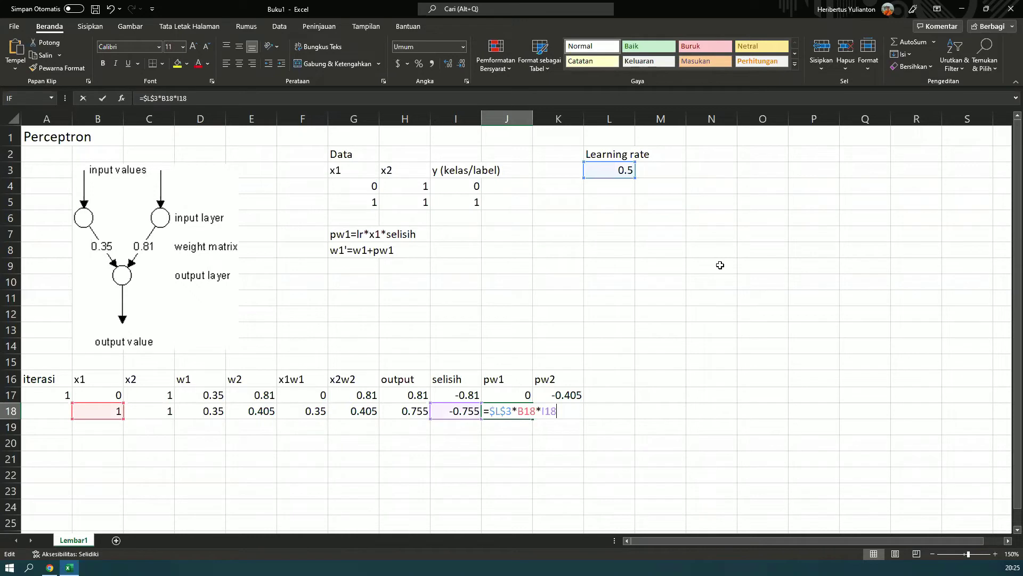
key("Left")
key("Left")
key("Left")
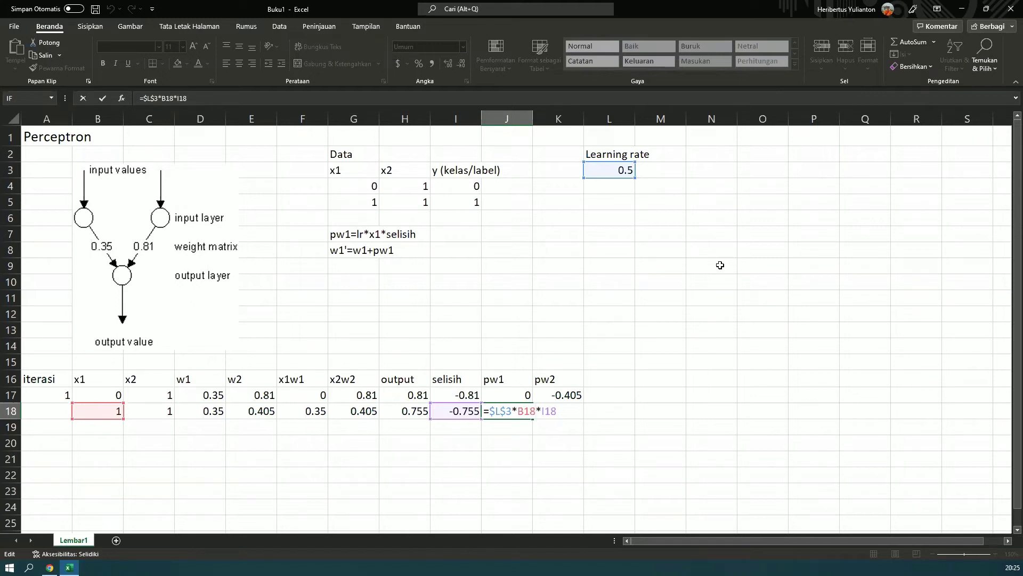
key("Tab")
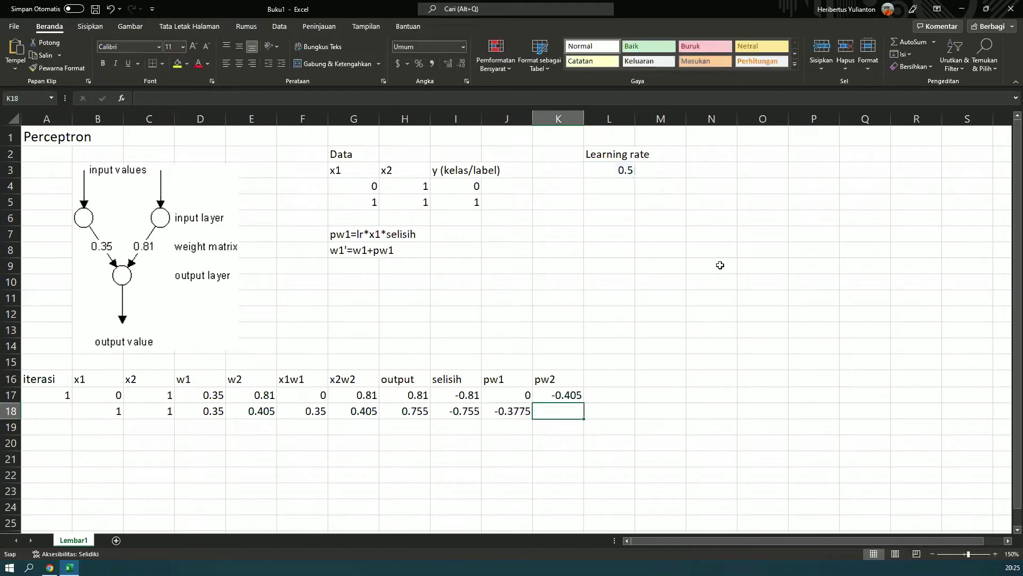
Fill the pw2 formula down to K18, so both weight changes show -0.3775
key("Up")
key("shift+Down")
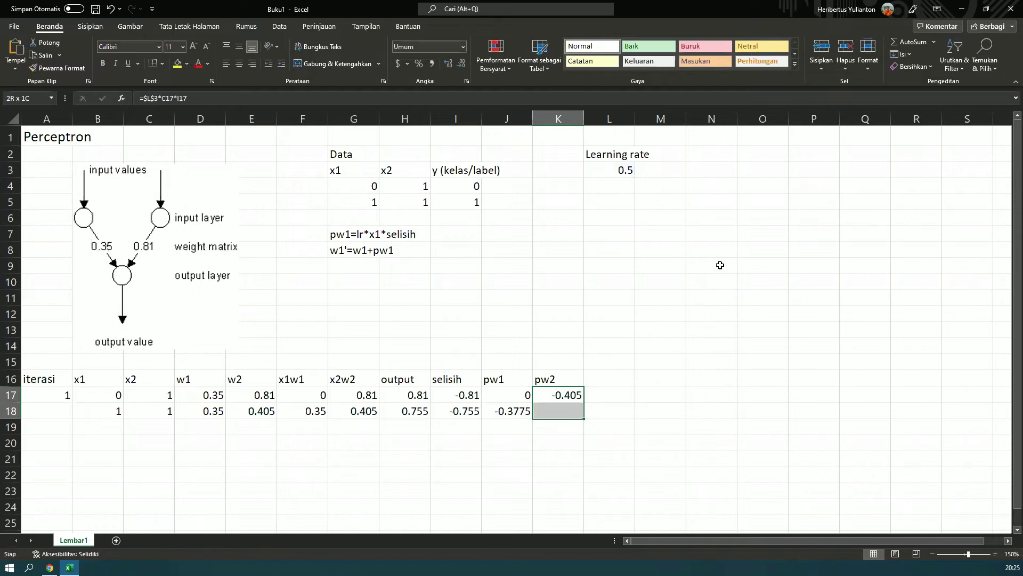
key("ctrl+d")
key("Left")
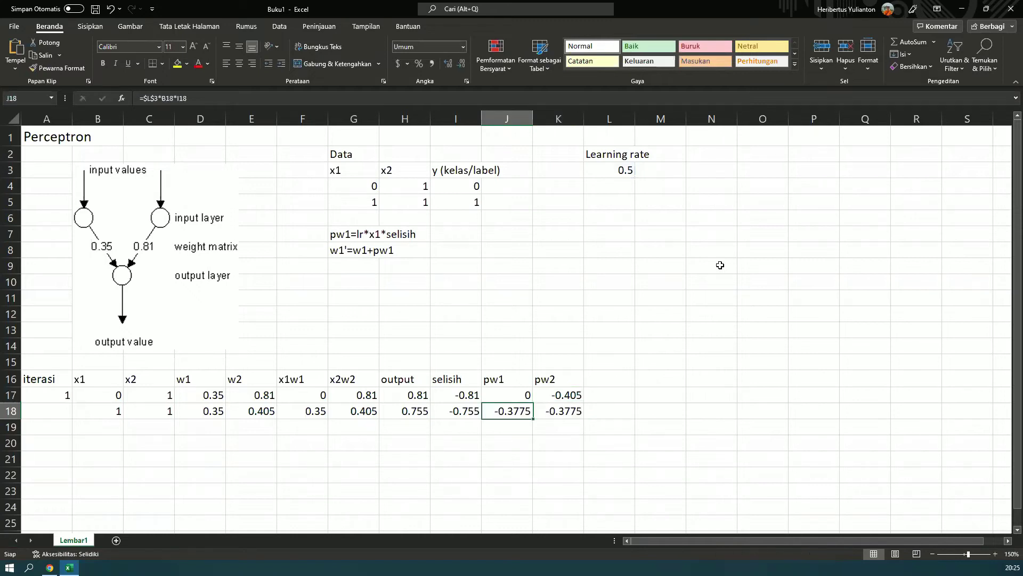
key("Left")
key("Left")
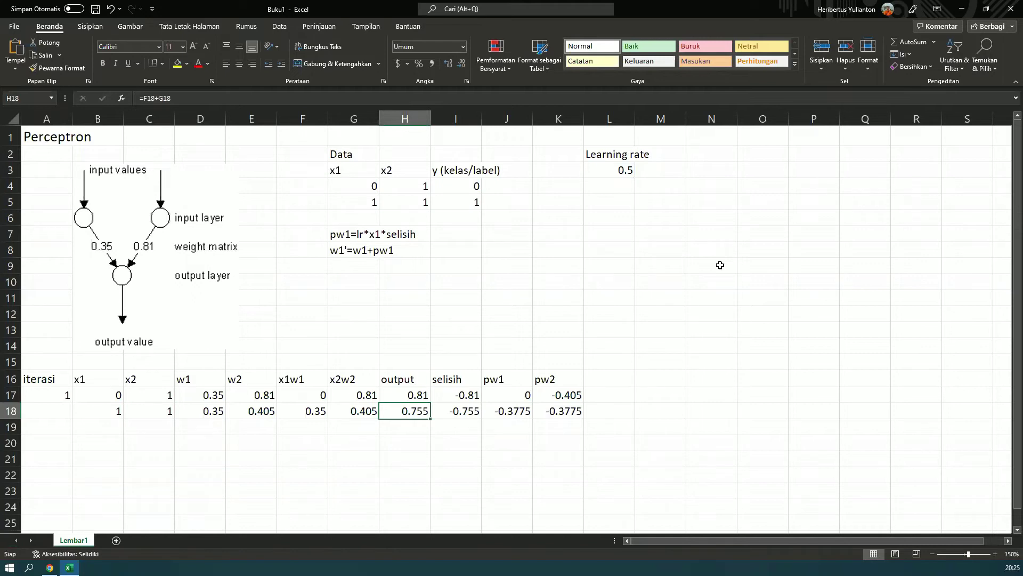
key("F2")
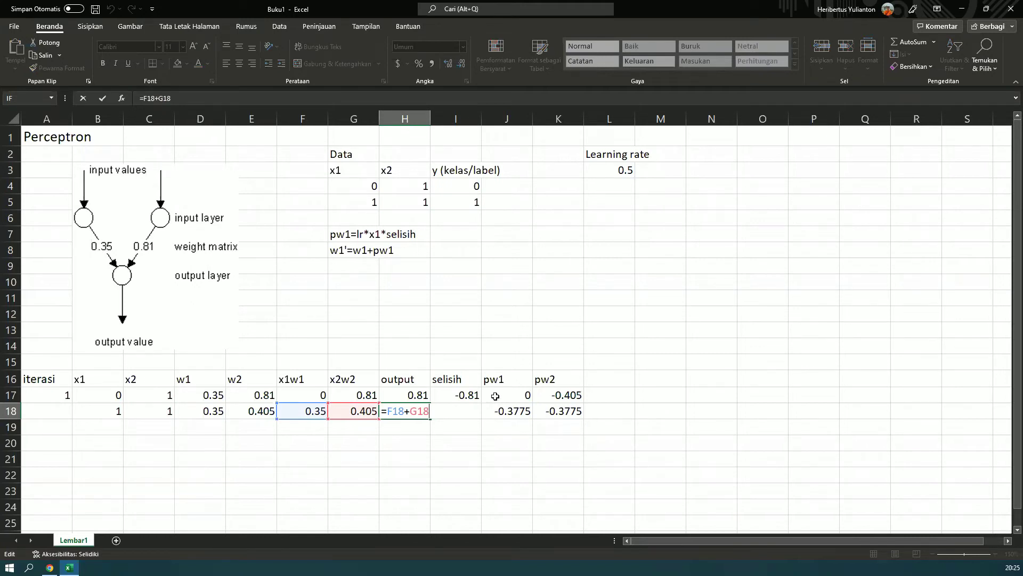
Change row 18's selisih formula to =$I$5-H18, giving 0.245 and pw1, pw2 of 0.1225
key("ctrl+Return")
left_click(467, 412)
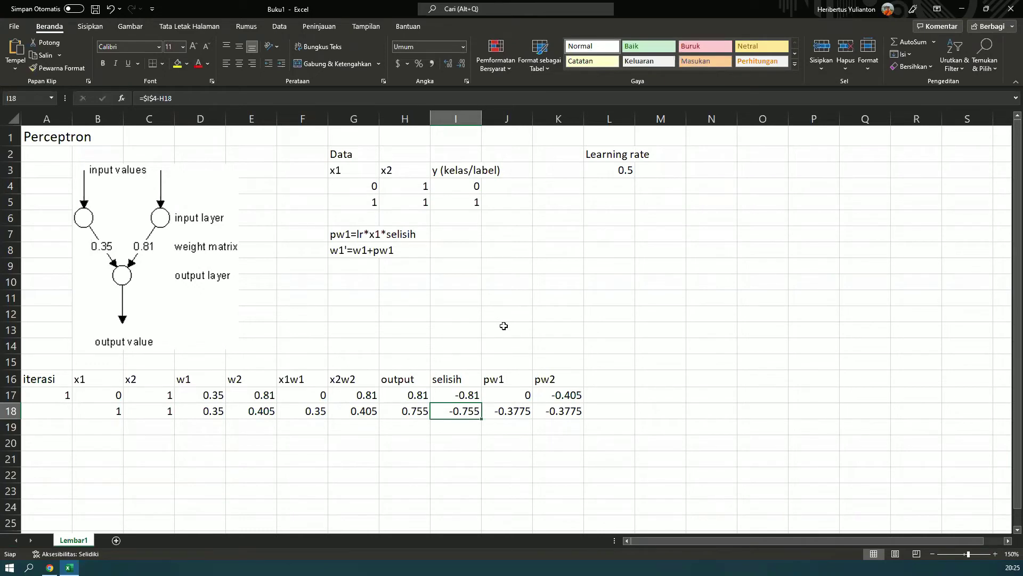
key("F2")
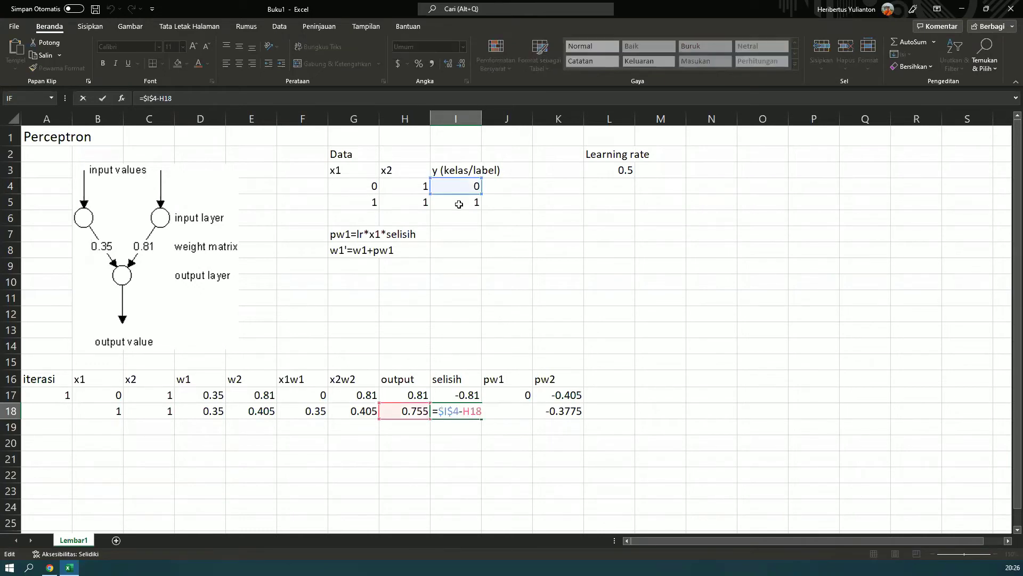
key("Escape")
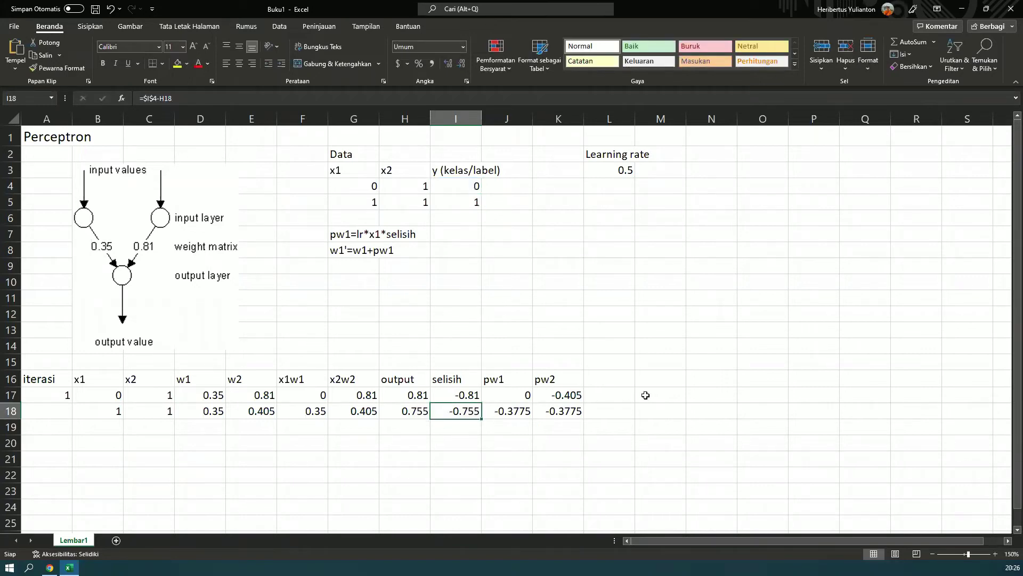
key("Up")
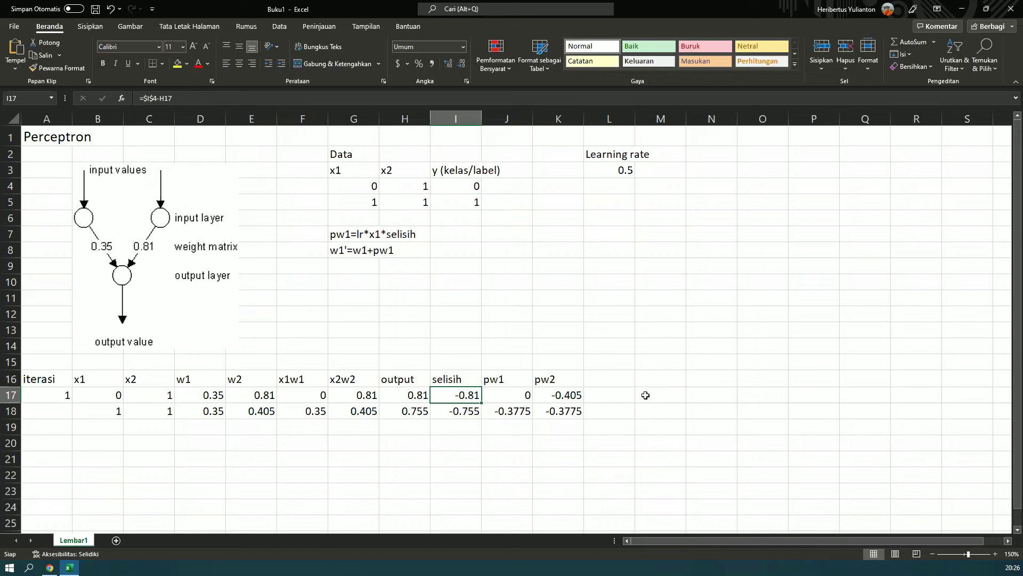
key("Down")
key("F2")
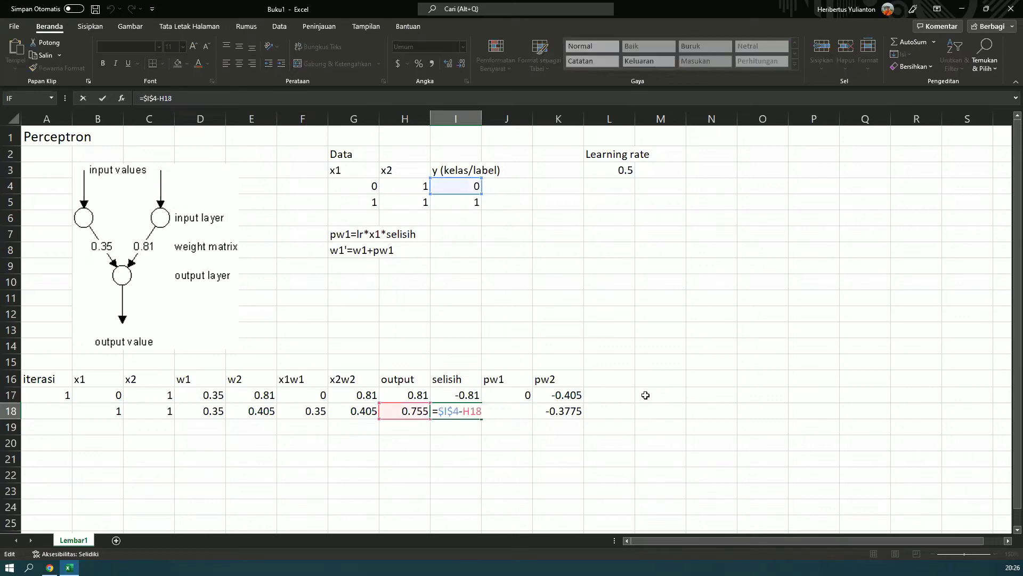
key("Delete")
type("5")
key("Return")
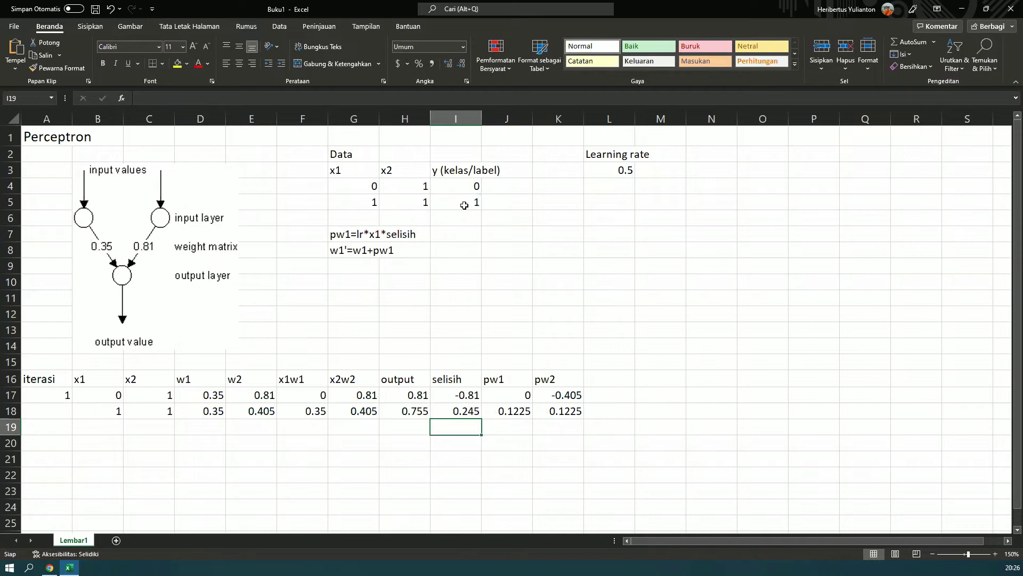
key("Up")
key("ctrl+bracketleft")
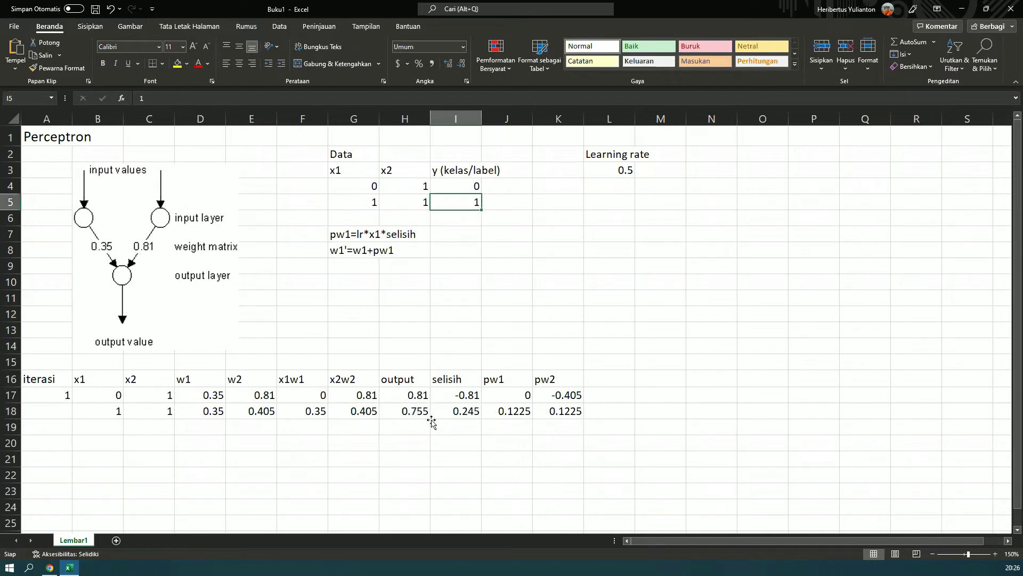
key("Return")
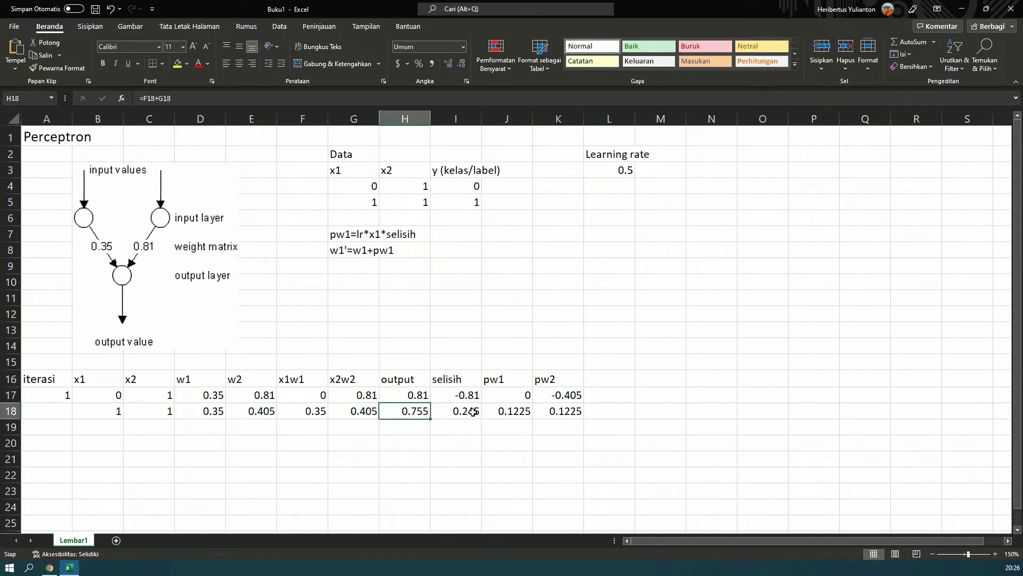
key("Right")
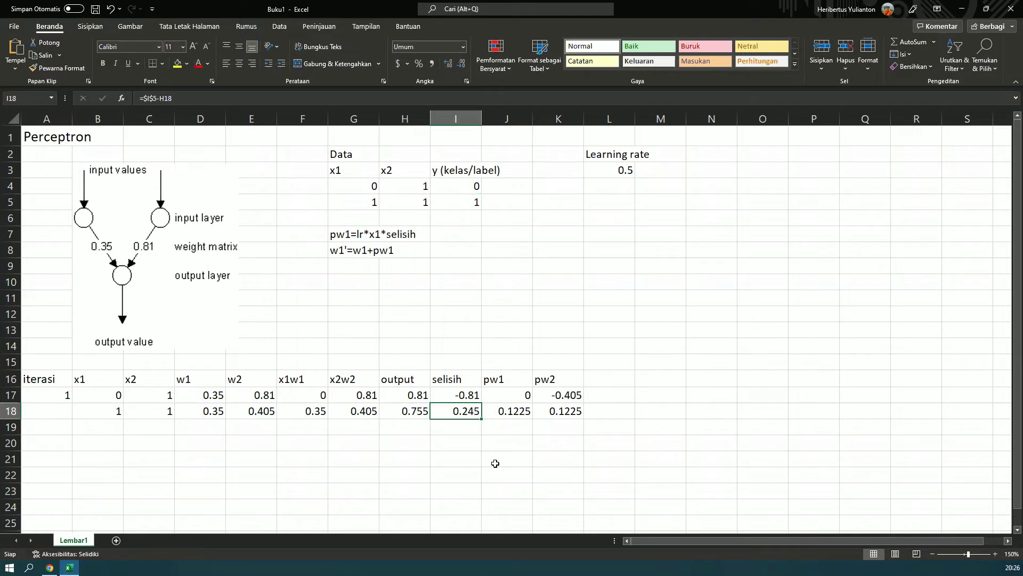
left_click(420, 415)
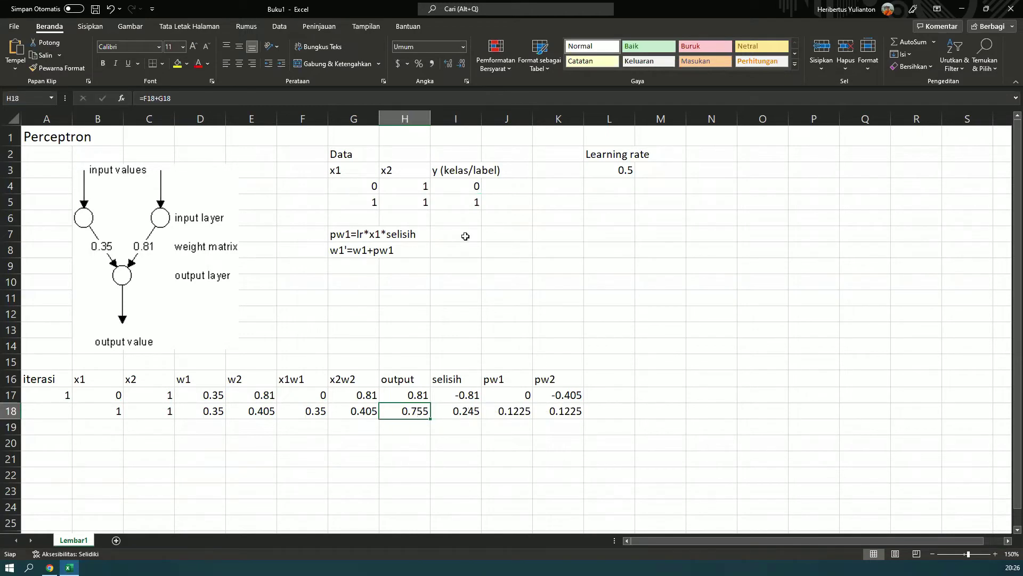
double_click(472, 413)
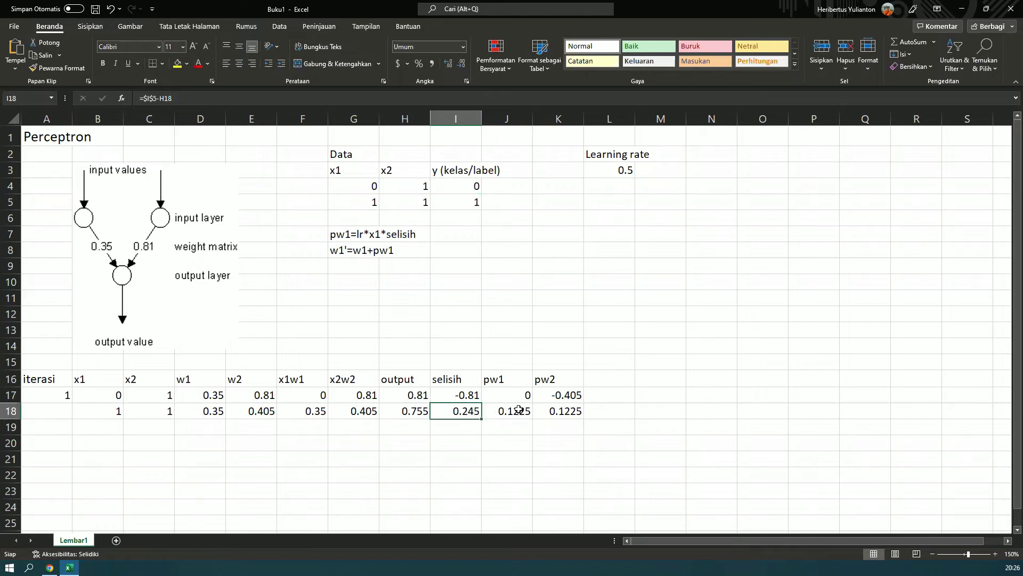
left_click(517, 414)
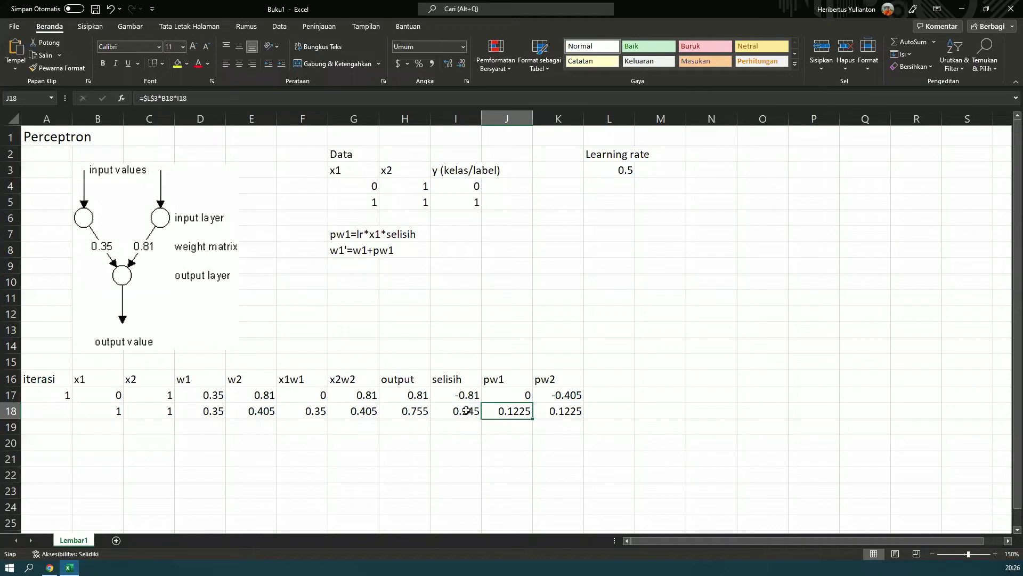
left_click(554, 412)
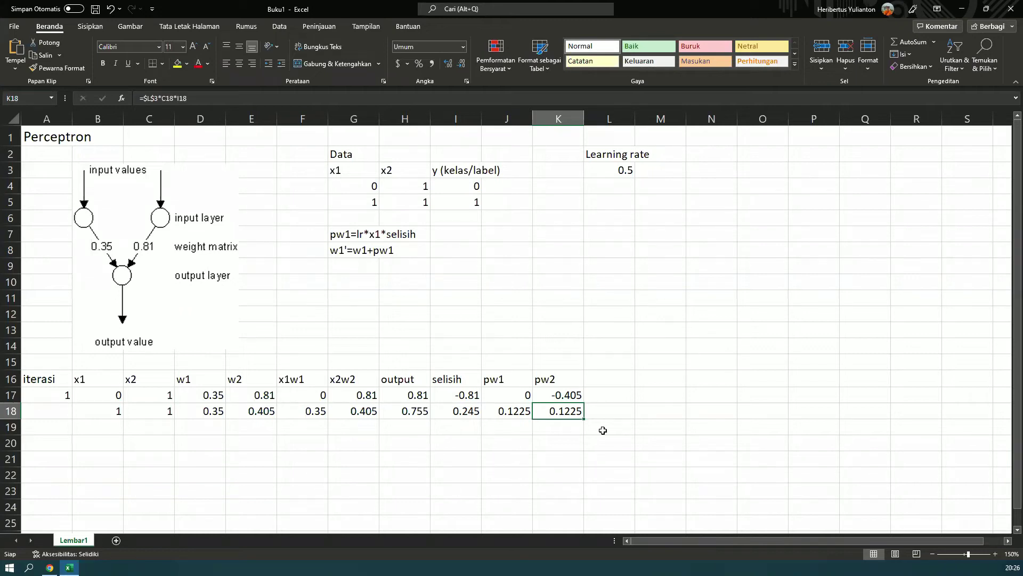
key("Return")
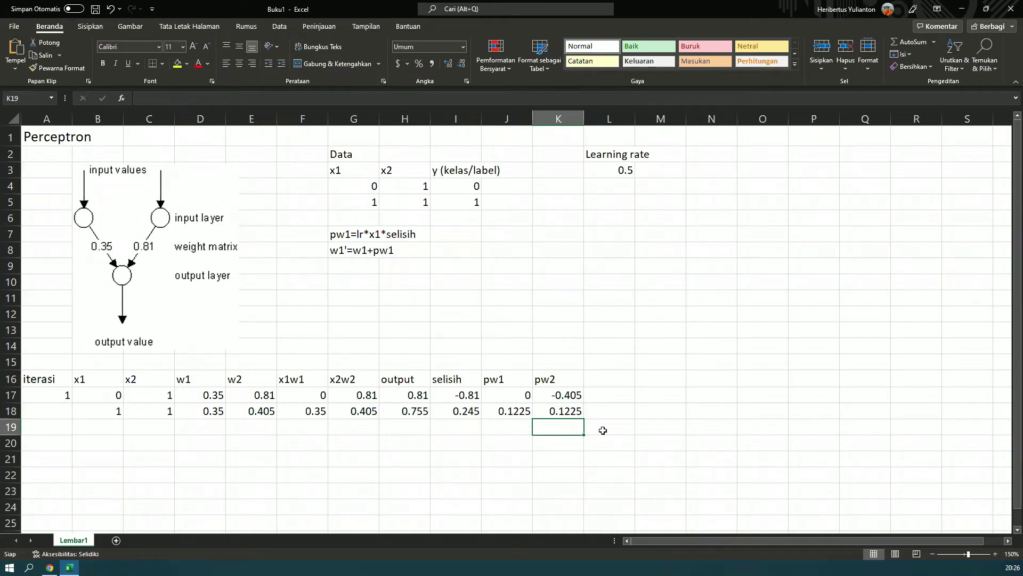
key("Up")
key("Up")
key("Right")
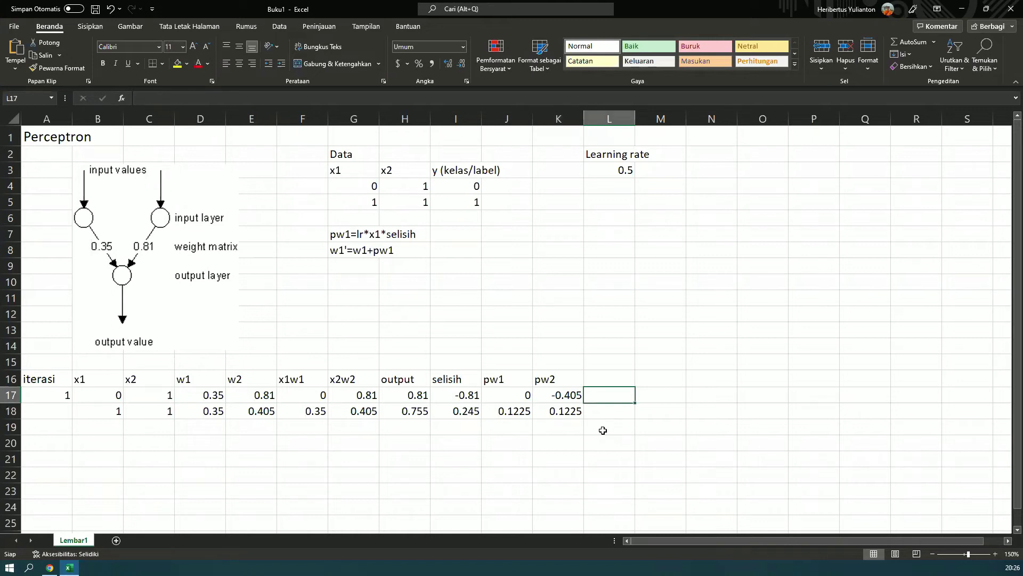
key("Up")
Head a new 'error' column and enter =I17^2+I18^2 in L18, giving 0.716125
type("e")
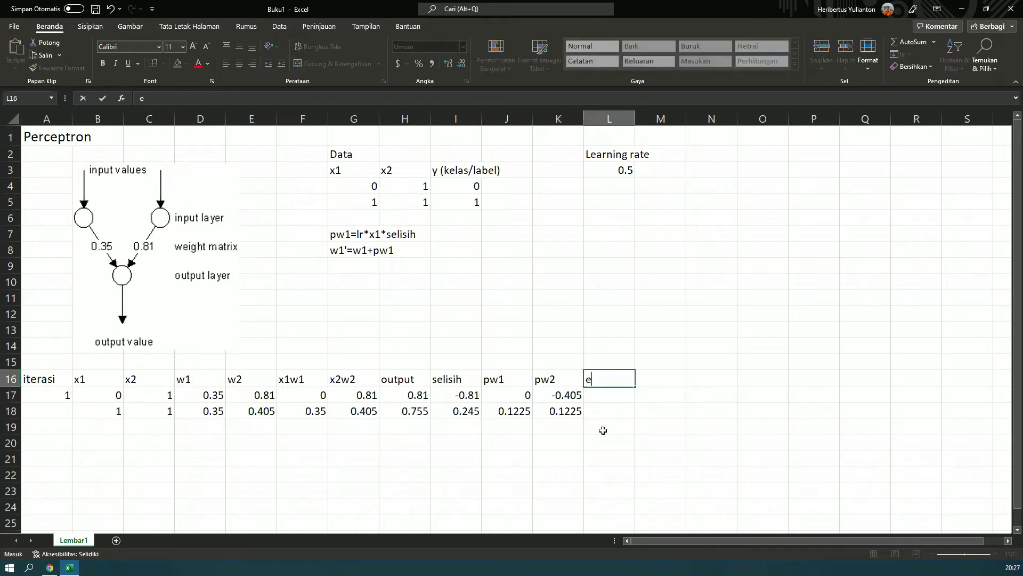
type("rror")
key("Down")
key("Down")
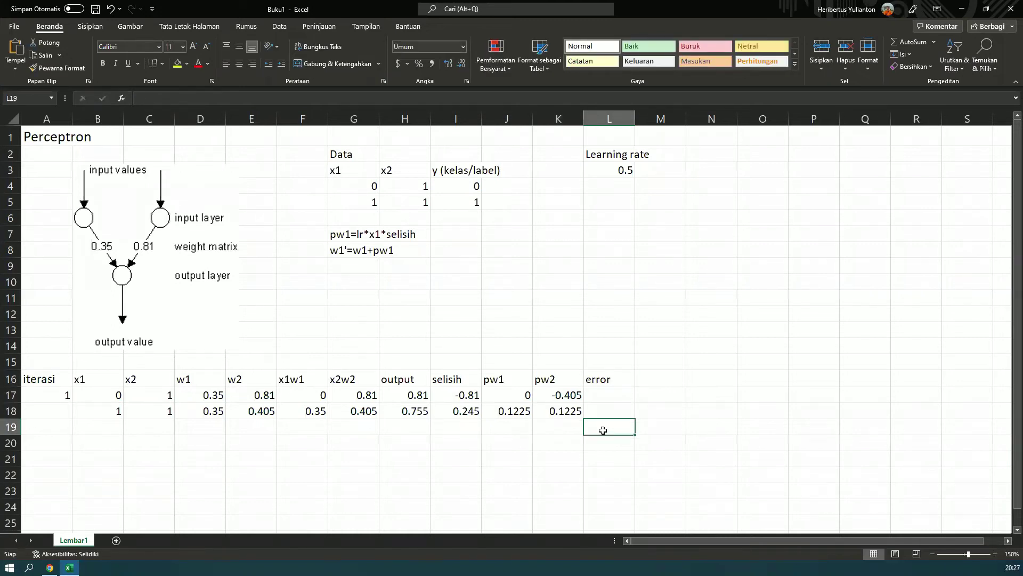
type("=")
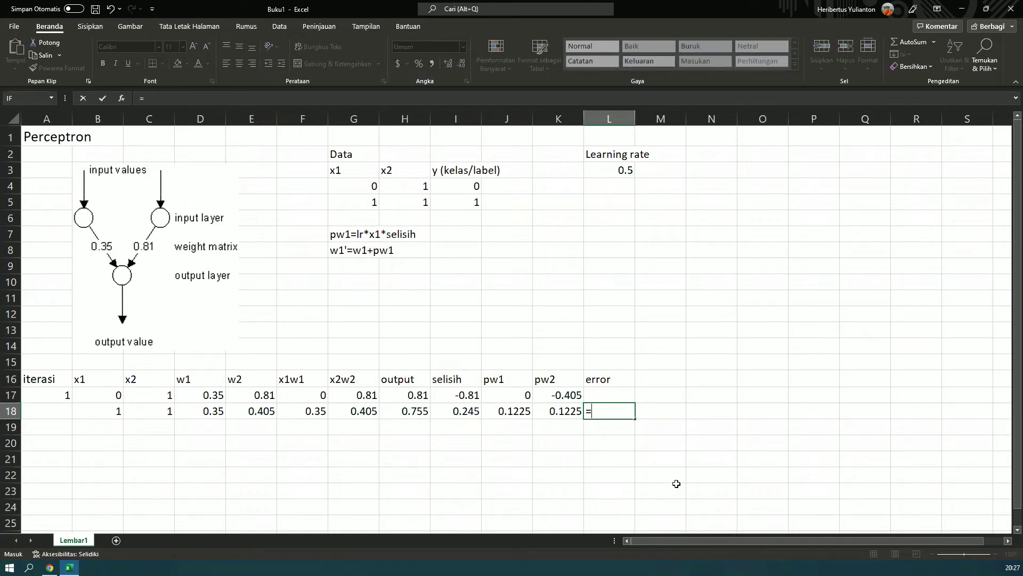
left_click(451, 397)
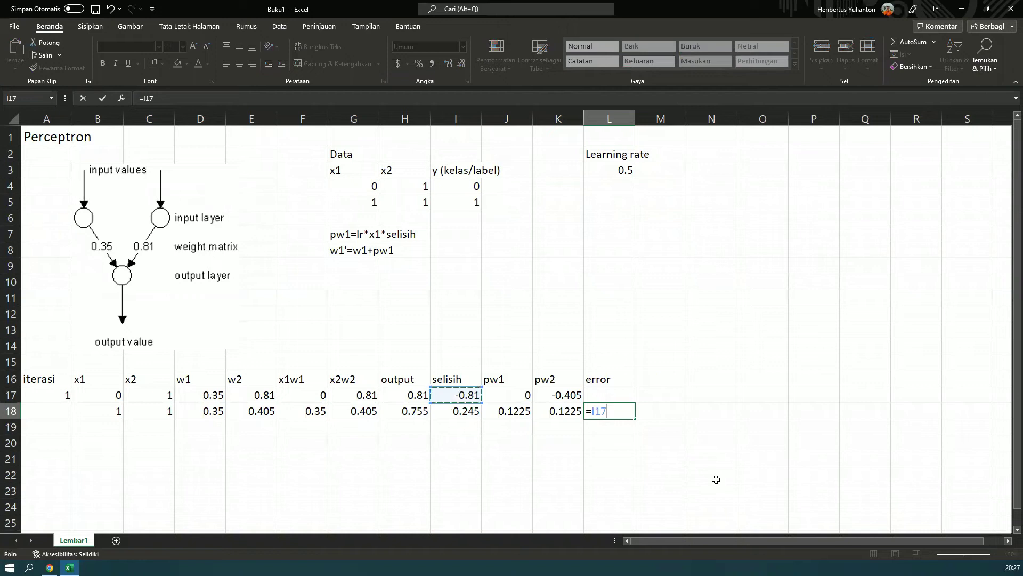
type("^2+")
key("Left")
key("Left")
key("Left")
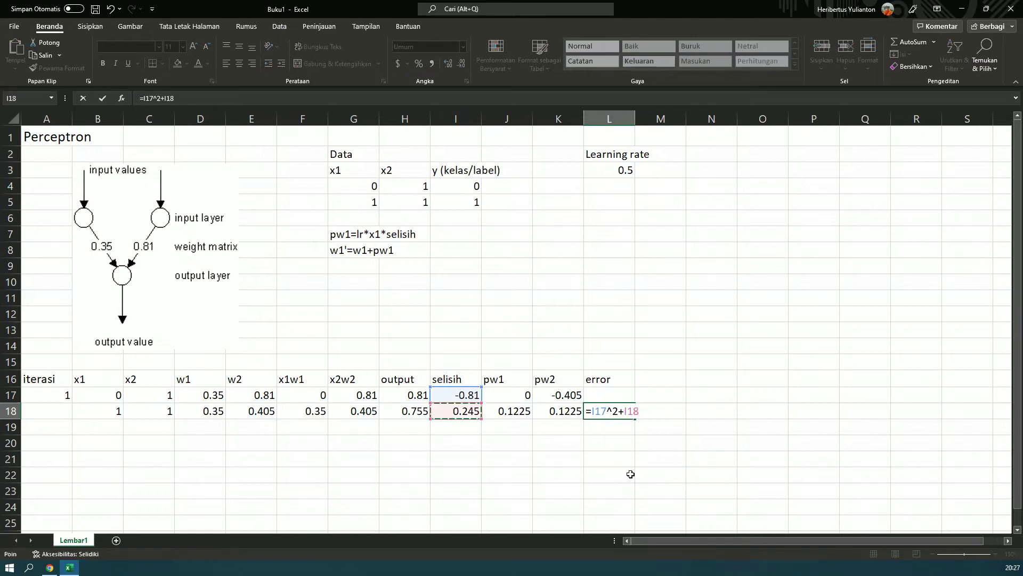
type("^2")
key("ctrl+Return")
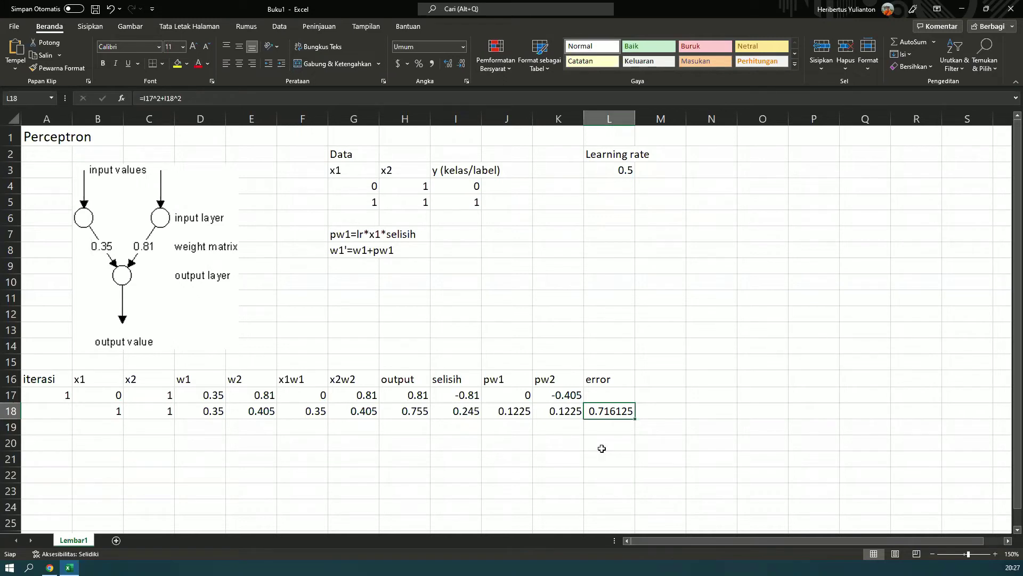
Rename the L16 error column header to 'error network'
left_click(617, 379)
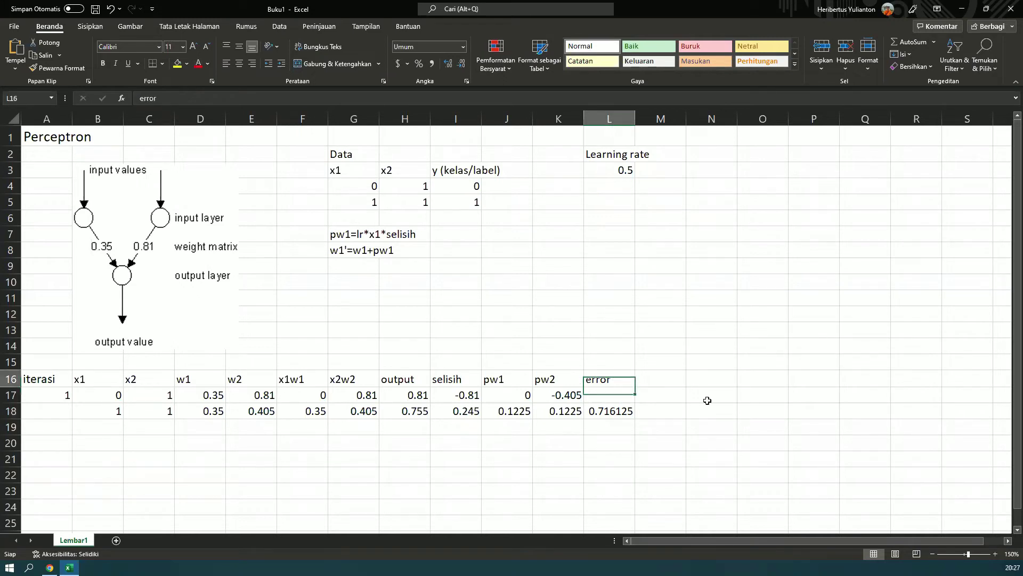
key("F2")
type("network")
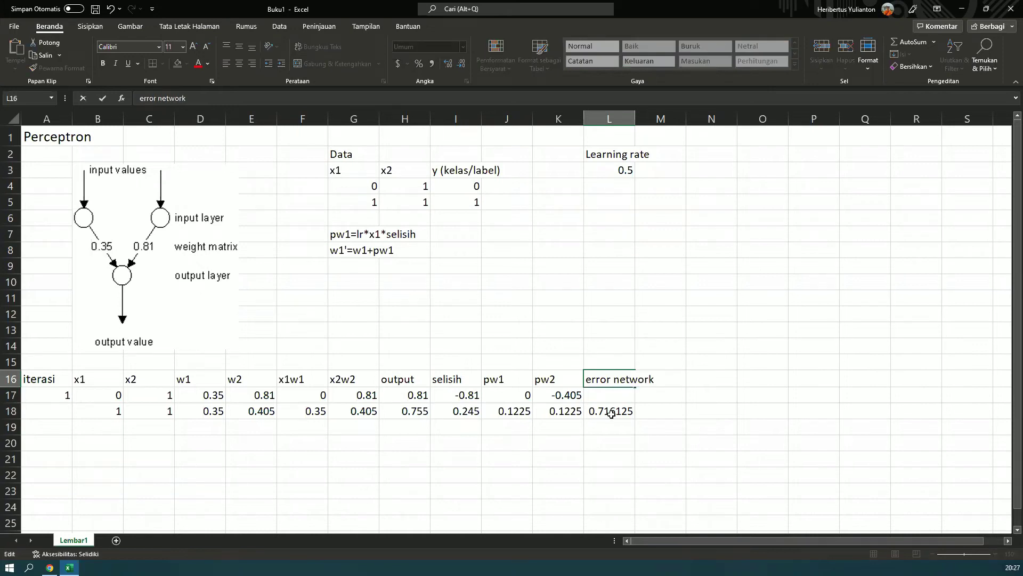
key("Return")
left_click(624, 414)
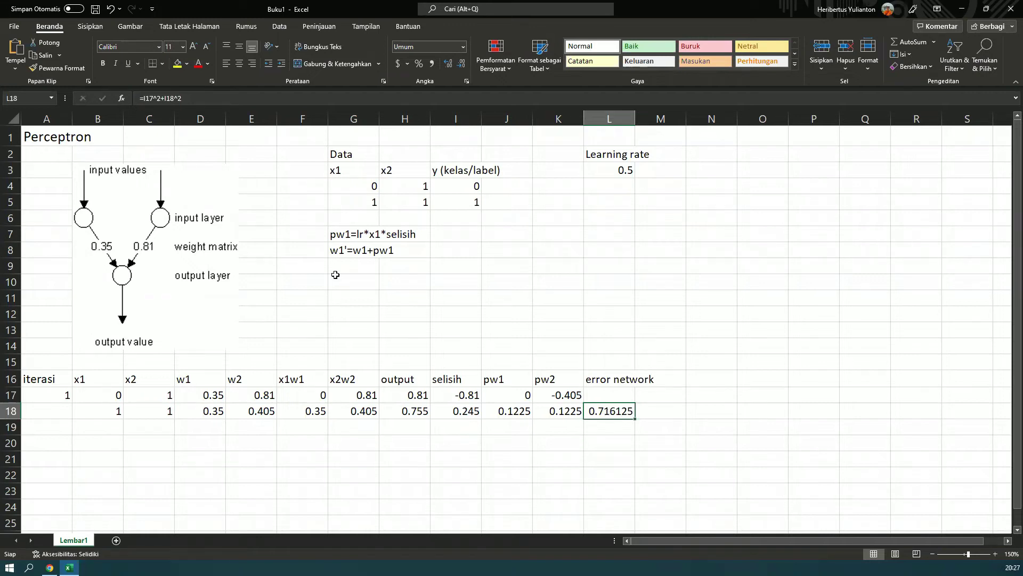
Add the note 'error network=selisih1^2+selisih2^2' in G9
left_click(354, 266)
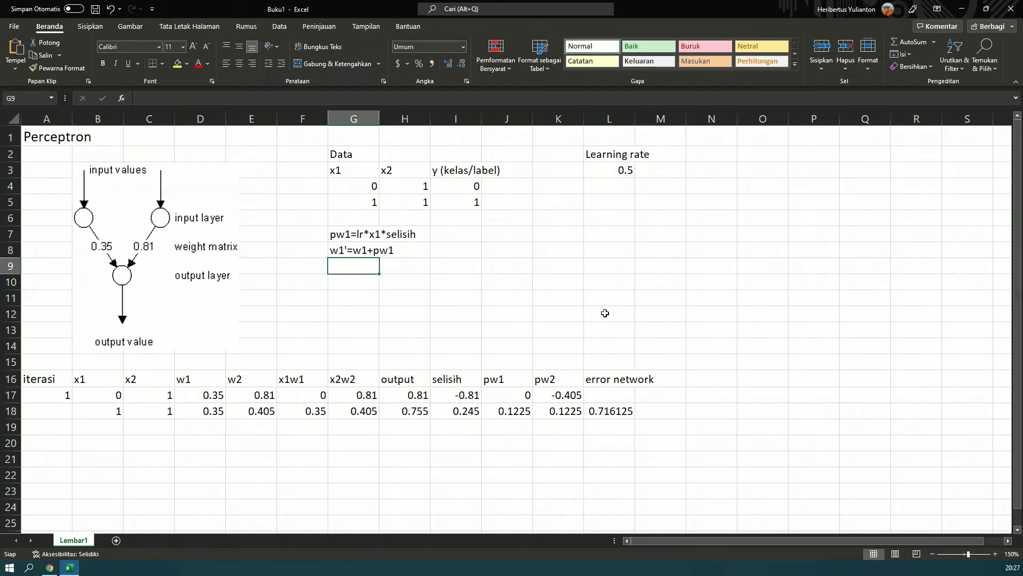
type("error net work=")
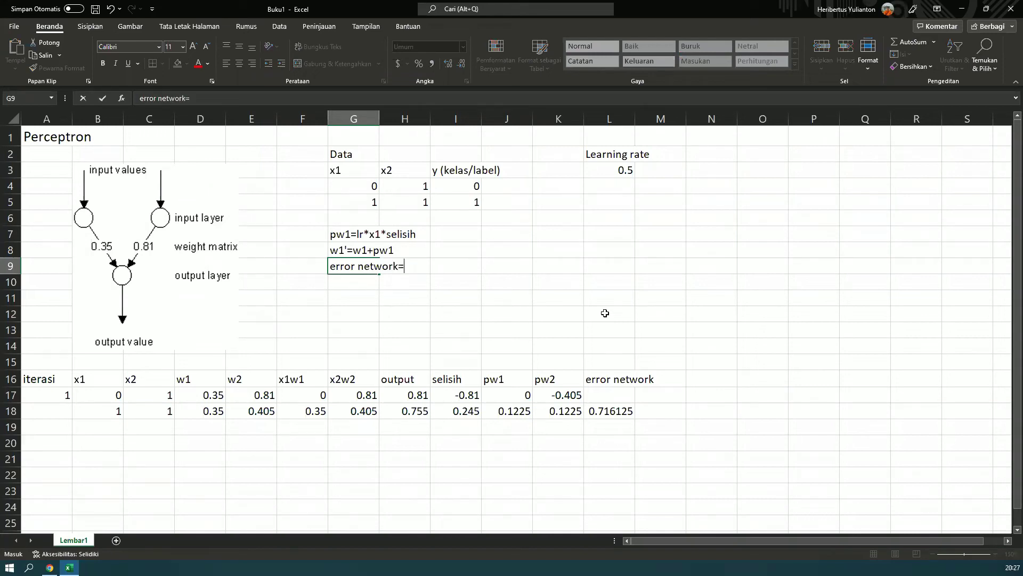
type("seleis")
key("BackSpace")
key("BackSpace")
key("BackSpace")
type("isih1")
type("^2+selisih2^")
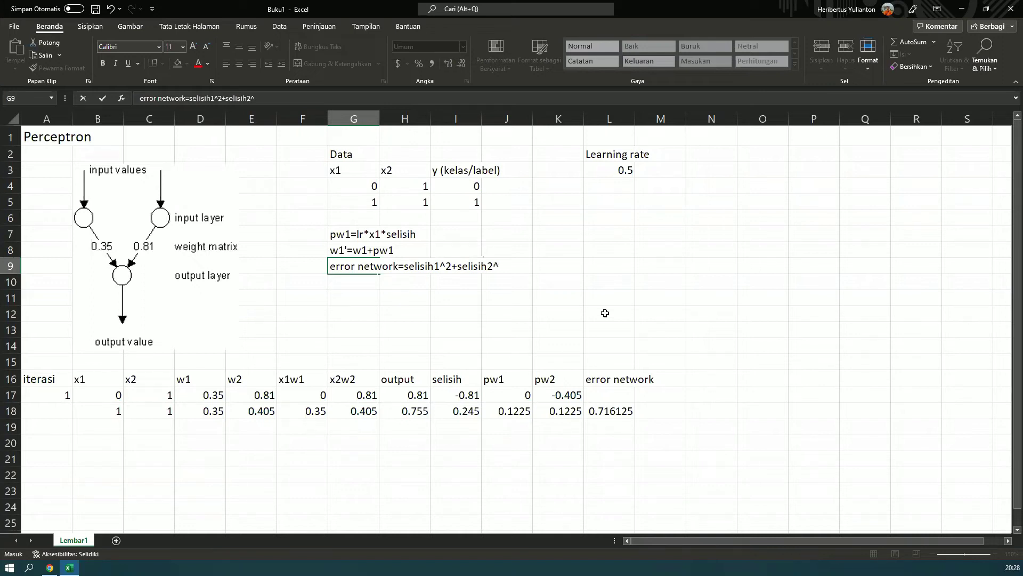
type("2")
key("Return")
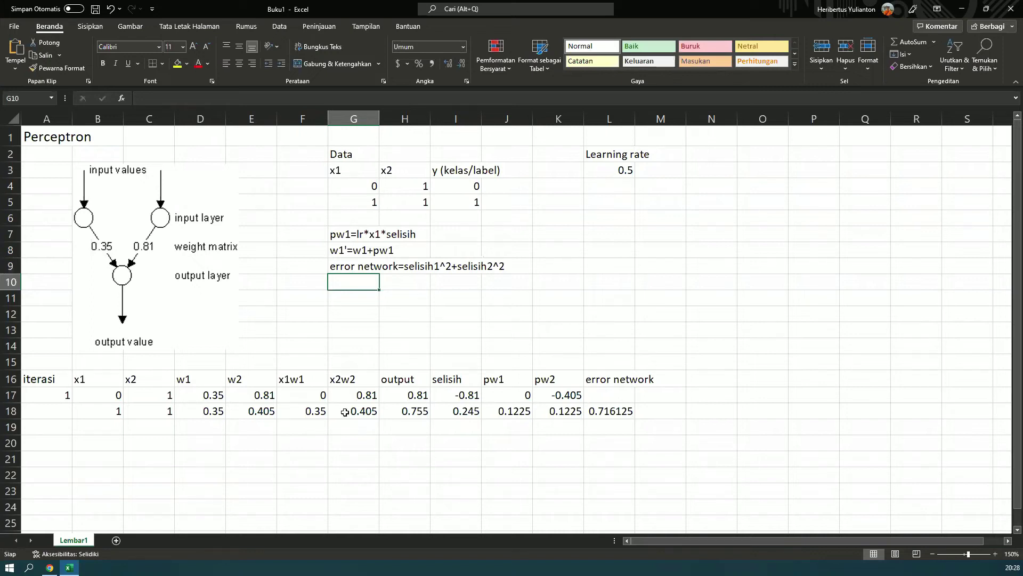
Enter iteration number 2 with x1 = 0 and x2 = 1 in A19:C19
left_click(23, 424)
type("2")
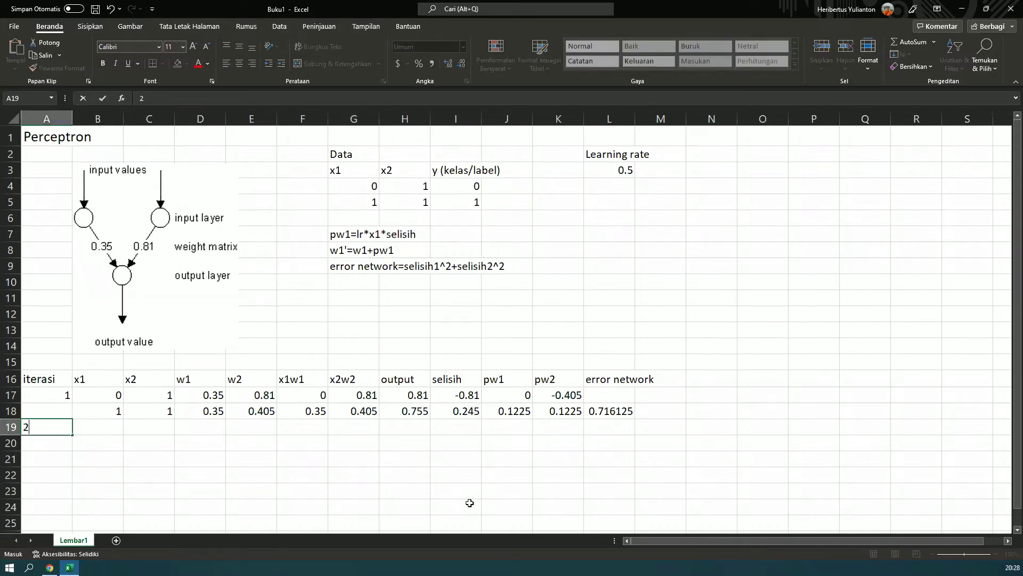
key("Tab")
type("0")
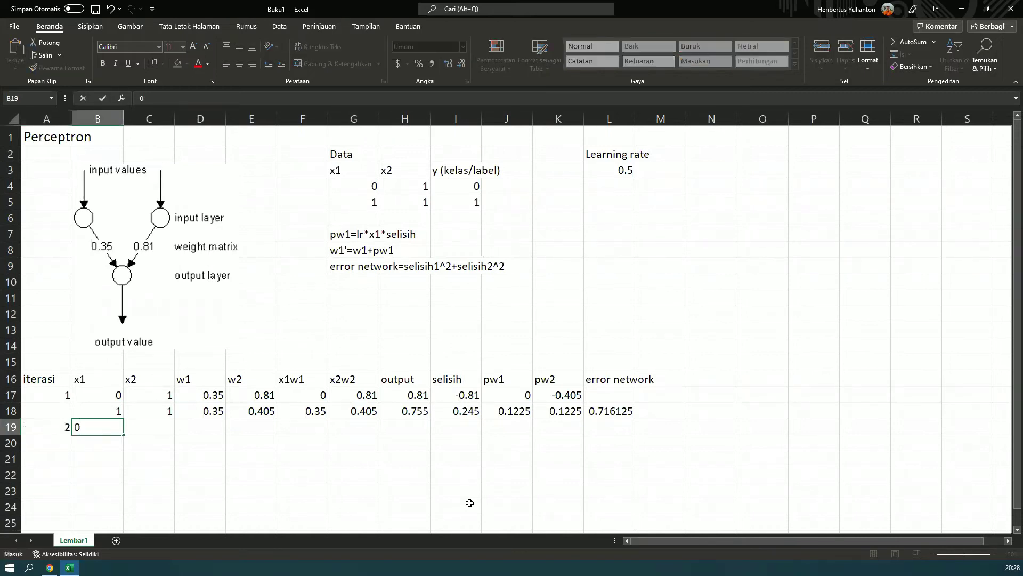
key("Tab")
type("1")
key("Tab")
key("Tab")
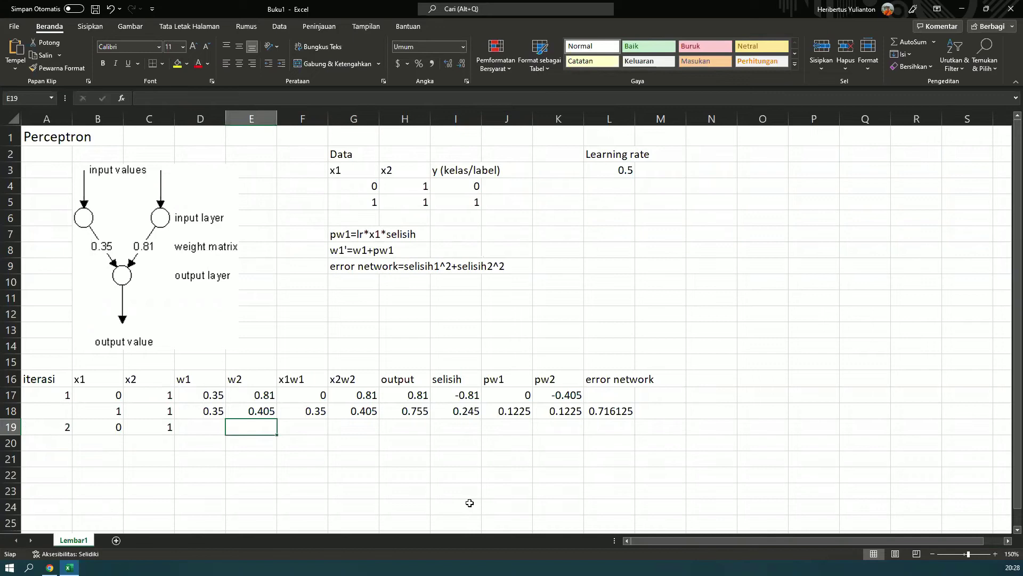
Fill the w1 and w2 formulas down into D19:E19, giving 0.4725 and 0.5275
key("shift+Tab")
key("Up")
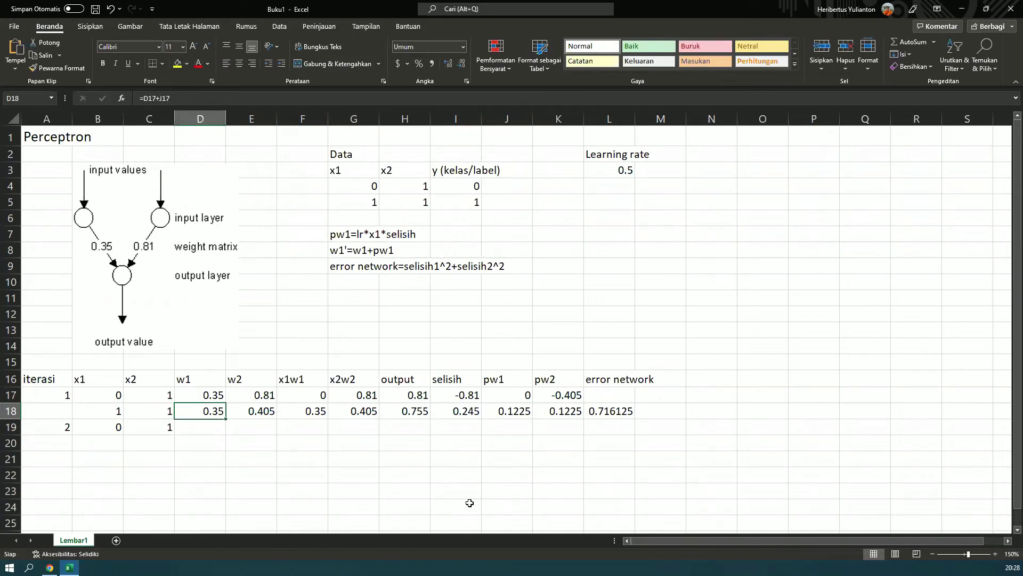
key("shift+Down")
key("ctrl+d")
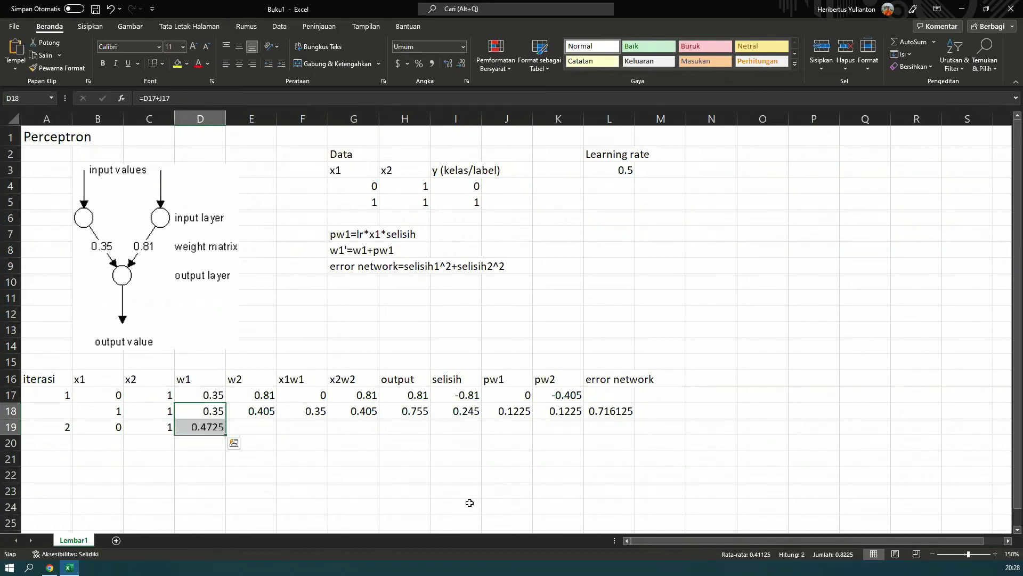
key("Right")
key("shift+Down")
key("ctrl+d")
key("Down")
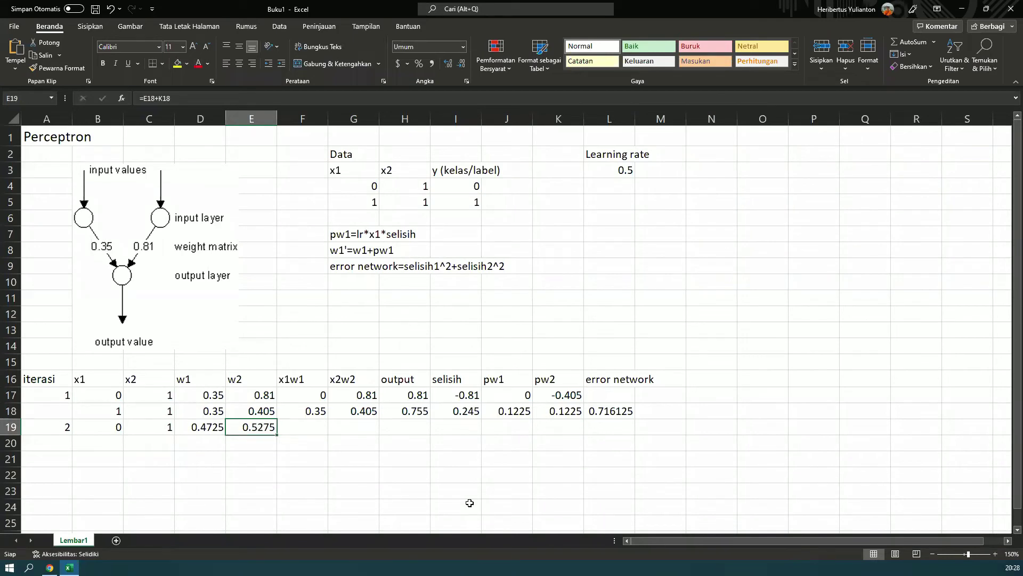
key("Left")
key("Right")
Fill the x1w1, x2w2, output and selisih formulas down from row 18 into F19:I19
key("Up")
key("Right")
key("shift+Down")
key("ctrl+d")
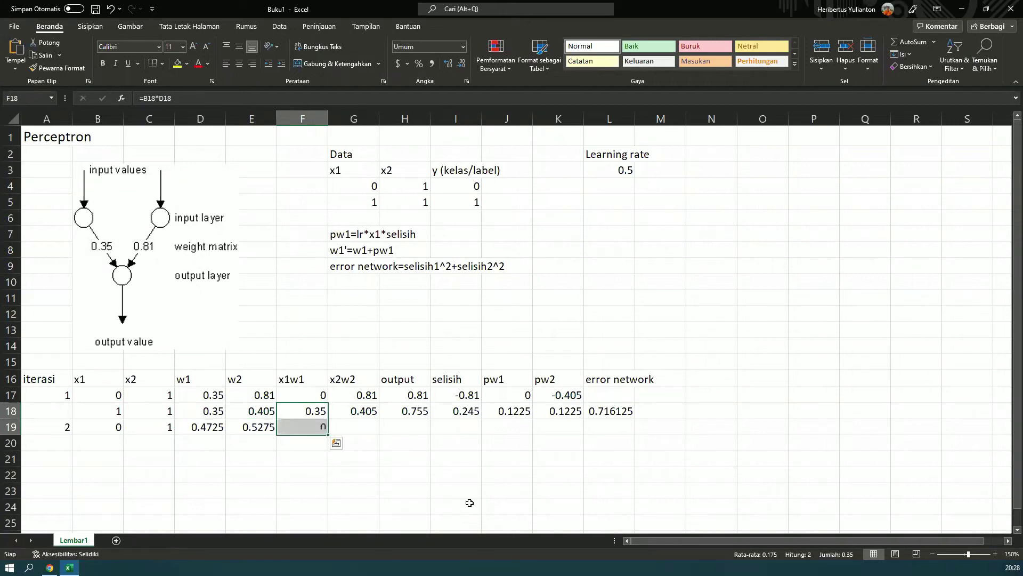
key("Right")
key("shift+Down")
key("ctrl+d")
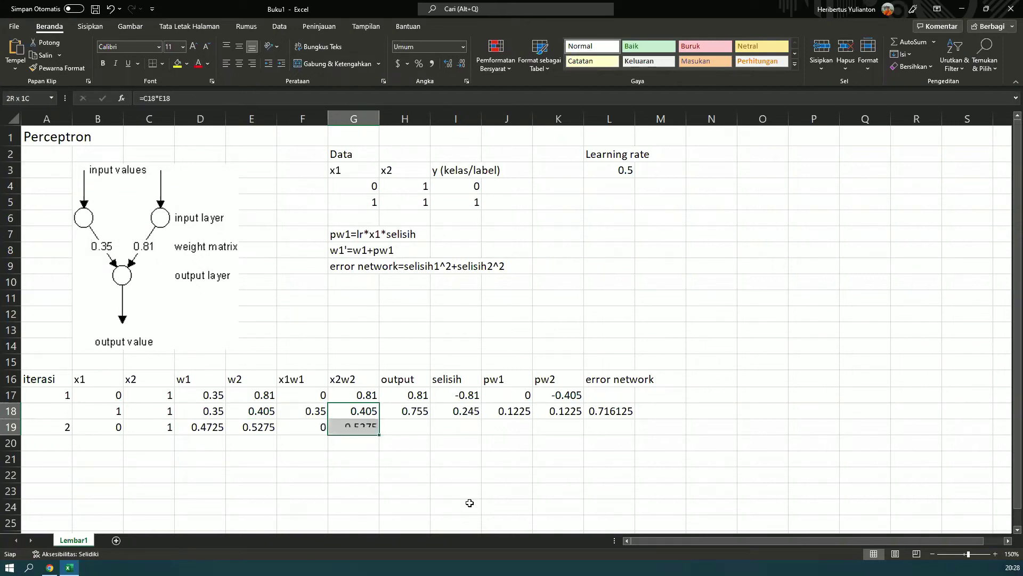
key("Right")
key("shift+Down")
key("ctrl+d")
key("Right")
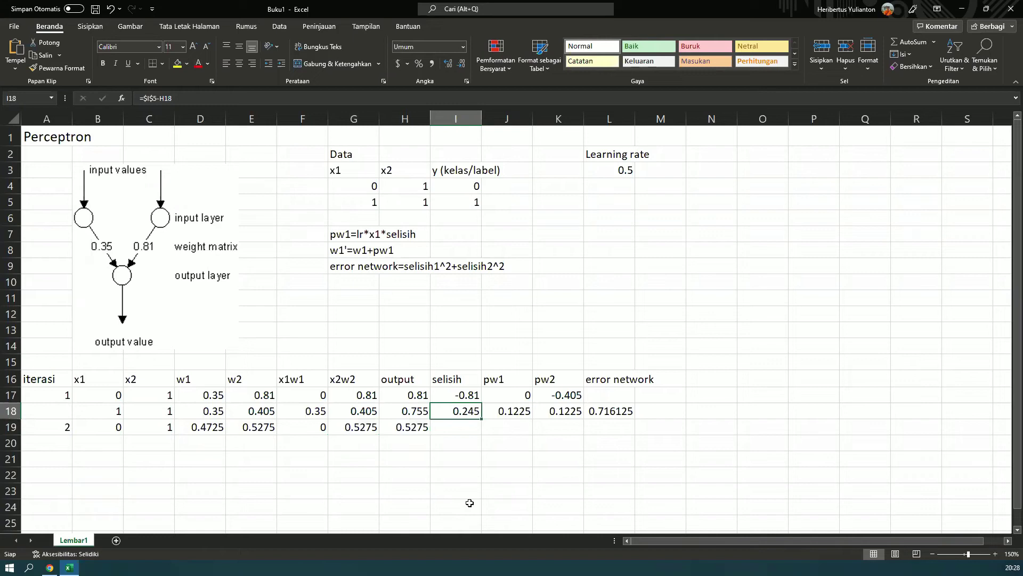
key("shift+Down")
key("ctrl+d")
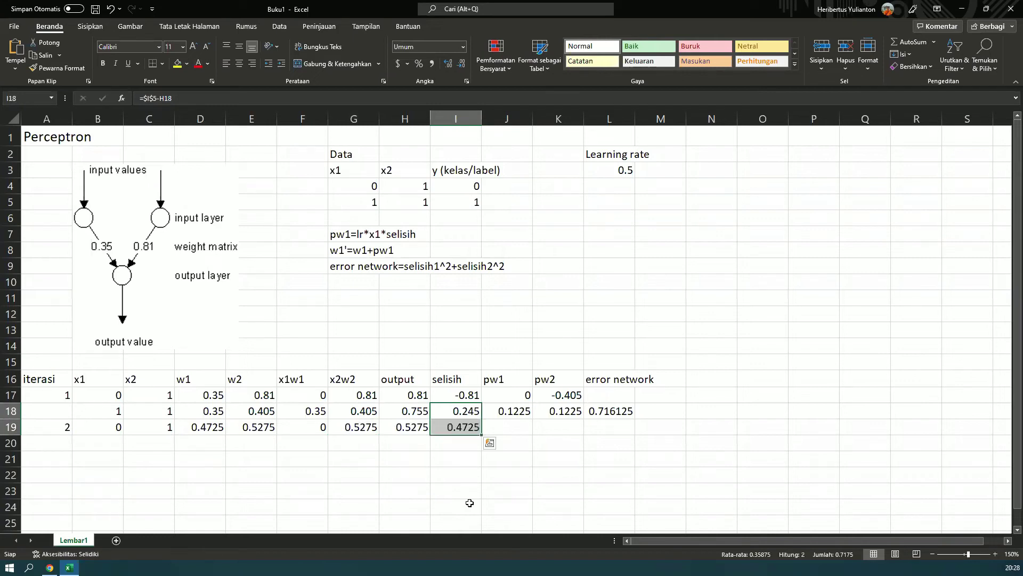
key("Down")
Fill the pw1 and pw2 formulas down into J19:K19, making pw2 0.23625
key("Up")
key("Right")
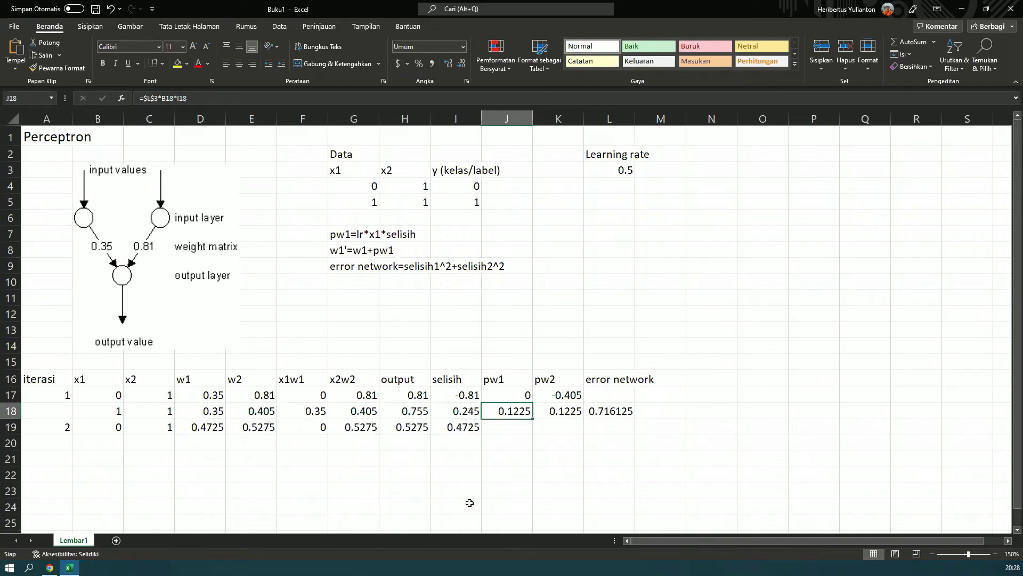
key("shift+Down")
key("ctrl+d")
key("Right")
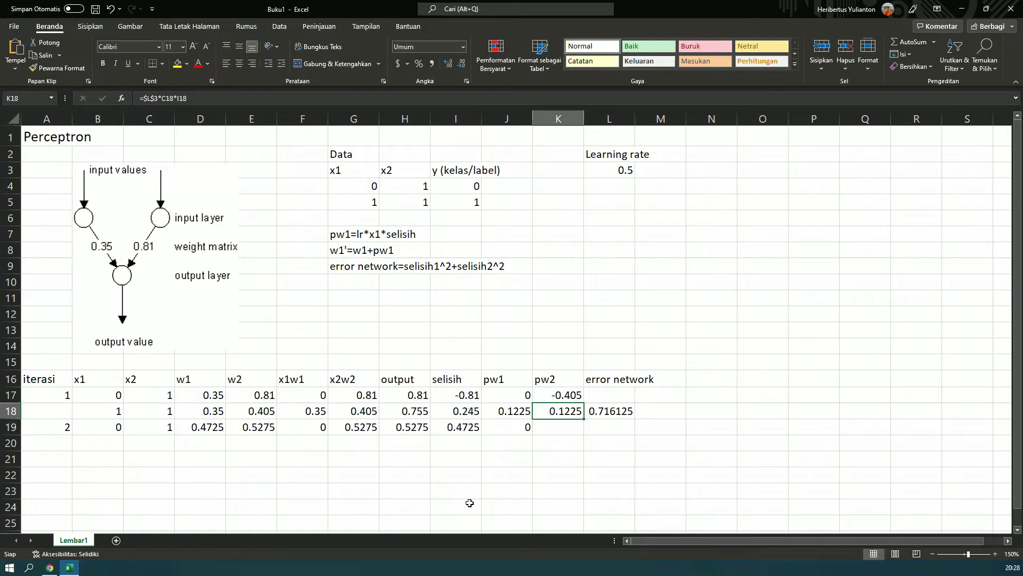
key("shift+Down")
key("ctrl+d")
key("Down")
key("Left")
key("Left")
key("Left")
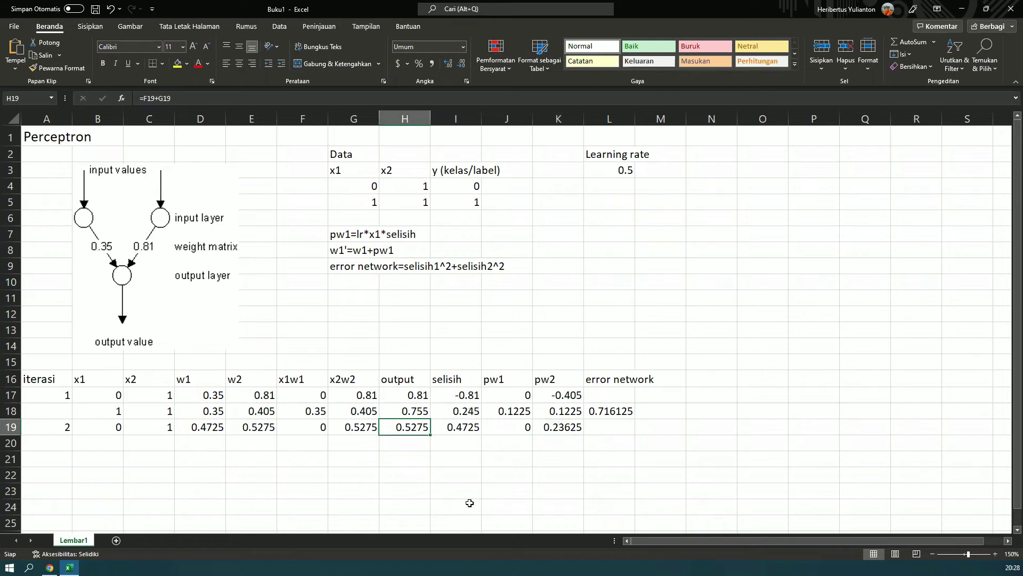
key("Right")
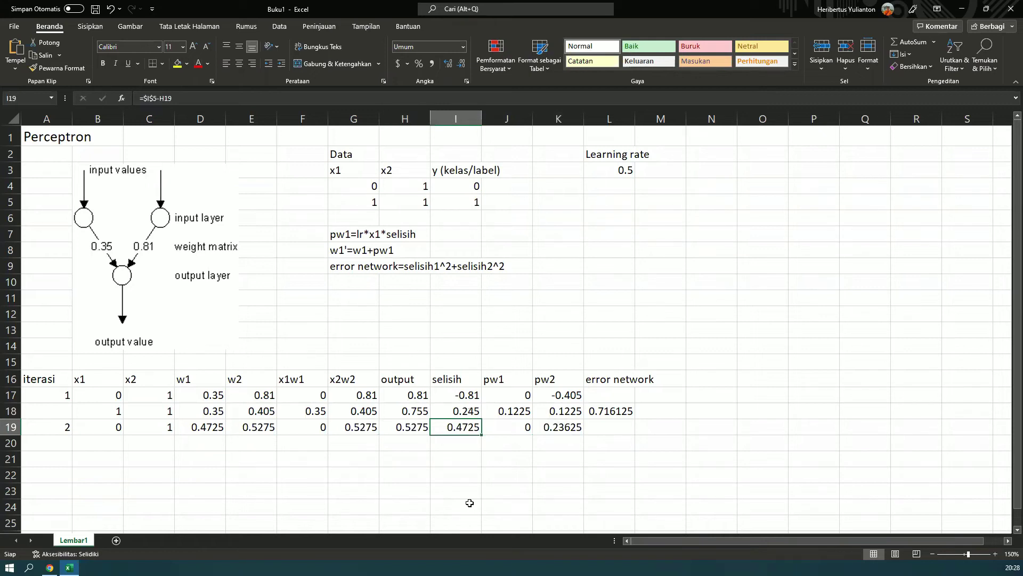
Change I19's formula from $I$5 to $I$4, making it =$I$4-H19
key("F2")
key("Left")
key("Left")
key("Left")
key("BackSpace")
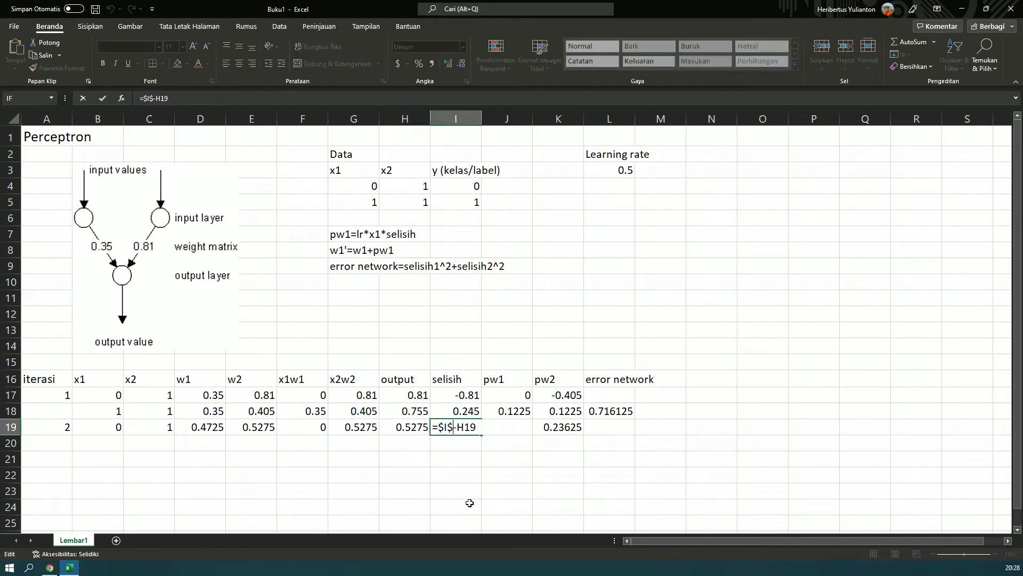
type("4")
key("Return")
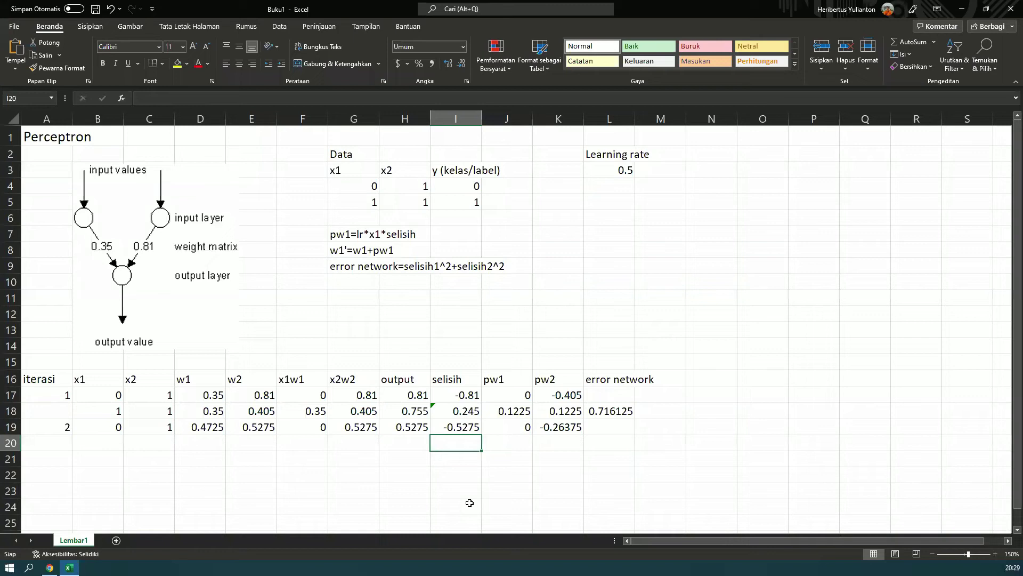
key("Up")
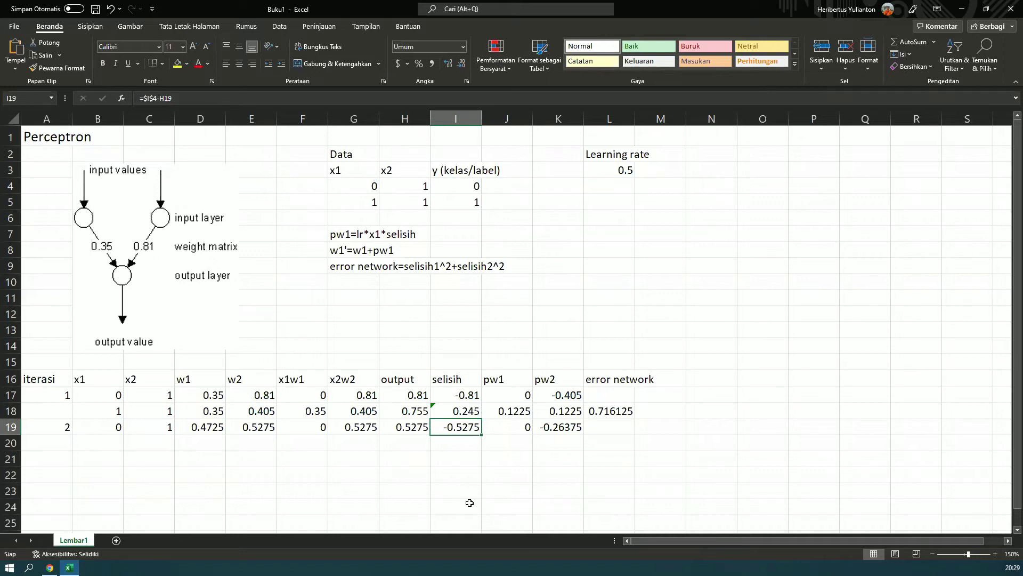
key("Down")
key("Left")
key("Left")
key("Left")
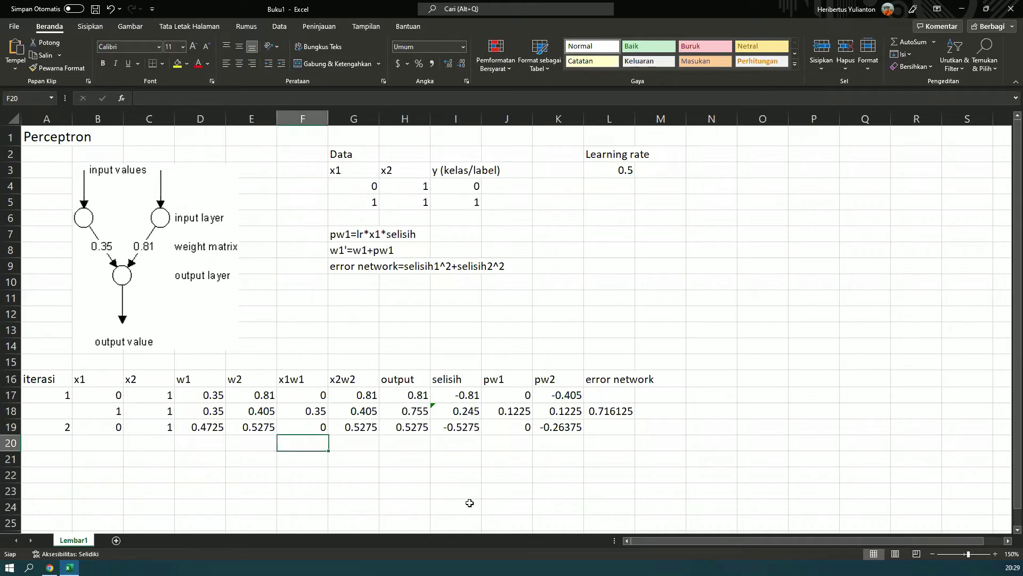
Enter x1 = 1 and x2 = 1 in B20:C20
key("Left")
key("Left")
key("Left")
type("1")
key("Tab")
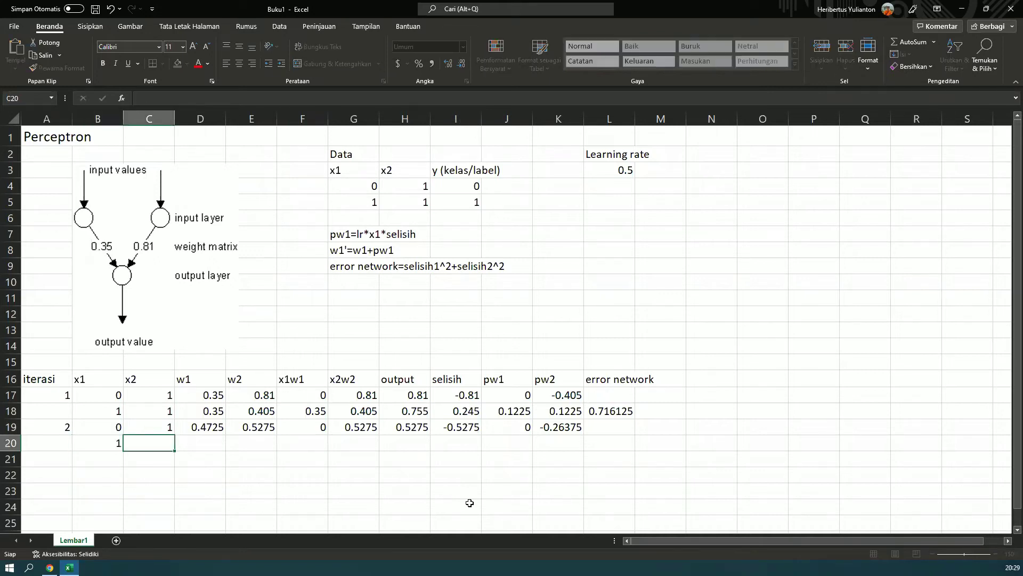
type("1")
key("Tab")
Fill the w1, w2, x1w1, x2w2 and output formulas down from row 19 into D20:H20
key("Up")
key("shift+Down")
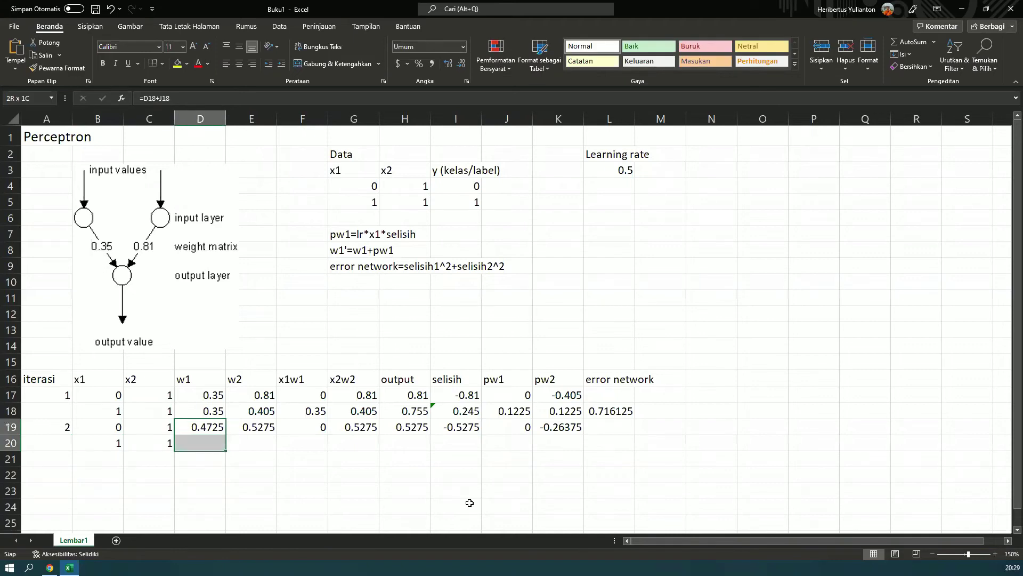
key("ctrl+d")
key("Right")
key("shift+Down")
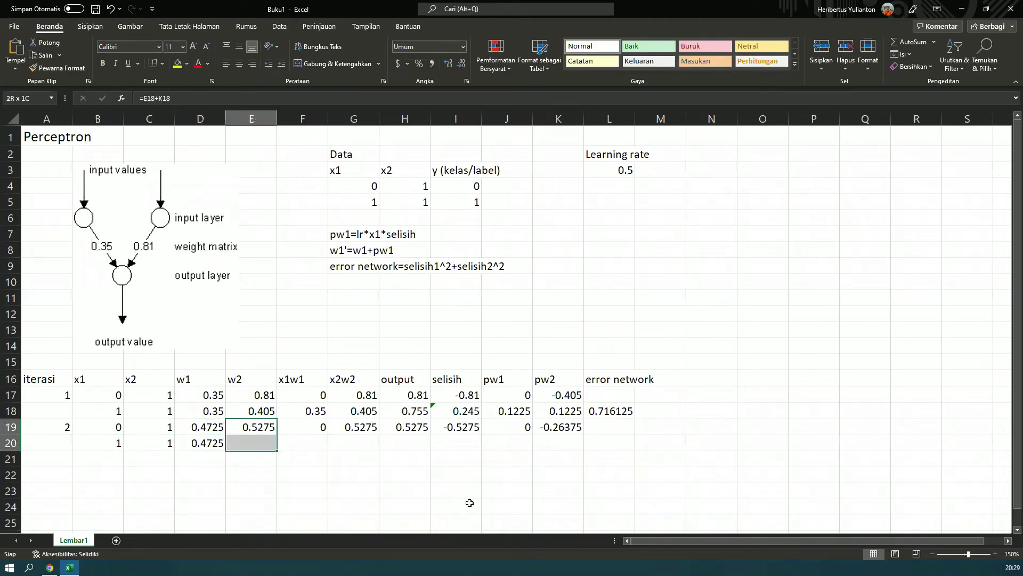
key("ctrl+d")
key("Right")
key("shift+Down")
key("ctrl+d")
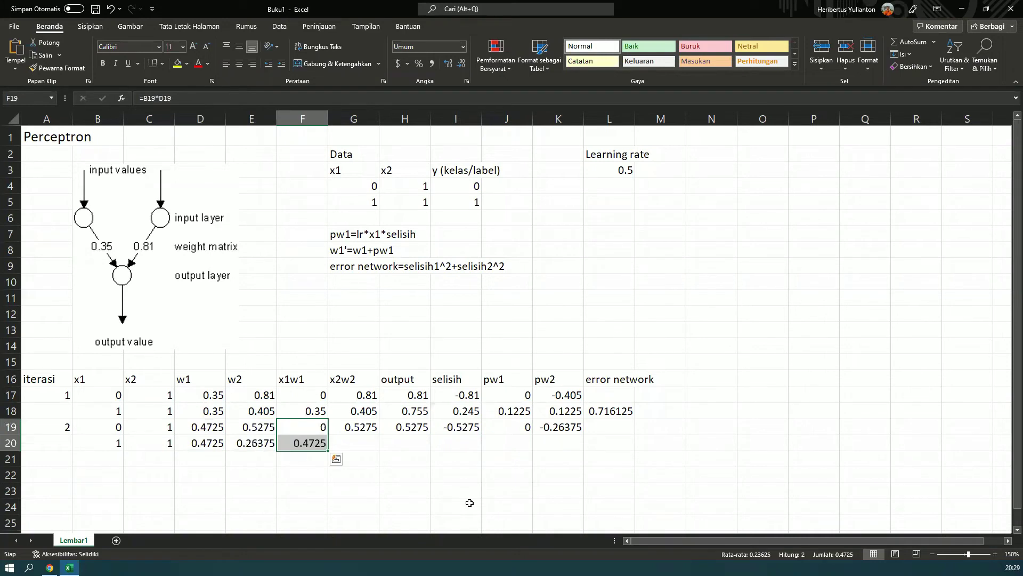
key("Right")
key("shift+Down")
key("ctrl+d")
key("Right")
key("shift+Down")
key("ctrl+d")
Fill the selisih formula into I20 and correct it to =$I$5-H20
key("Right")
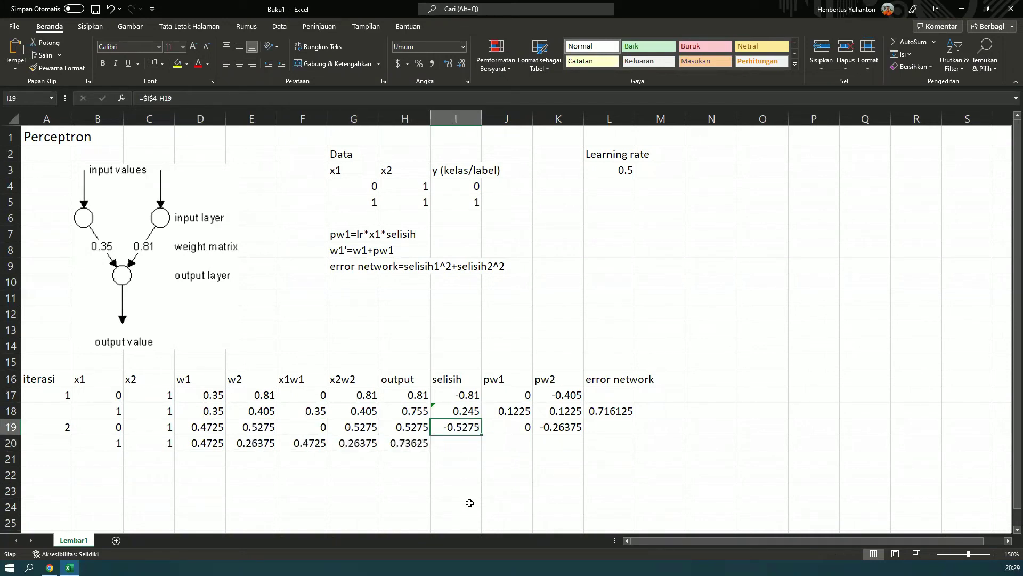
key("shift+Down")
key("ctrl+d")
key("Down")
key("F2")
key("Left")
key("Left")
key("Left")
key("BackSpace")
type("5")
key("Return")
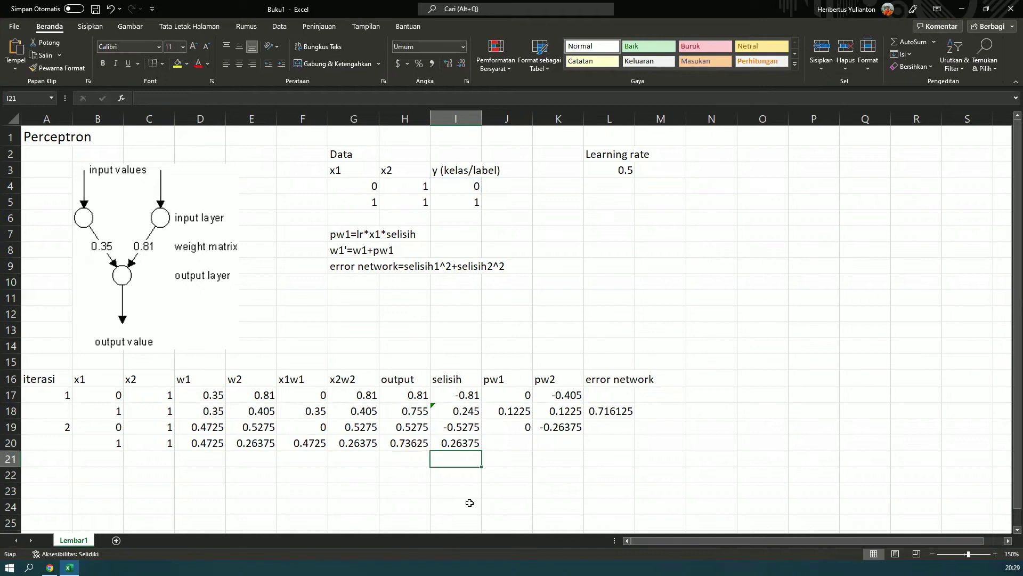
Fill the pw1 and pw2 formulas down into J20:K20, both 0.131875
key("Up")
key("Right")
key("Up")
key("shift+Down")
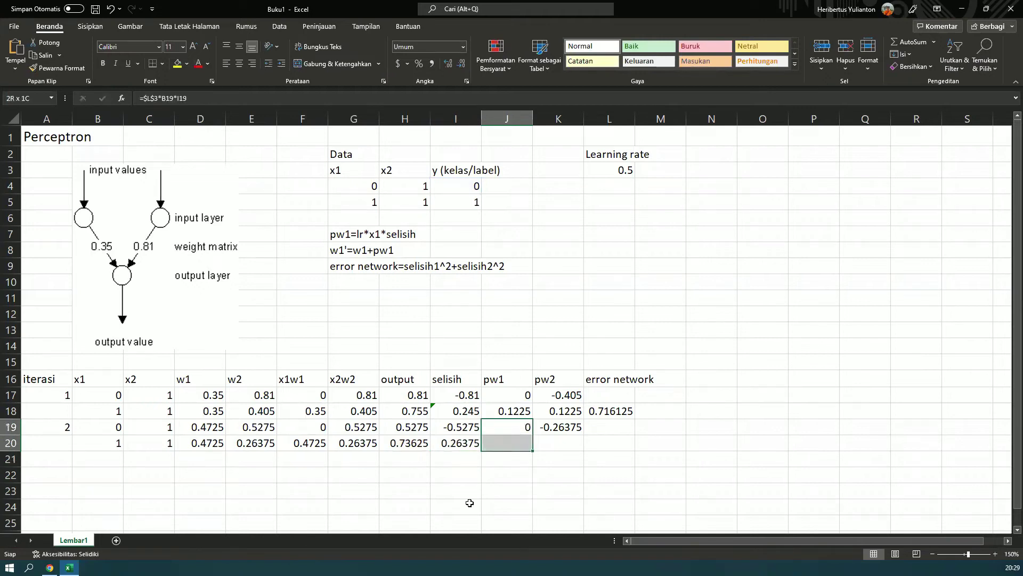
key("ctrl+d")
key("Right")
key("shift+Down")
key("ctrl+d")
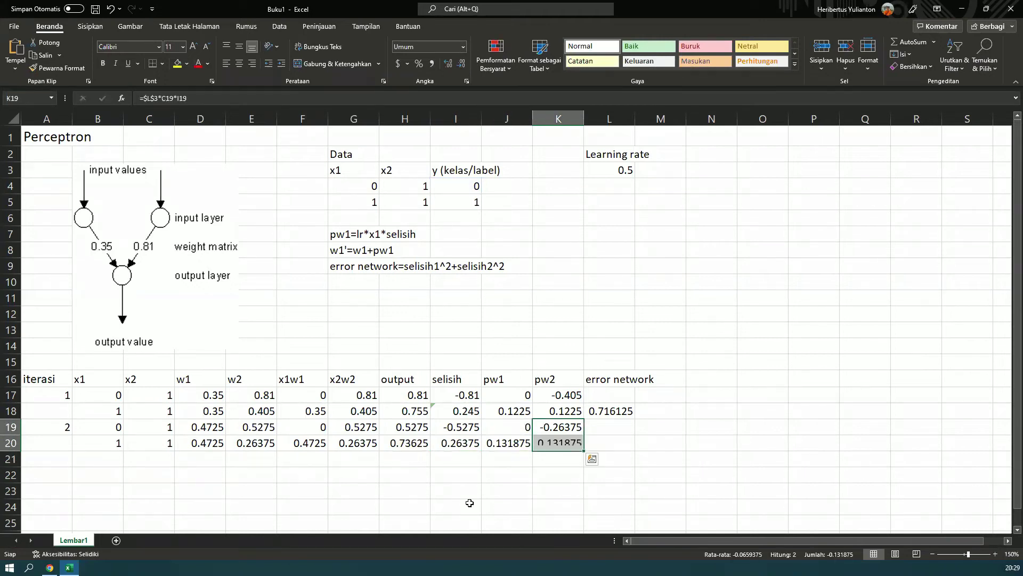
Copy the error network formula from L18 into L20
key("Up")
key("Right")
key("ctrl+c")
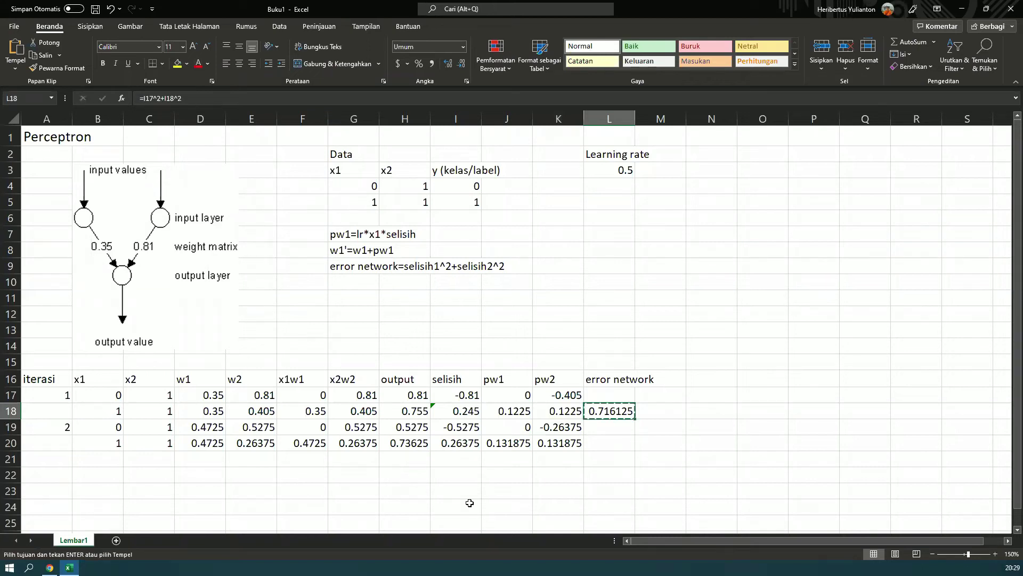
key("Down")
key("Down")
key("Return")
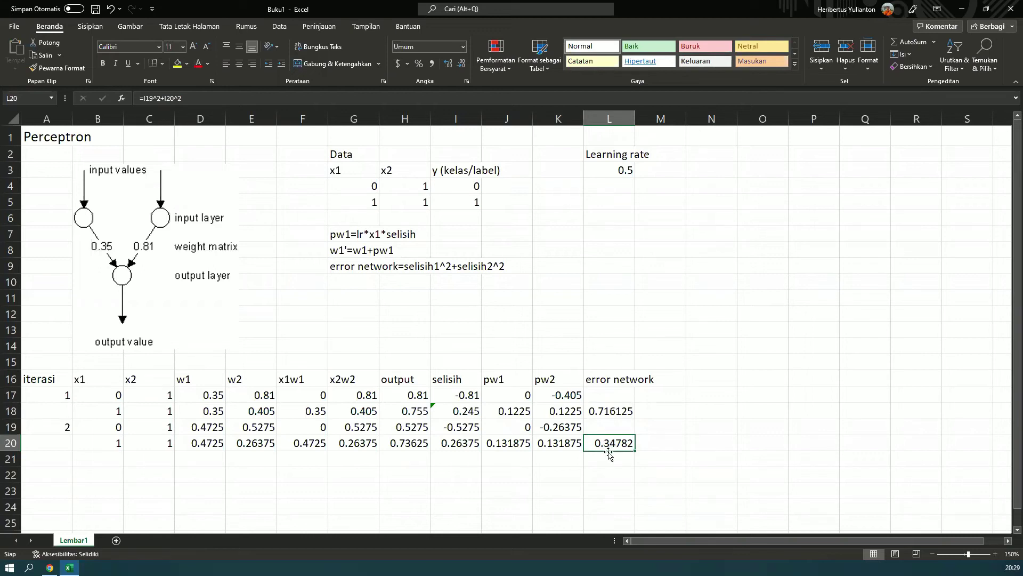
Start row 21 with iteration number 3, x1 = 0 and x2 = 1
left_click(65, 457)
type("3")
key("Tab")
type("0")
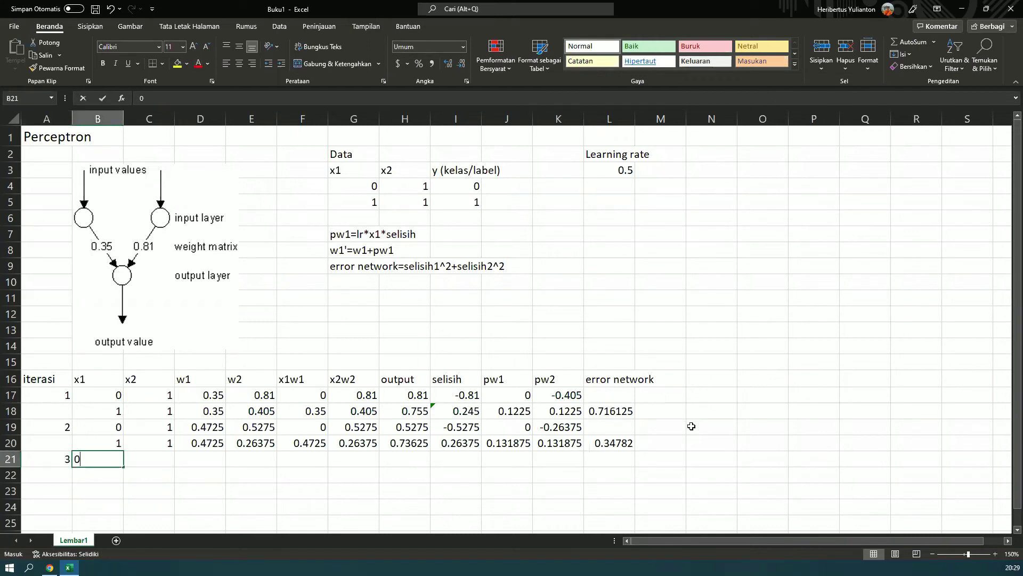
key("Tab")
type("1")
key("Tab")
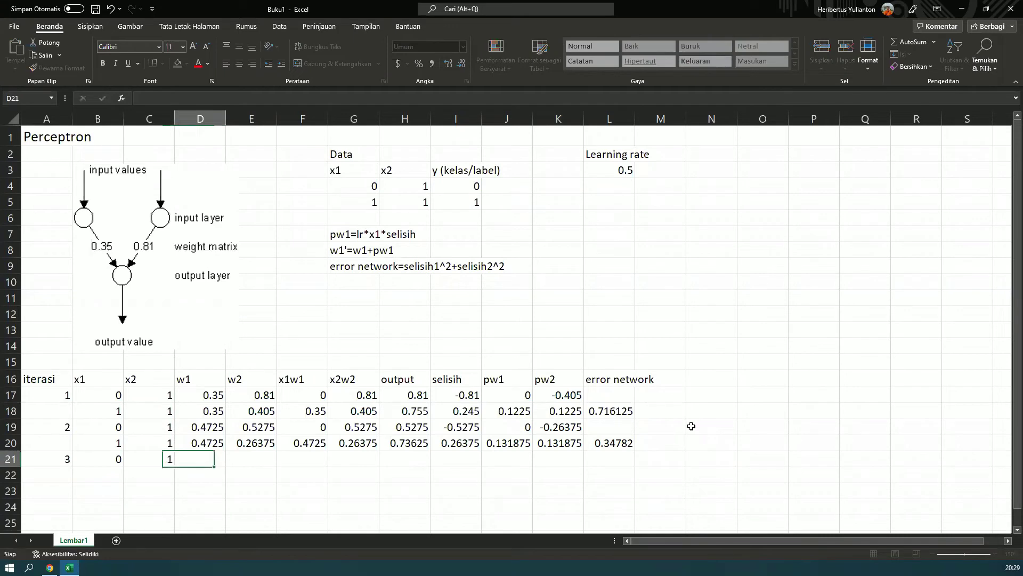
Fill the w1, w2 and x1w1 formulas down into row 21 with Ctrl+D
key("Up")
key("shift+Down")
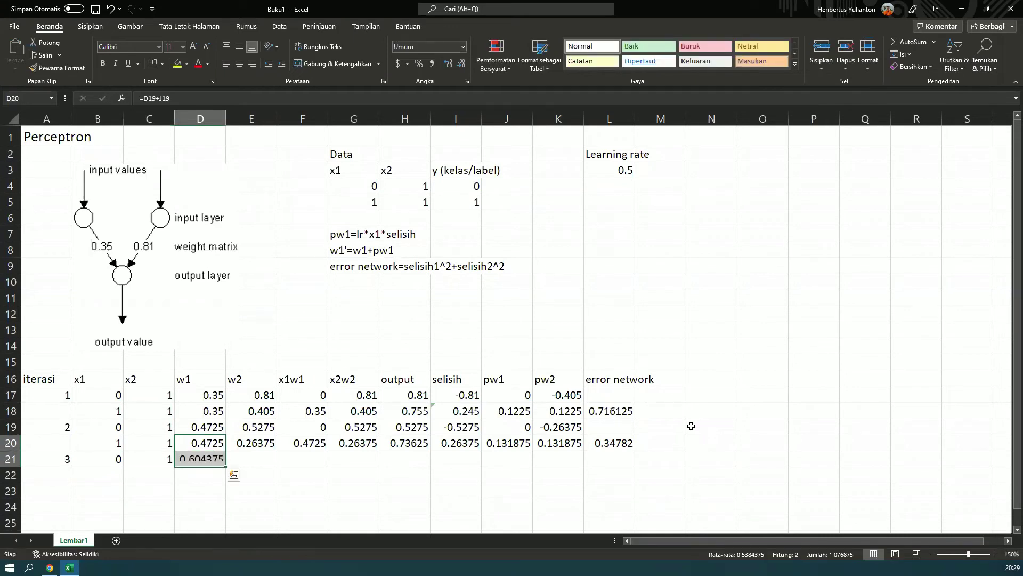
key("Right")
key("shift+Down")
key("ctrl+d")
key("Right")
key("shift+Down")
key("ctrl+d")
Fill the x2w2 and output formulas down into G21 and H21
key("Right")
key("shift+Down")
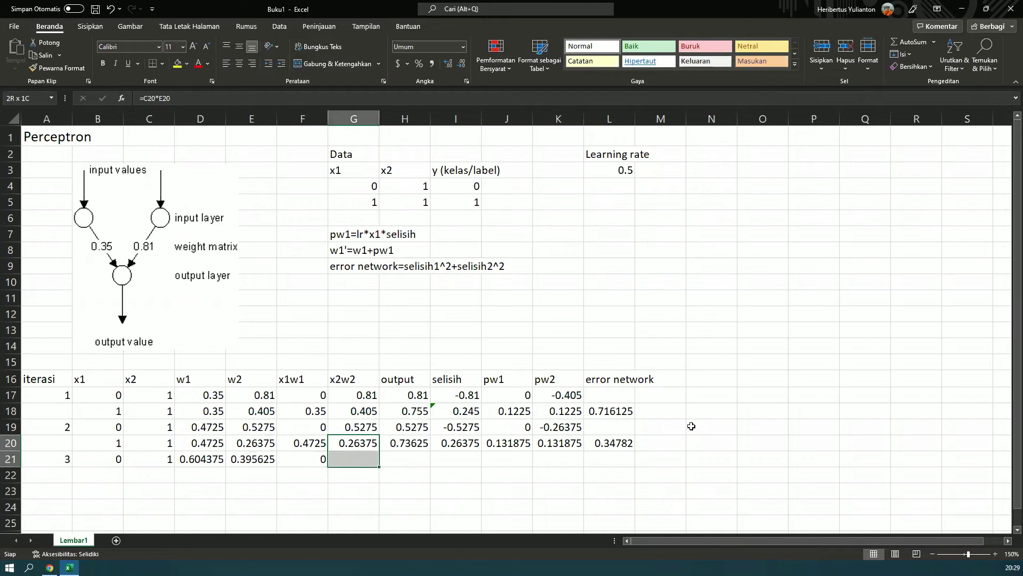
key("ctrl+d")
key("Right")
key("shift+Down")
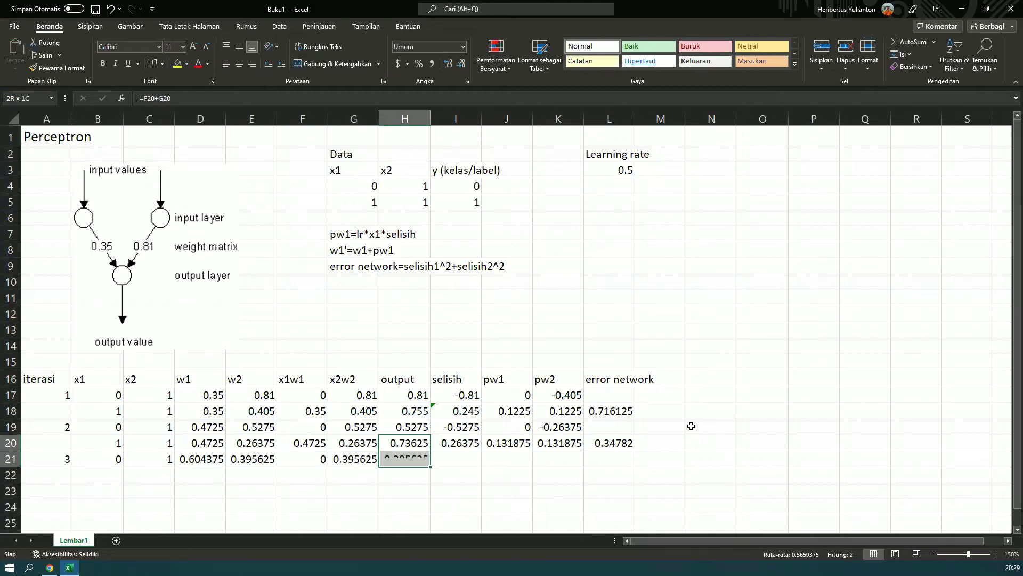
key("ctrl+d")
Copy the selisih formulas from I19:I20 and paste them into I21:I22
key("Right")
key("shift+Down")
key("Up")
key("Up")
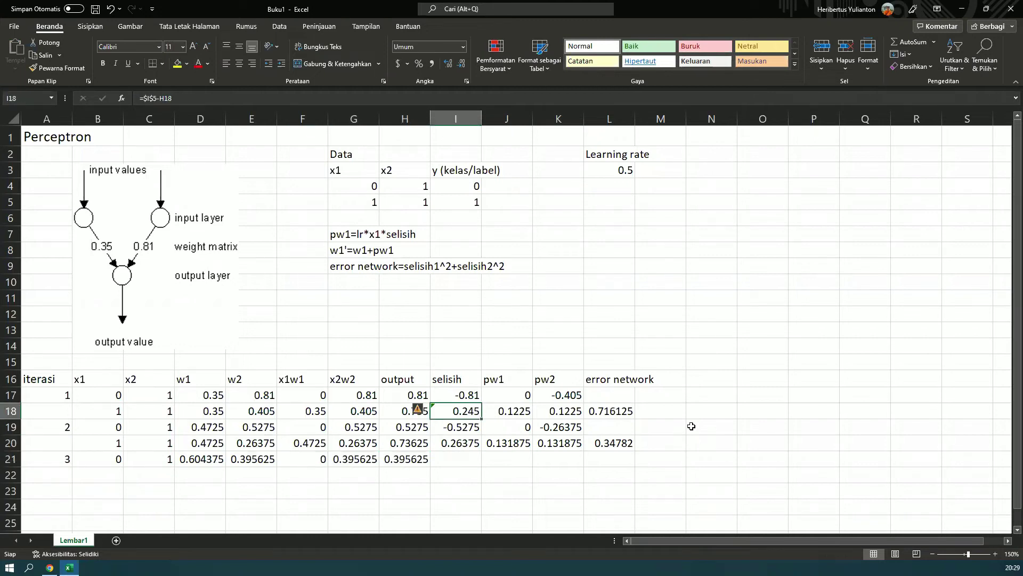
key("Down")
key("shift+Down")
key("ctrl+v")
key("ctrl+c")
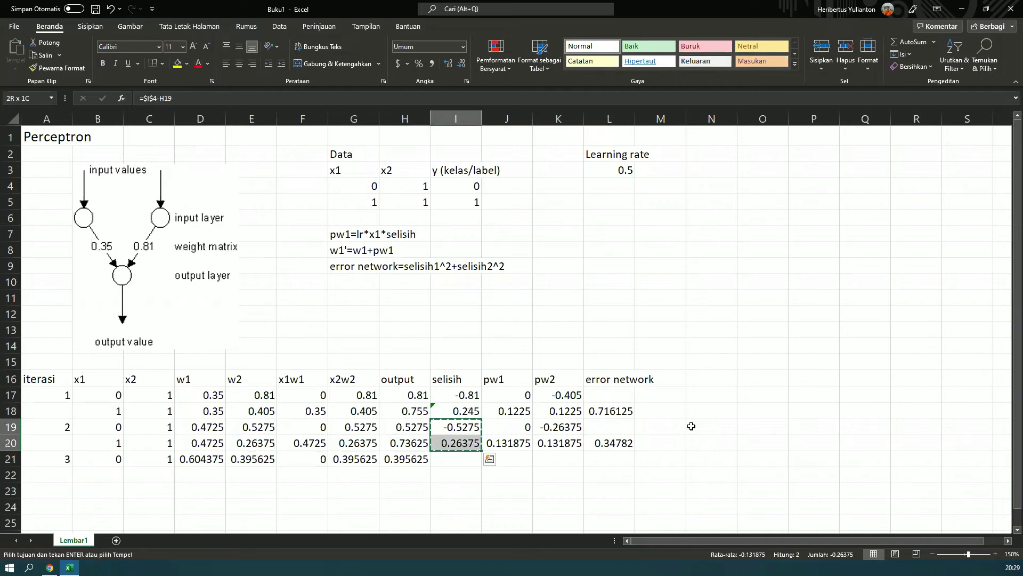
key("Down")
key("Down")
key("Return")
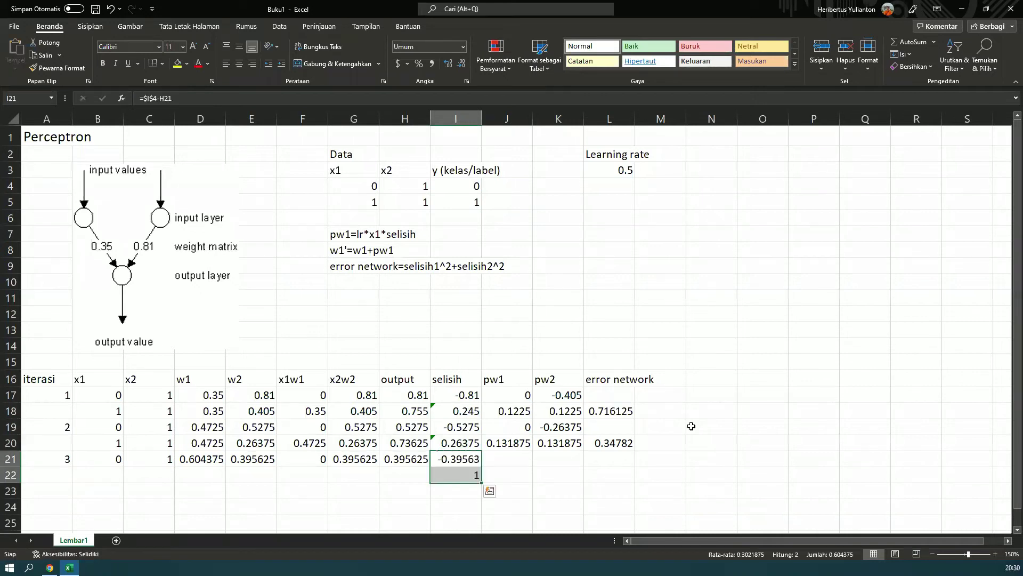
Fill the pw1 and pw2 weight-update formulas down into J21 and K21
key("Right")
key("Up")
key("shift+Down")
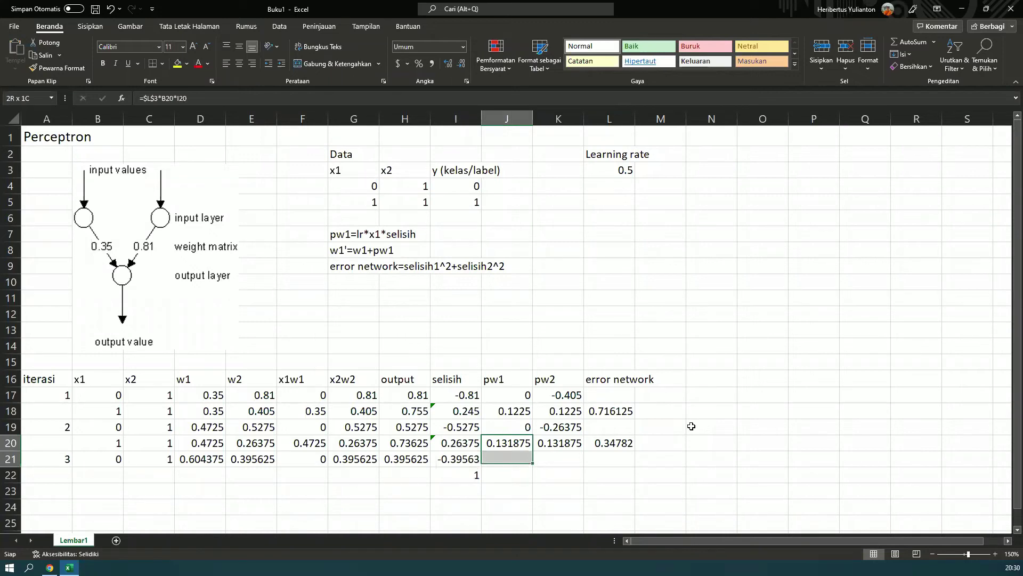
key("ctrl+d")
key("Right")
key("shift+Down")
key("ctrl+d")
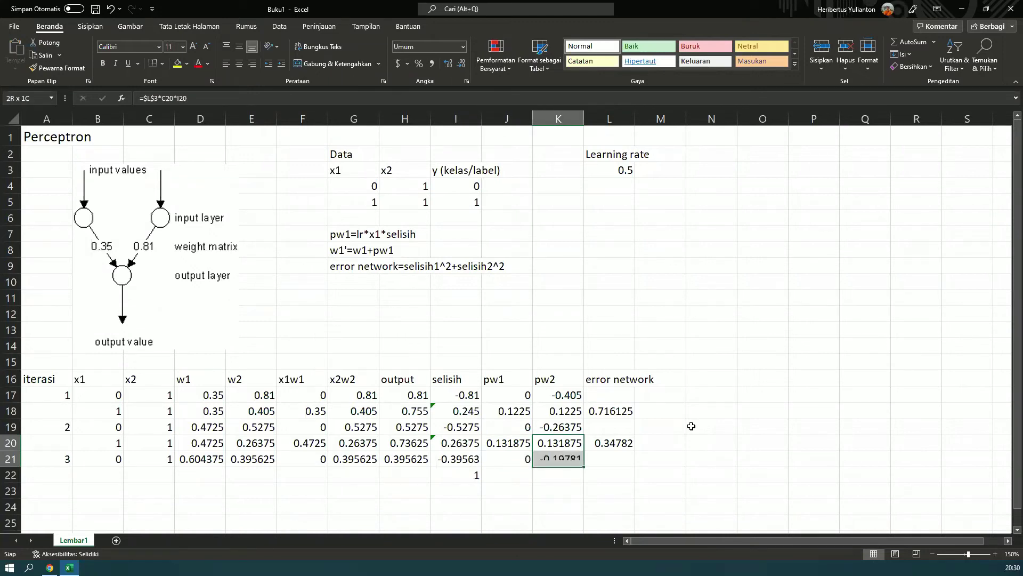
key("Down")
Enter the second pattern in row 22: x1 = 1, x2 = 1
key("Return")
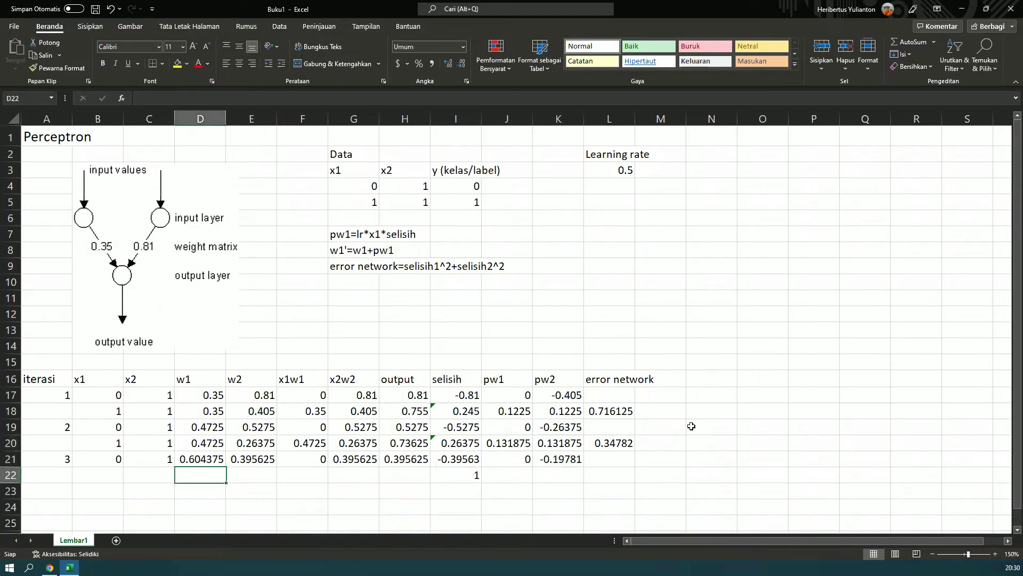
key("Left")
key("Left")
type("1")
key("Tab")
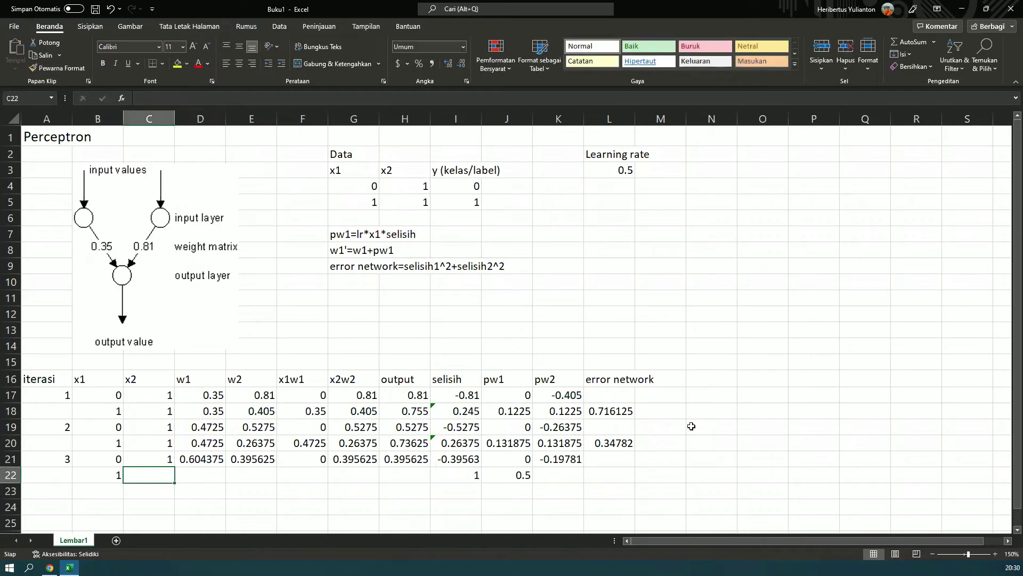
type("1")
key("Tab")
Fill the w1, w2 and x1w1 formulas down into row 22
key("Up")
key("shift+Down")
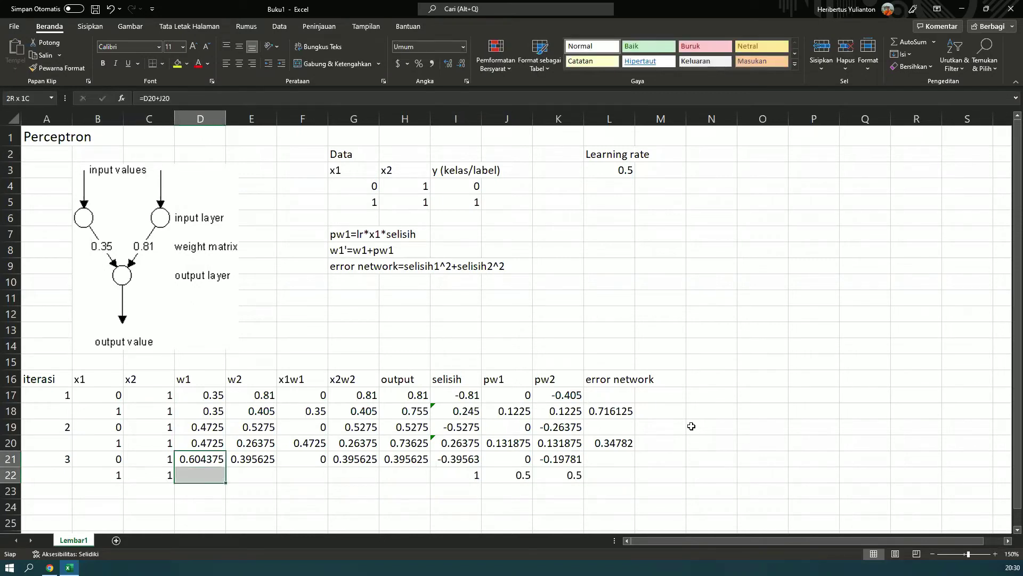
key("ctrl+d")
key("Right")
key("shift+Down")
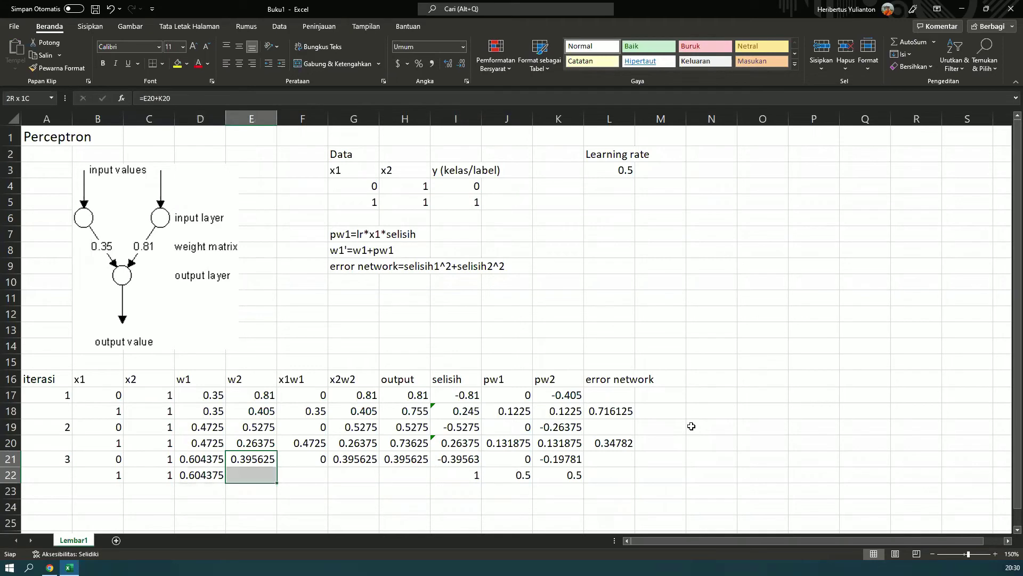
key("ctrl+d")
key("Right")
key("shift+Down")
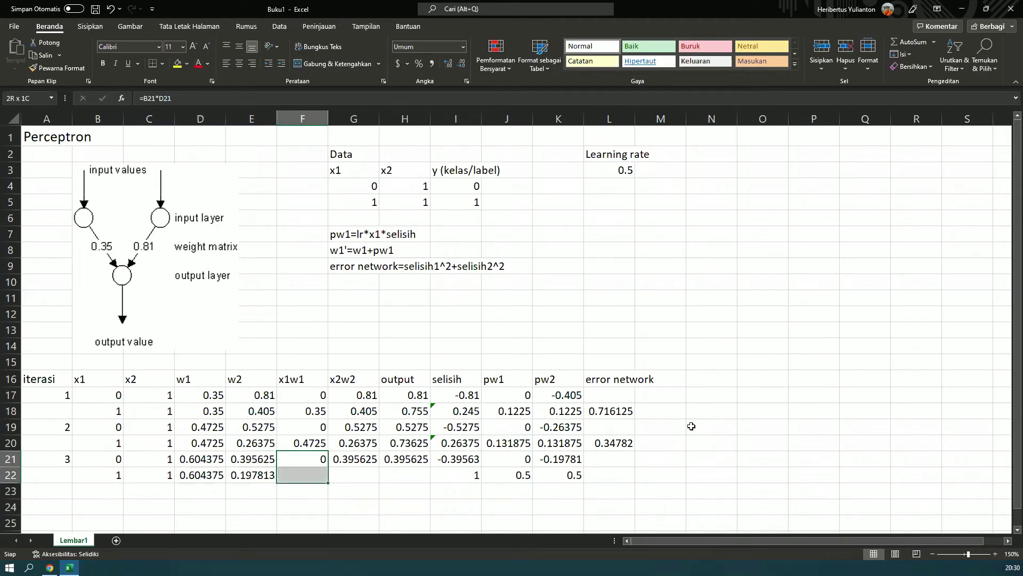
key("ctrl+d")
Fill the x2w2 and output formulas down into G22 and H22, giving output 0.802188
key("Right")
key("shift+Down")
key("ctrl+d")
key("Right")
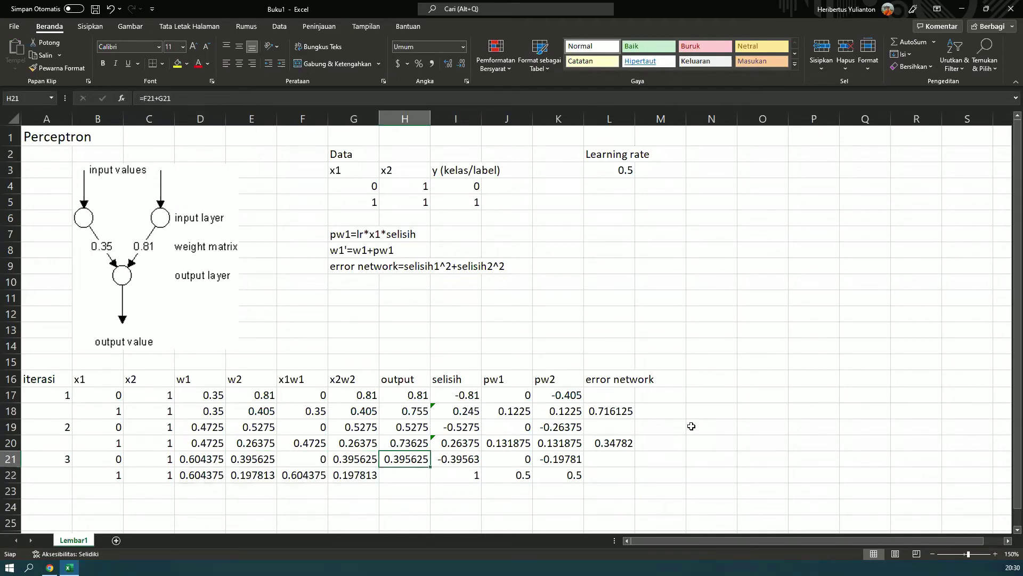
key("shift+Down")
key("ctrl+d")
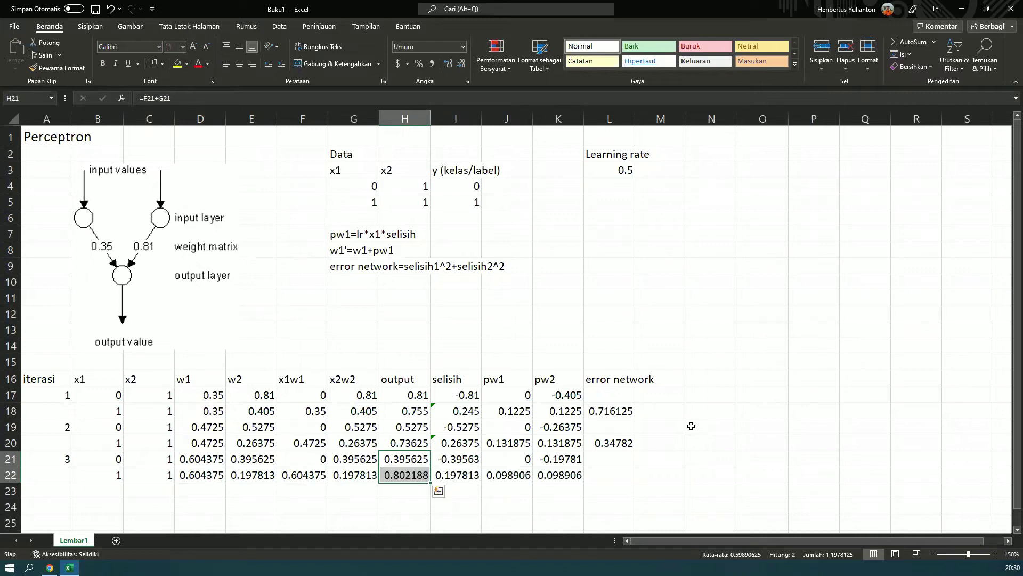
Check the pw1/pw2 formulas, then paste L20's error network formula into L22, giving 0.195649
key("Down")
key("Right")
key("Right")
key("Up")
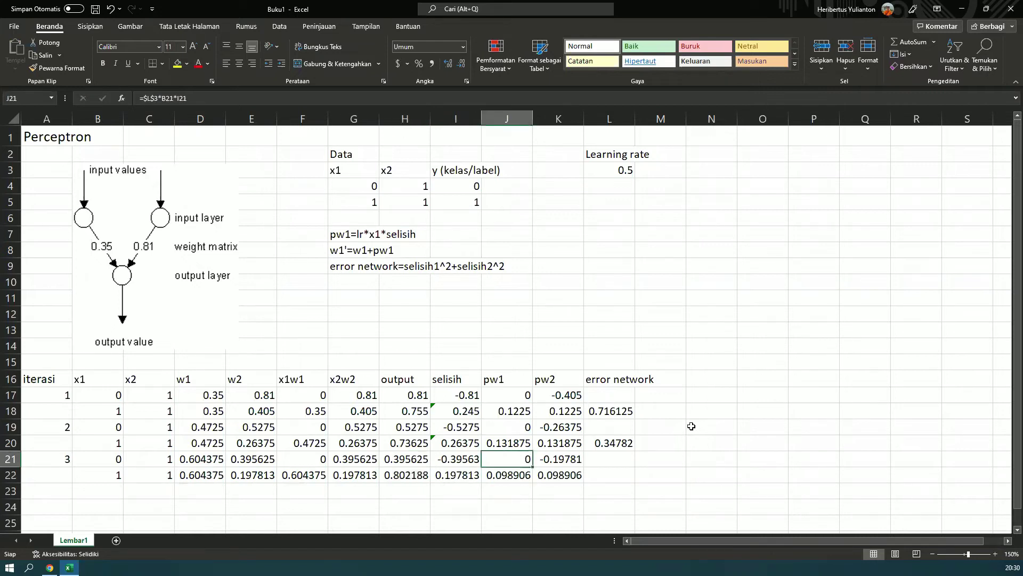
key("Down")
key("Right")
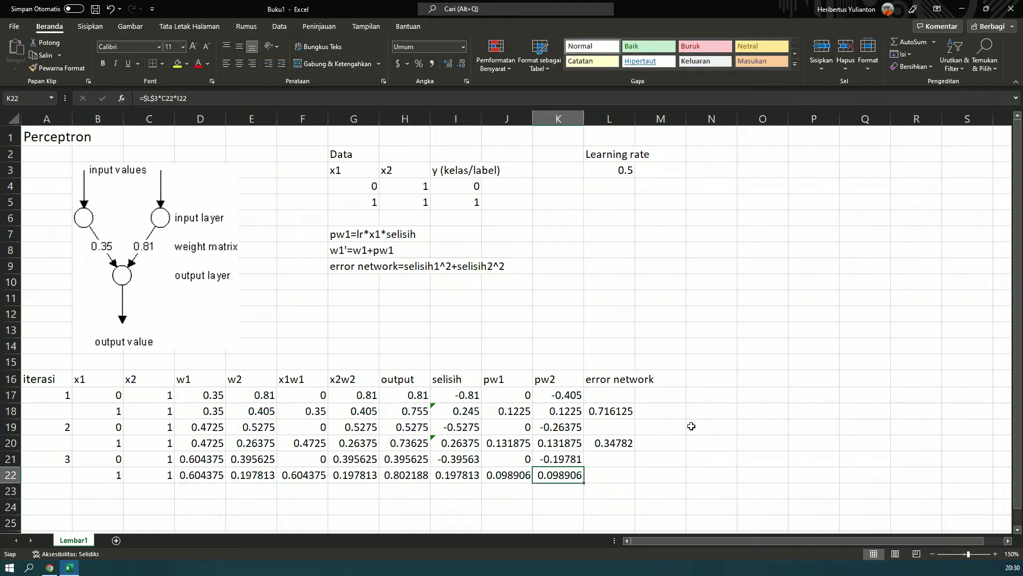
key("Up")
key("Up")
key("Right")
key("ctrl+c")
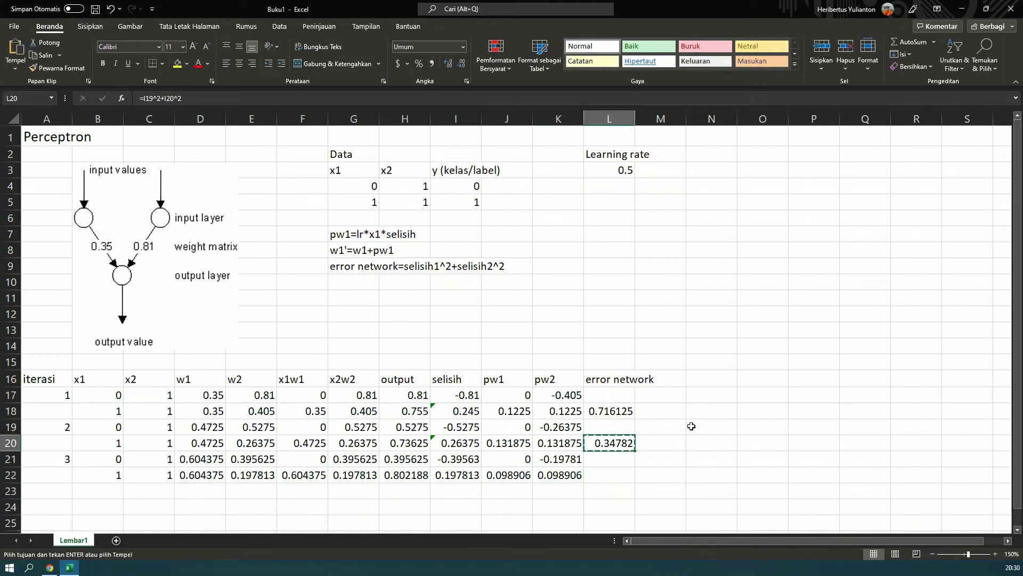
key("Down")
key("Down")
key("Down")
key("Up")
key("Return")
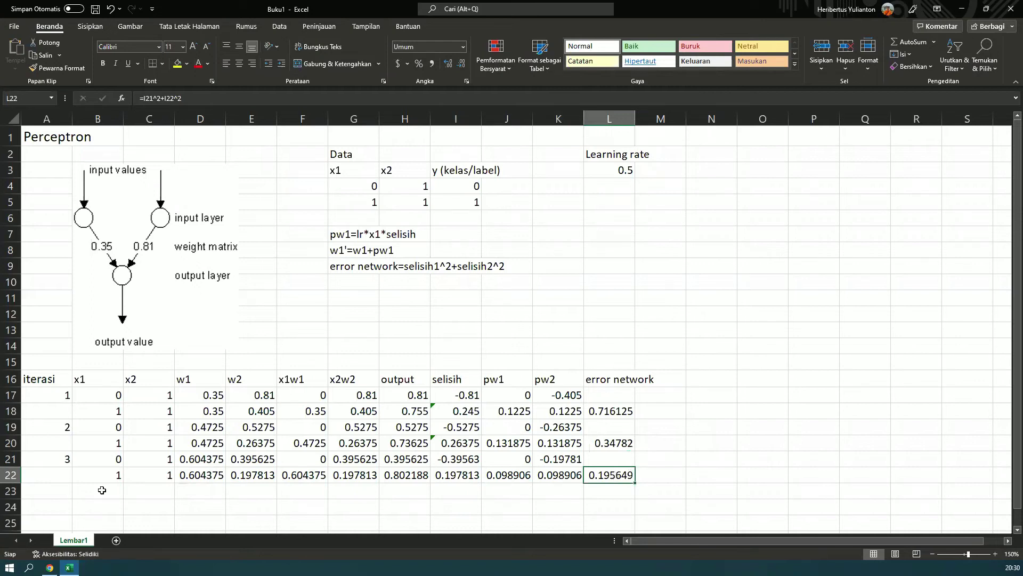
Start iteration 4 in row 23 with x1 = 0 and x2 = 1
left_click(57, 491)
type("4")
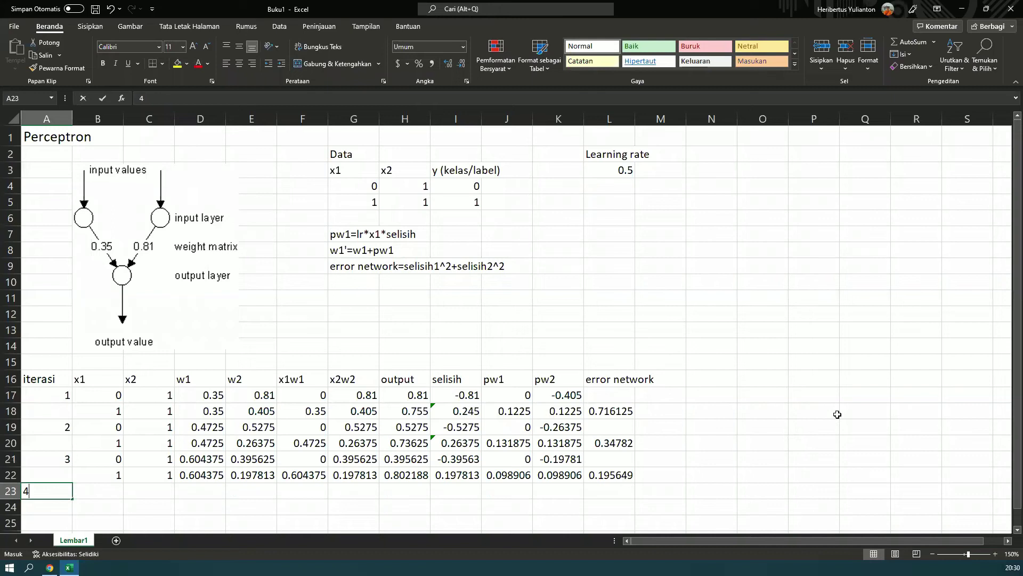
key("Tab")
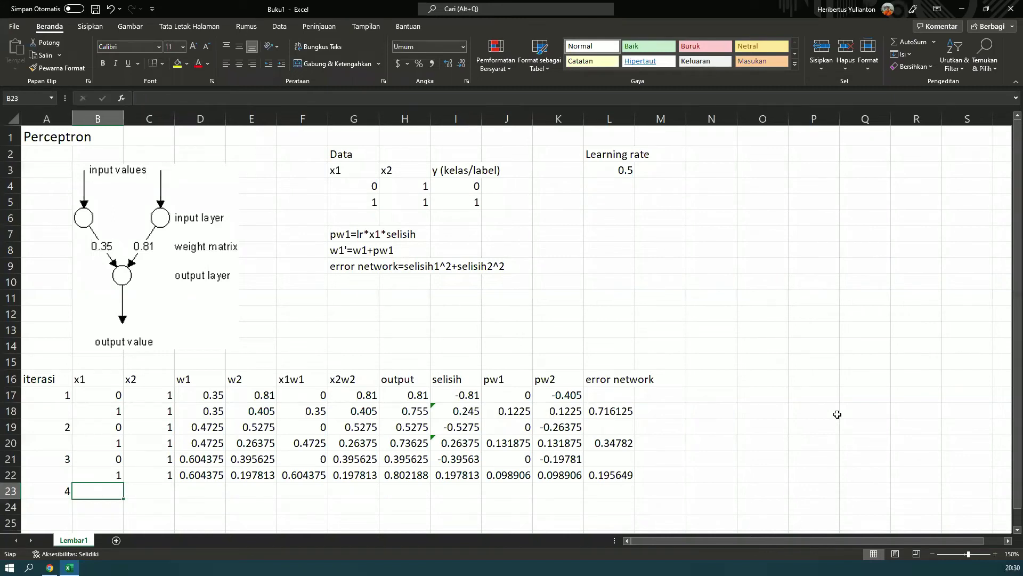
key("shift+Up")
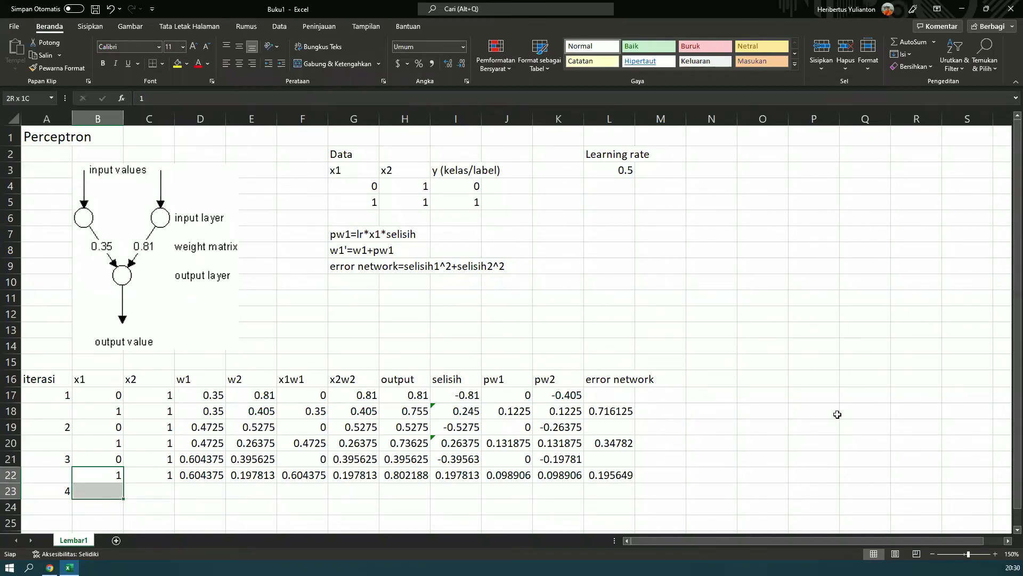
key("ctrl+d")
key("Right")
key("Left")
key("Down")
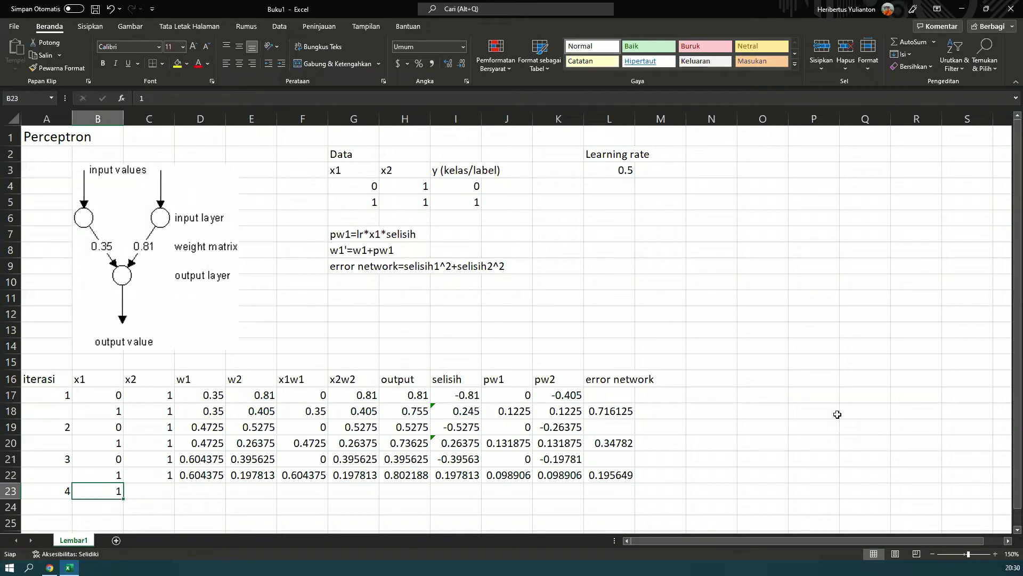
type("0")
key("Tab")
type("1")
key("Tab")
key("Up")
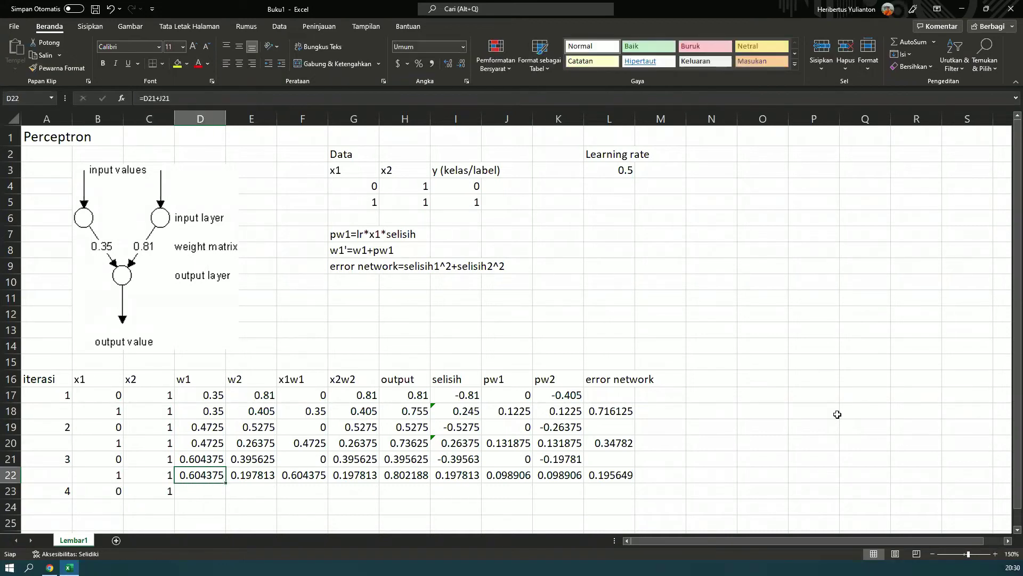
Fill the w1, w2, x1w1, x2w2 and output formulas down into row 23
key("shift+Down")
key("ctrl+d")
key("Right")
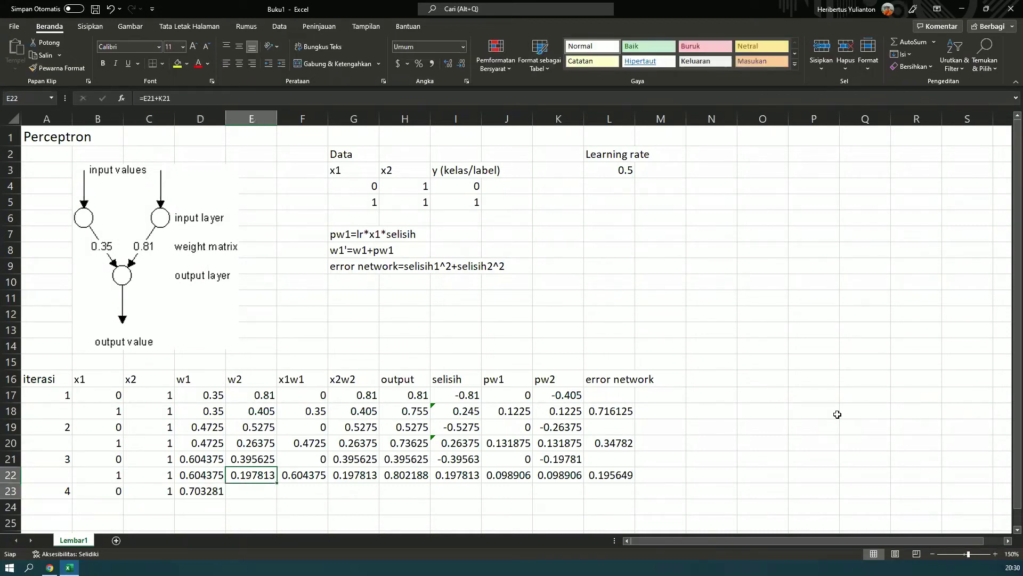
key("shift+Down")
key("ctrl+d")
key("Right")
key("shift+Down")
key("ctrl+d")
key("Right")
key("shift+Down")
key("ctrl+d")
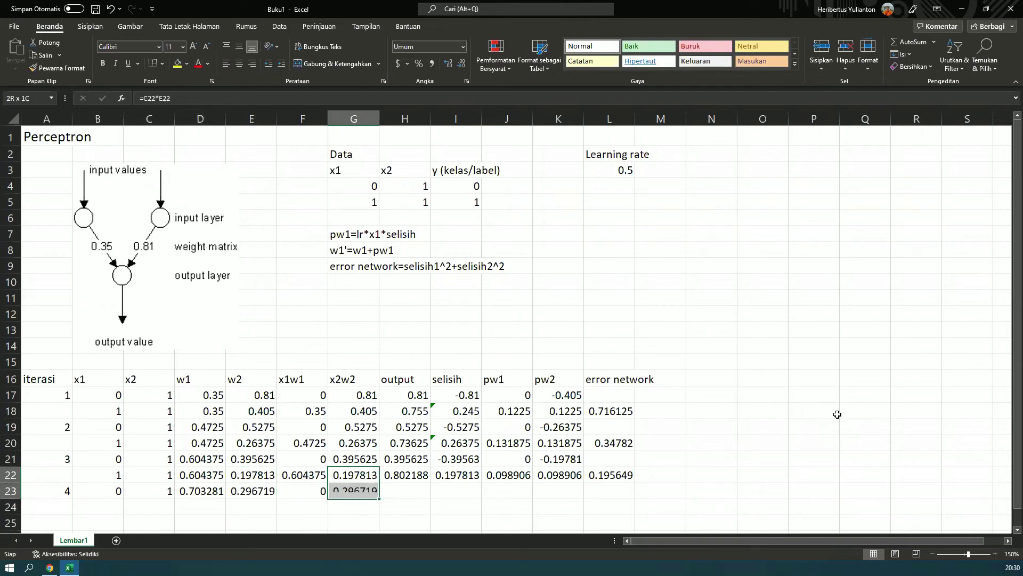
key("Right")
key("shift+Down")
key("ctrl+d")
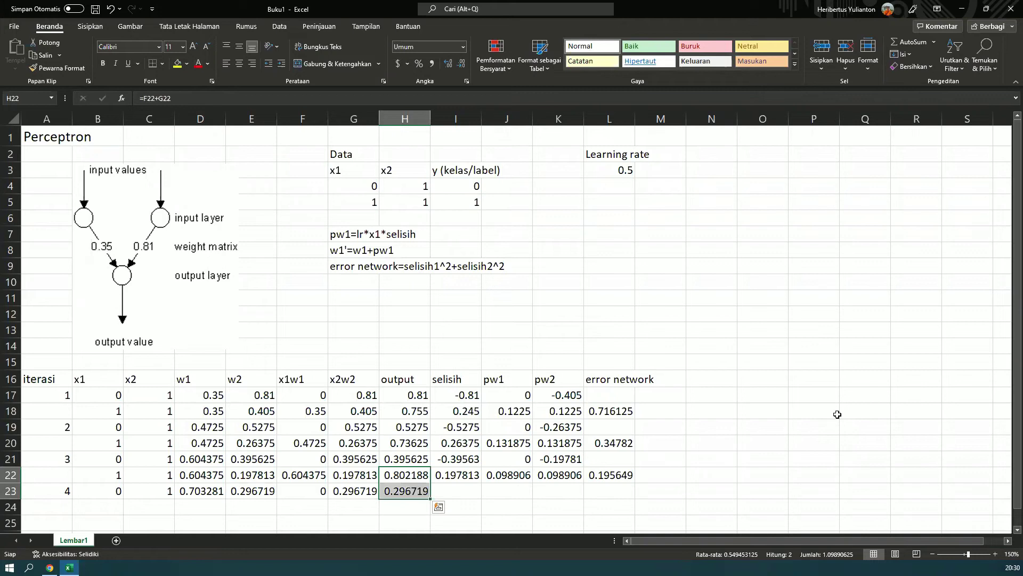
Copy the iteration 3 selisih formulas into rows 23–24
key("Up")
key("Right")
key("shift+Down")
key("ctrl+d")
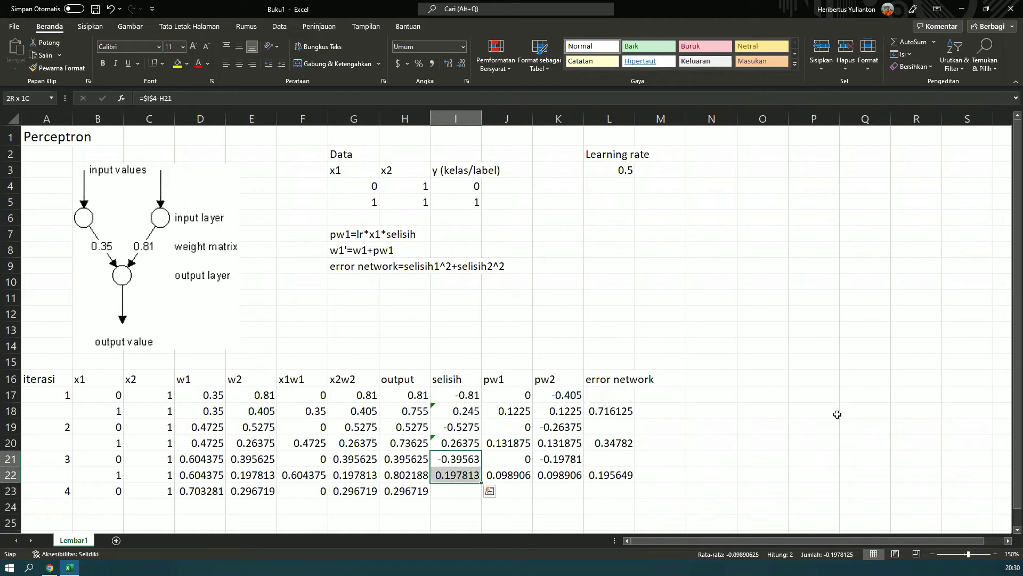
key("ctrl+c")
key("Down")
key("Down")
key("Return")
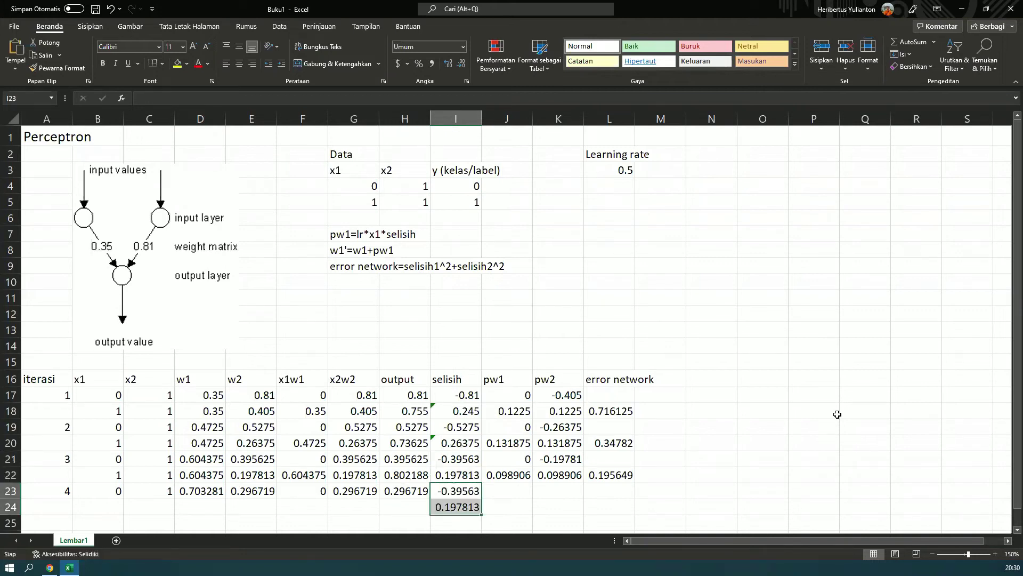
Fill the pw1 and pw2 formulas down into row 23
key("Right")
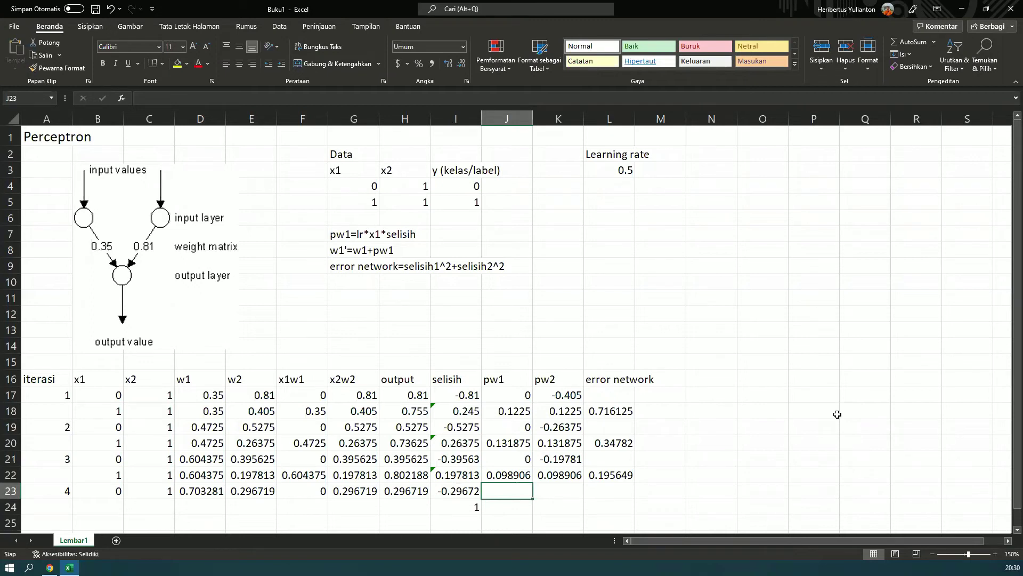
key("Up")
key("shift+Down")
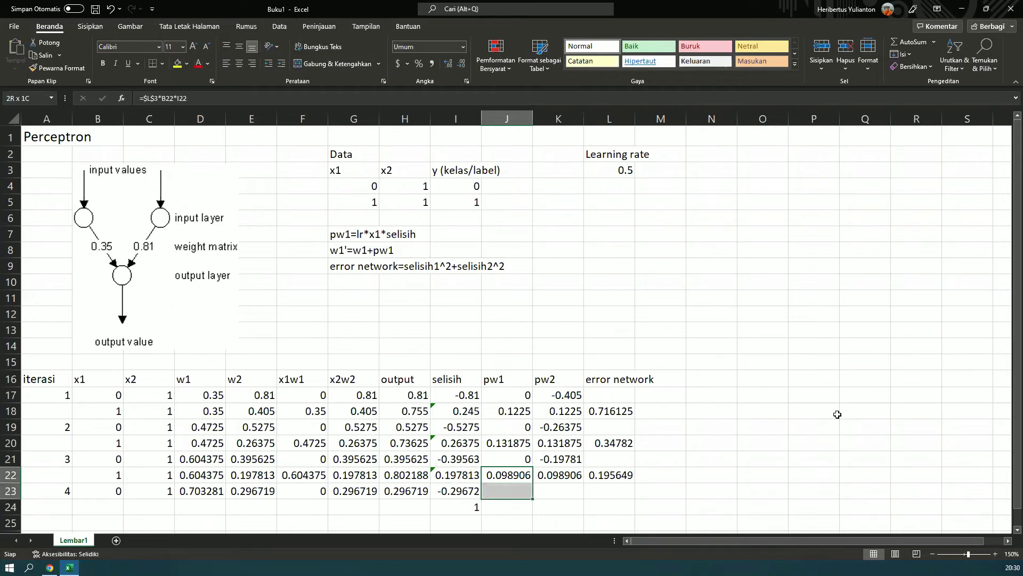
key("ctrl+d")
key("Right")
key("shift+Down")
key("ctrl+d")
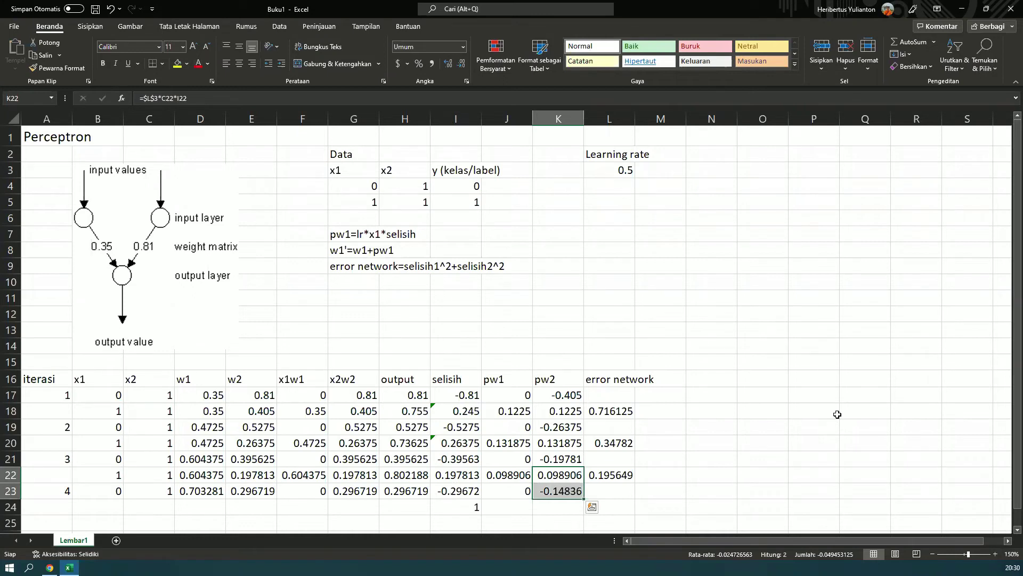
key("Right")
Enter x1 = 1 and x2 = 1 for row 24 of iteration 4
key("Down")
key("Down")
key("Left")
key("Left")
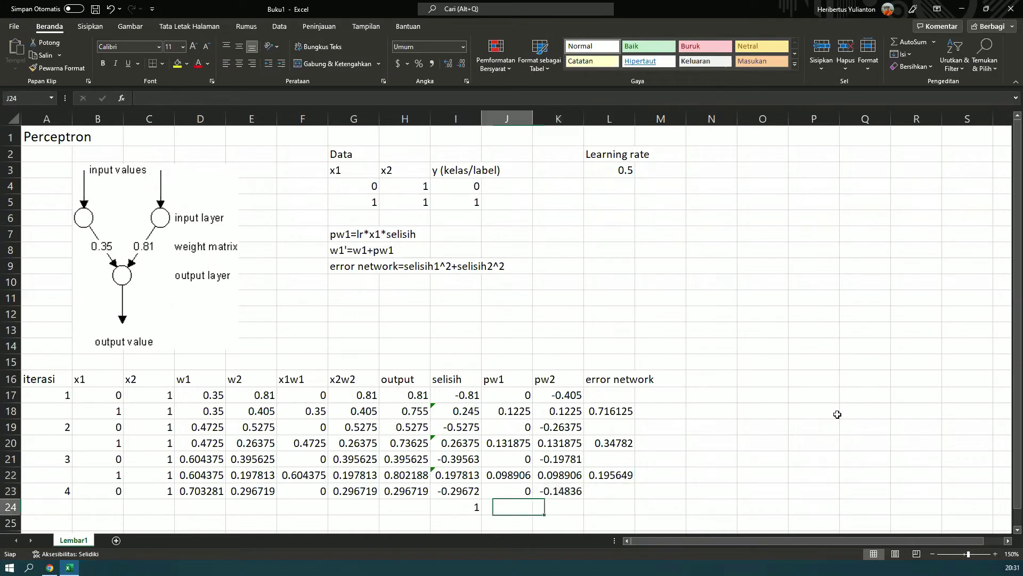
key("Left")
key("Left")
key("Left")
key("Left")
key("Left")
key("Left")
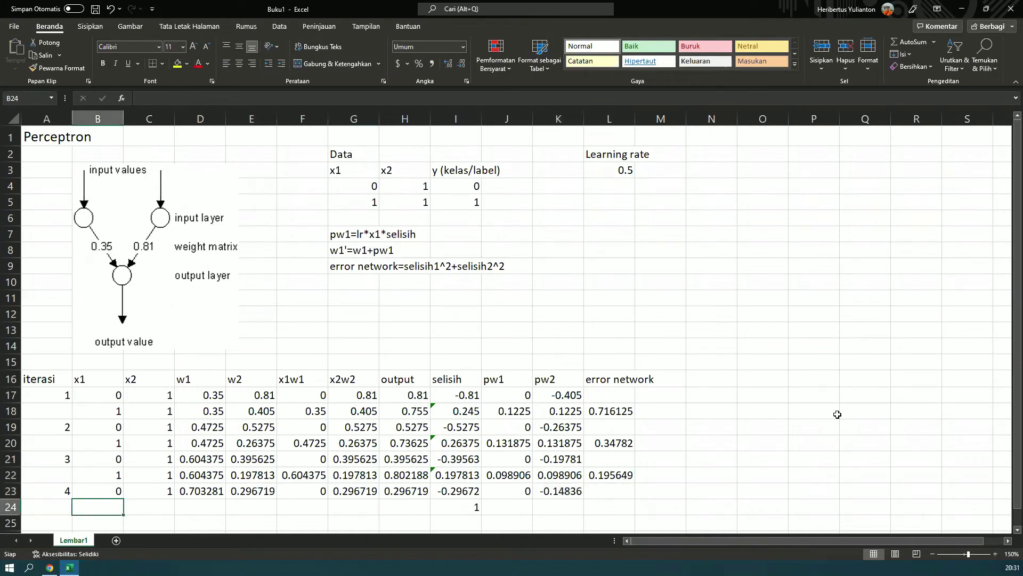
type("1")
key("Right")
type("1")
key("Right")
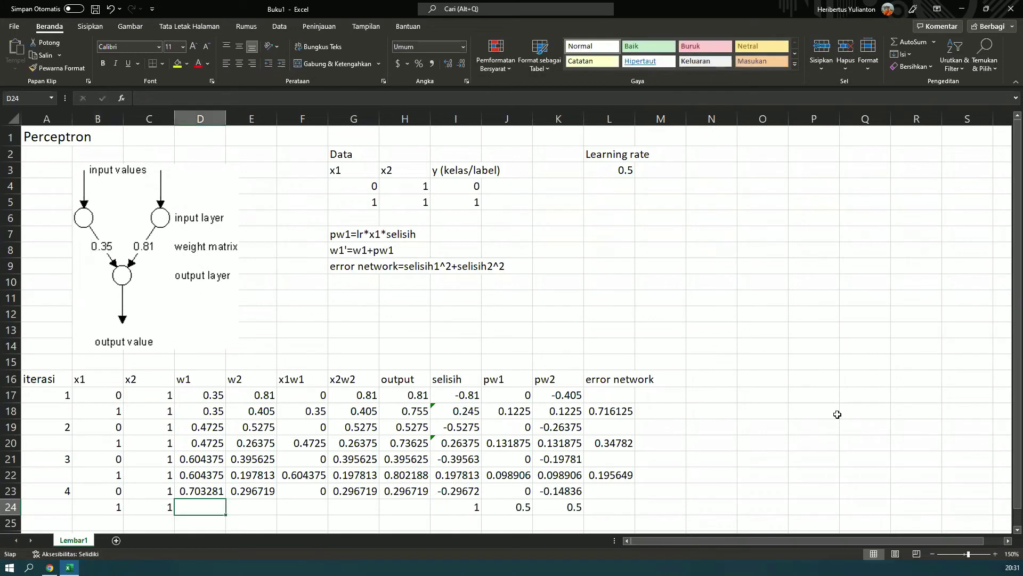
Fill the w1, w2, x1w1, x2w2 and output formulas down into row 24, giving output 0.851641
key("shift+Up")
key("ctrl+d")
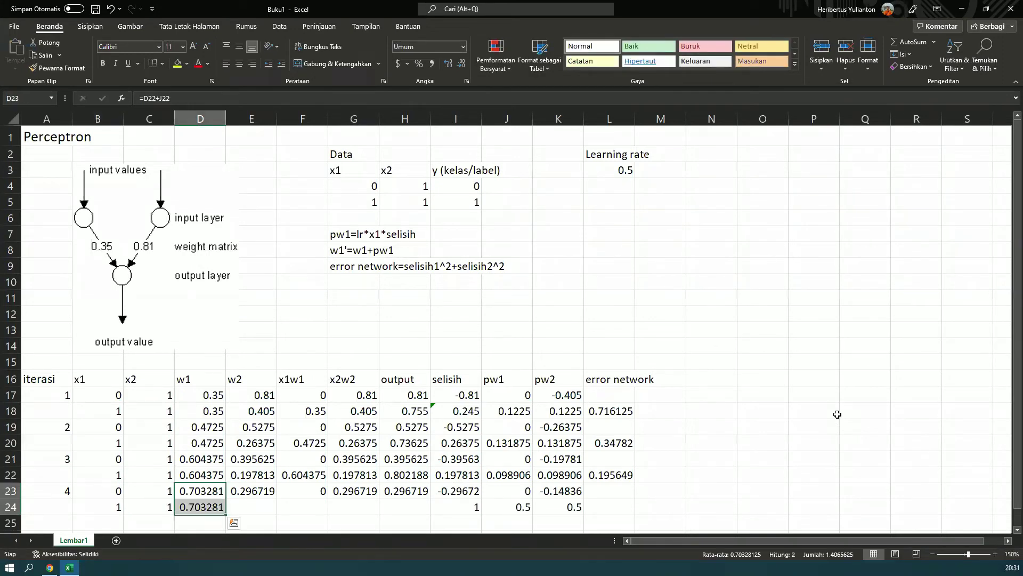
key("Right")
key("shift+Down")
key("ctrl+d")
key("Right")
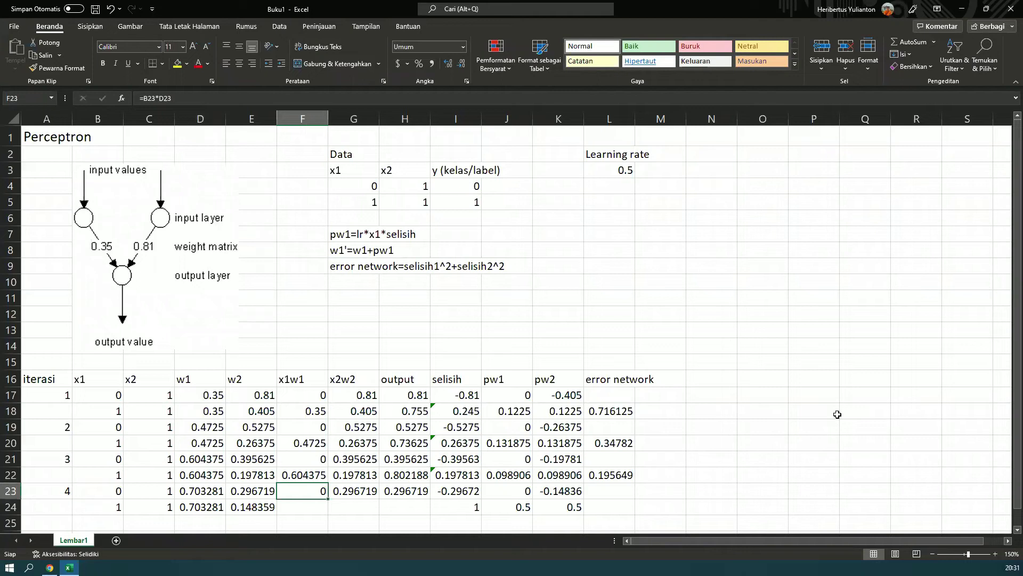
key("shift+Down")
key("ctrl+d")
key("Right")
key("shift+Down")
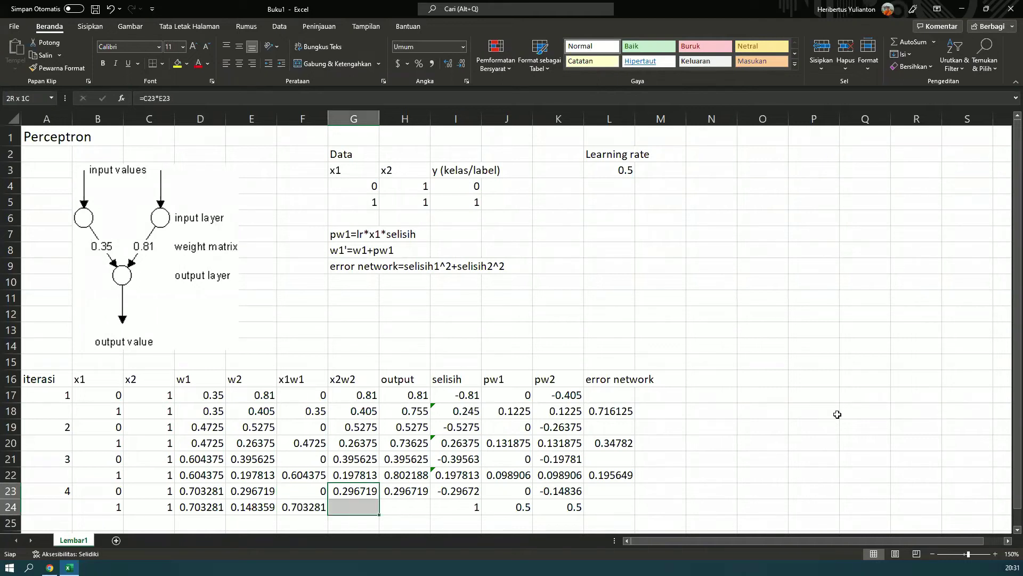
key("ctrl+d")
key("Right")
key("shift+Down")
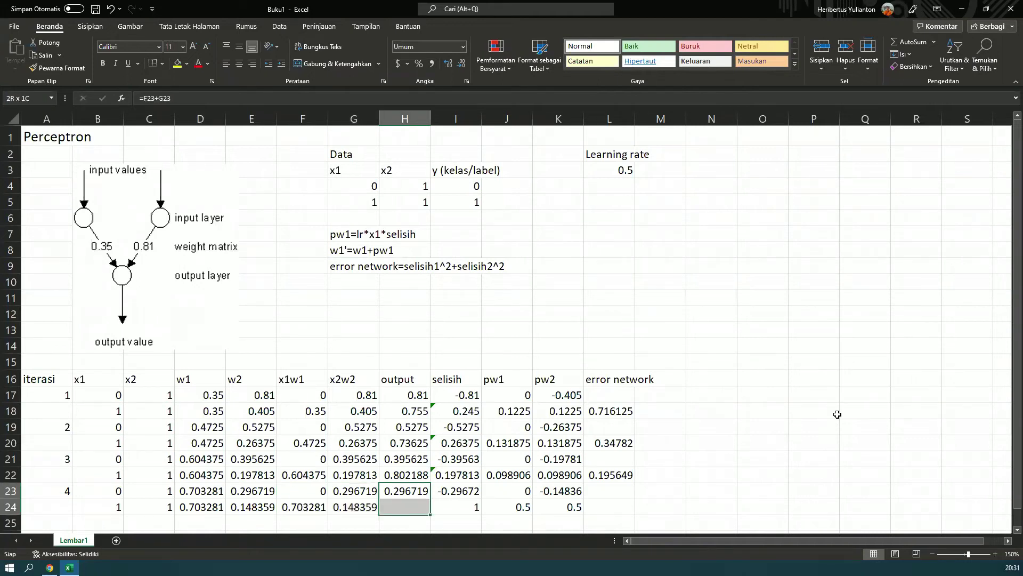
key("ctrl+d")
Check the pw1/pw2 results and paste the error network formula into row 24, giving 0.110053
key("Right")
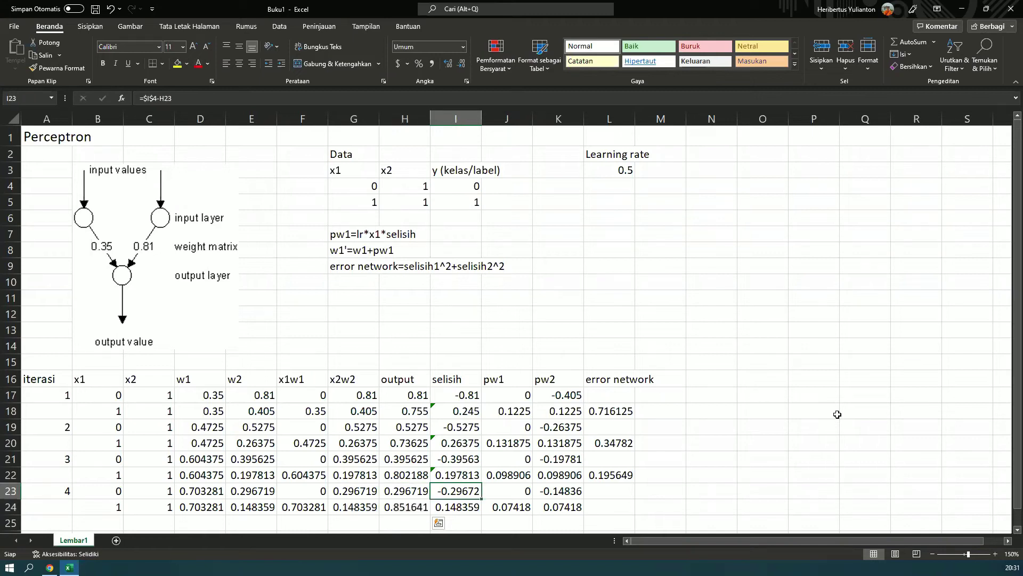
key("Right")
key("Down")
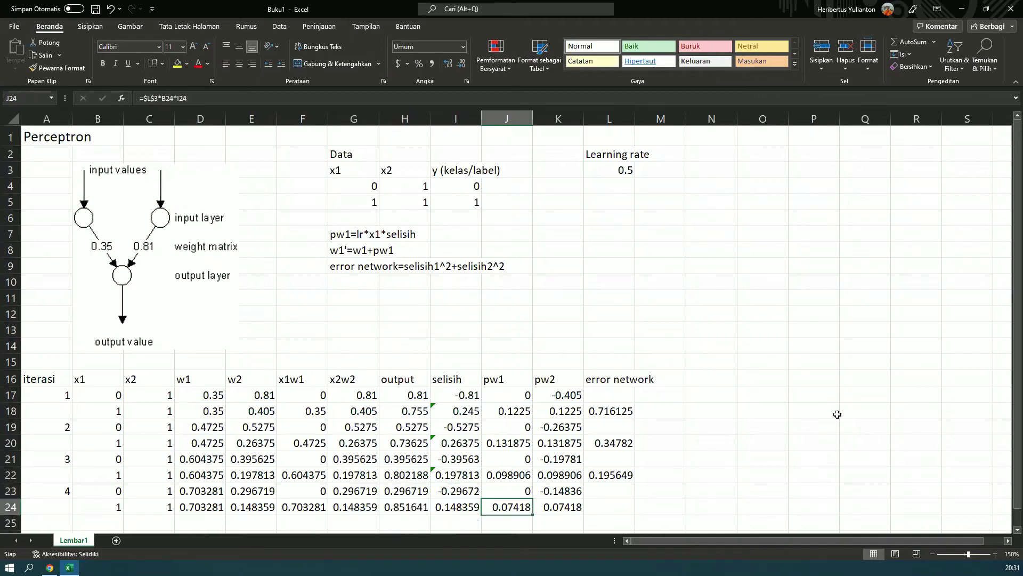
key("Up")
key("Right")
key("Down")
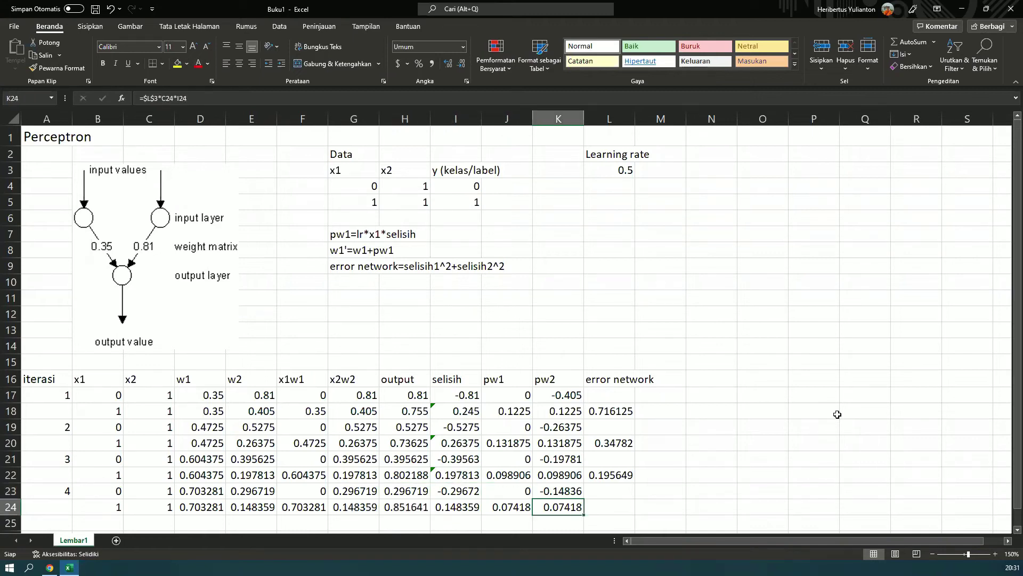
key("Right")
key("Up")
key("Up")
key("ctrl+c")
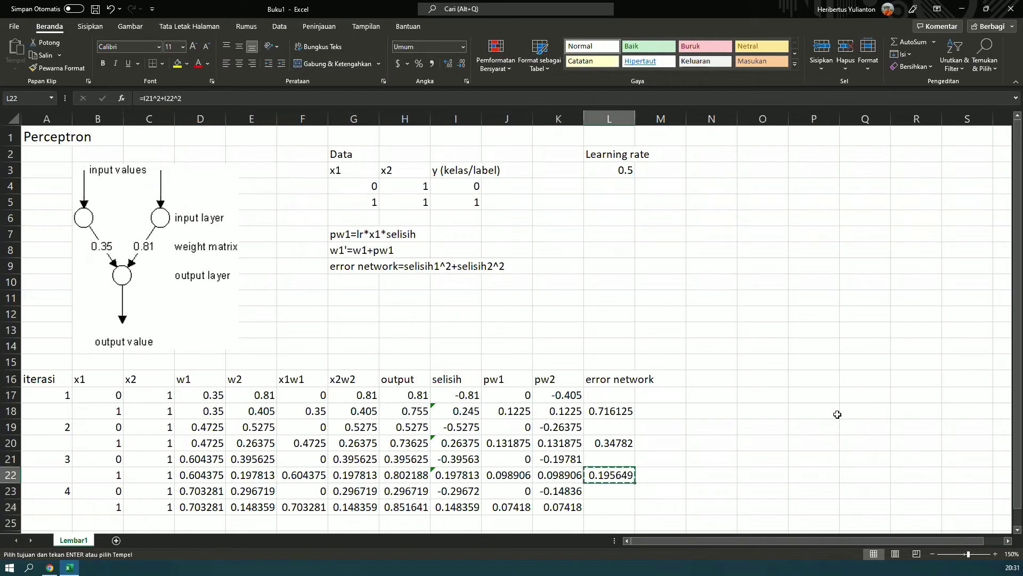
key("Down")
key("Down")
key("Return")
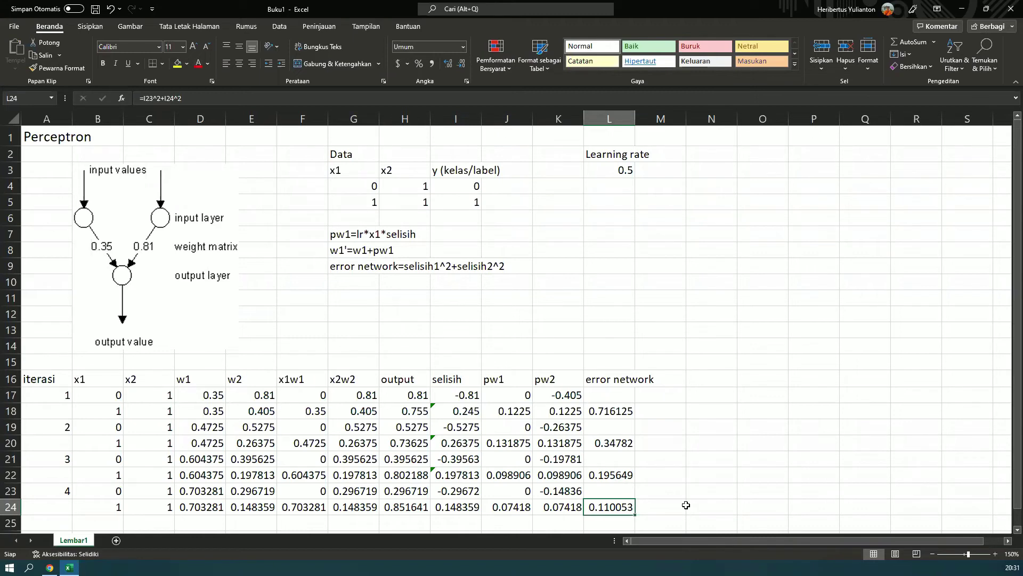
key("Down")
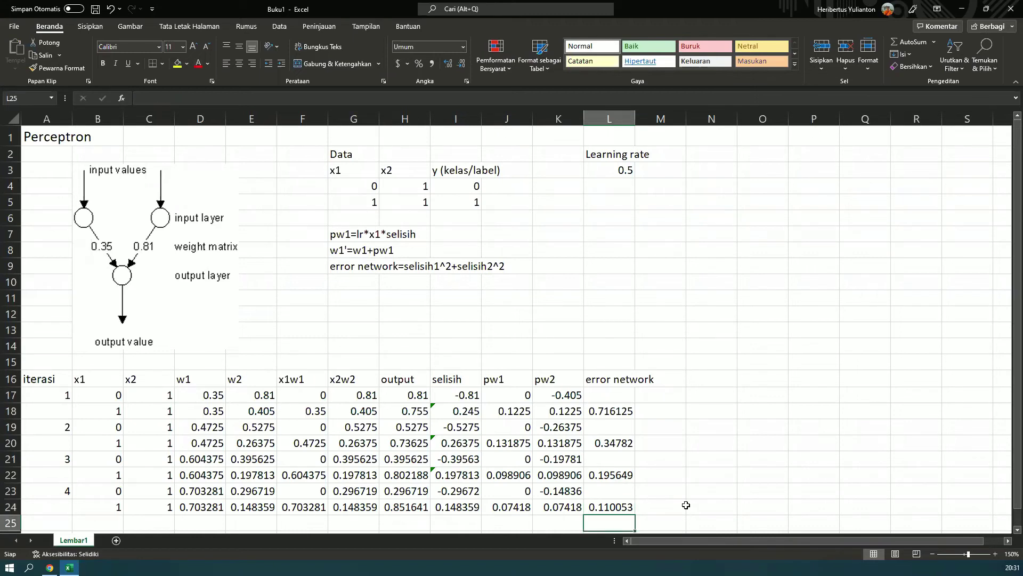
key("Left")
key("Left")
key("Left")
key("Left")
key("Left")
key("Left")
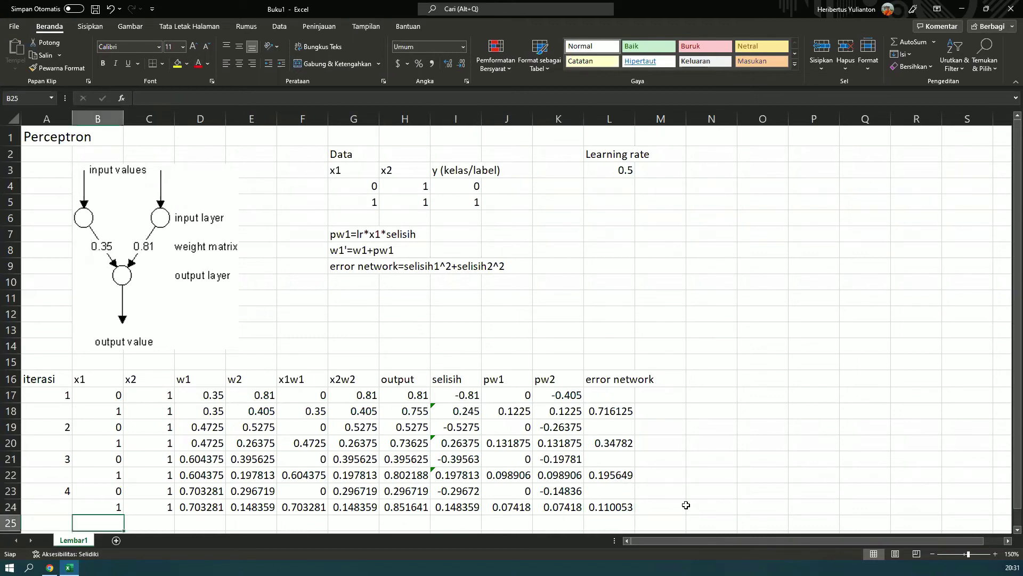
key("Left")
Start iteration 5 in row 25 with x1 = 0 and x2 = 1
type("5")
key("Tab")
key("Up")
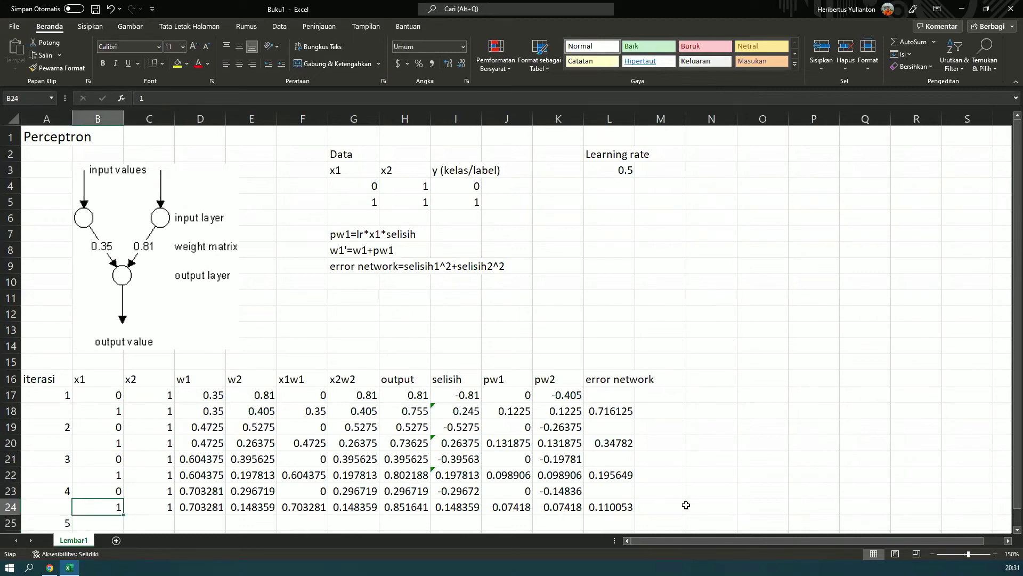
key("Down")
type("0")
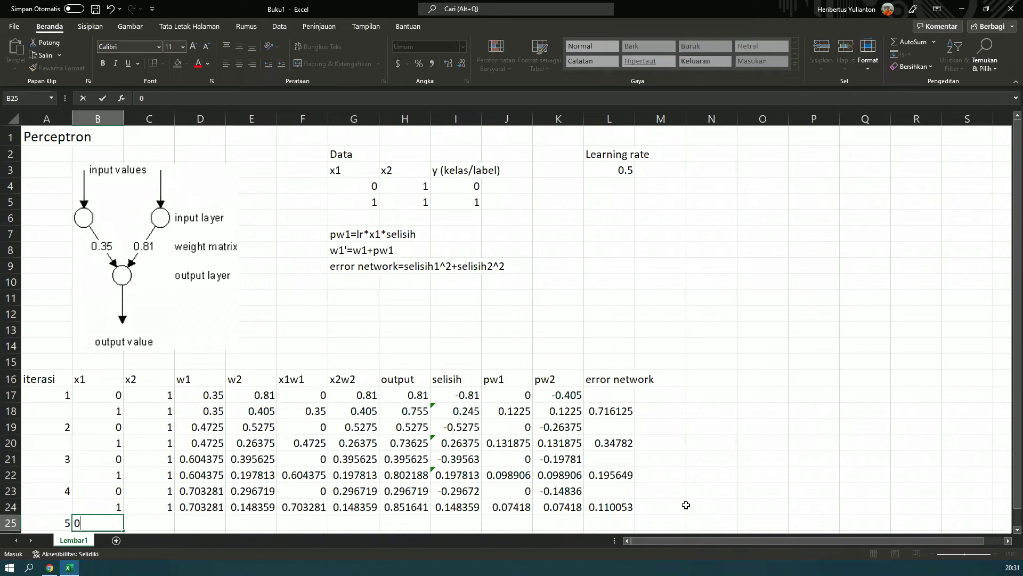
key("Tab")
type("1")
key("Tab")
key("Up")
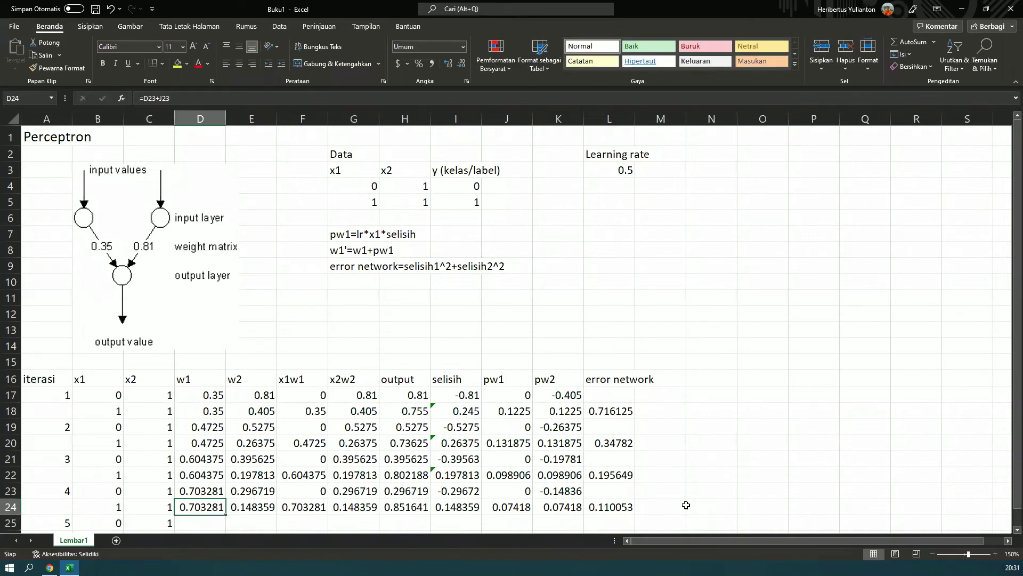
Fill the w1, w2, x1w1 and x2w2 formulas down into row 25 (w1 0.777461, w2 0.222539)
key("shift+Down")
key("ctrl+d")
key("Right")
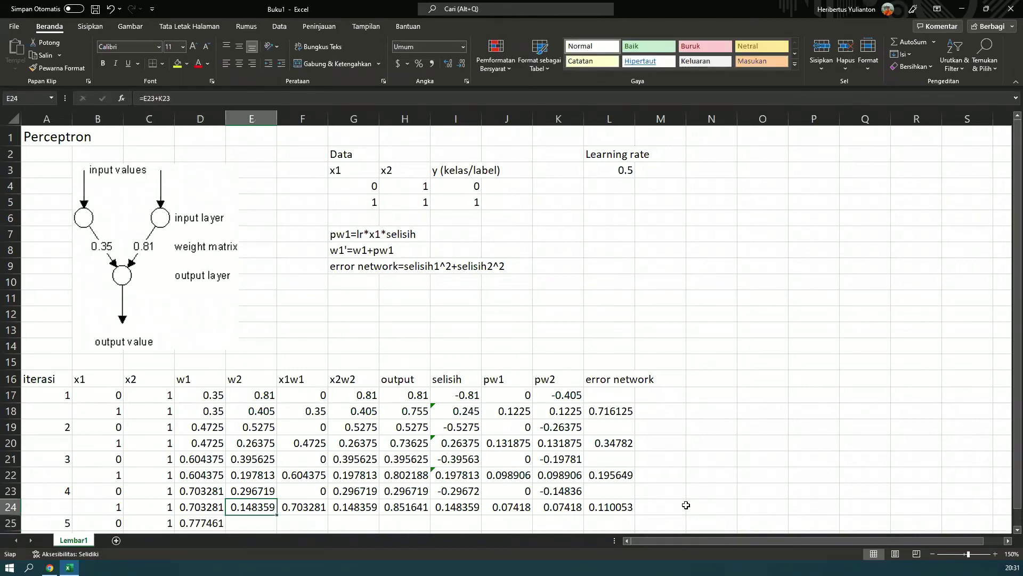
key("shift+Down")
key("ctrl+d")
key("Right")
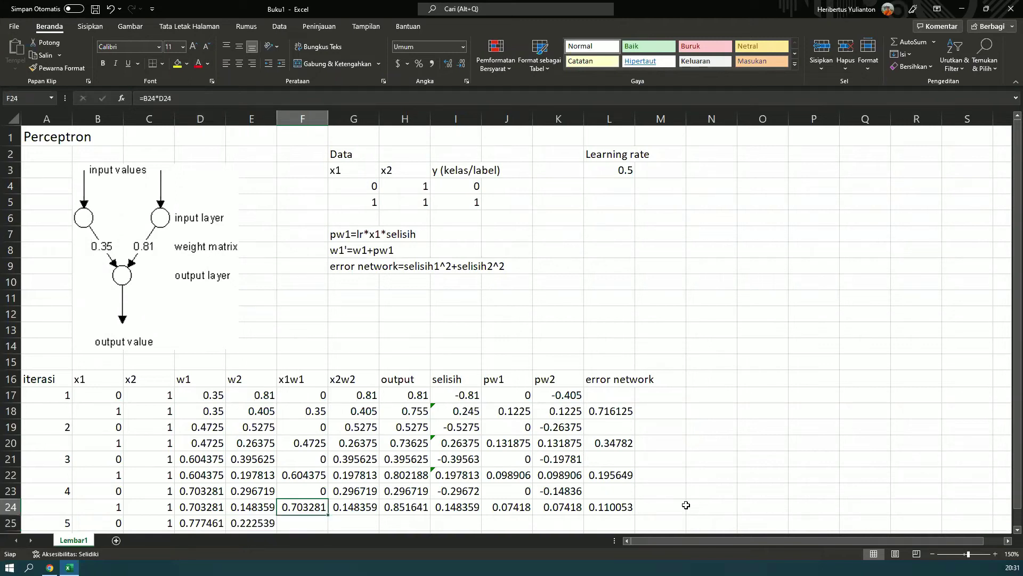
key("shift+Down")
key("ctrl+d")
key("Right")
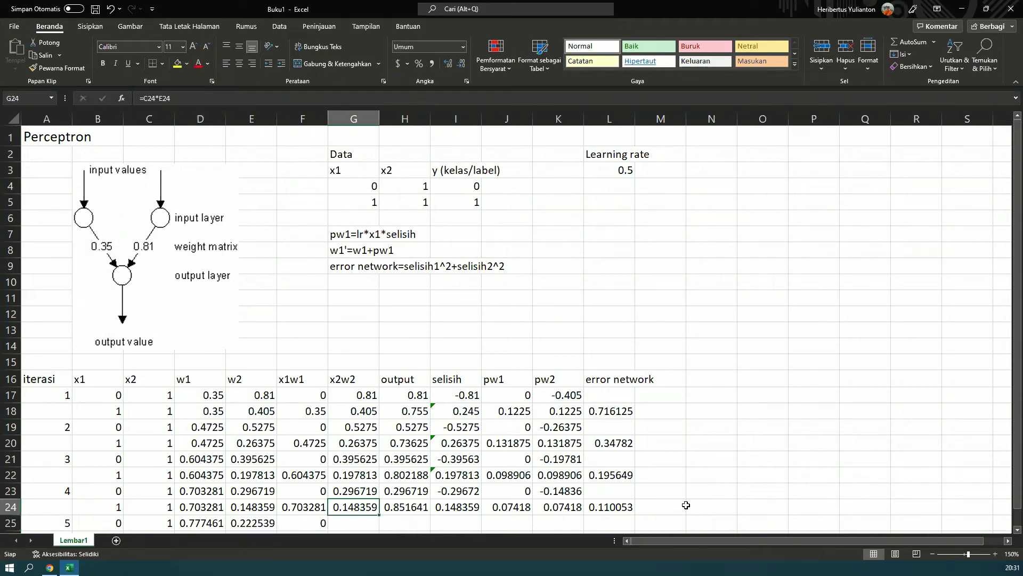
key("shift+Down")
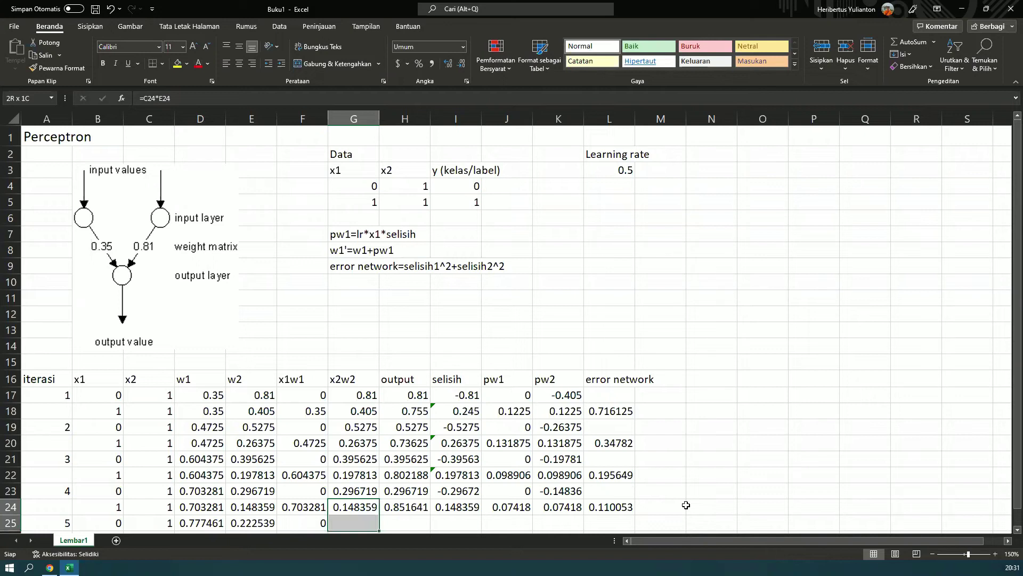
key("ctrl+d")
key("Right")
key("shift+Down")
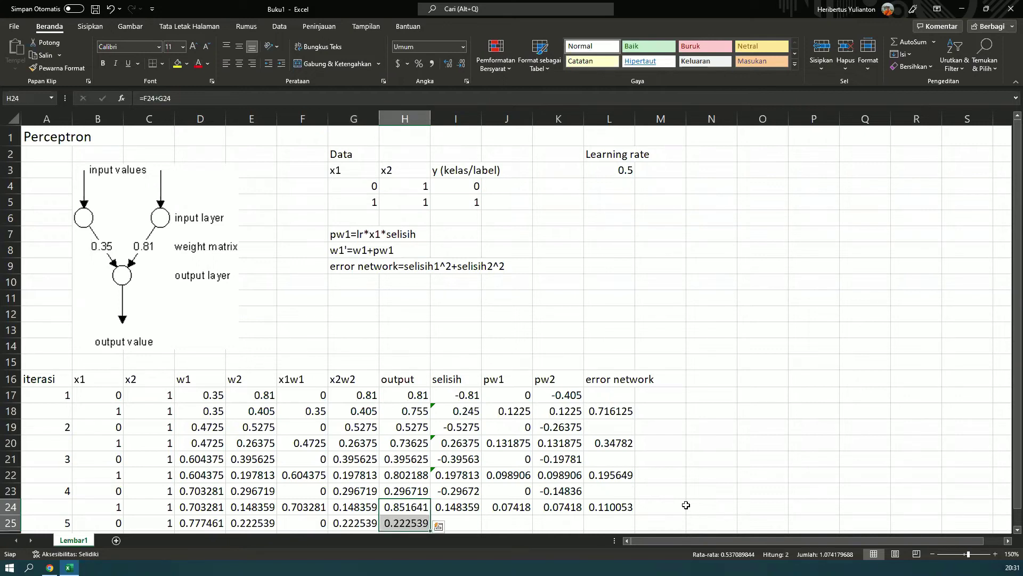
key("Right")
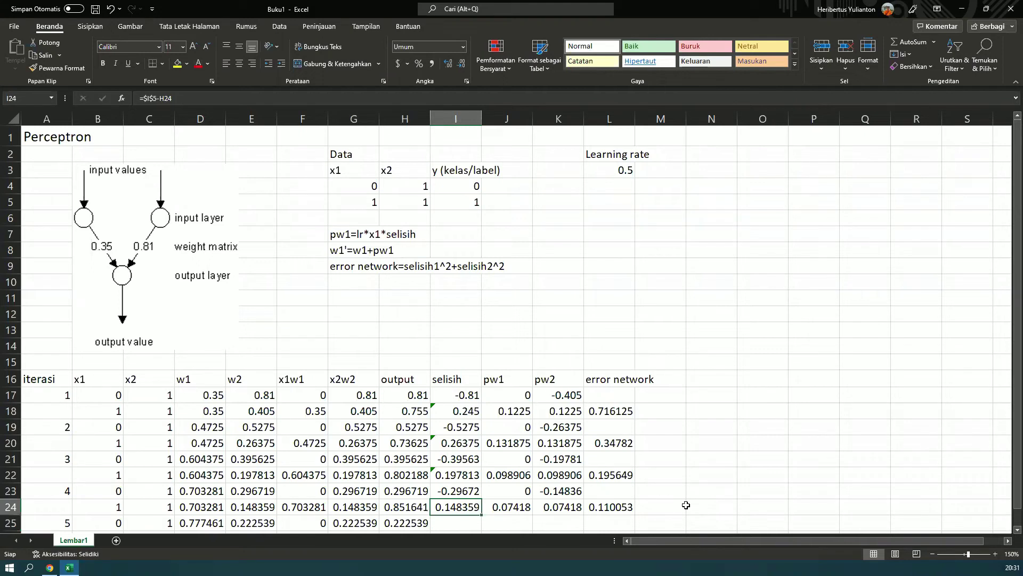
Paste the iteration 4 selisih formula into row 25, giving -0.22254, and enter 1 in row 26
key("Up")
key("shift+Down")
key("ctrl+c")
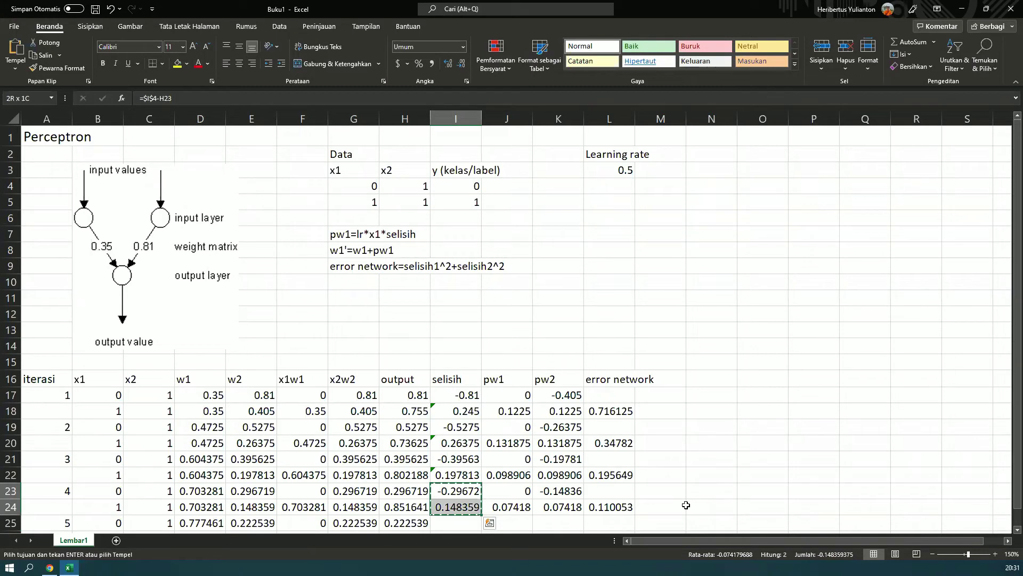
key("Down")
key("Down")
key("Return")
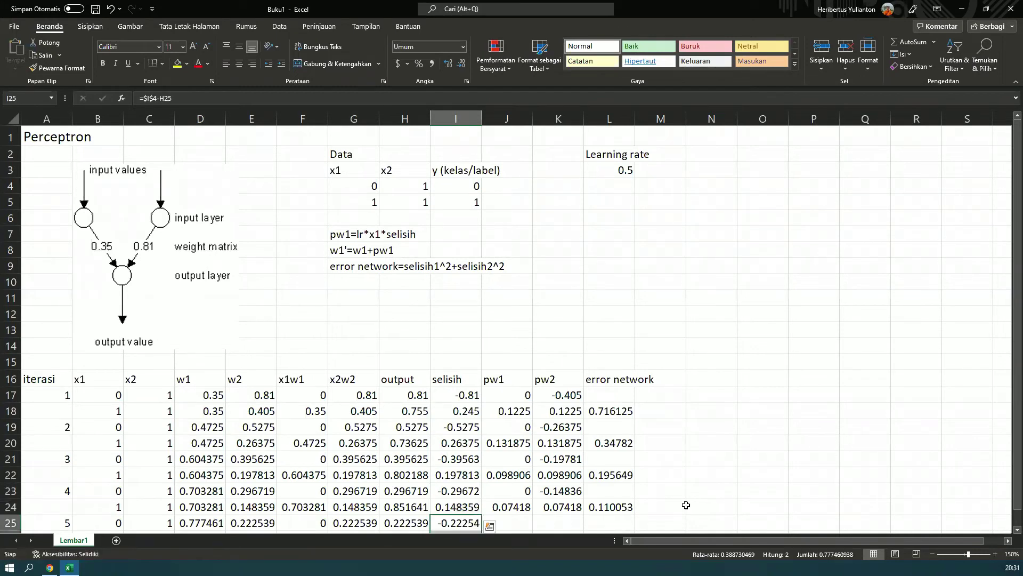
key("Down")
type("1")
key("Tab")
key("Left")
key("Up")
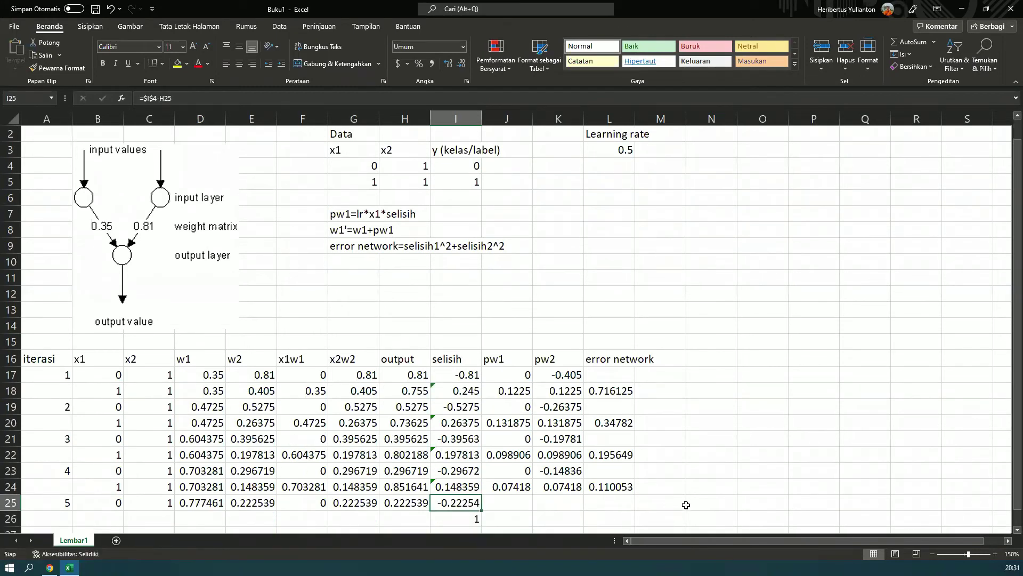
Fill the pw1 and pw2 formulas down into row 25 (J25:K25)
key("Right")
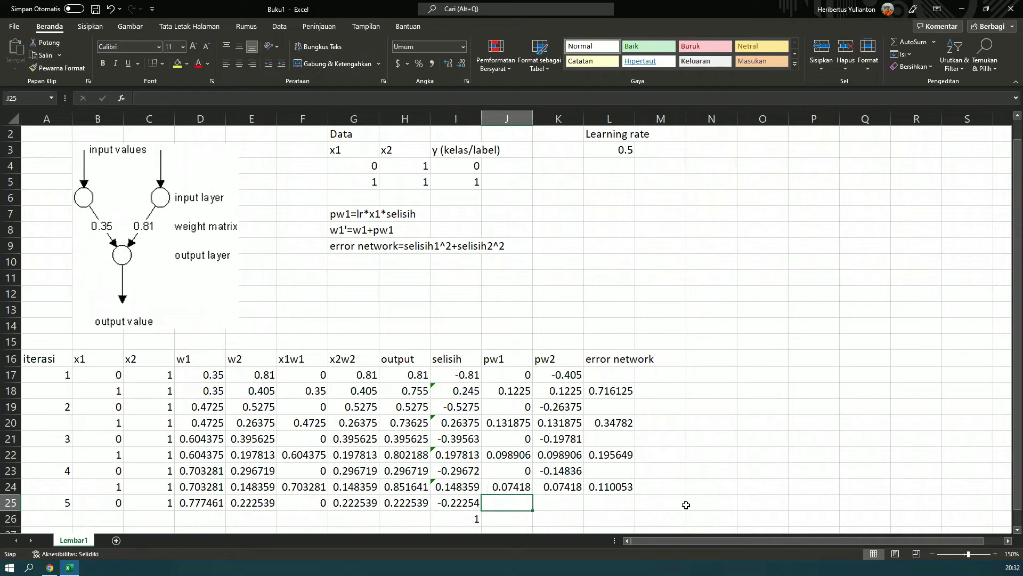
key("Up")
key("shift+Down")
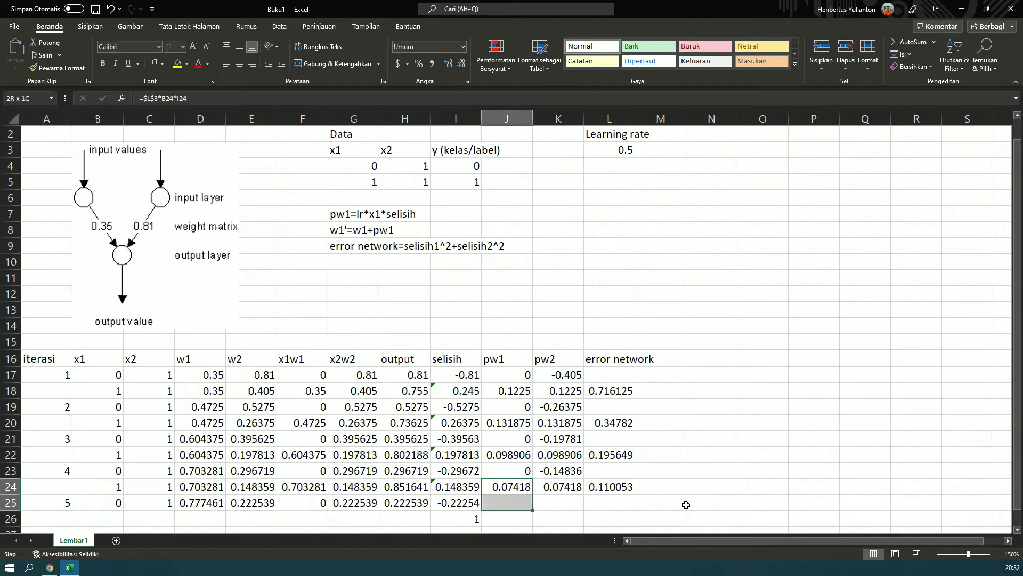
key("ctrl+d")
key("Right")
key("shift+Down")
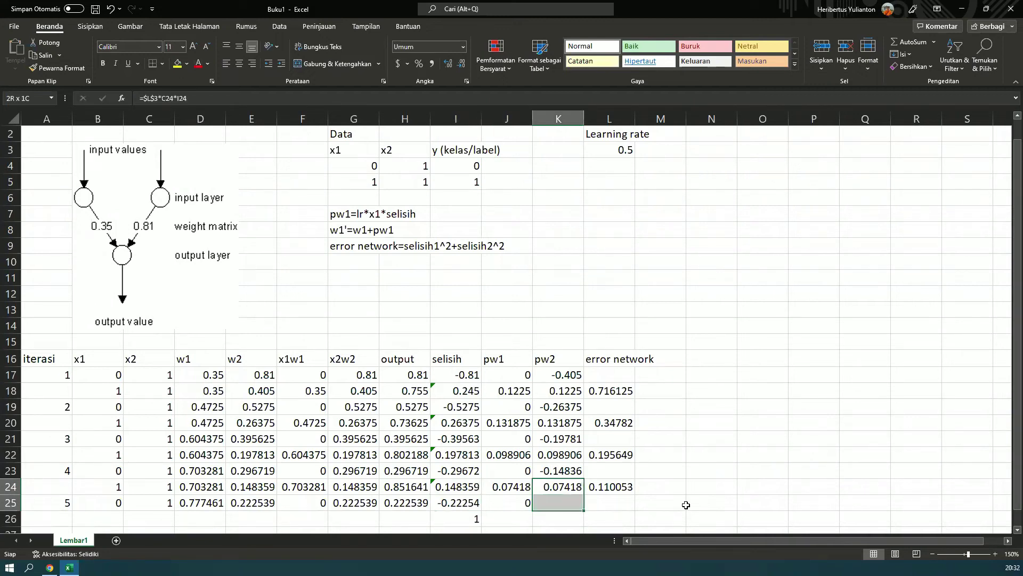
key("ctrl+d")
Enter 1 for both x1 and x2 in row 26 (B26 and C26)
key("Right")
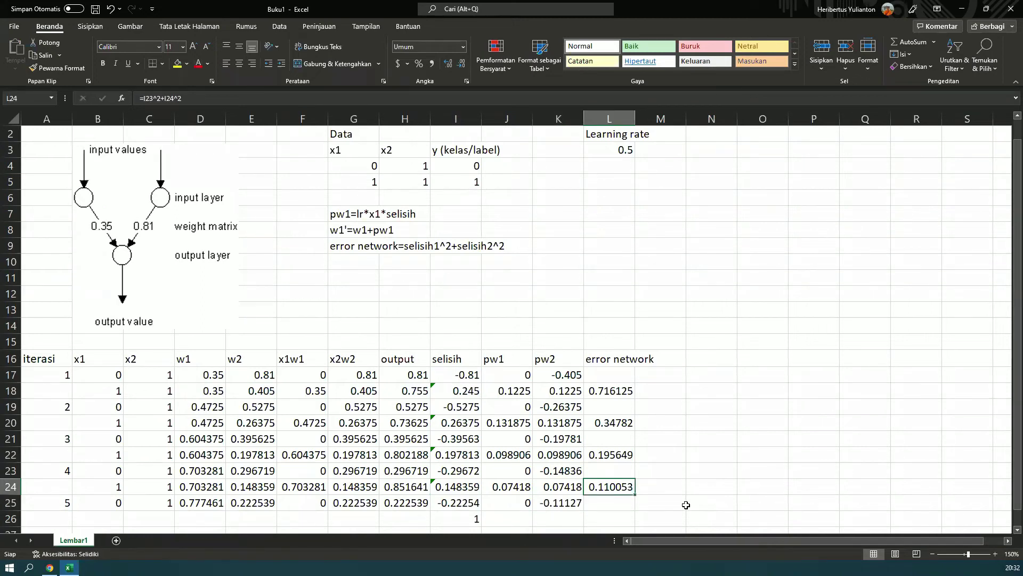
key("Down")
key("Down")
key("Left")
key("Left")
key("Left")
key("Left")
key("Left")
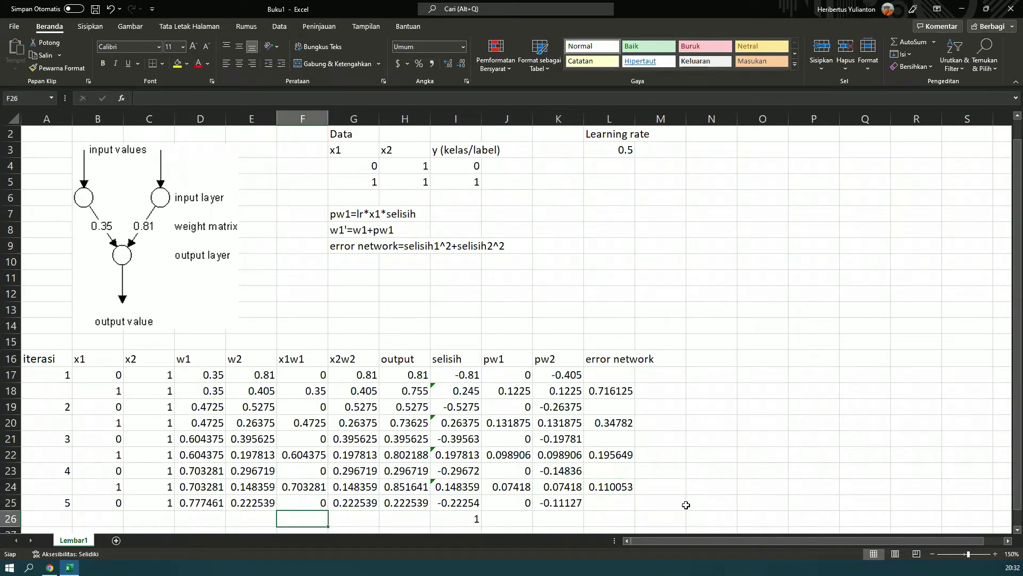
key("Left")
key("Left")
key("Left")
type("1")
key("Tab")
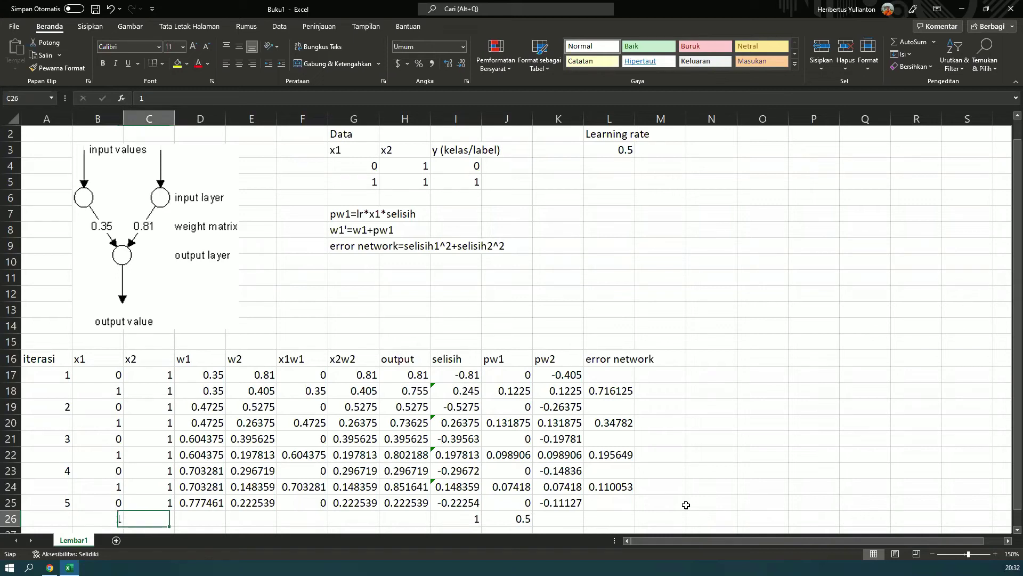
key("Tab")
Fill the w1 and w2 values down from row 25 into row 26
key("Up")
key("shift+Down")
key("ctrl+d")
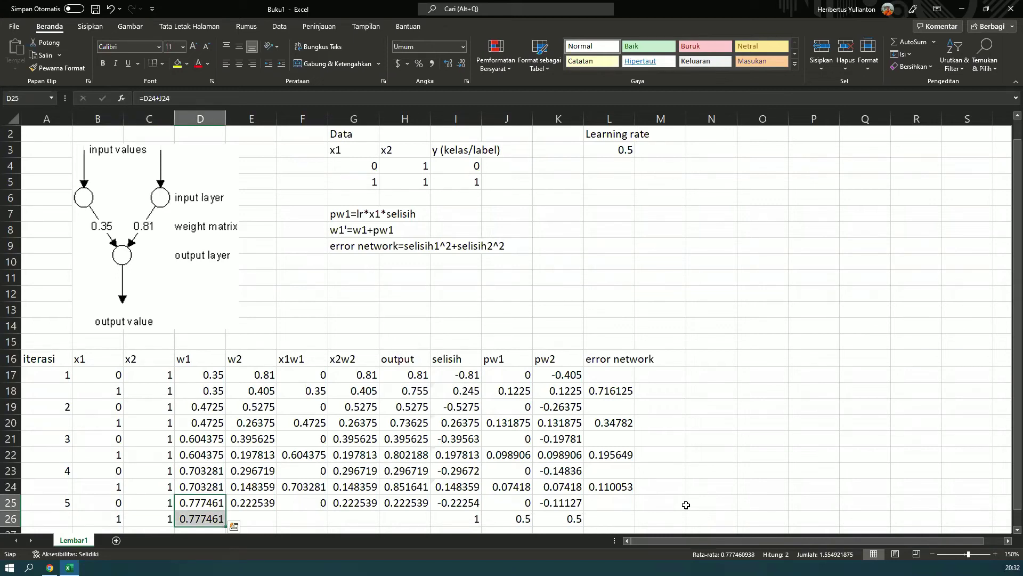
key("Right")
key("shift+Down")
key("ctrl+d")
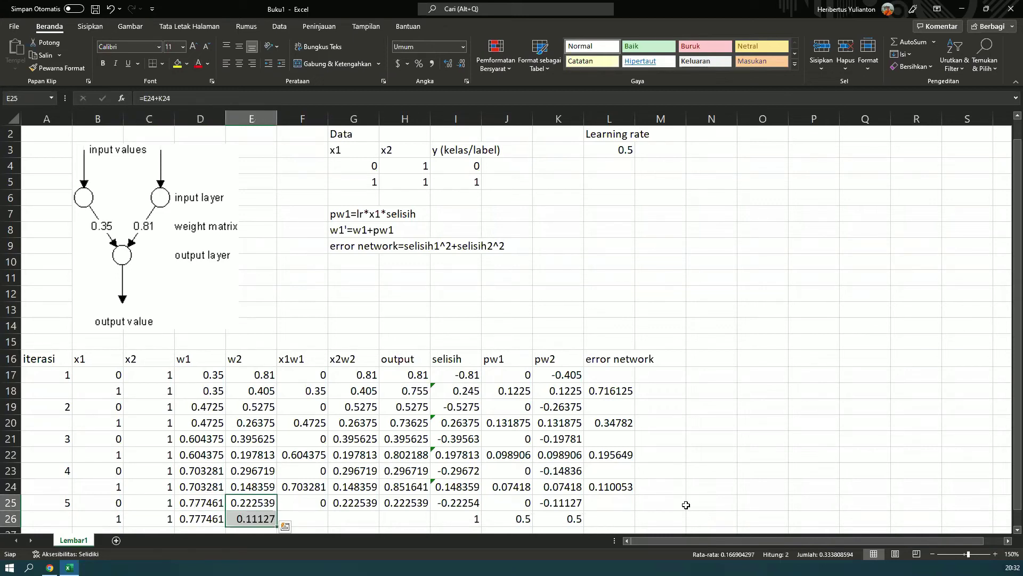
Fill the x1w1, x2w2 and output formulas down into row 26
key("Right")
key("shift+Down")
key("ctrl+d")
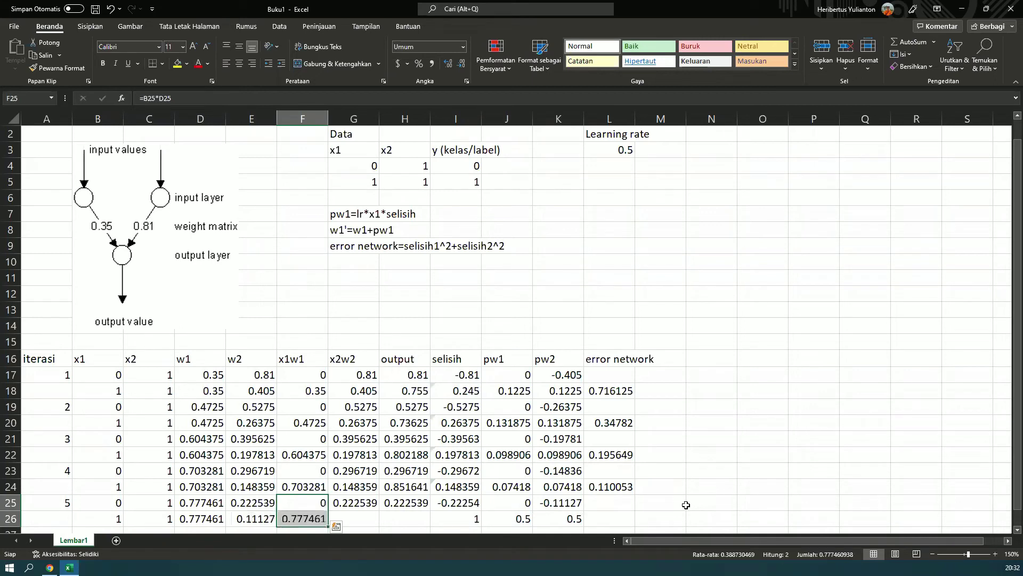
key("Right")
key("shift+Down")
key("ctrl+d")
key("Right")
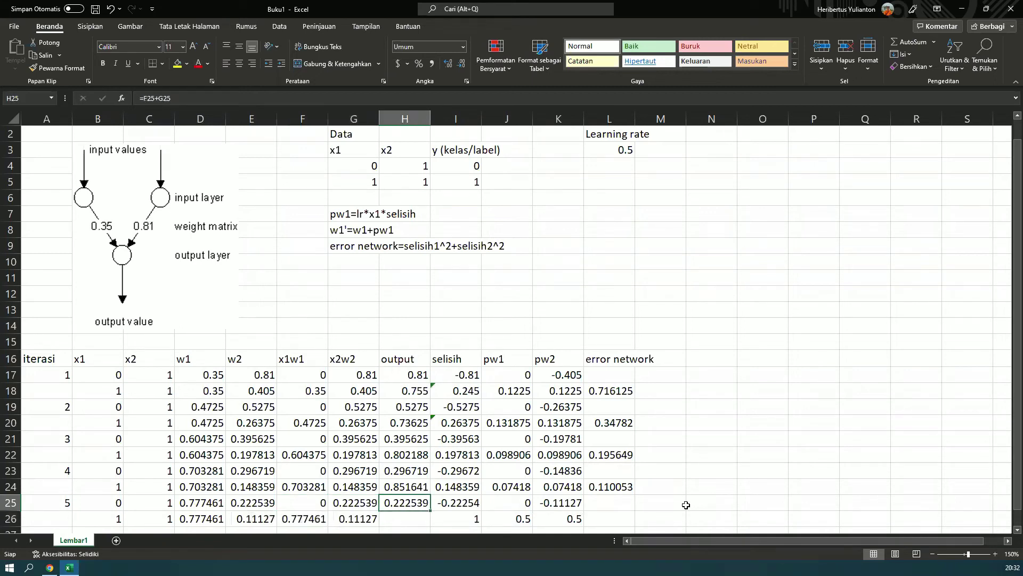
key("shift+Down")
key("ctrl+d")
Copy the error network formula from L24 and paste it into L26, giving 0.061905
key("Right")
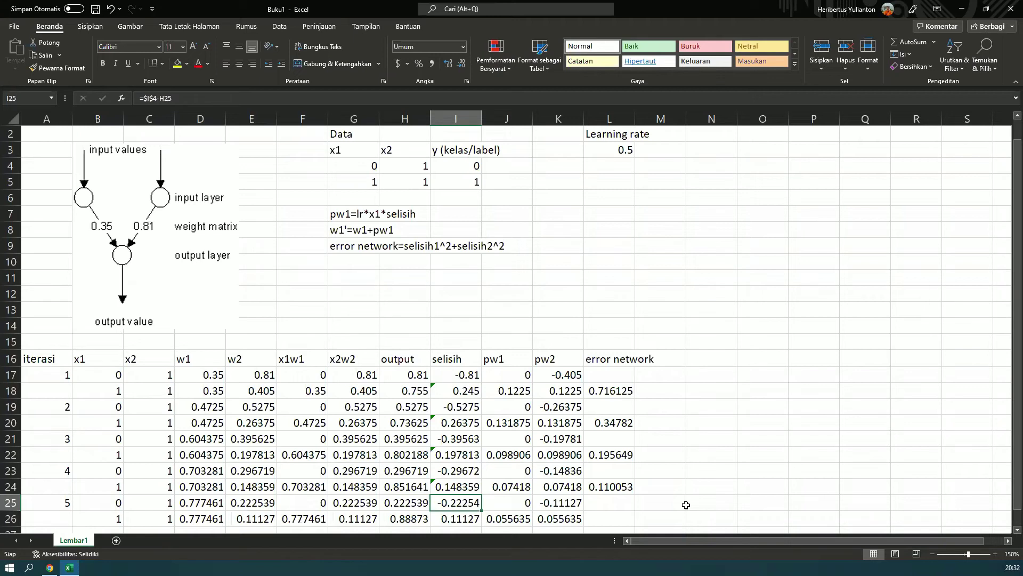
key("Down")
key("Right")
key("Right")
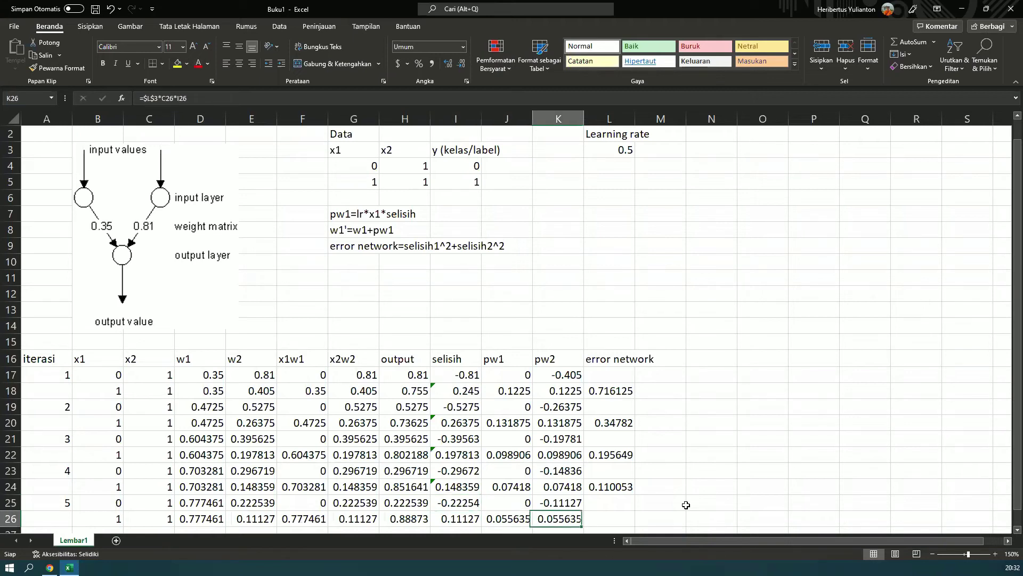
key("Up")
key("Right")
key("Up")
key("ctrl+c")
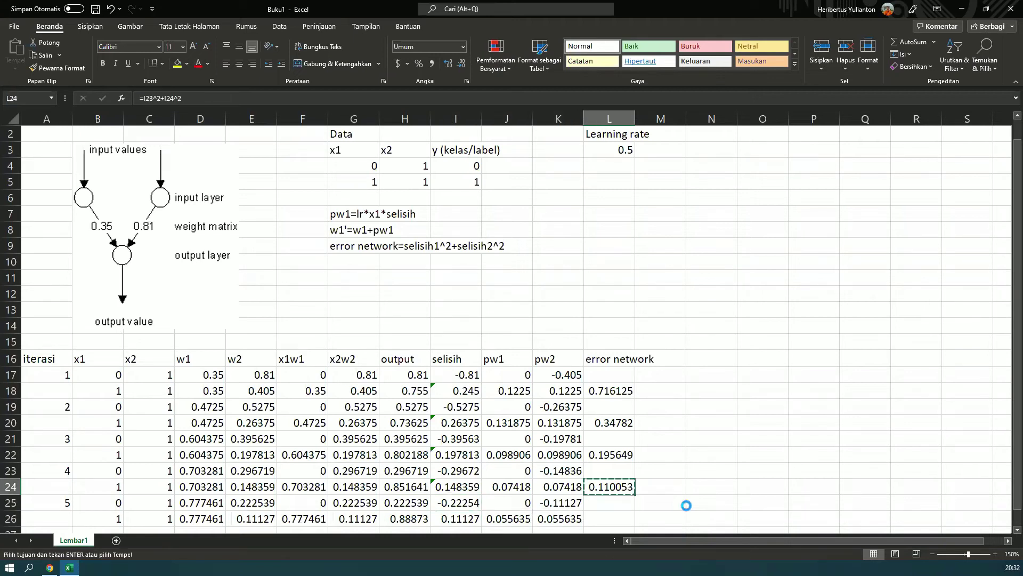
key("Down")
key("Down")
key("Return")
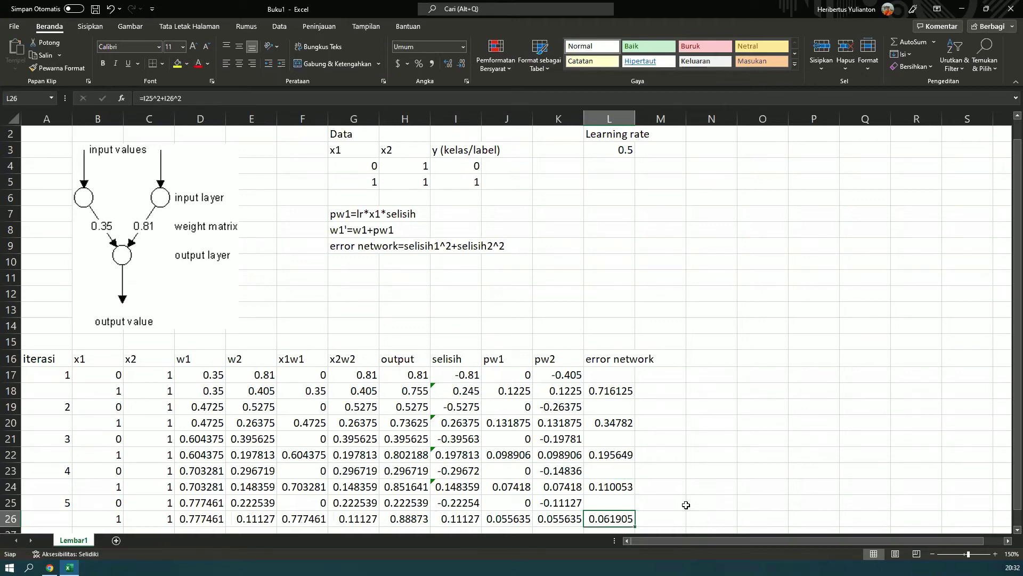
Review the selisih, pw1, pw2 and error network formulas in rows 25–26
scroll(686, 505, "down", 1)
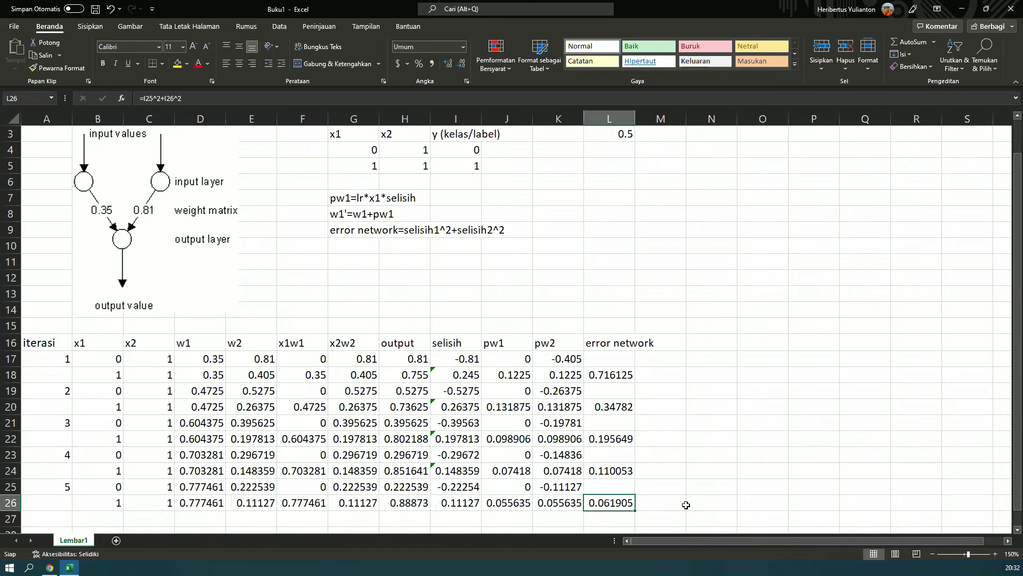
key("Left")
key("Left")
key("Left")
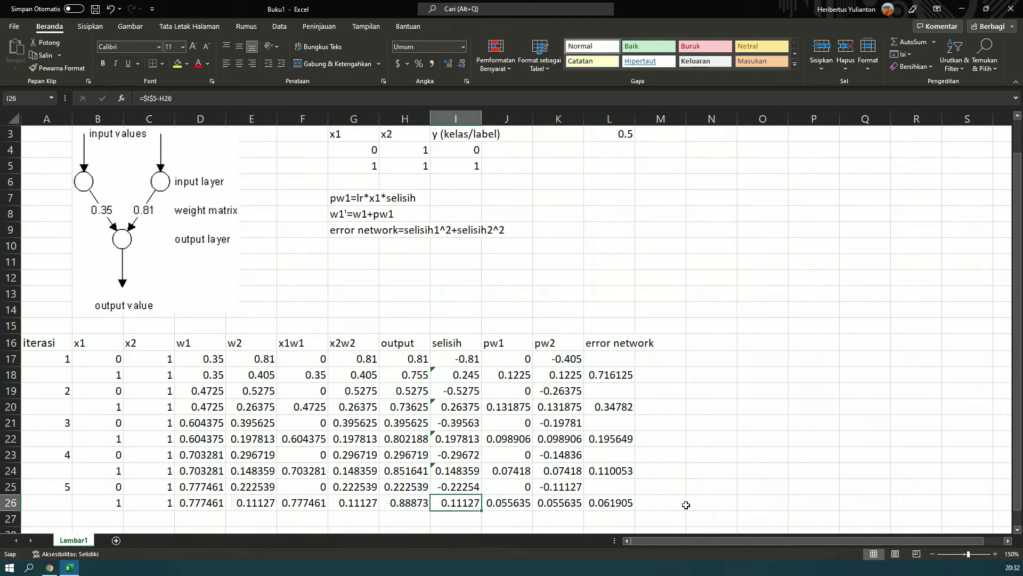
key("Up")
key("Down")
key("Right")
key("Right")
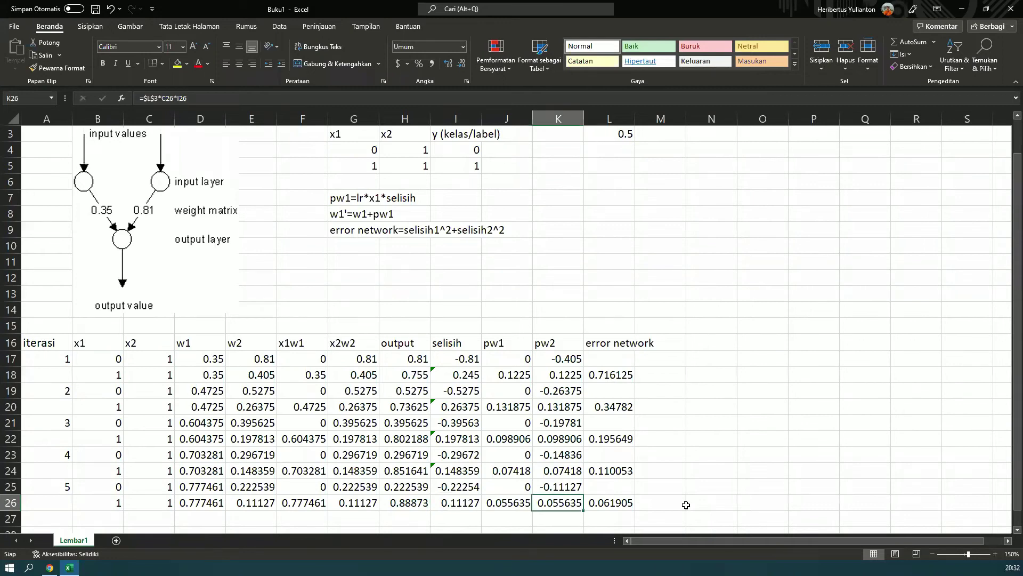
key("Right")
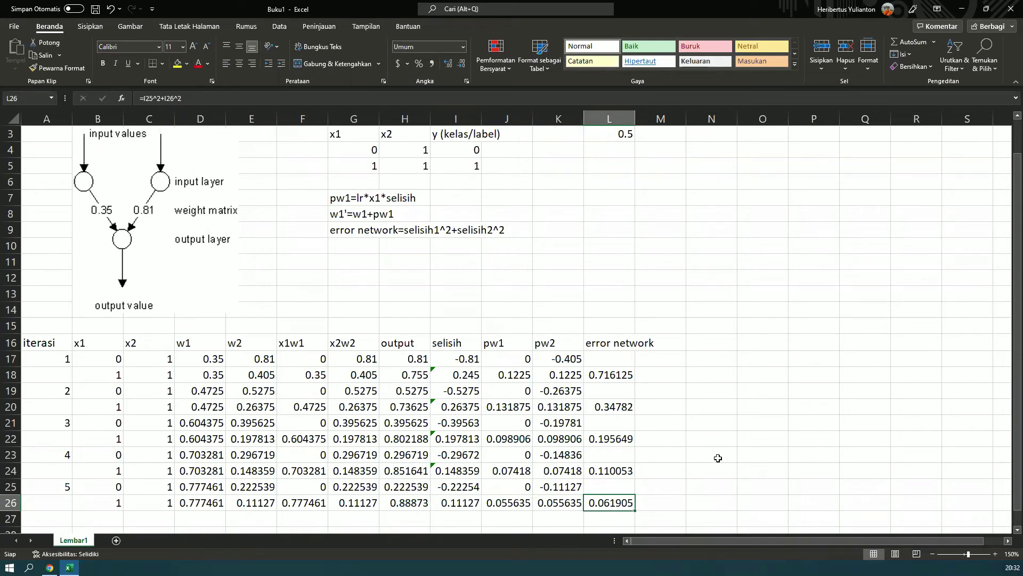
Change the learning rate in L3 to 0.6 and check the error network falls to 0.032395
scroll(718, 457, "up", 1)
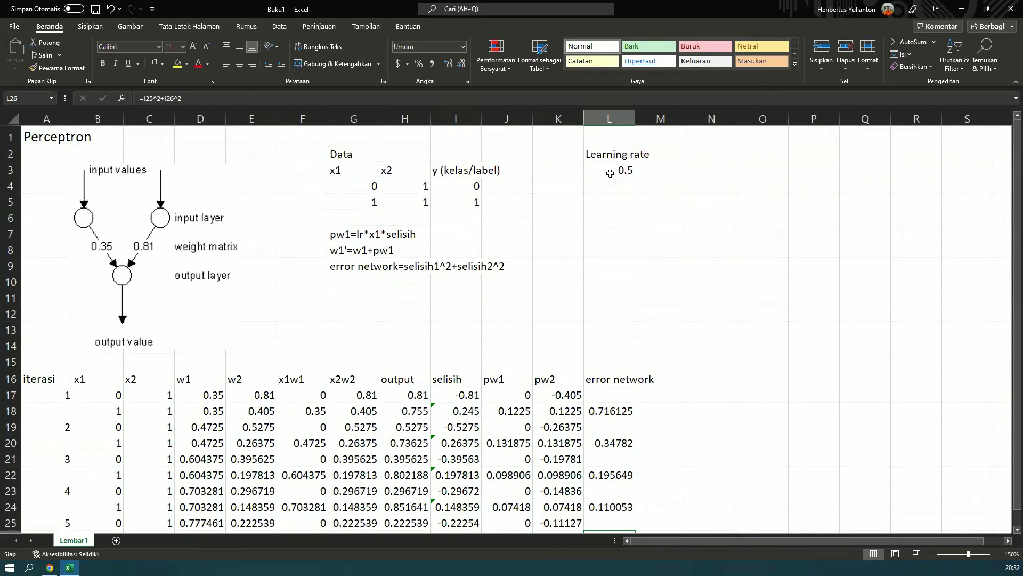
key("ctrl+z")
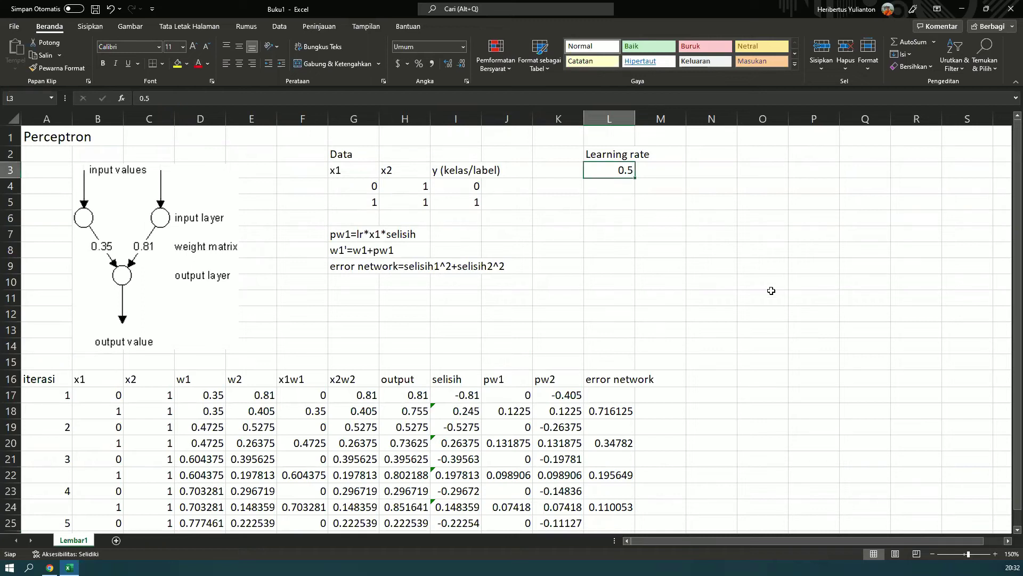
type("0.")
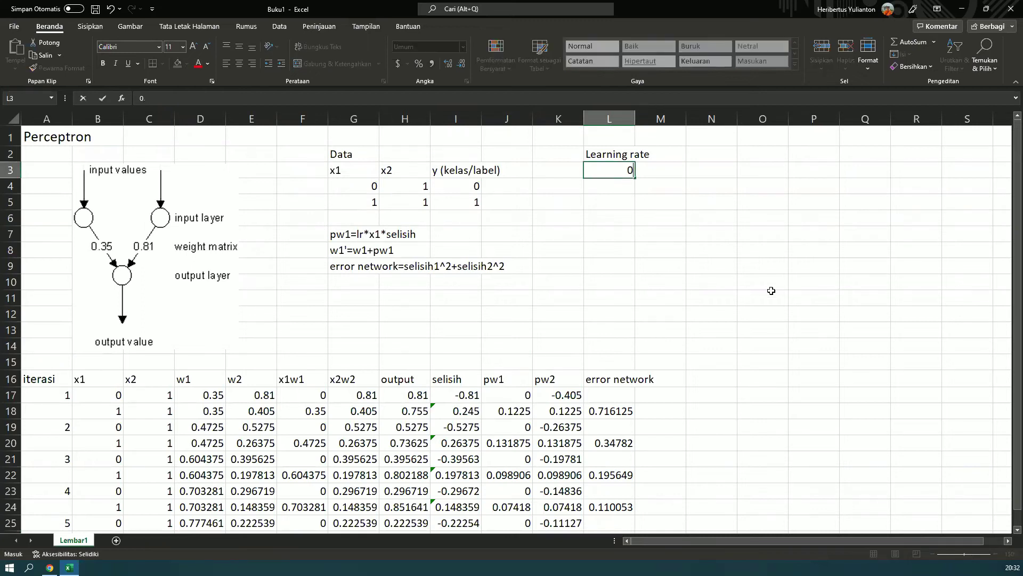
type("6")
key("BackSpace")
type("5")
key("Return")
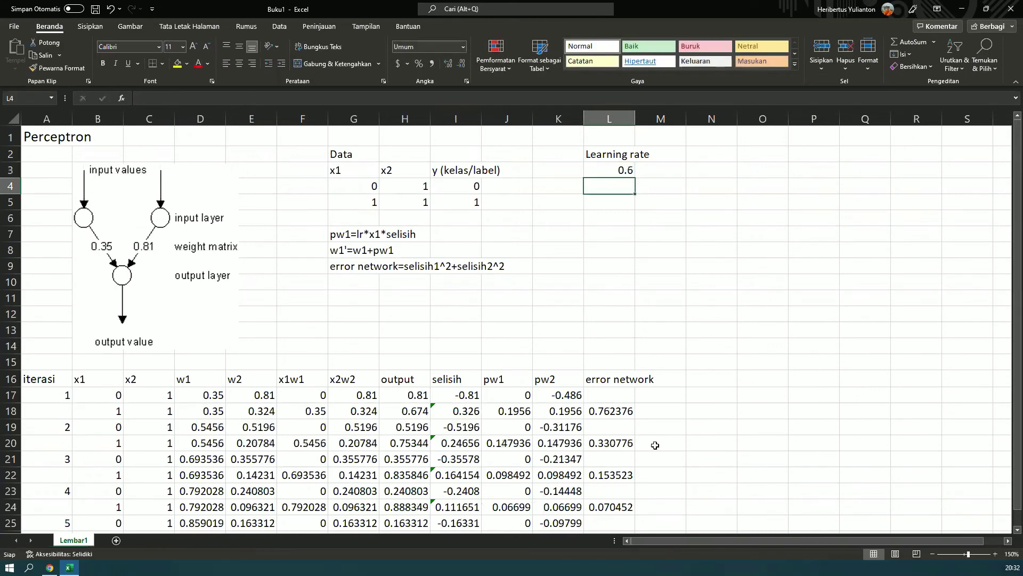
scroll(655, 446, "down", 2)
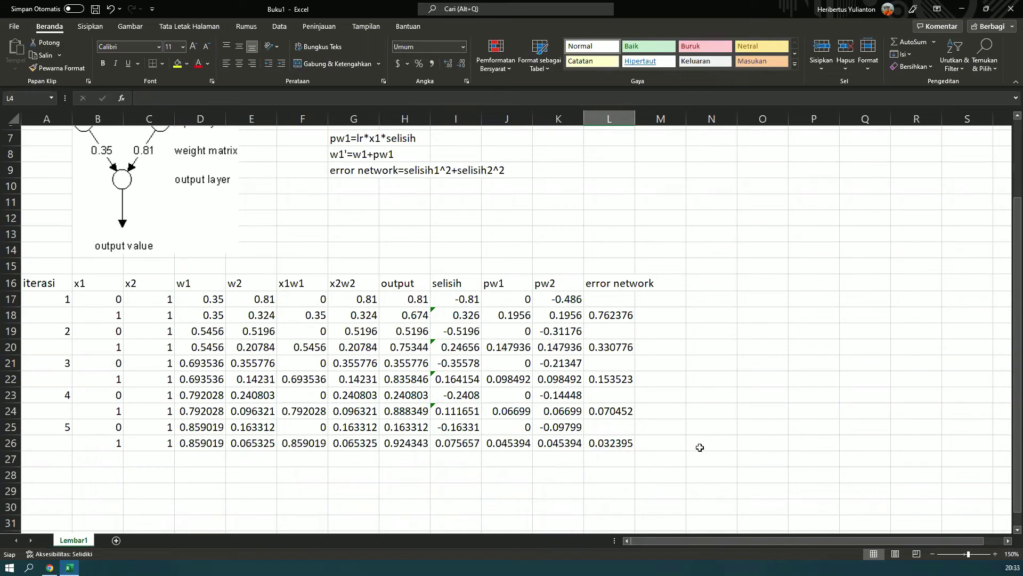
scroll(701, 447, "up", 1)
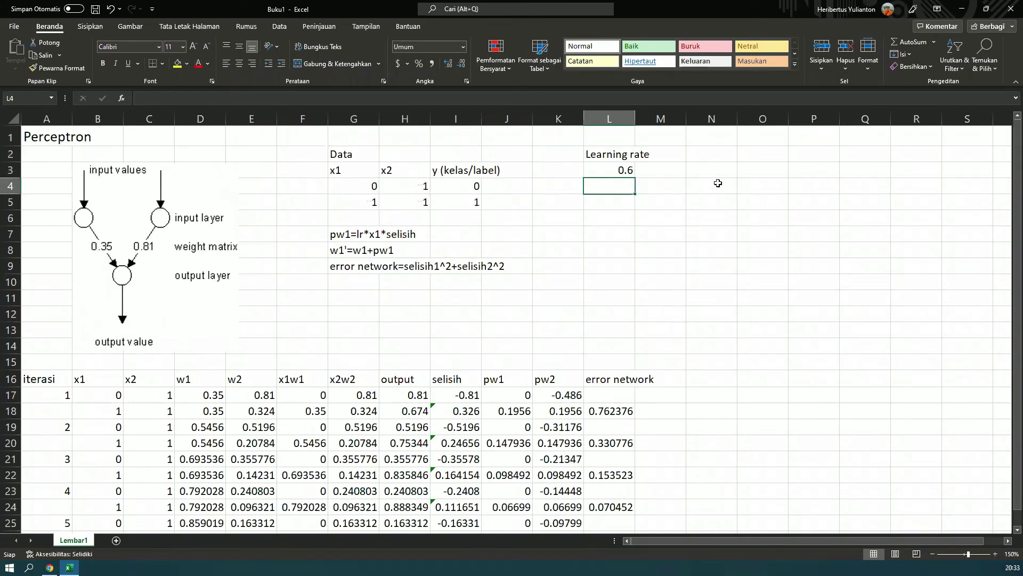
Set the learning rate in L3 to 0.7 and review the recalculated error network
key("Up")
type("0.7")
key("Return")
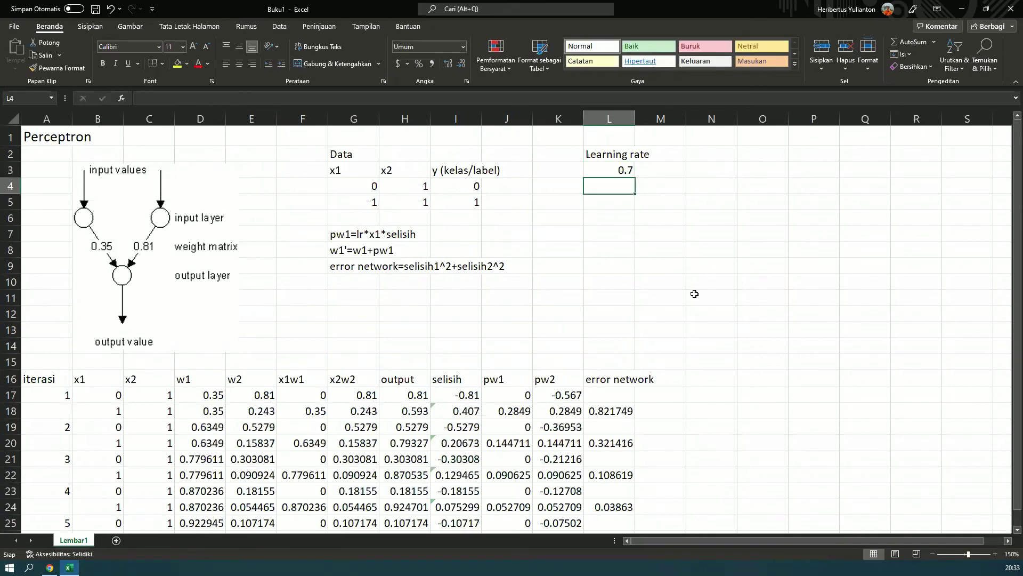
scroll(599, 405, "down", 3)
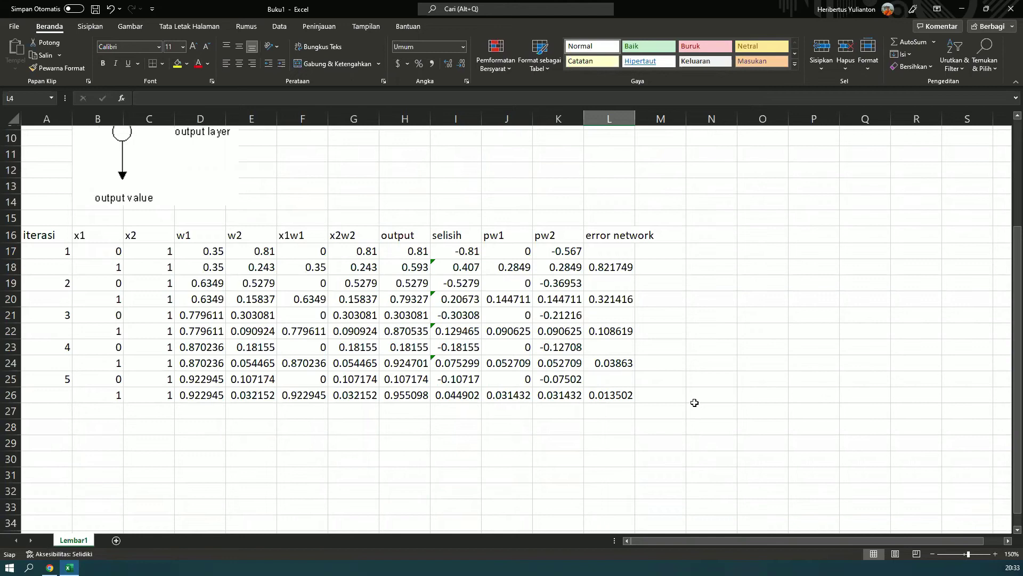
scroll(695, 403, "up", 2)
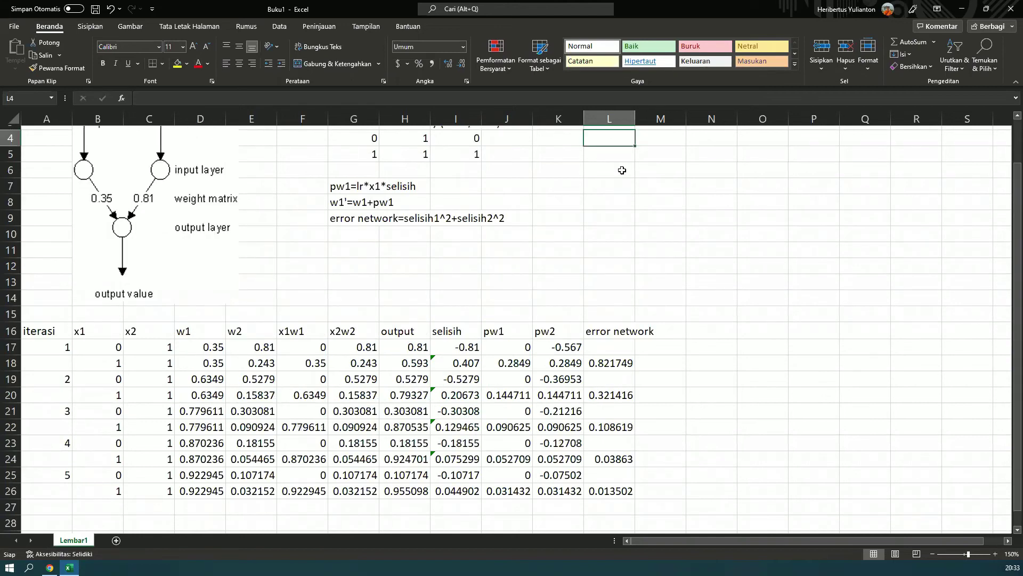
scroll(620, 170, "up", 1)
Raise the learning rate to 0.8 and compare the error network column
key("Up")
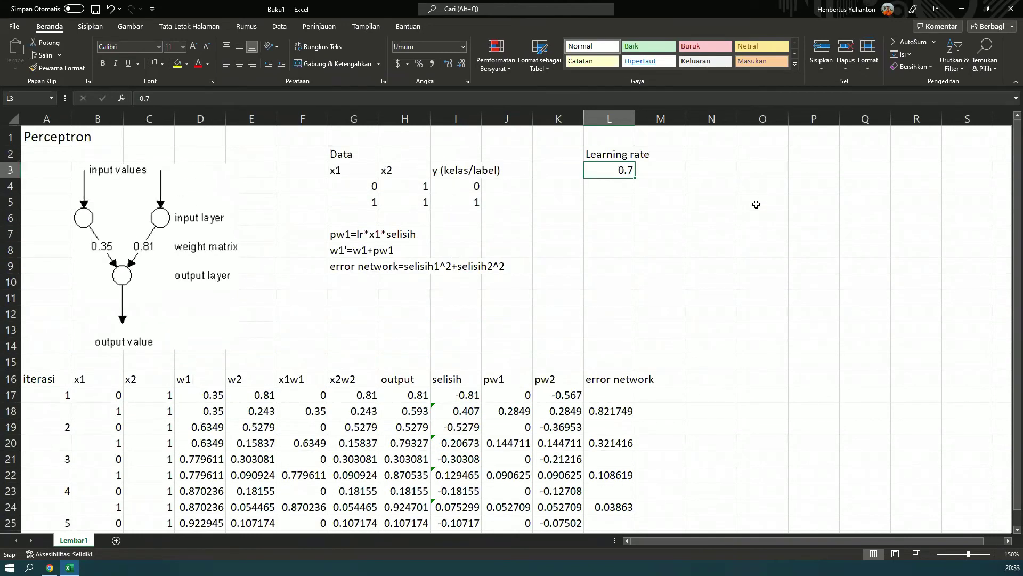
type("0.8")
key("Return")
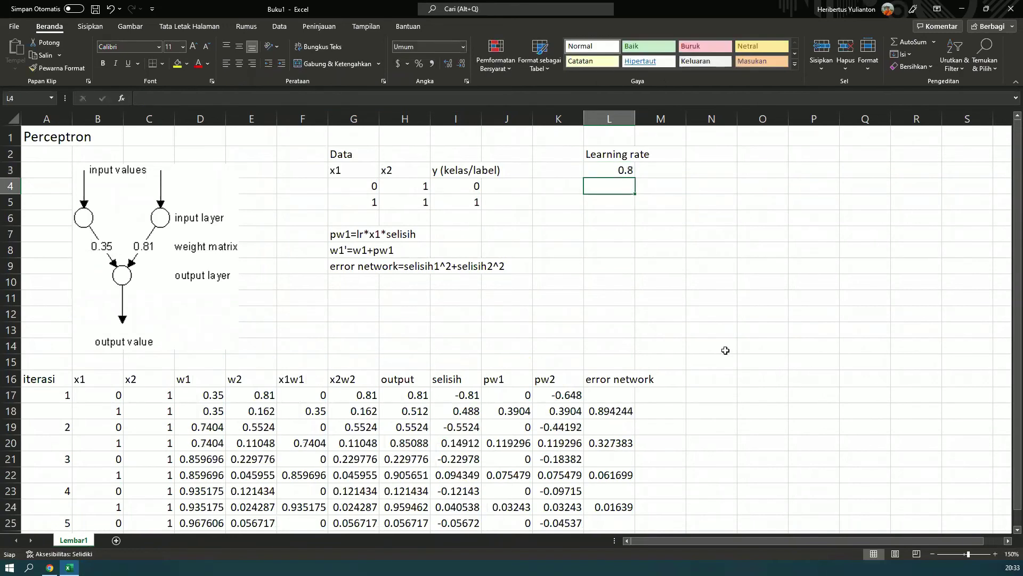
scroll(693, 416, "down", 1)
scroll(605, 445, "down", 1)
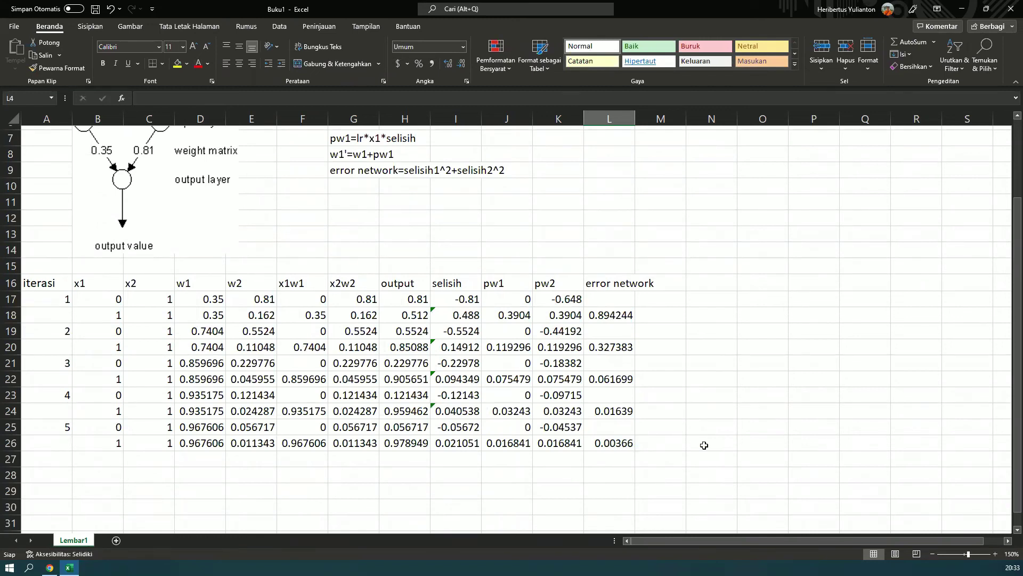
scroll(704, 445, "up", 1)
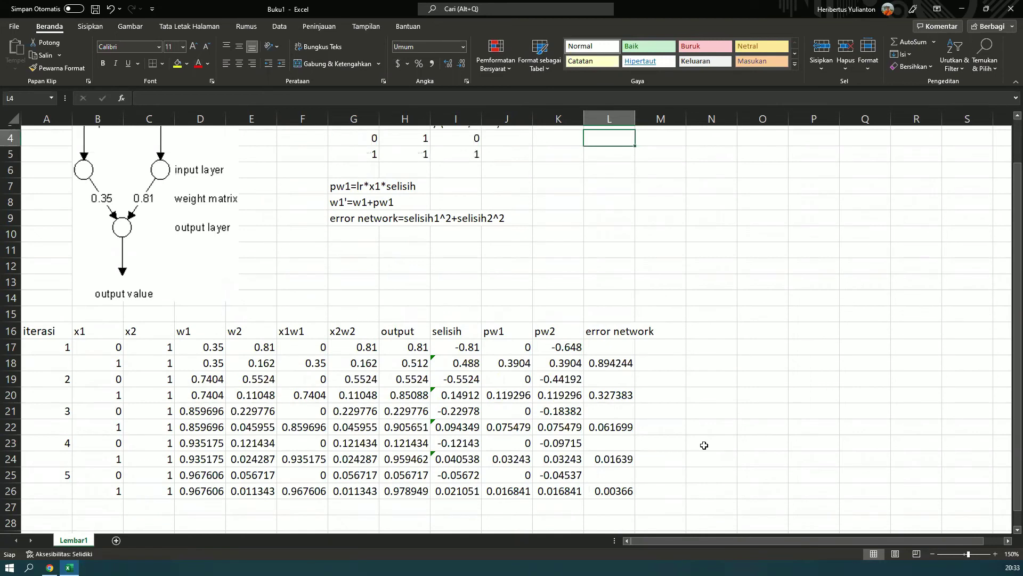
scroll(704, 445, "up", 1)
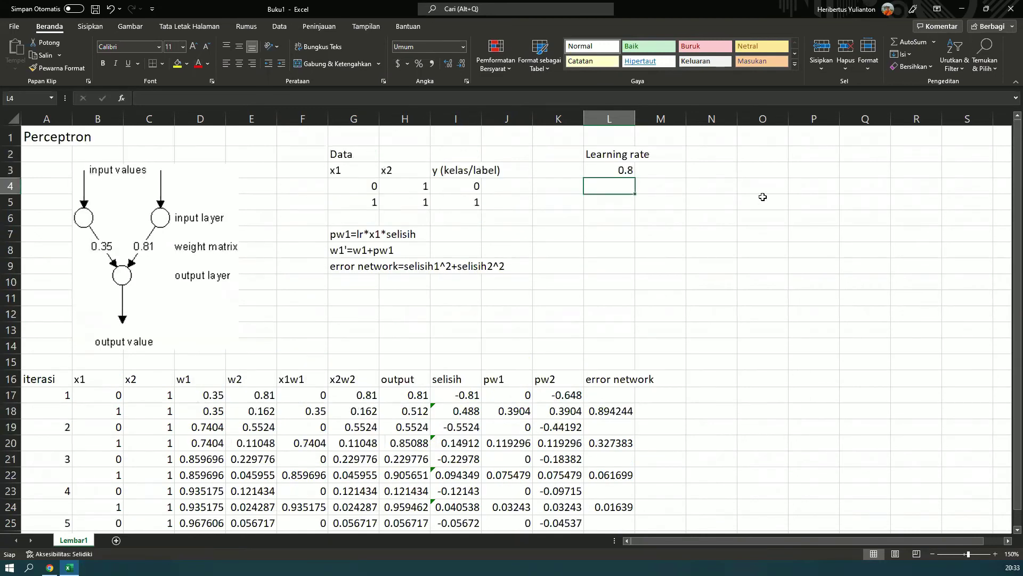
Raise the learning rate to 0.9, bringing the iteration-5 error network down to 0.000328
key("Up")
type("0.9")
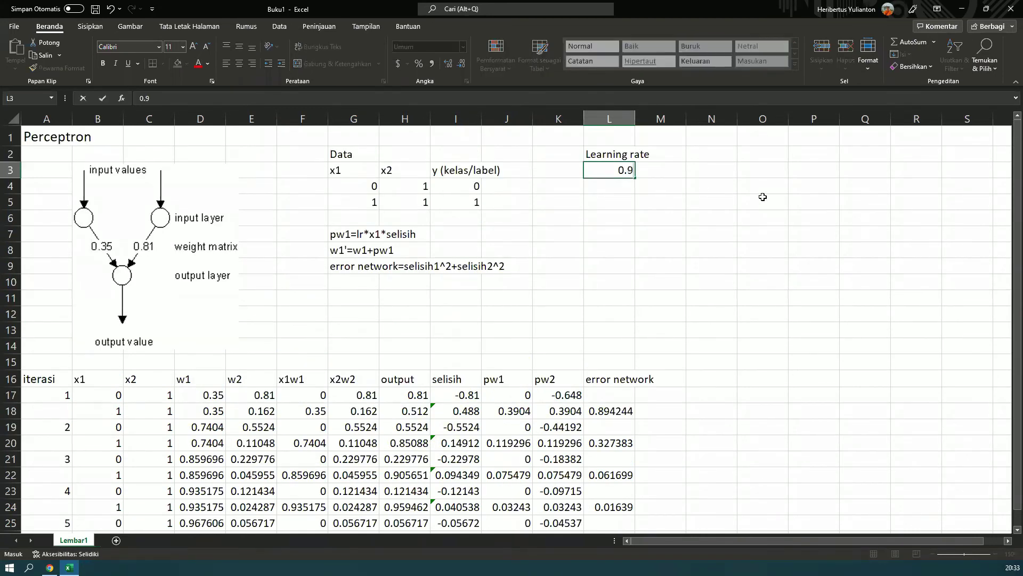
key("Return")
scroll(733, 299, "down", 3)
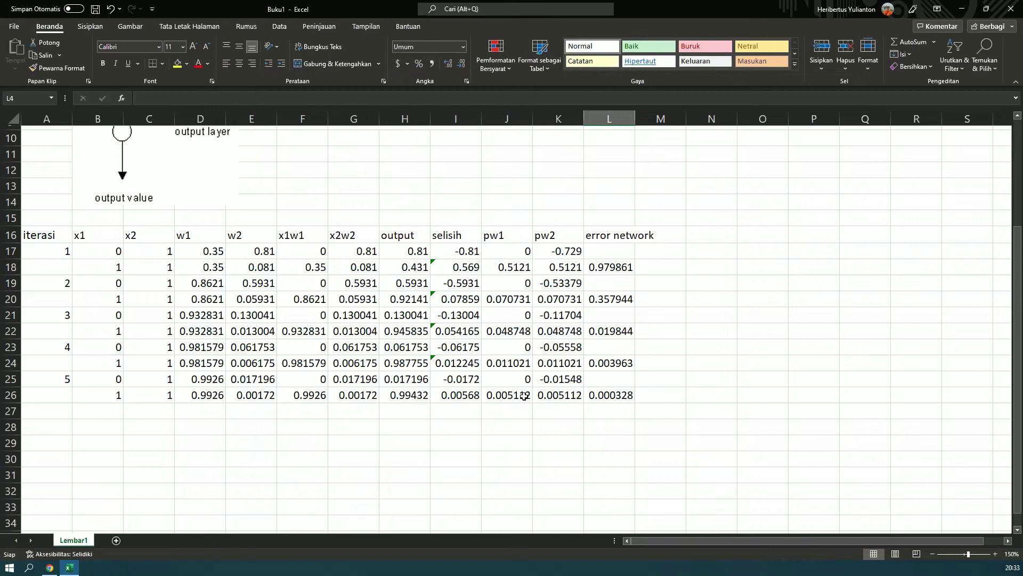
left_click(389, 383)
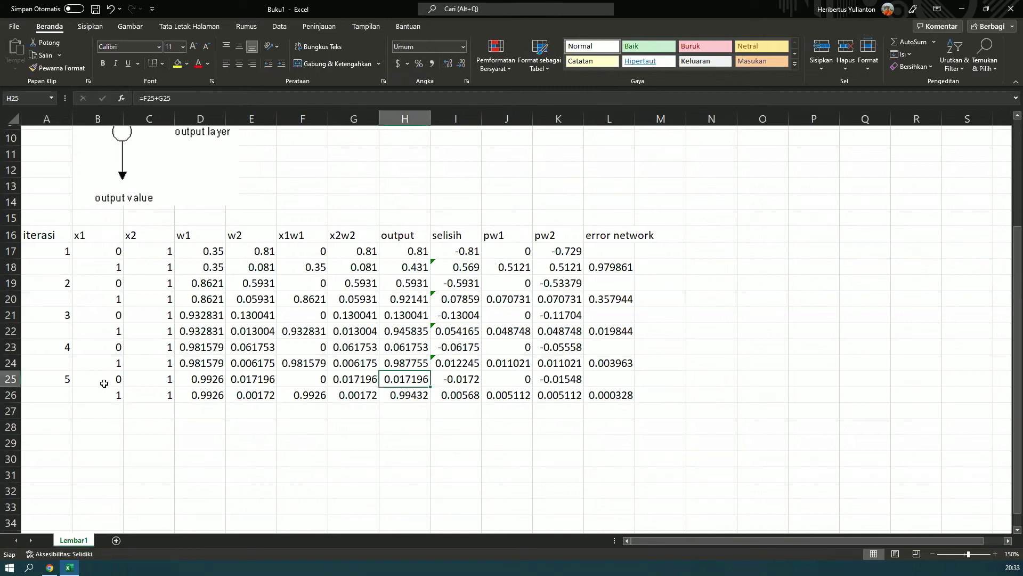
key("Left")
key("Left")
key("Left")
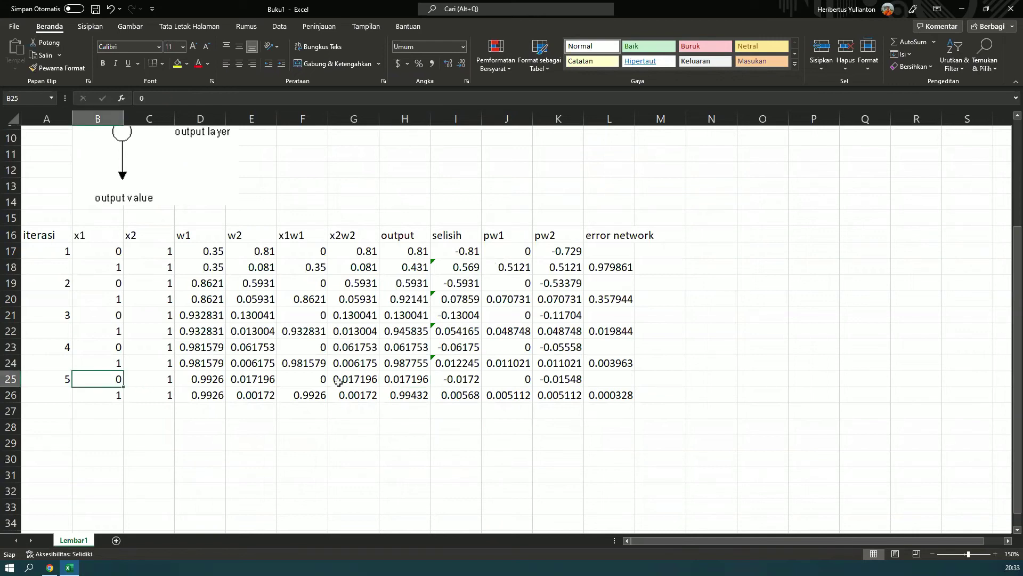
left_click(144, 382)
left_click(401, 385)
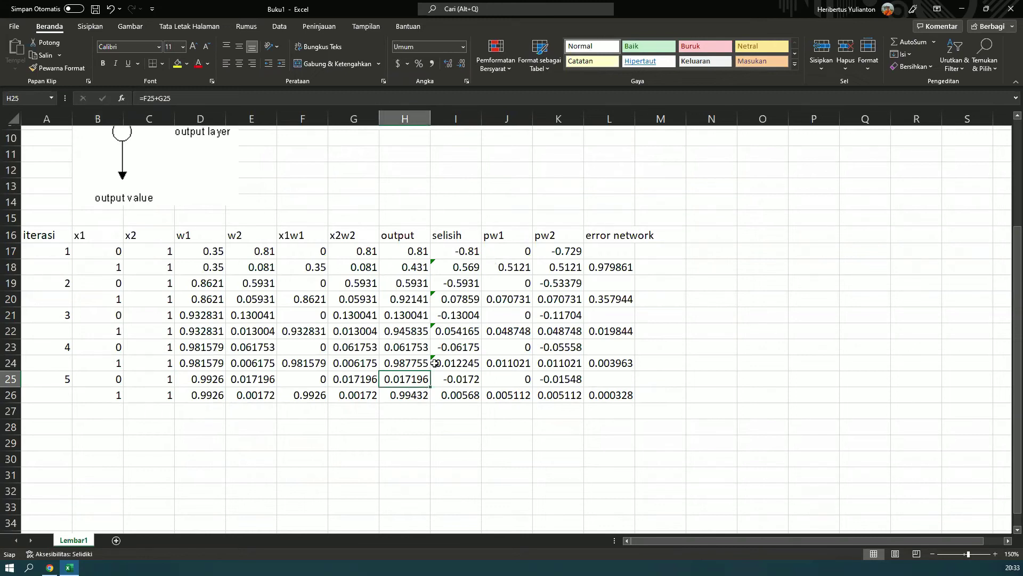
scroll(407, 376, "up", 3)
scroll(104, 400, "down", 3)
left_click(104, 401)
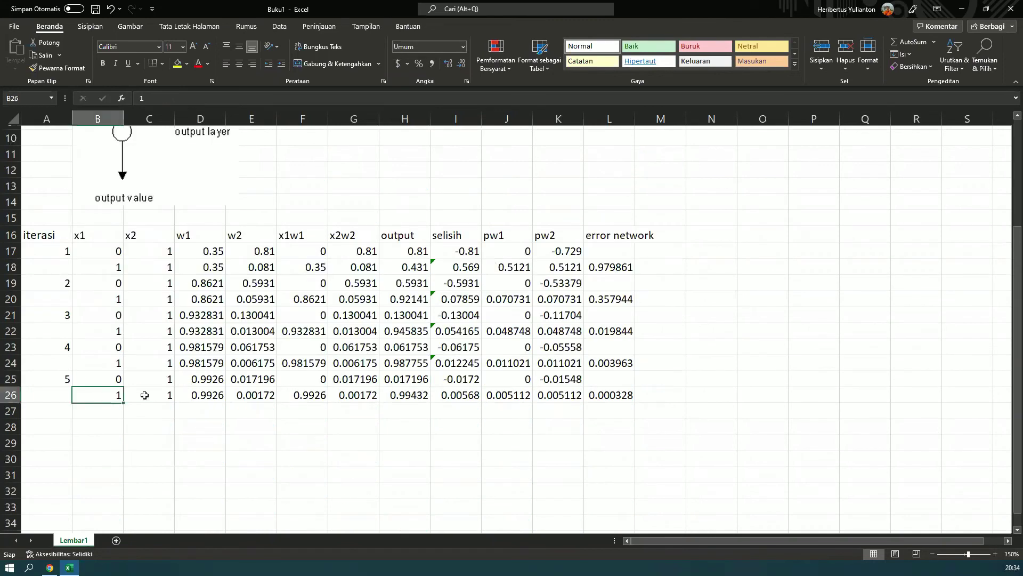
key("Right")
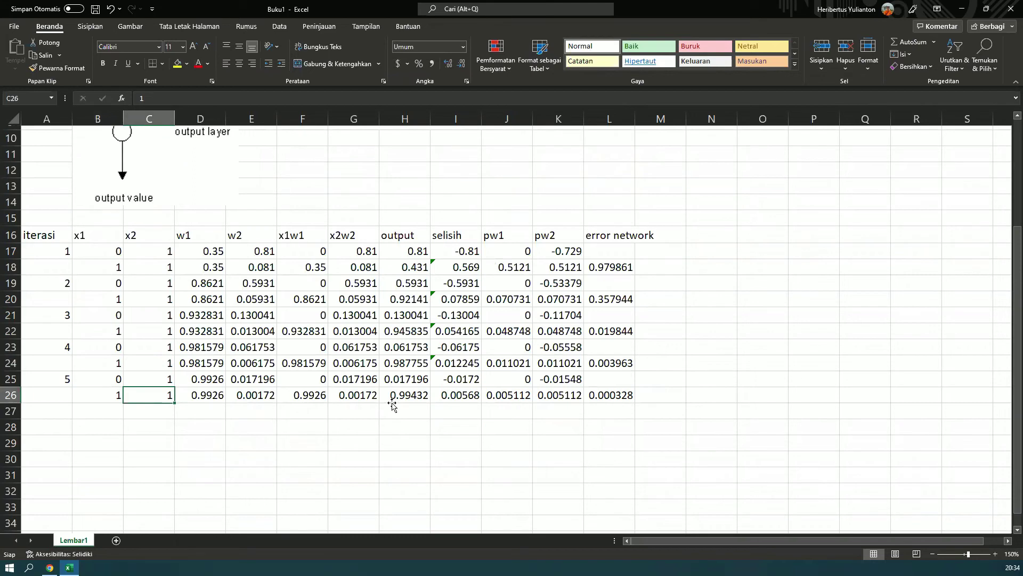
left_click(396, 401)
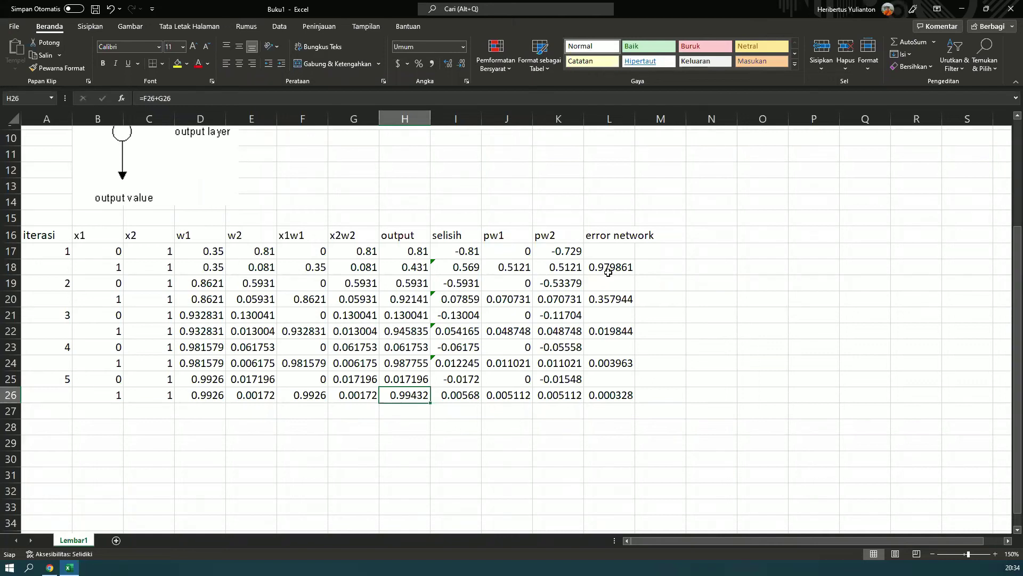
scroll(622, 187, "up", 3)
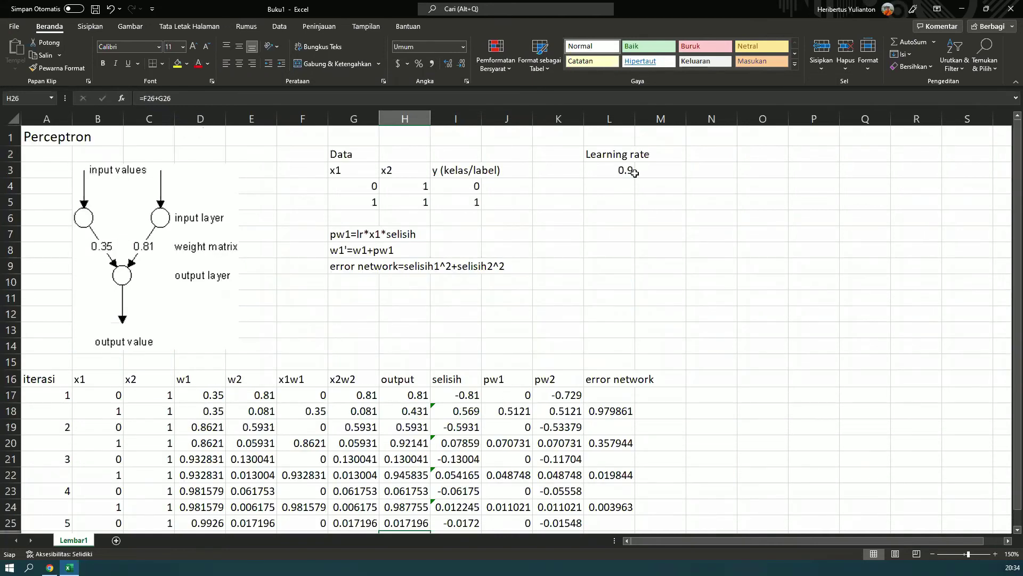
left_click(635, 173)
type("0.95")
key("Return")
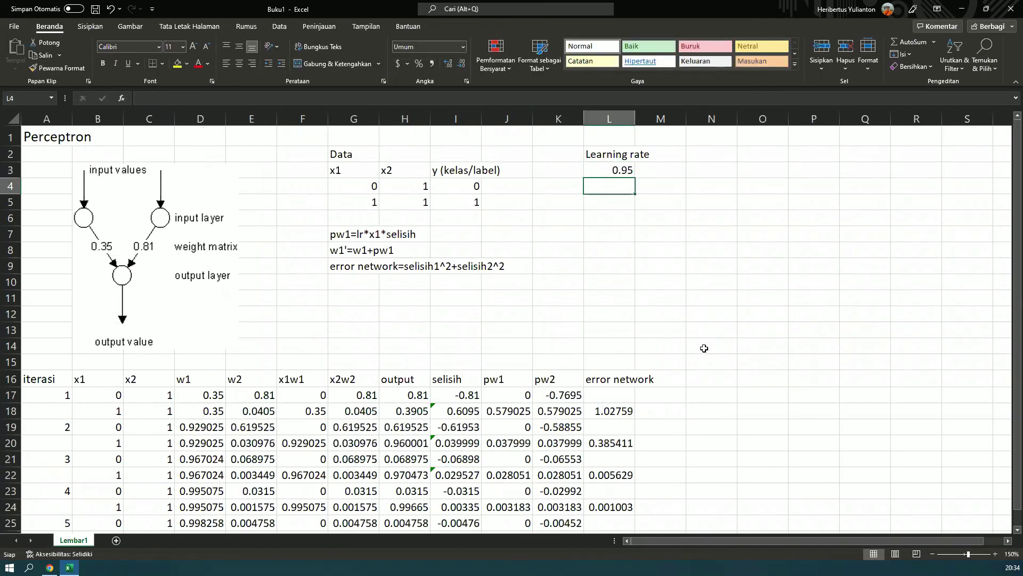
scroll(704, 348, "down", 2)
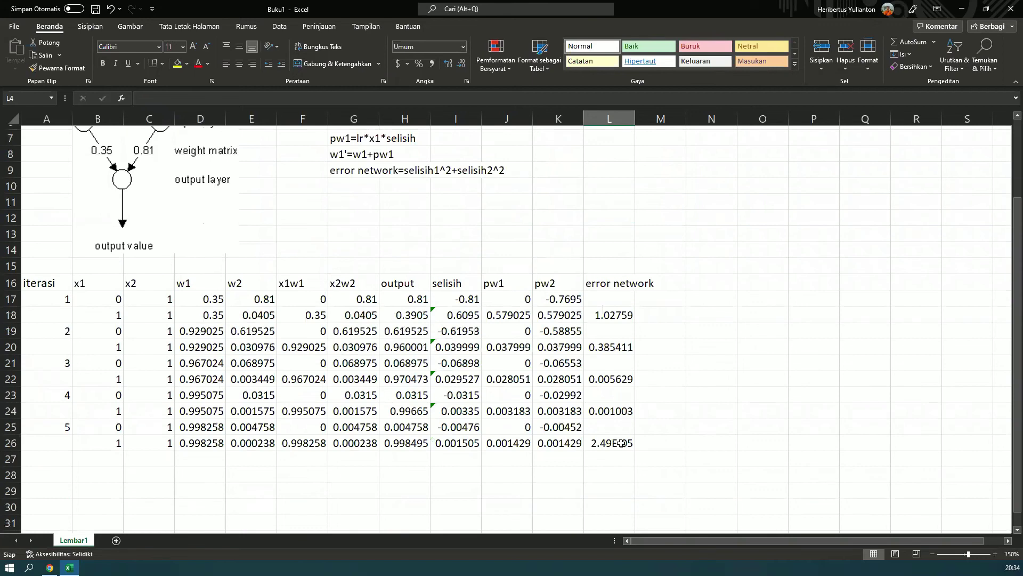
left_click(408, 434)
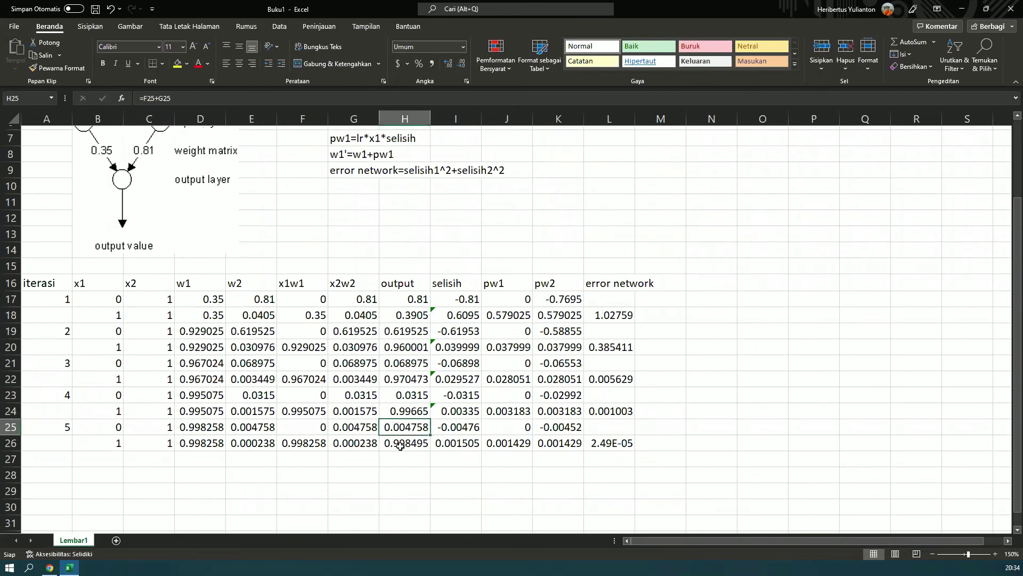
left_click(401, 447)
key("Up")
key("Down")
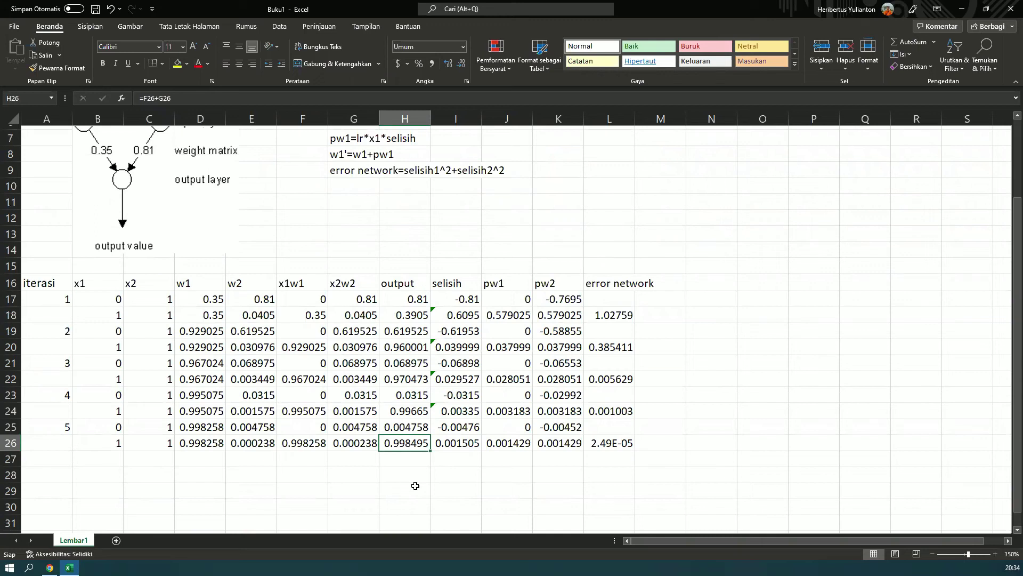
scroll(435, 215, "up", 2)
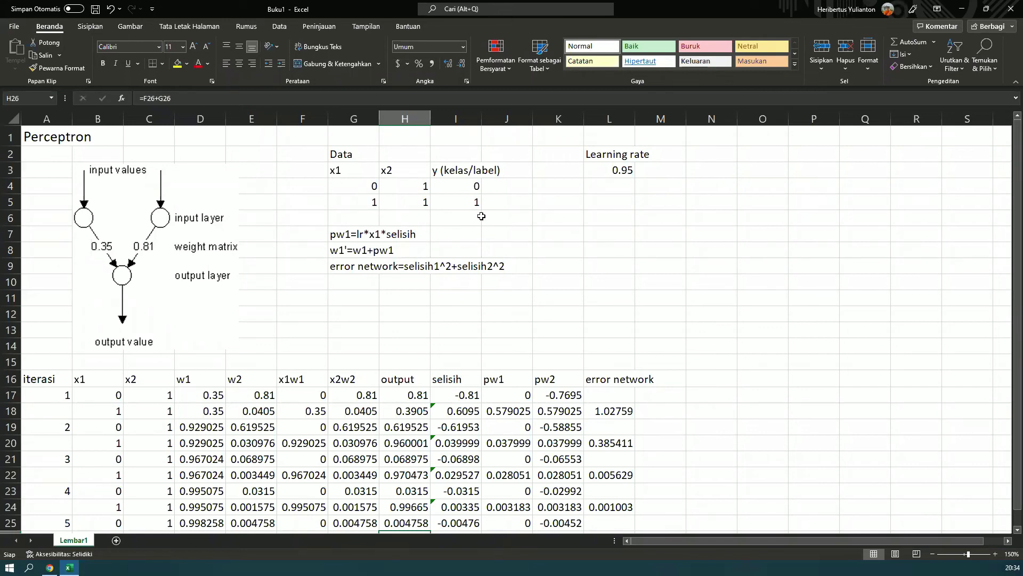
scroll(476, 375, "down", 2)
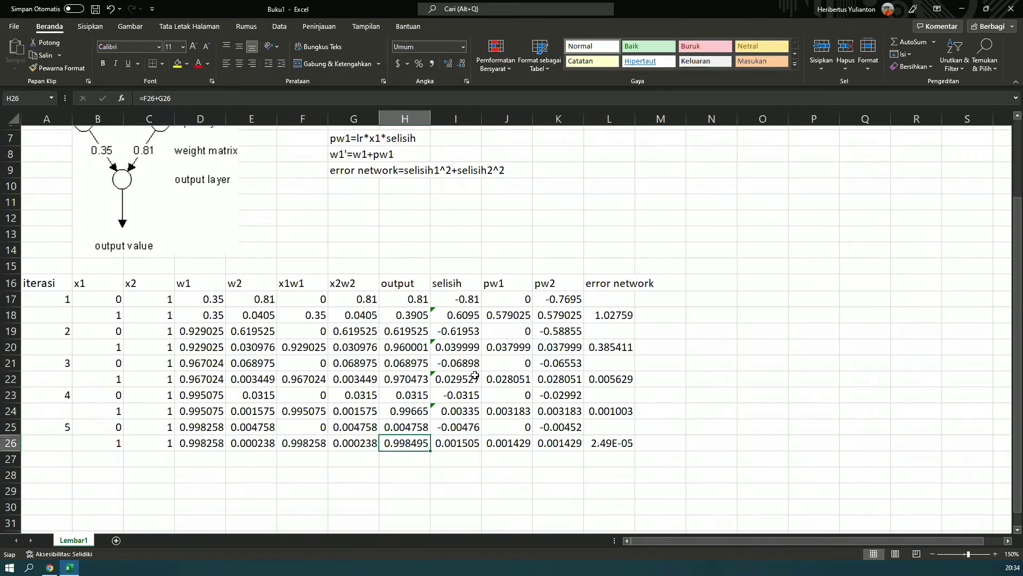
scroll(475, 375, "down", 1)
scroll(234, 438, "up", 1)
left_click(50, 568)
left_click(204, 24)
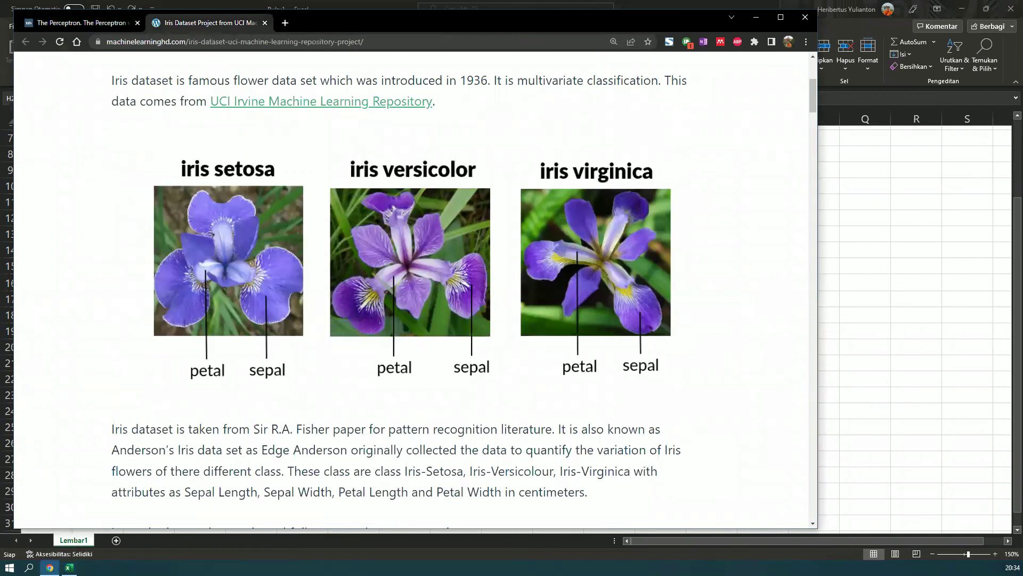
left_click(68, 567)
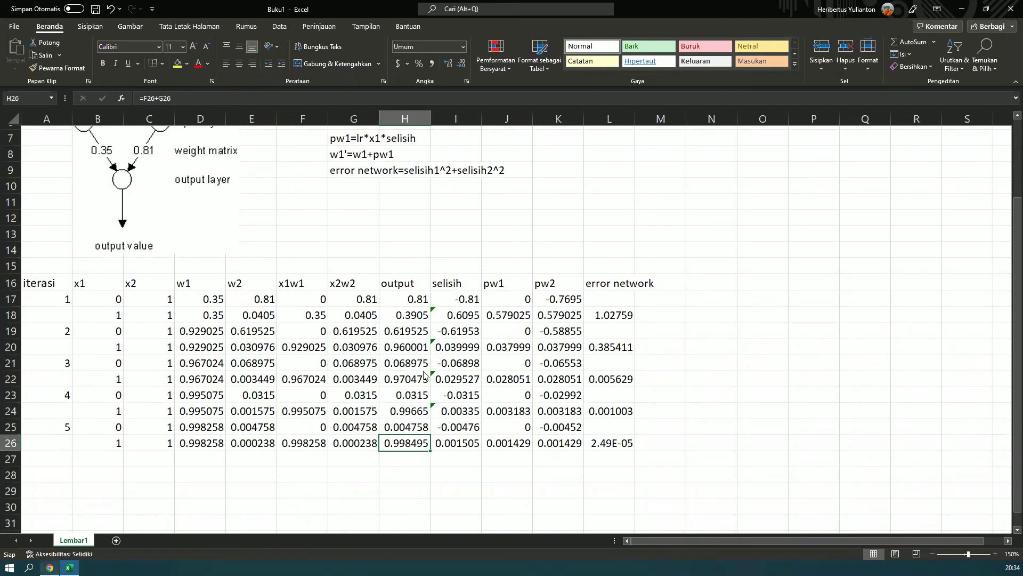
key("alt+Tab")
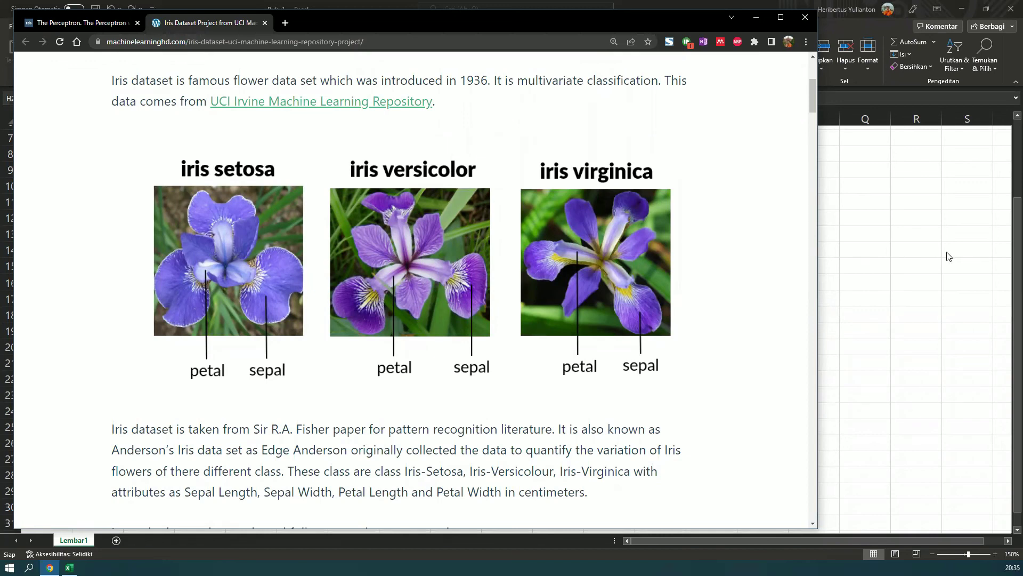
key("alt+Tab")
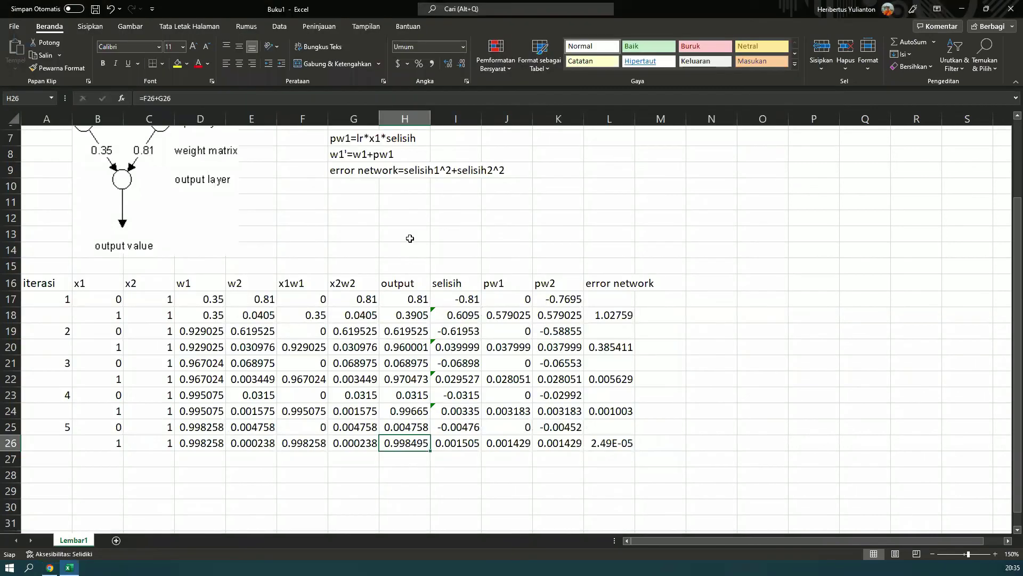
scroll(384, 183, "up", 2)
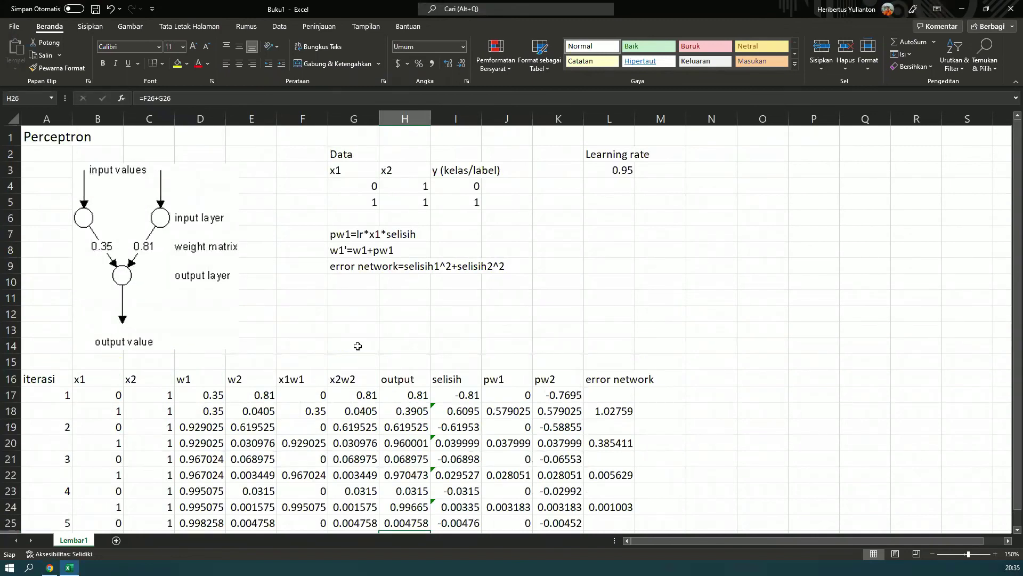
scroll(131, 267, "down", 2)
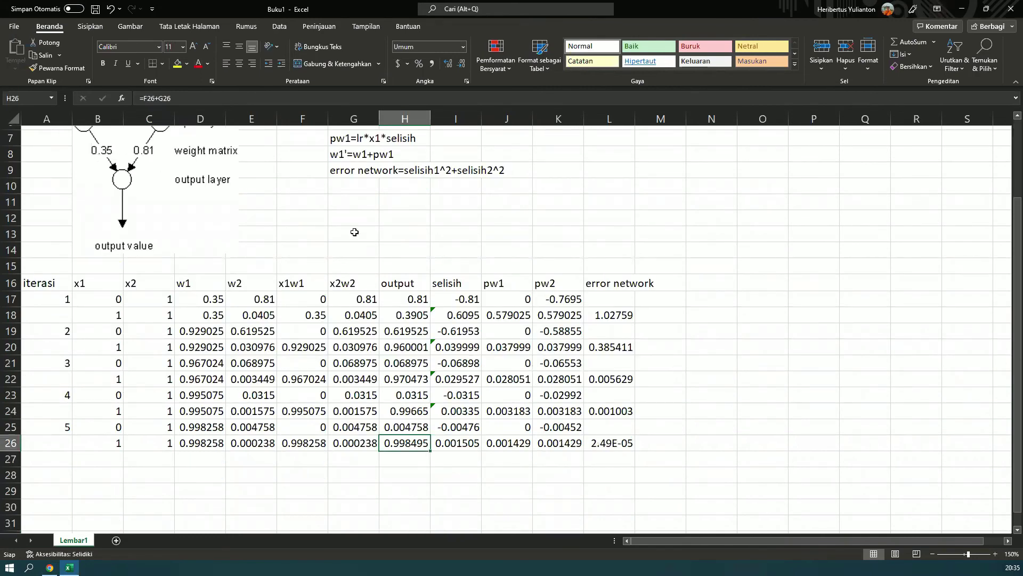
scroll(355, 232, "up", 2)
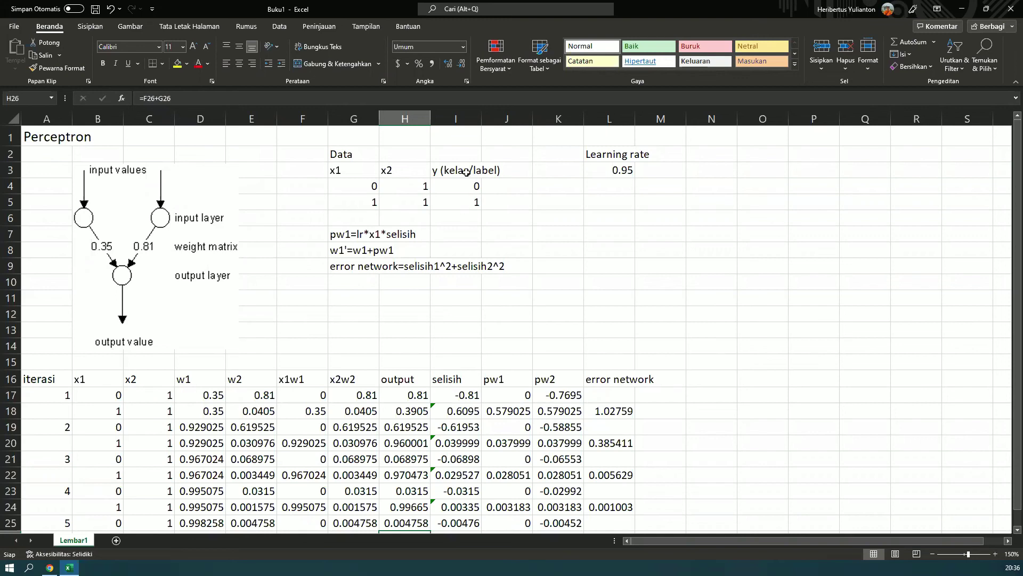
left_click(460, 202)
key("Up")
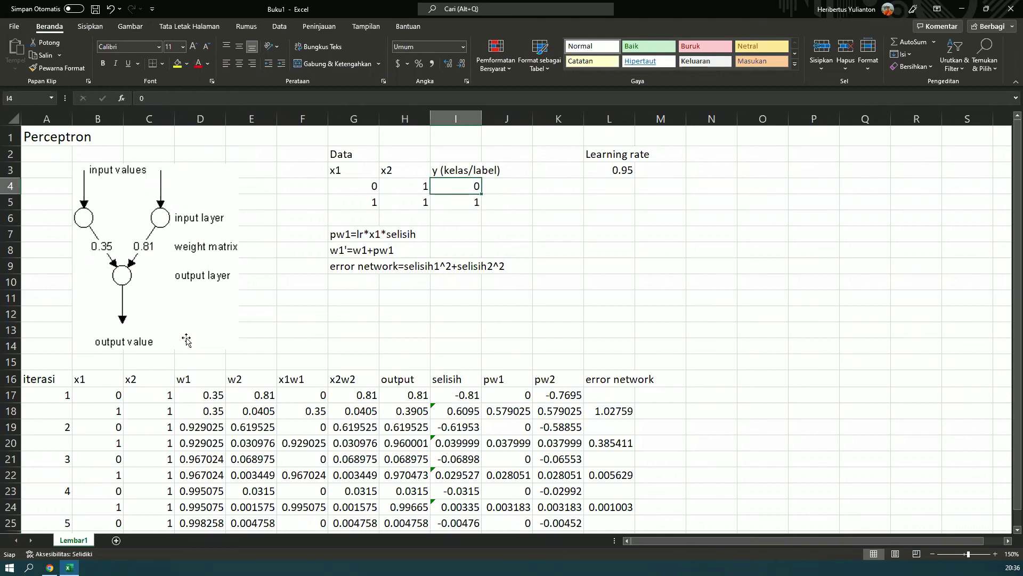
key("Down")
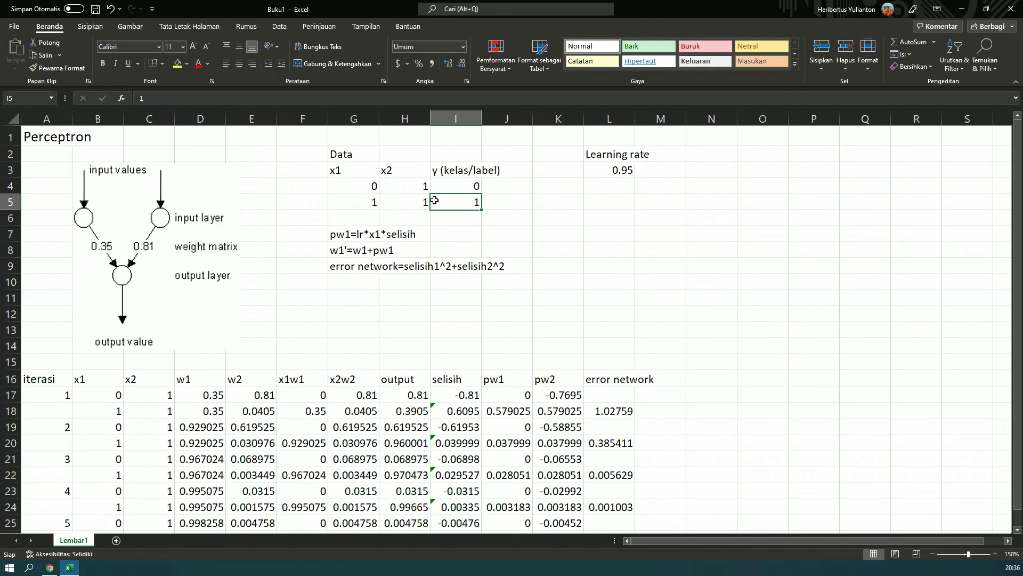
key("Left")
key("Left")
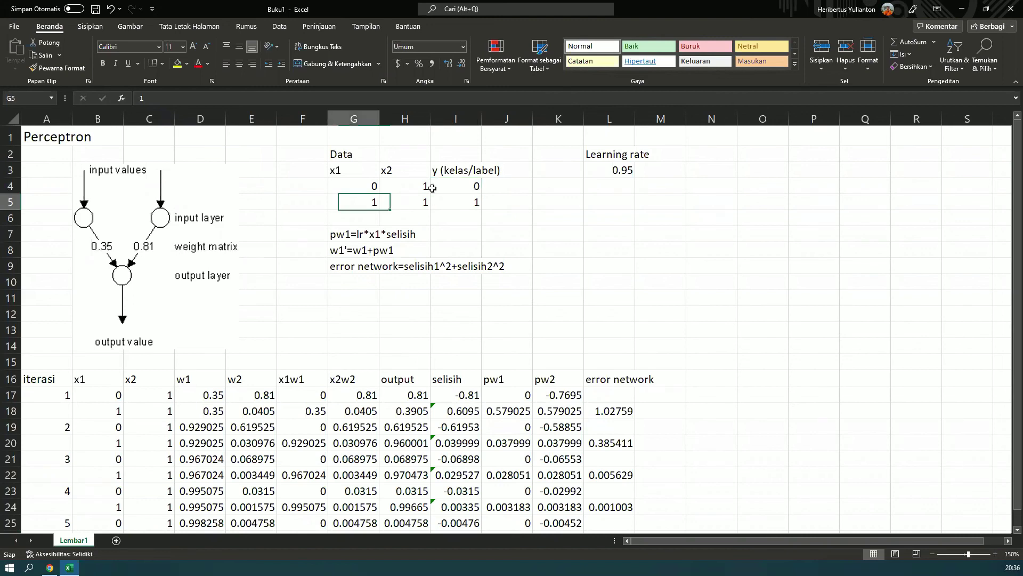
key("Right")
key("Right")
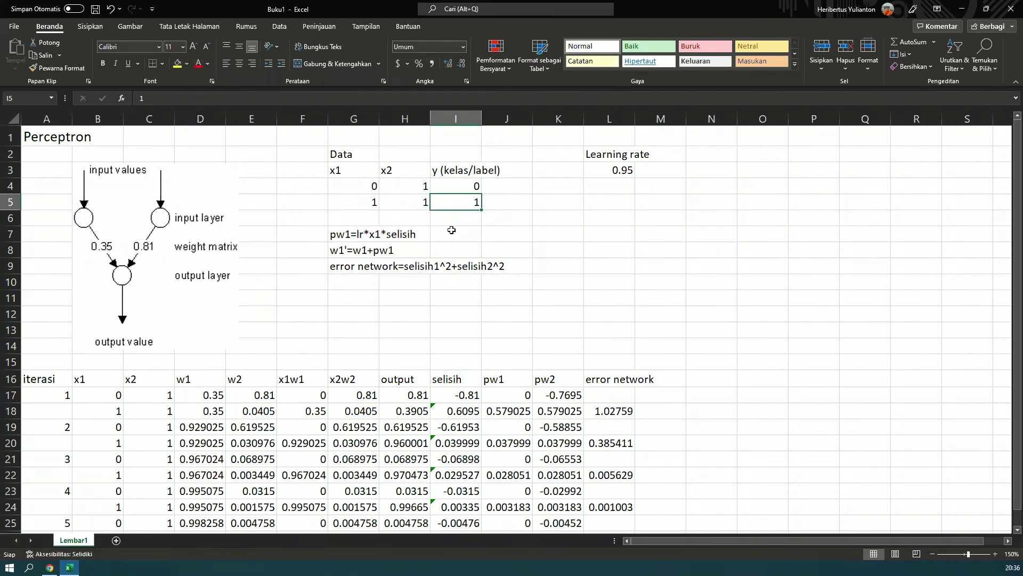
scroll(451, 230, "down", 2)
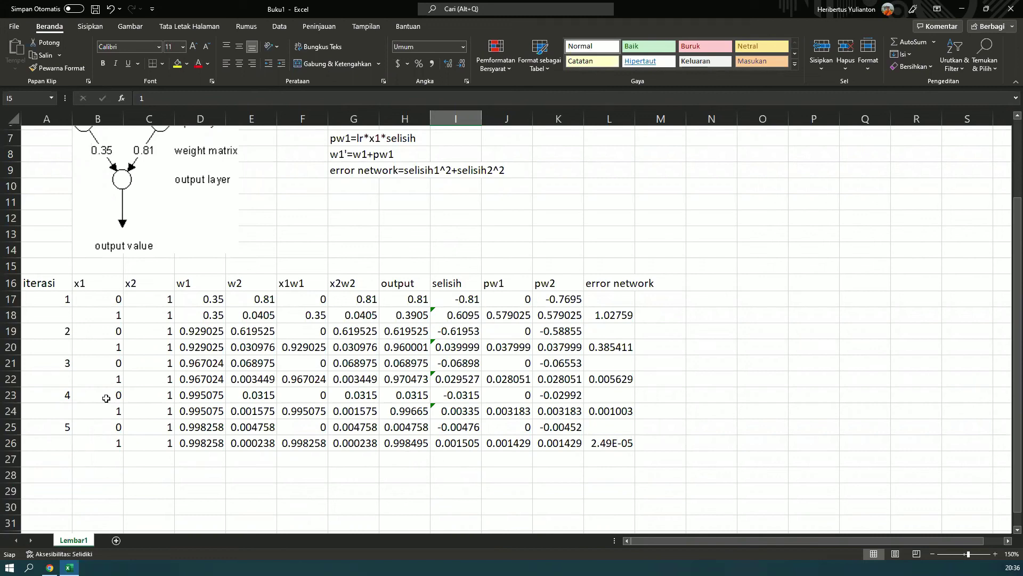
left_click(119, 304)
scroll(96, 234, "up", 2)
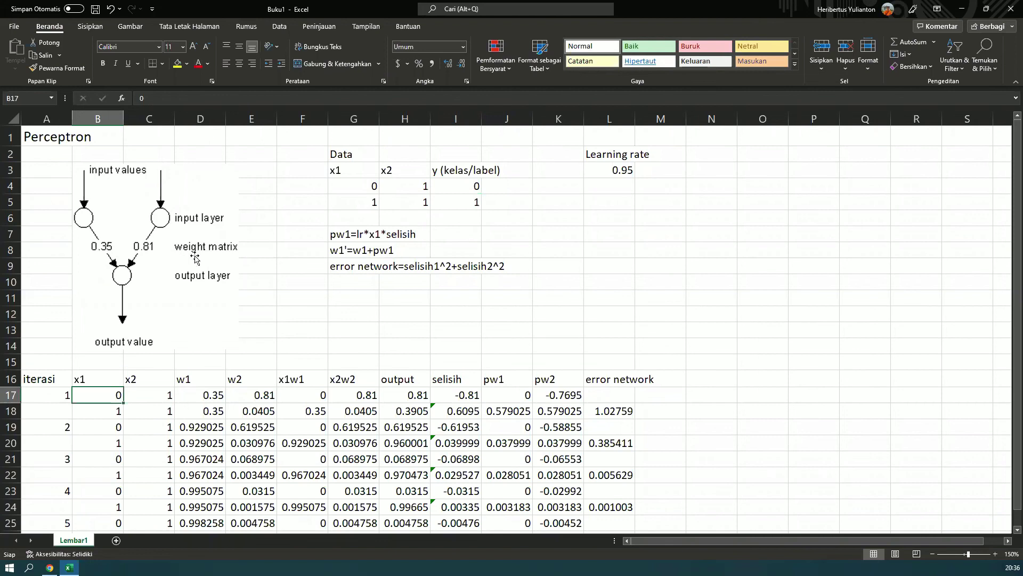
scroll(200, 410, "down", 2)
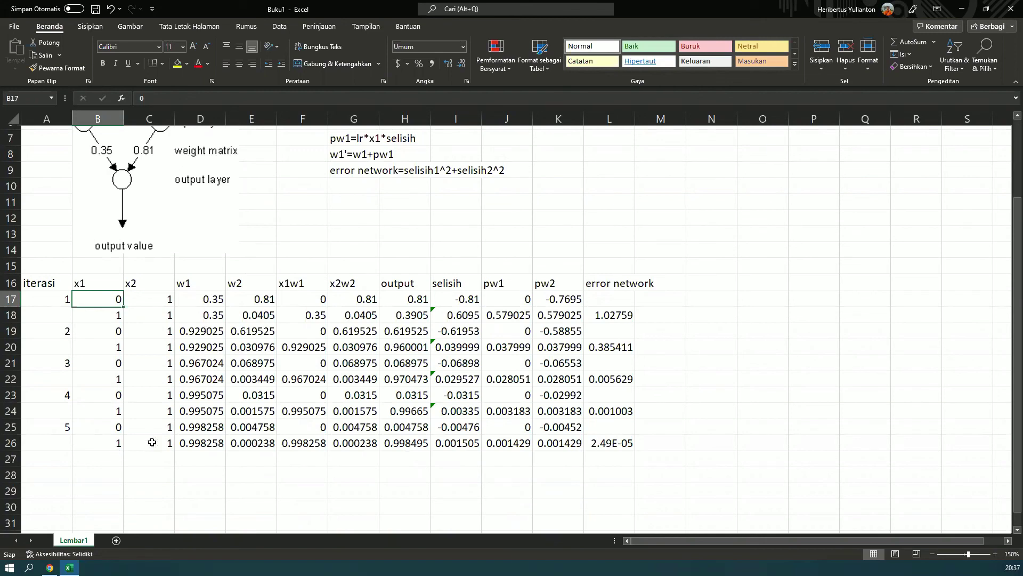
left_click(409, 431)
left_click(411, 431)
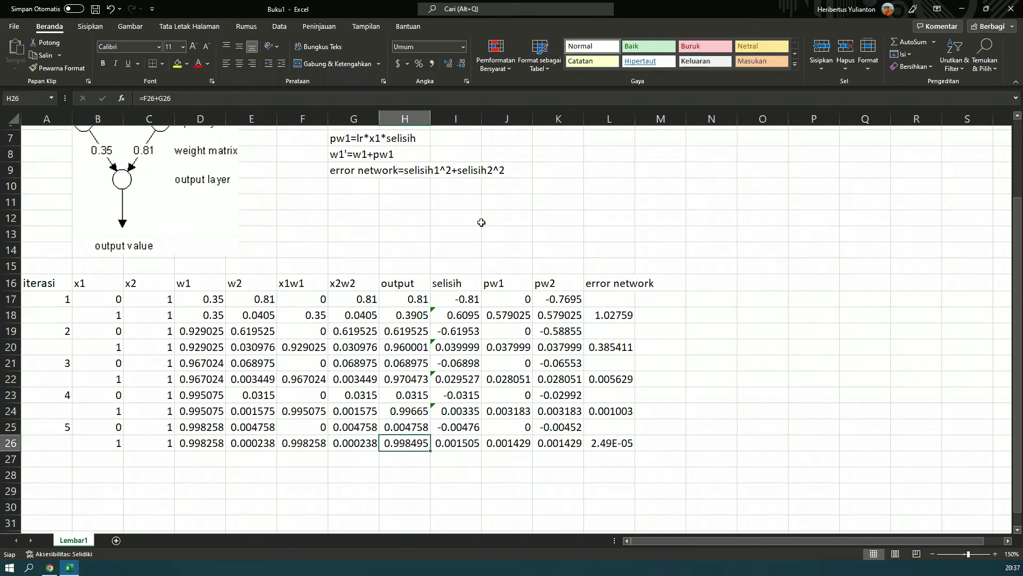
scroll(457, 192, "up", 2)
left_click(457, 187)
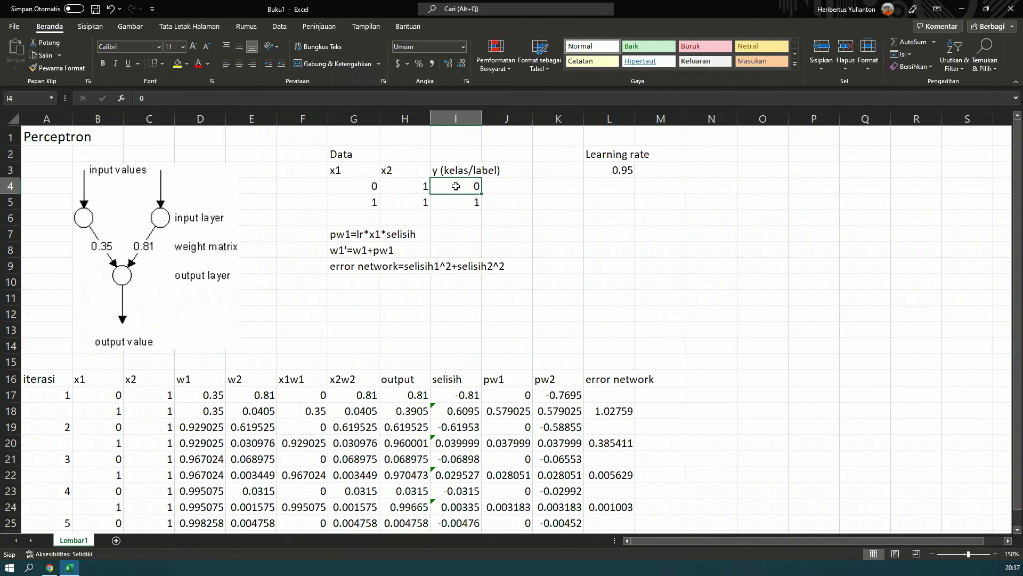
key("Down")
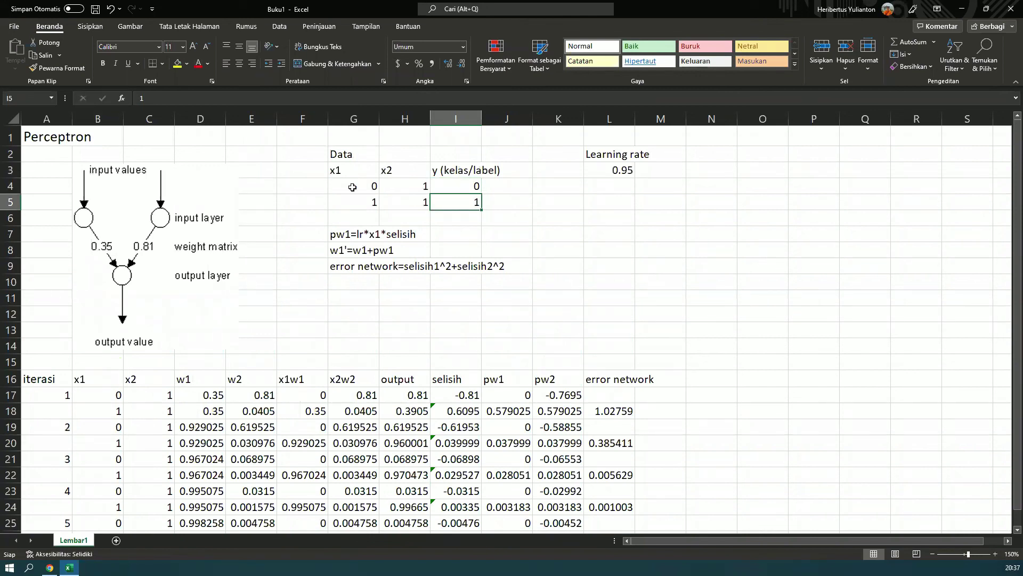
left_click(352, 187)
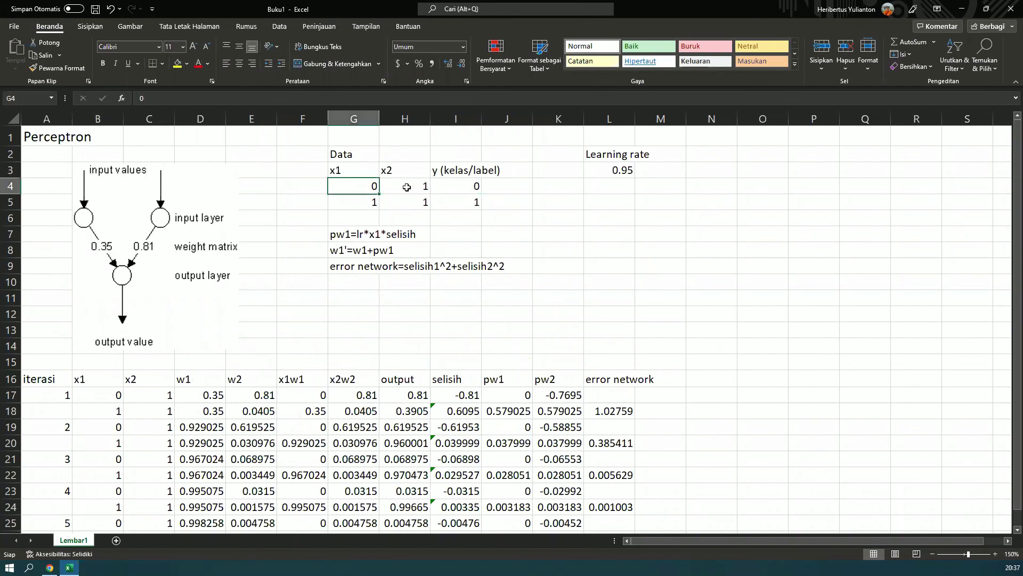
key("Right")
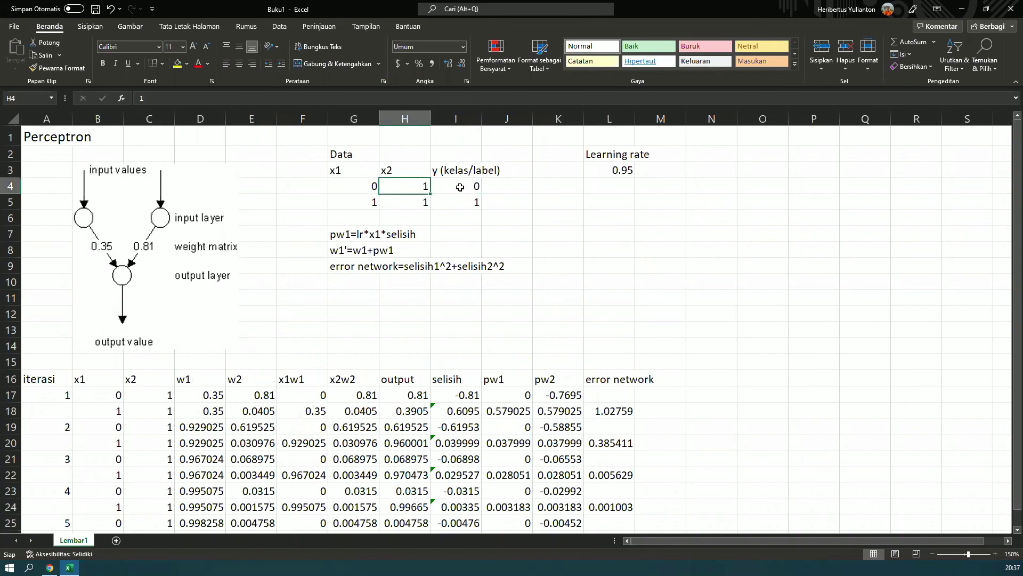
left_click(460, 187)
scroll(175, 463, "down", 3)
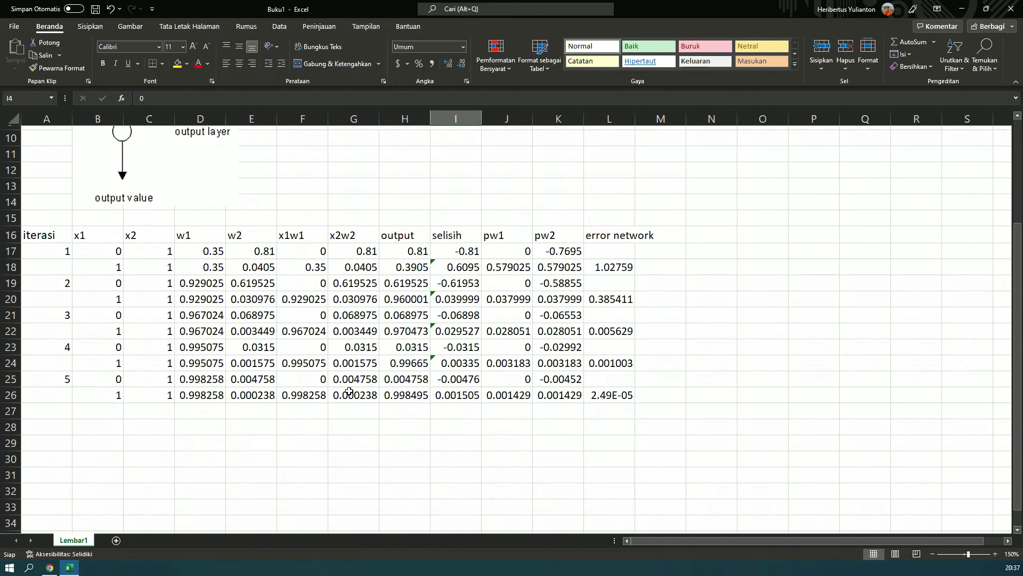
left_click(100, 381)
key("Right")
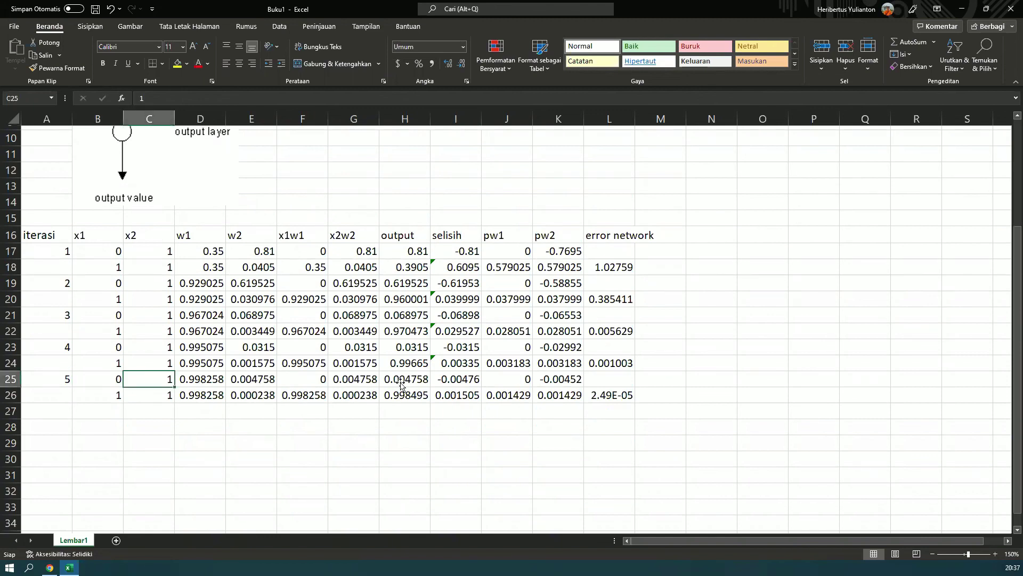
left_click(401, 383)
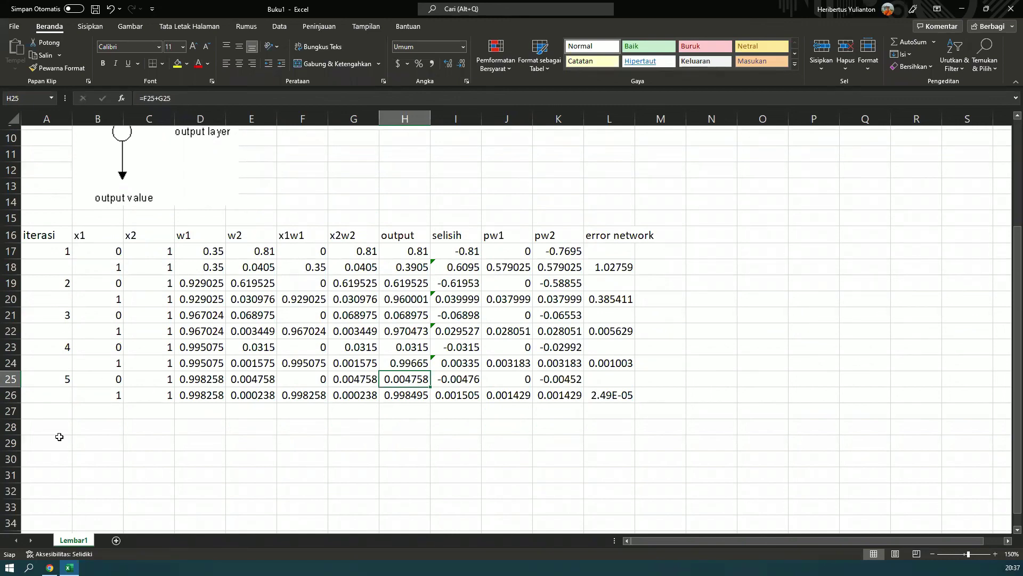
Start row 27 as iteration 6 with x1 of 0 and x2 of 1
key("Down")
key("Down")
key("Home")
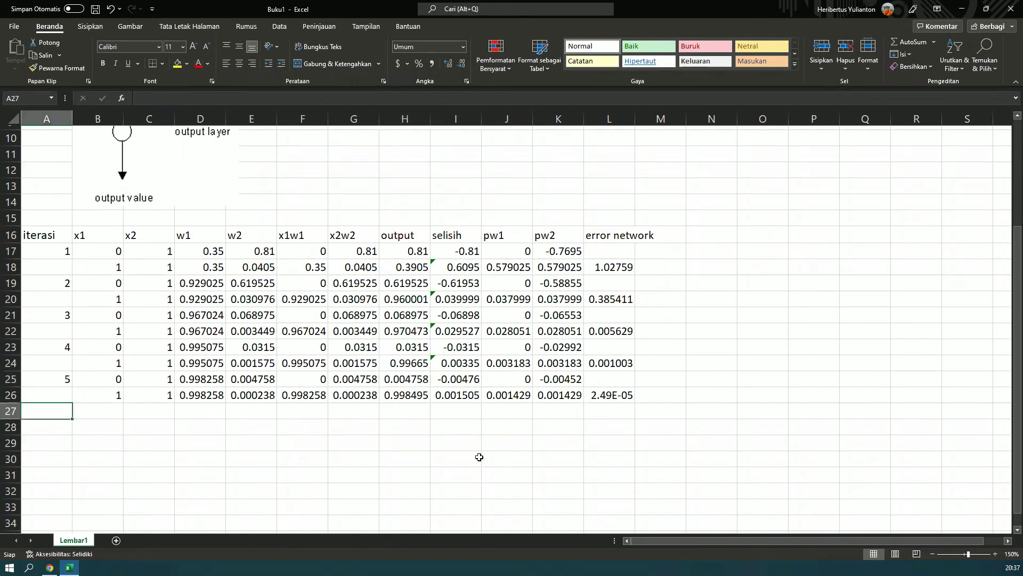
type("6")
key("Tab")
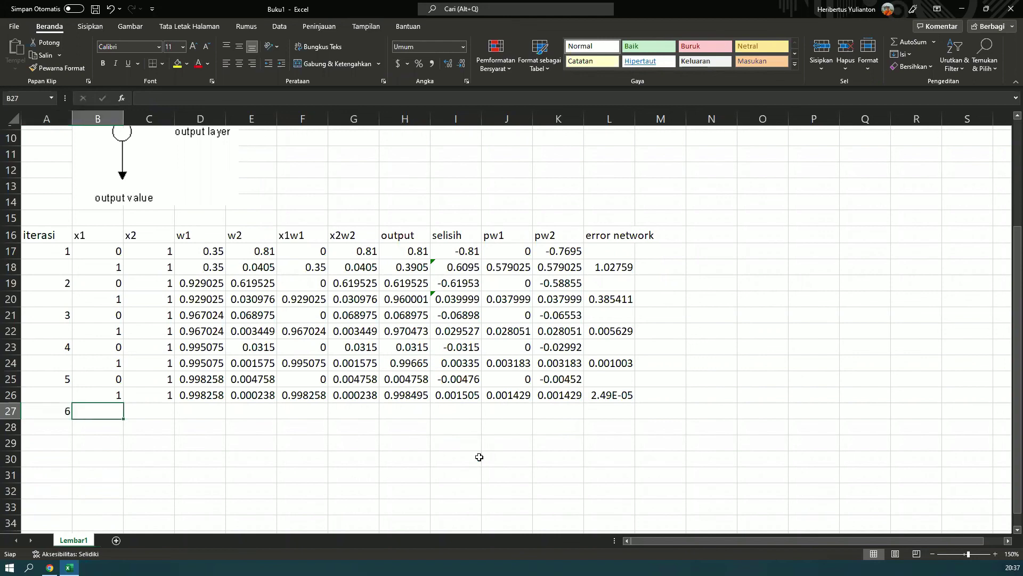
type("0")
key("Tab")
type("1")
key("Tab")
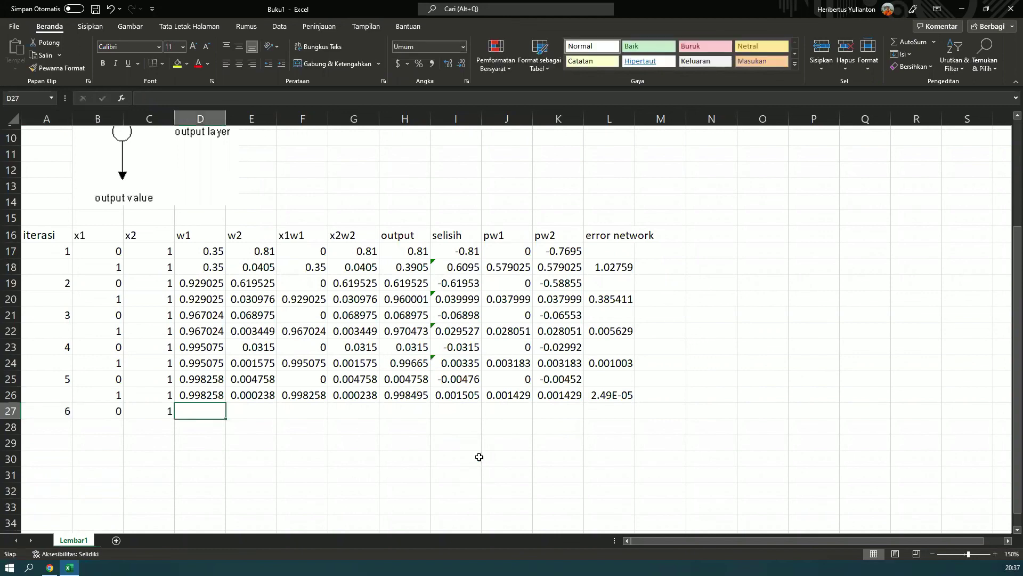
Fill the w1, w2, x1w1 and x2w2 formulas down into row 27
key("Up")
key("shift+Down")
key("ctrl+d")
key("Right")
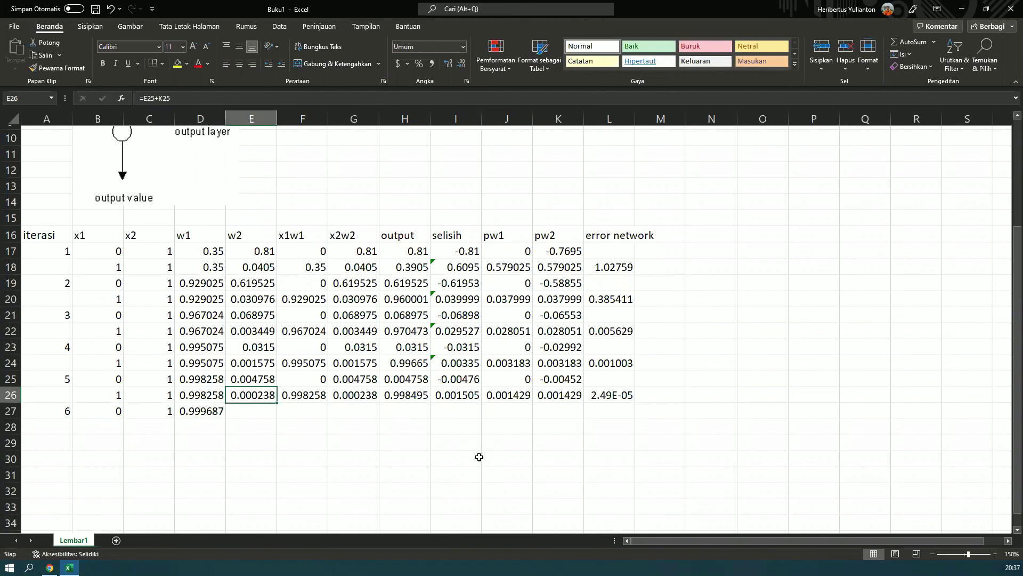
key("shift+Down")
key("ctrl+d")
key("Right")
key("shift+Down")
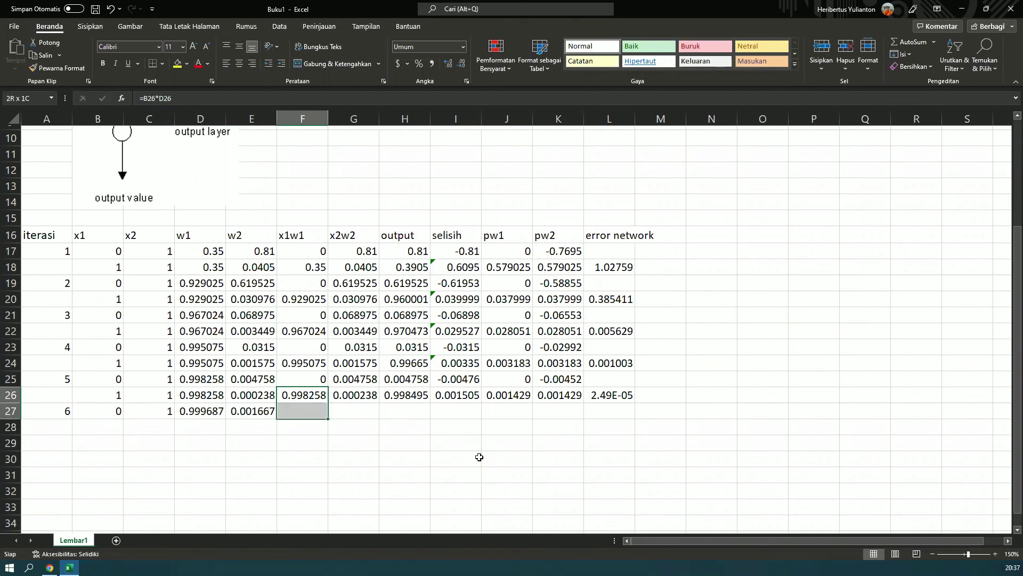
key("ctrl+d")
key("Right")
key("shift+Down")
key("ctrl+d")
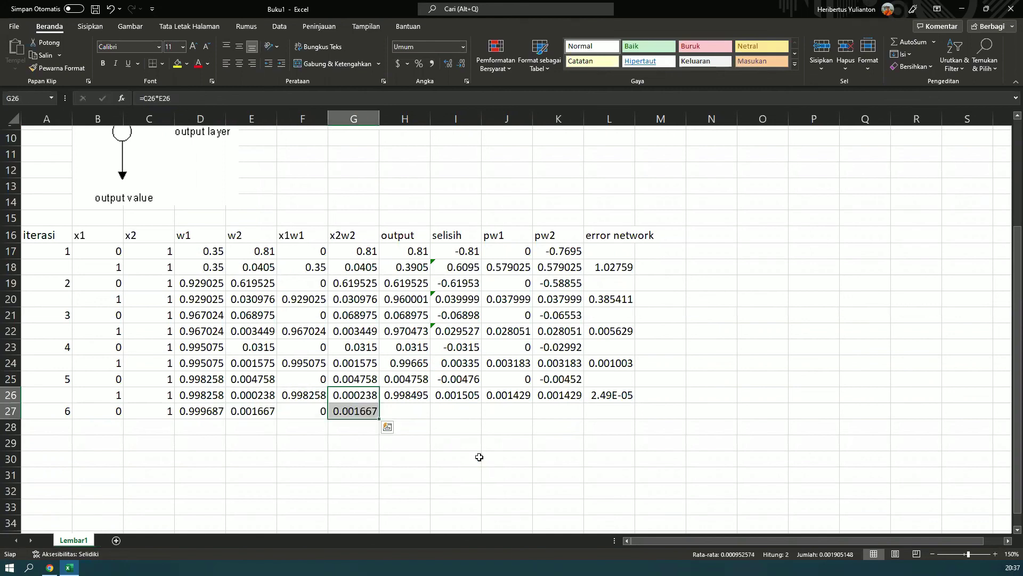
Extend the output formula to row 27 and copy the selisih formulas into row 27
key("Right")
key("shift+Down")
type("d")
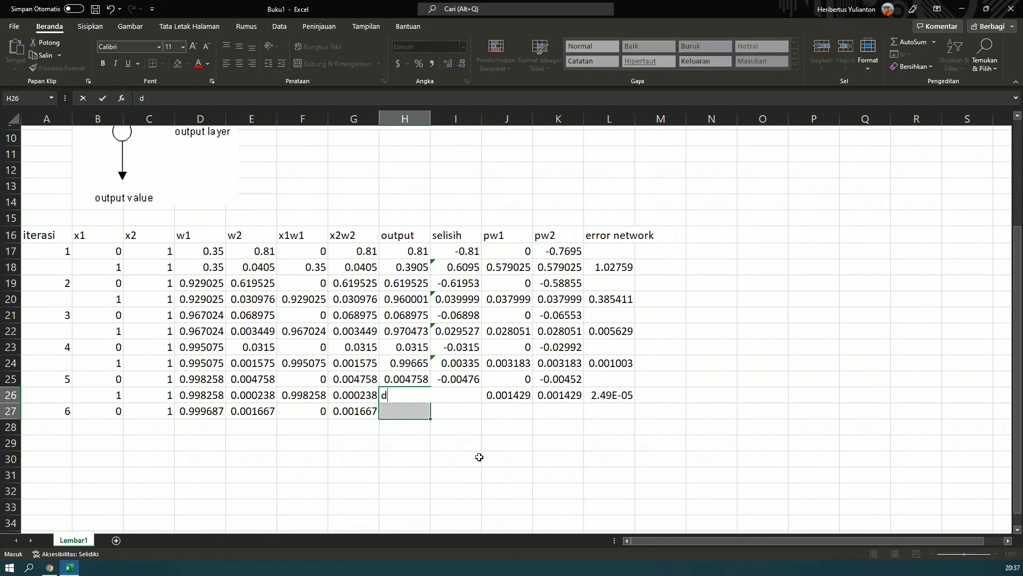
key("Escape")
key("ctrl+d")
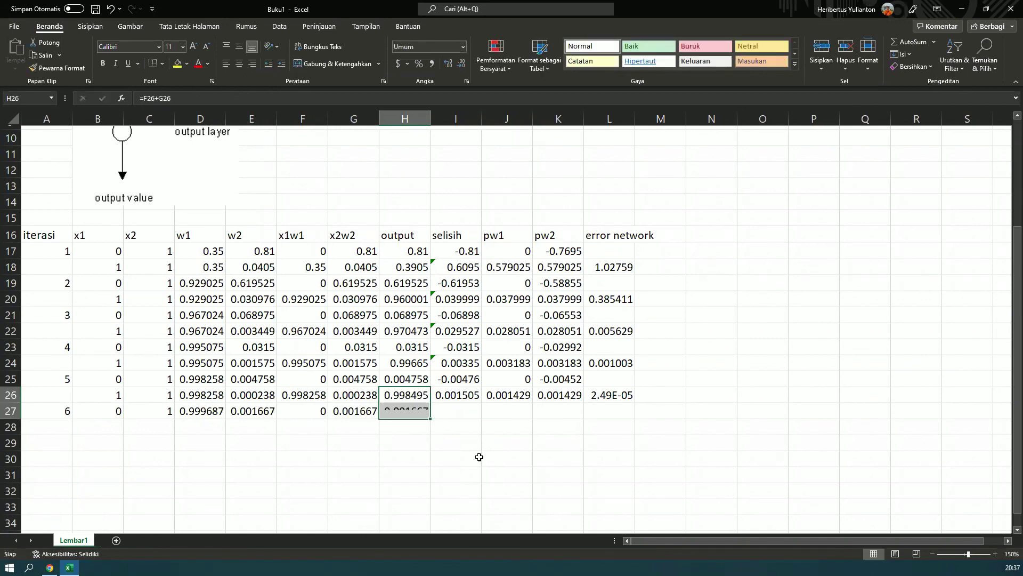
key("Right")
key("shift+Down")
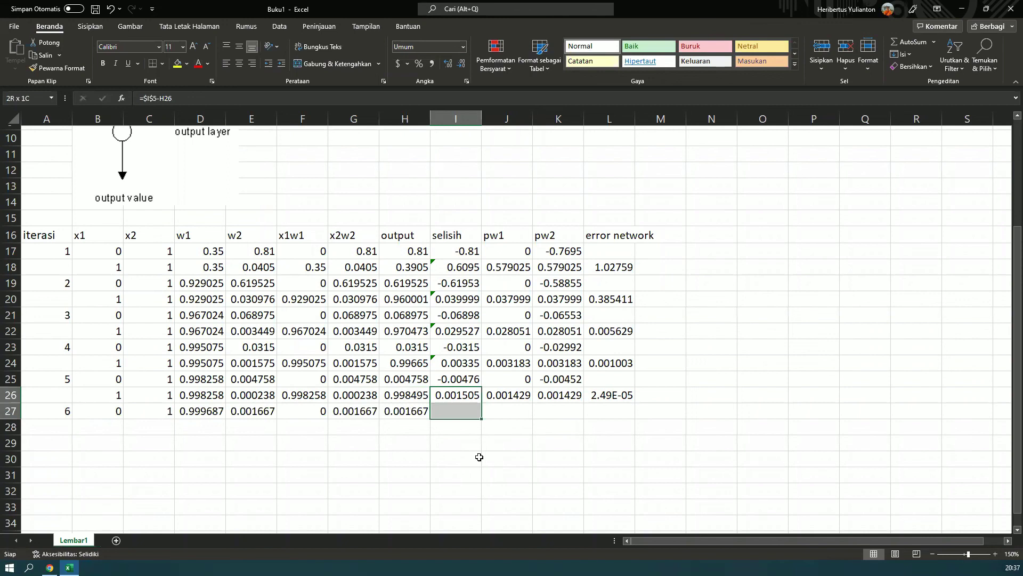
key("ctrl+z")
key("ctrl+v")
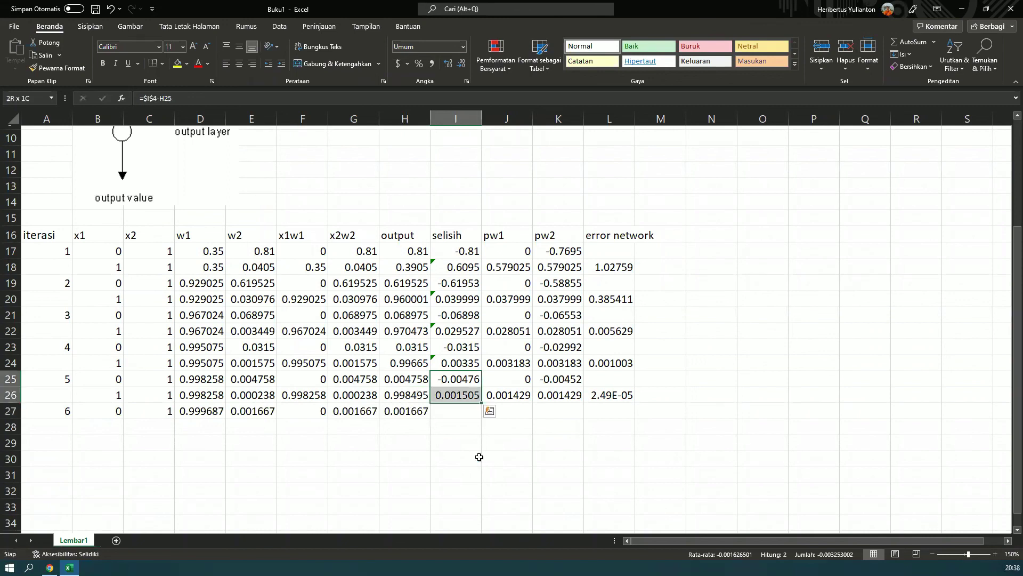
key("ctrl+c")
key("Down")
key("Return")
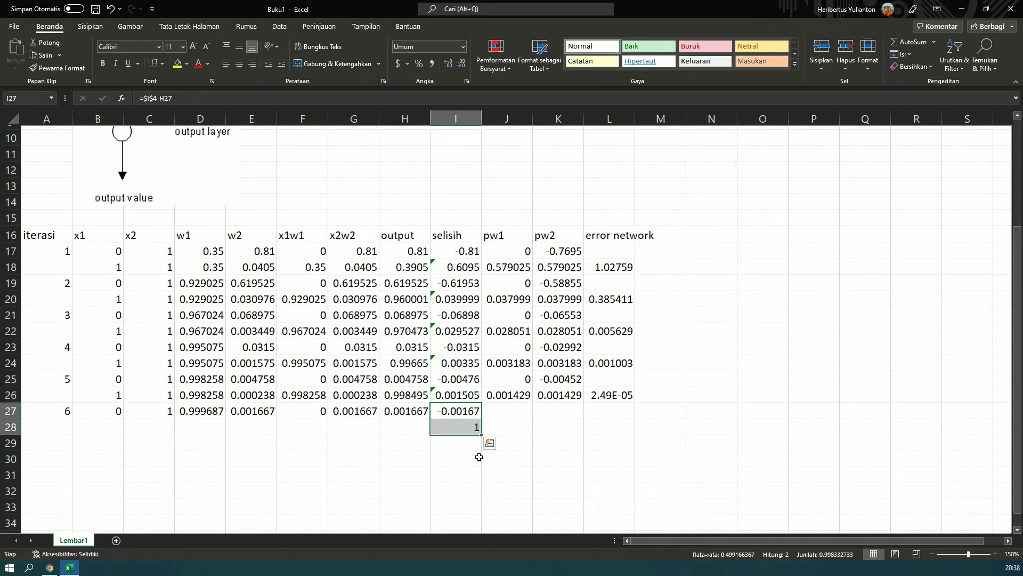
Fill the pw1 and pw2 formulas into row 27, giving pw2 -0.00158
key("Up")
key("Right")
key("shift+Down")
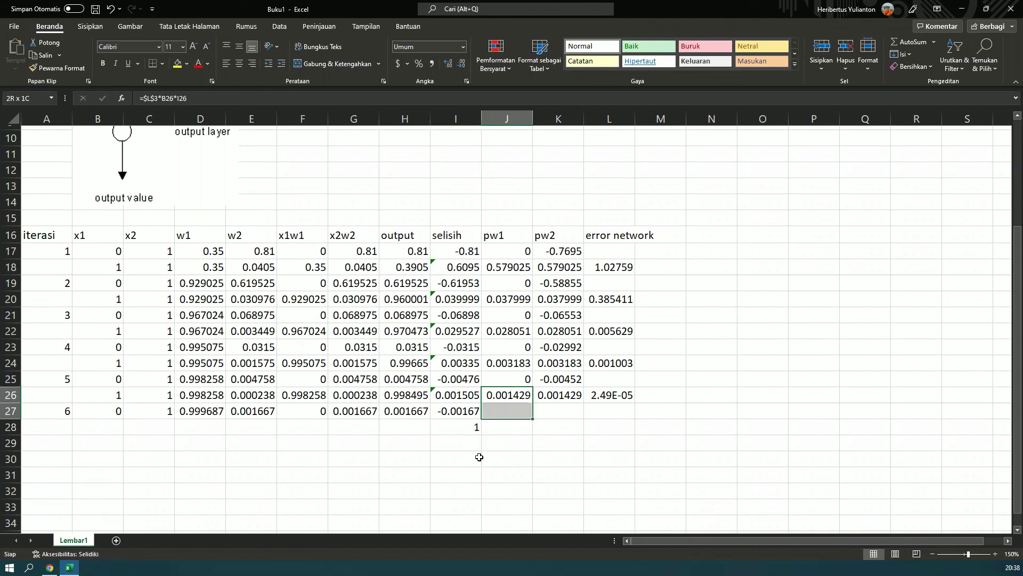
key("ctrl+d")
key("Right")
key("shift+Down")
key("ctrl+d")
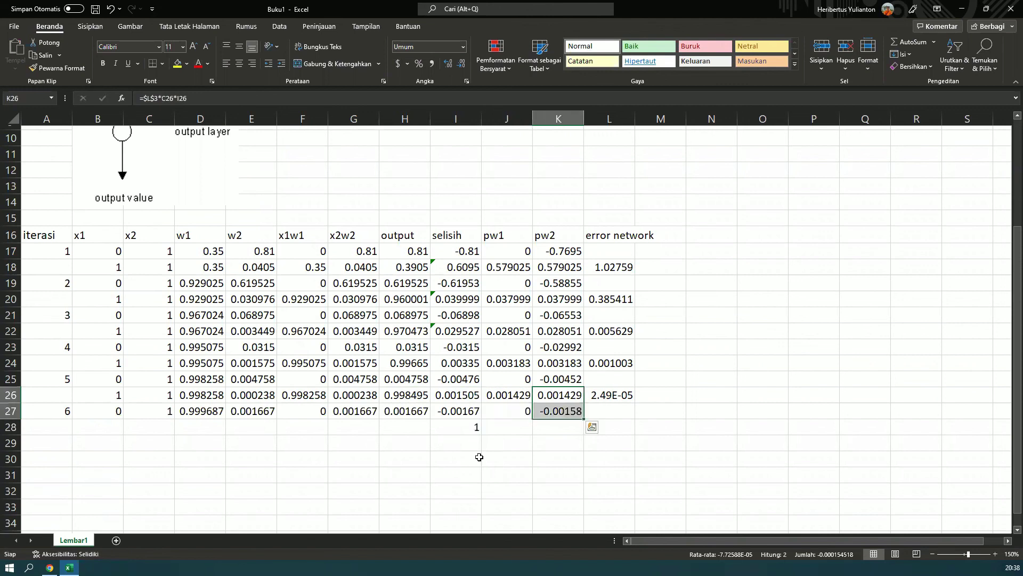
key("Down")
key("Return")
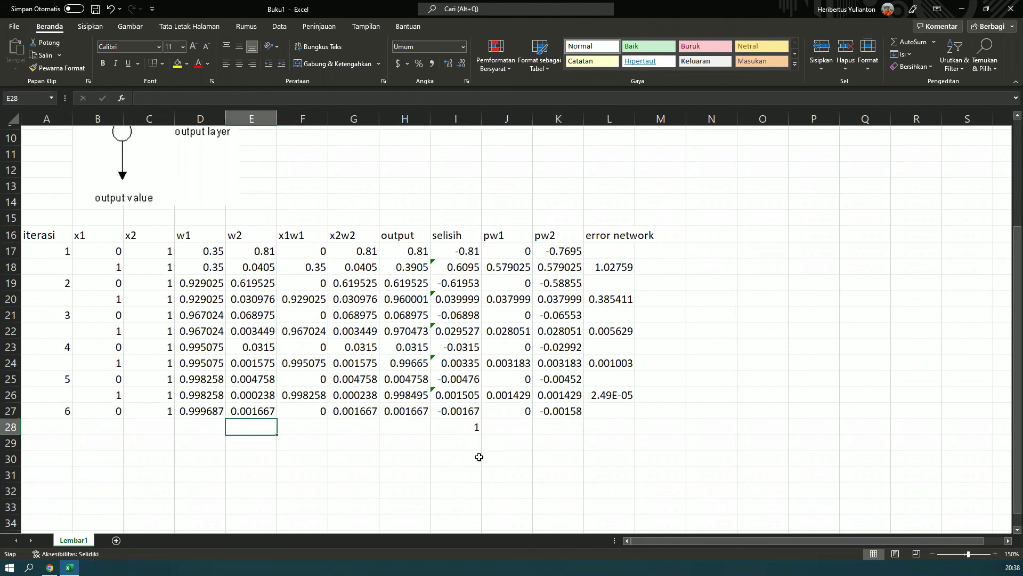
Enter x1 of 1 and x2 of 1 in row 28
key("Left")
key("Left")
key("Left")
type("1")
key("Tab")
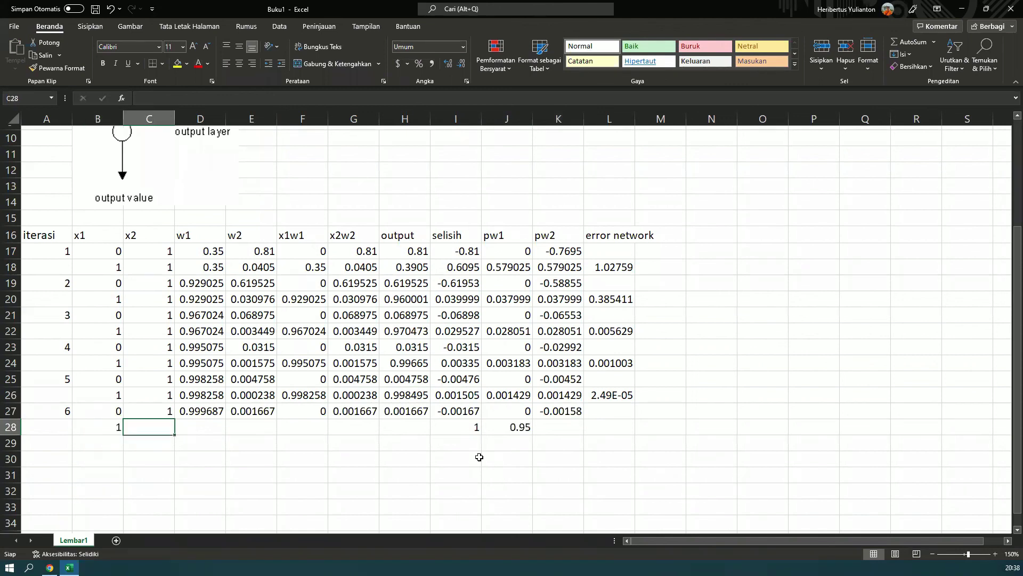
type("1")
key("Tab")
Fill the w1 and w2 update formulas down into row 28
key("Up")
key("shift+Down")
key("ctrl+d")
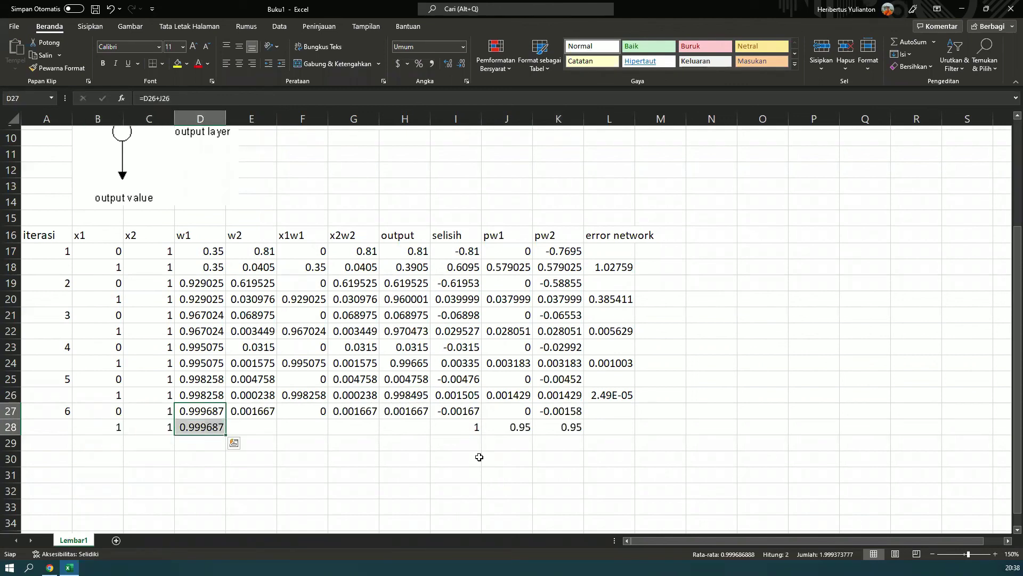
key("Right")
key("shift+Down")
key("ctrl+d")
Fill the x1w1, x2w2 and output formulas into row 28, giving output 0.99977
key("Right")
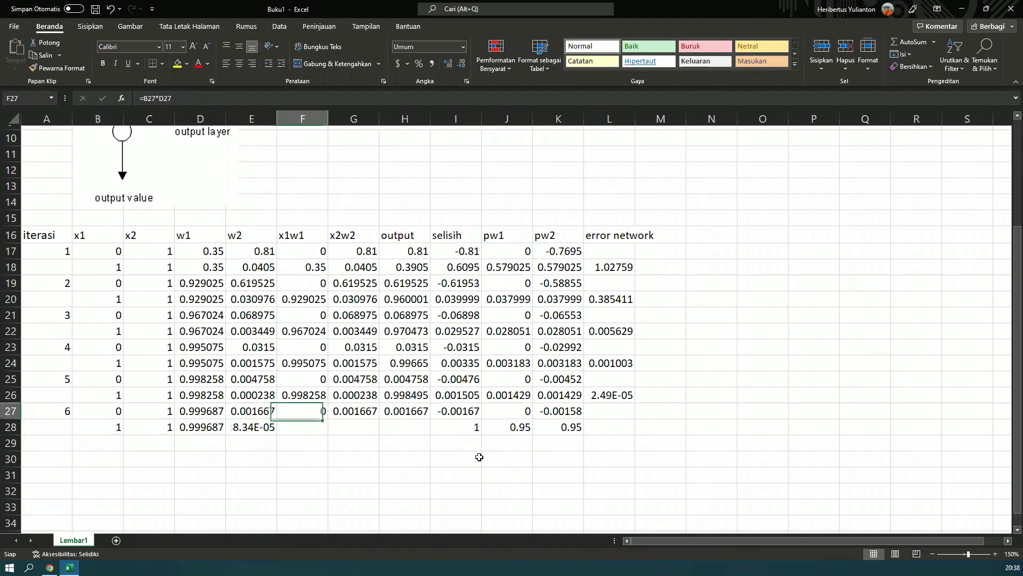
key("shift+Down")
key("ctrl+d")
key("Right")
key("shift+Down")
key("ctrl+d")
key("Right")
key("shift+Down")
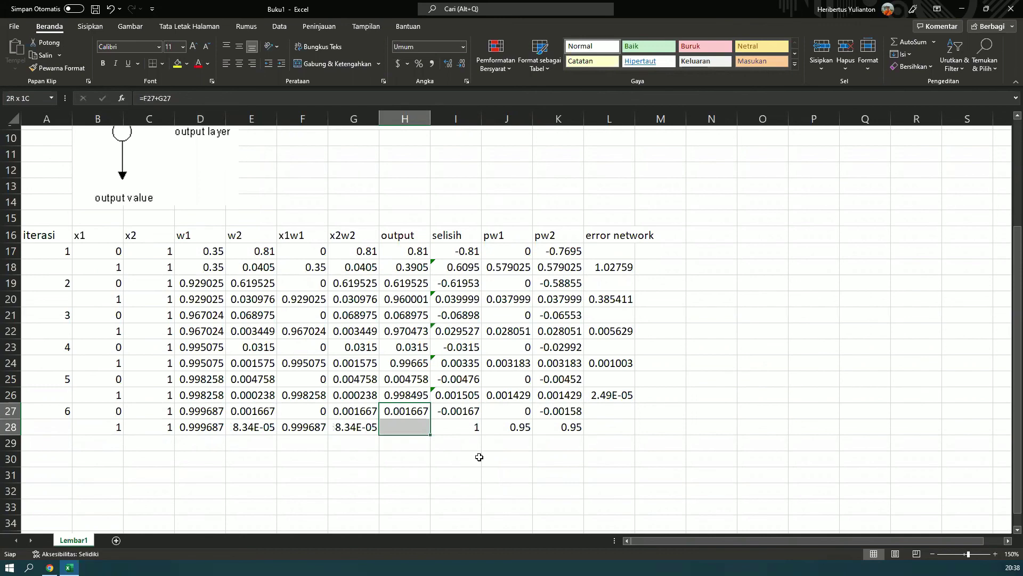
key("ctrl+d")
Check the row 28 selisih and pw formulas, then paste iteration 5's error network formula into L28
key("Right")
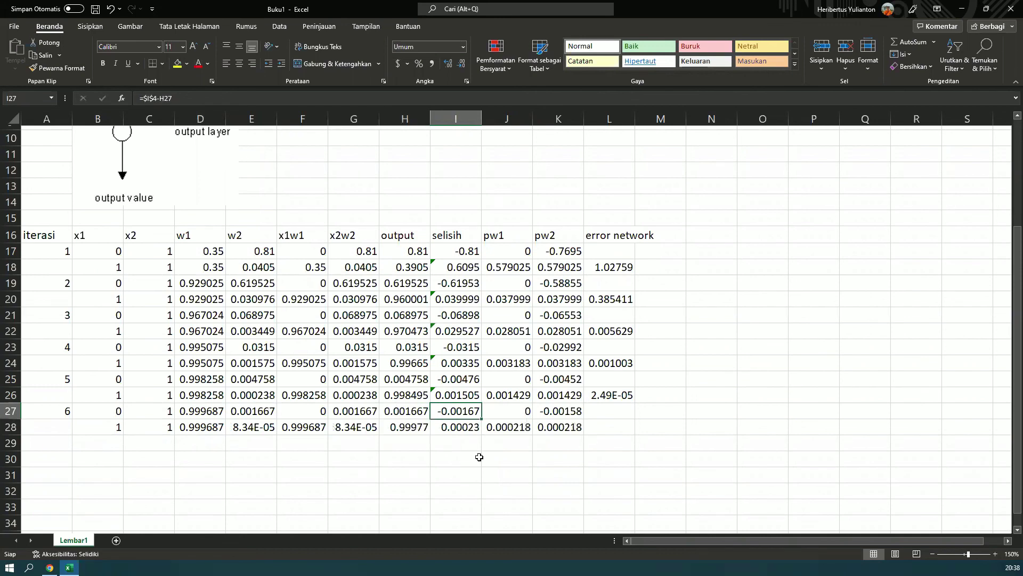
key("Down")
key("Right")
key("Right")
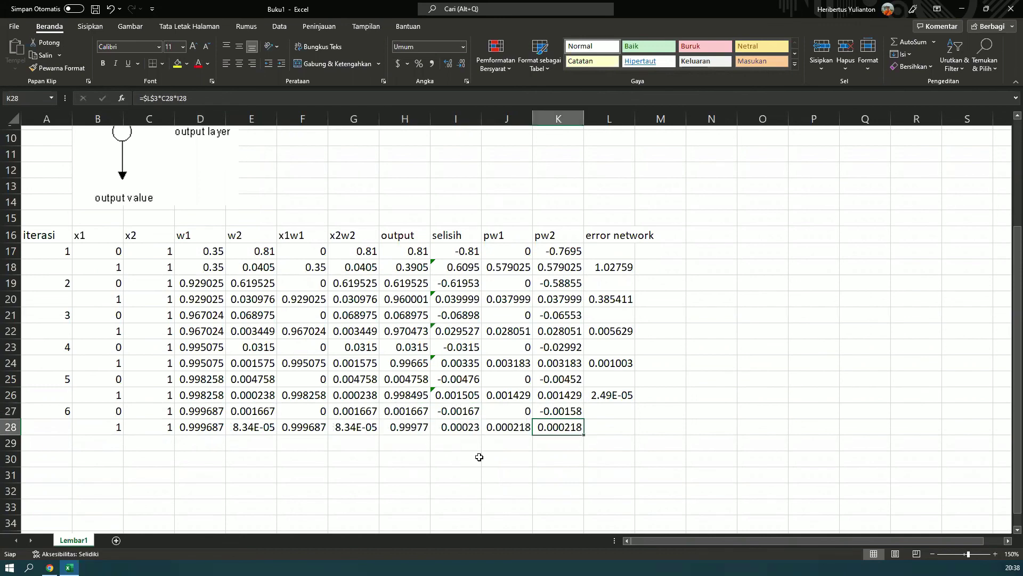
key("Right")
key("Up")
key("Up")
key("ctrl+c")
key("Down")
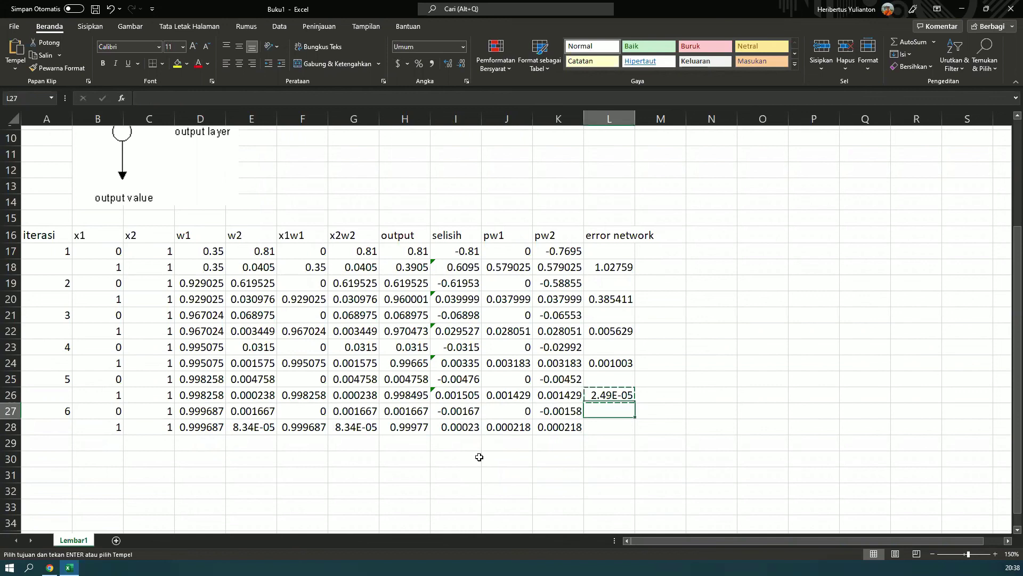
key("Down")
key("Return")
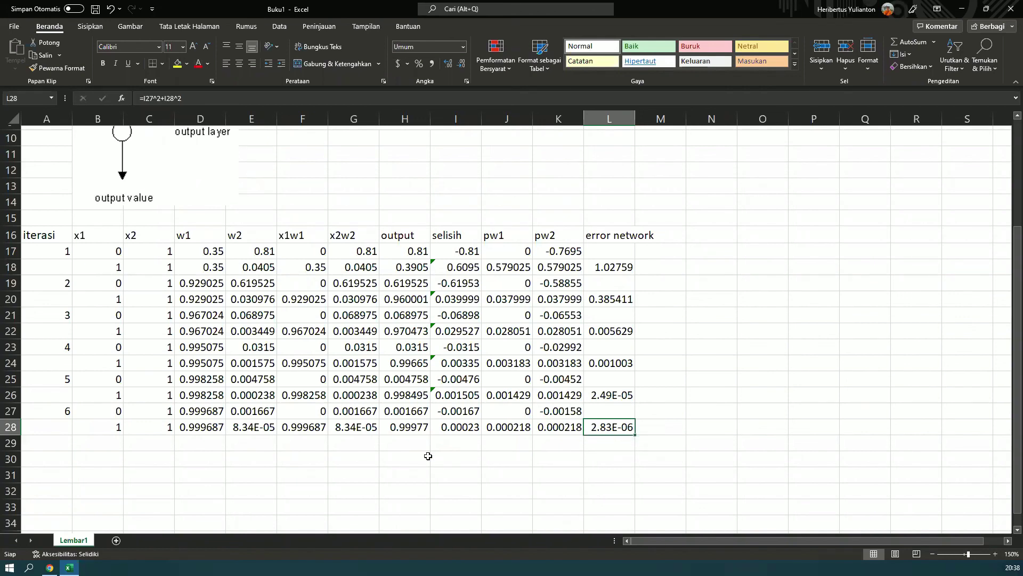
left_click(405, 412)
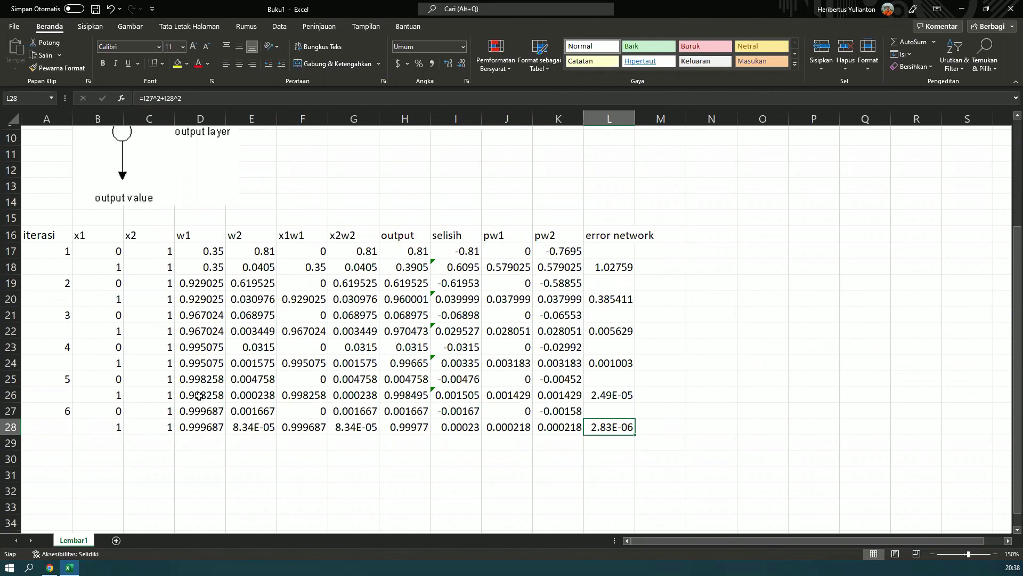
left_click(106, 408)
left_click(149, 411)
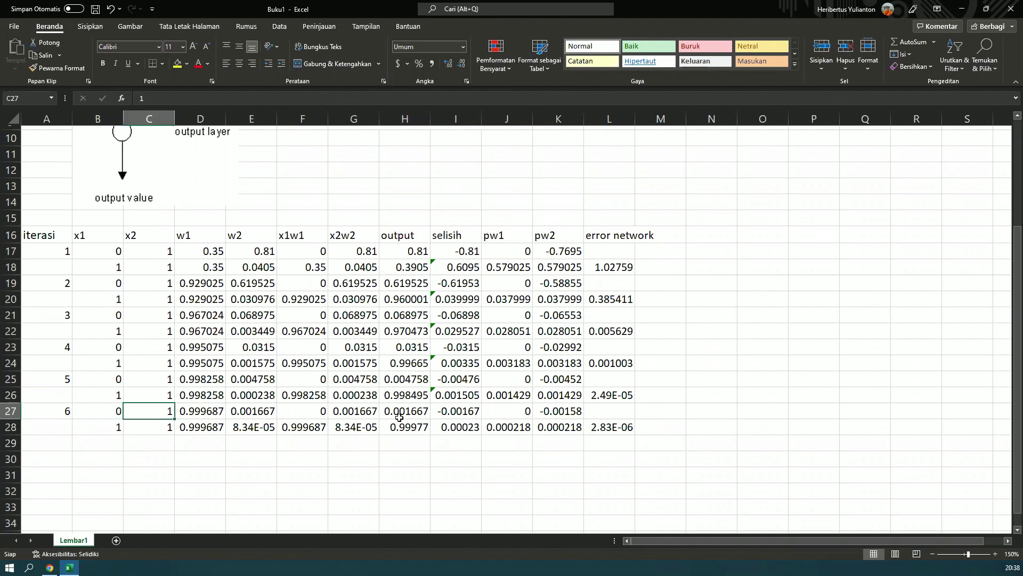
left_click(401, 417)
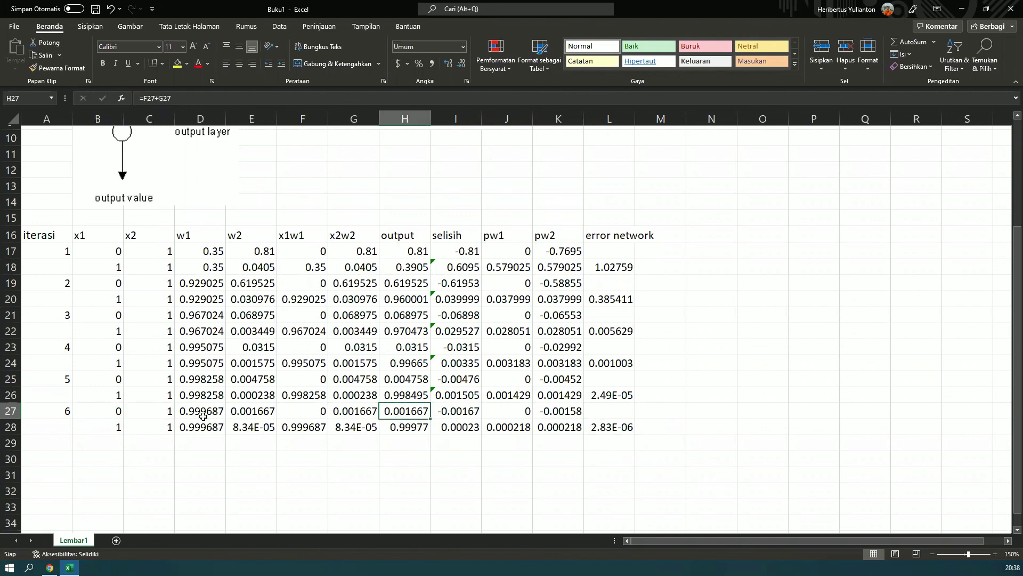
left_click(154, 428)
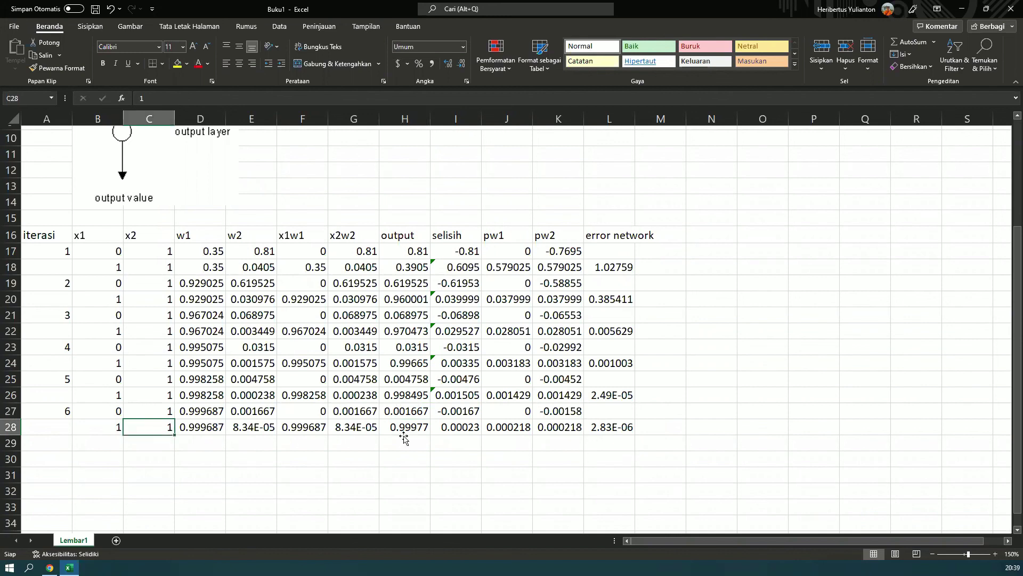
left_click(412, 431)
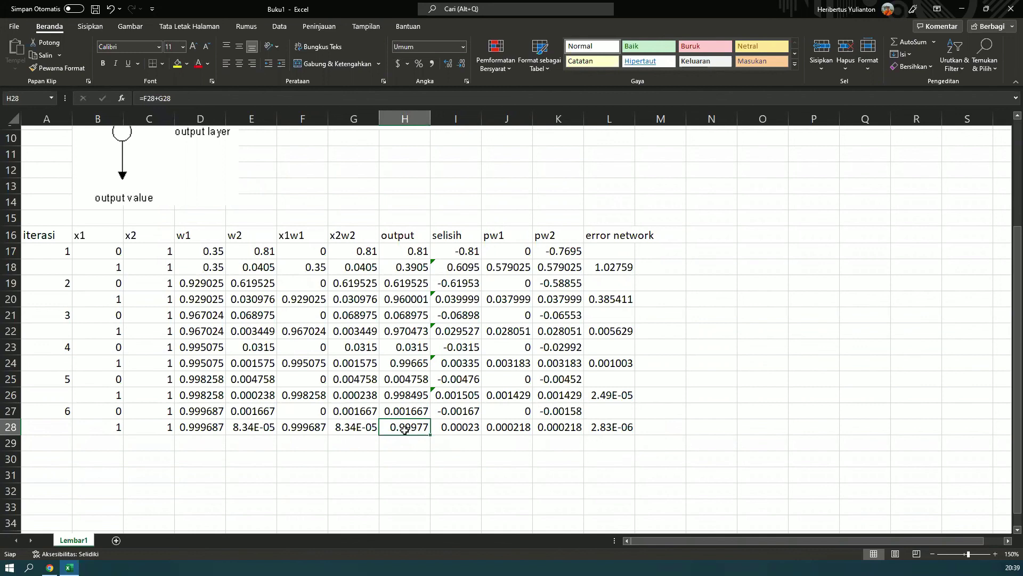
scroll(405, 429, "up", 1)
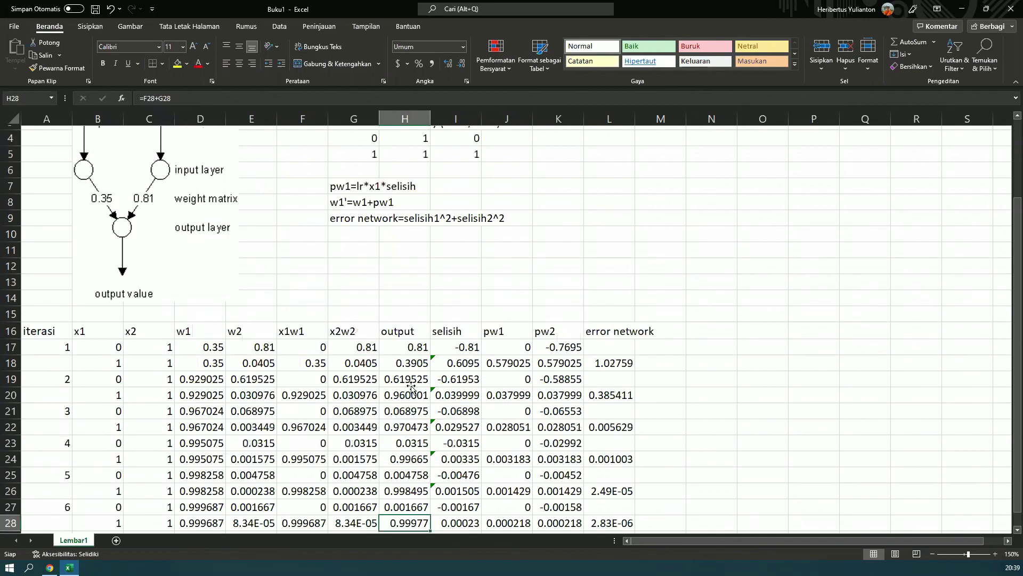
scroll(407, 397, "down", 2)
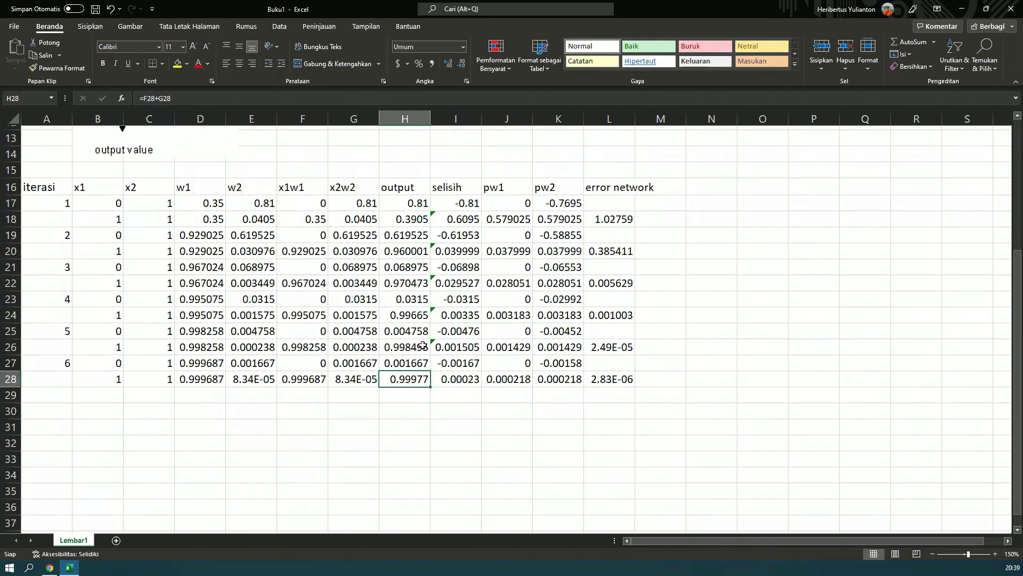
scroll(461, 203, "up", 4)
left_click(461, 203)
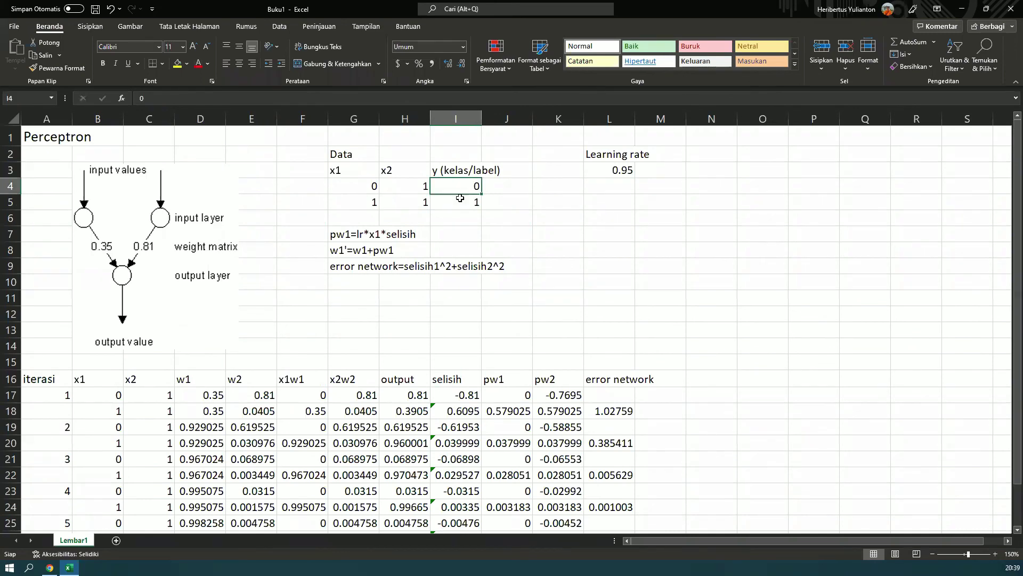